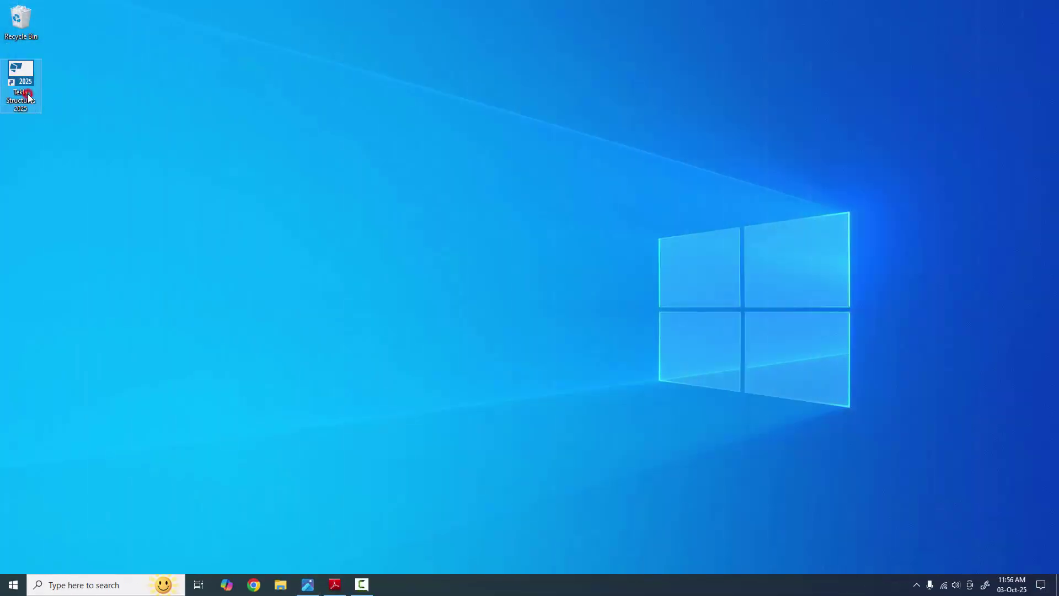
Launch Tekla Structures with the US environment, Imperial Steel Detailing role and Educational configuration
double_click(29, 97)
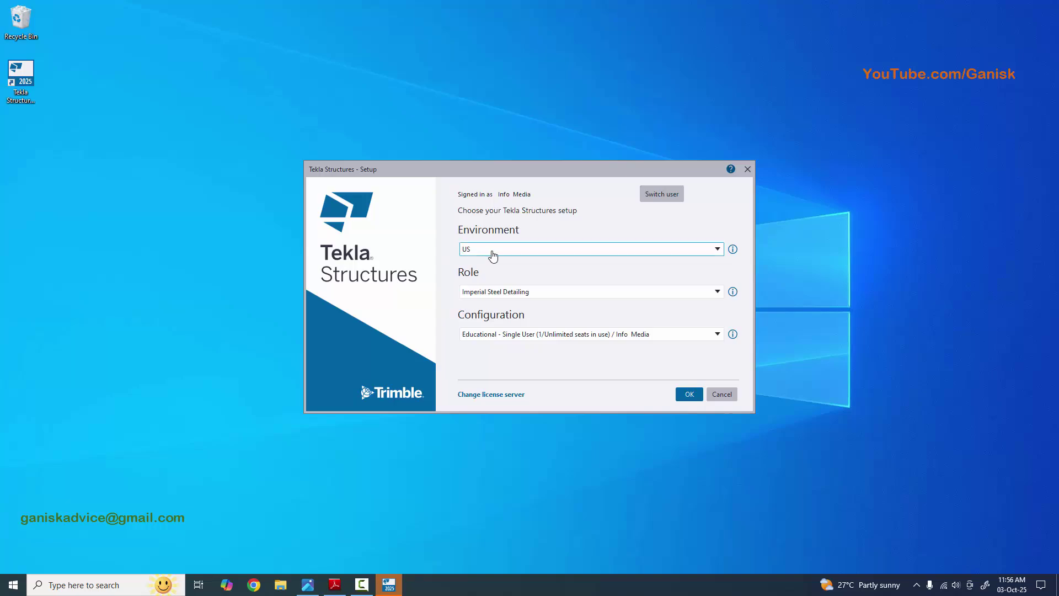
left_click(486, 293)
left_click(491, 292)
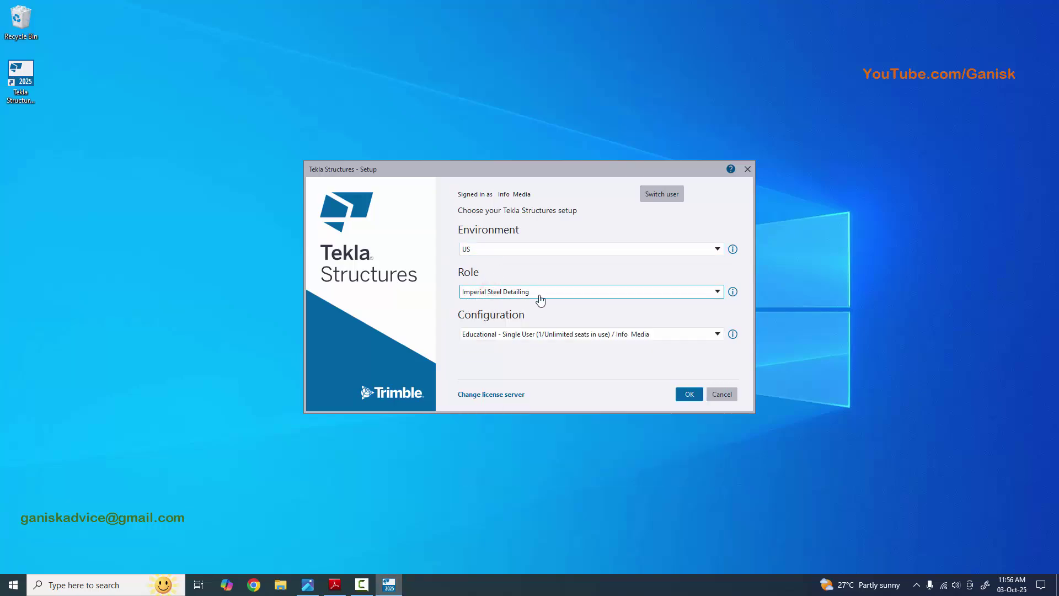
left_click(688, 394)
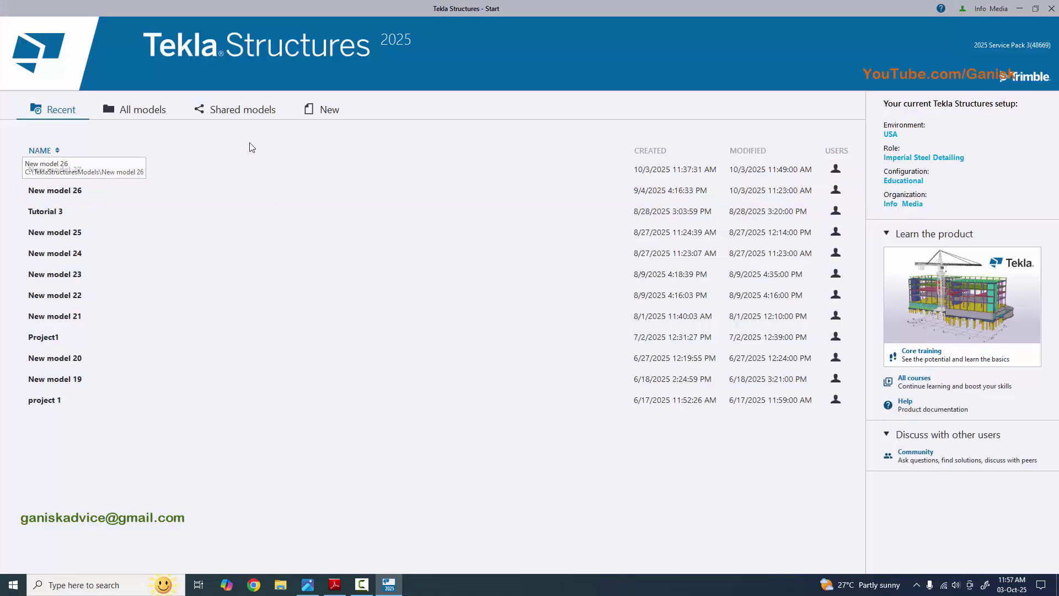
Create a new single-user model named "Tekla Tutorial 4" from the Steel Detailing template
left_click(323, 115)
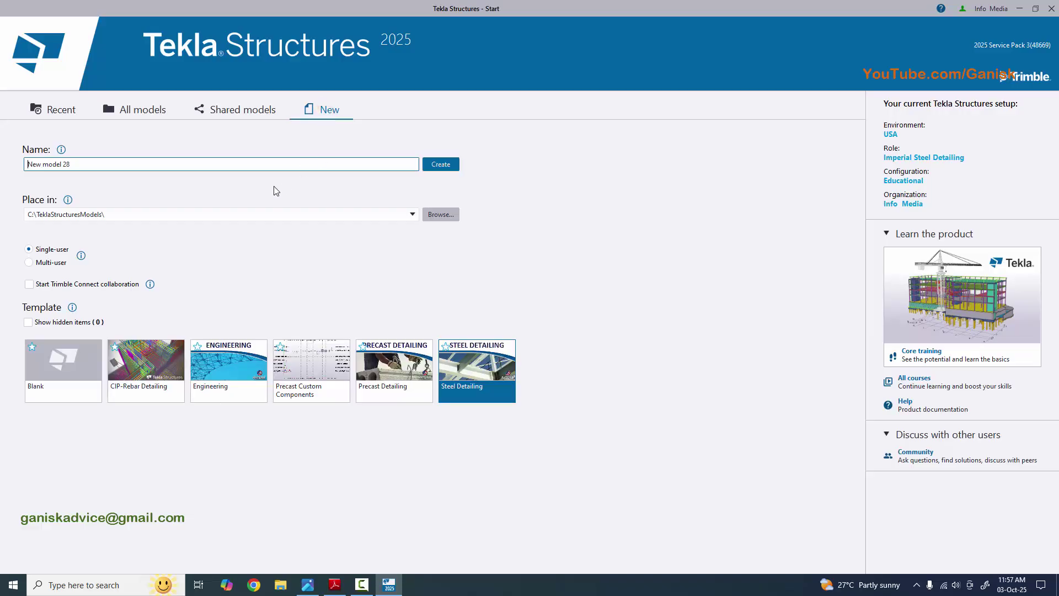
triple_click(100, 165)
type("Tekla Tutorial 4")
left_click(460, 386)
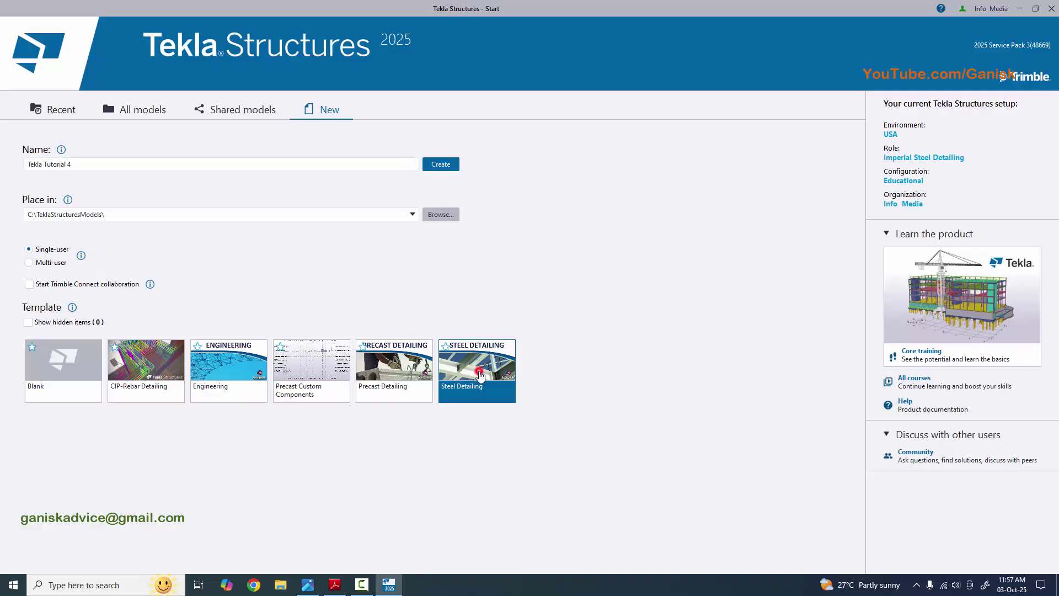
left_click(444, 165)
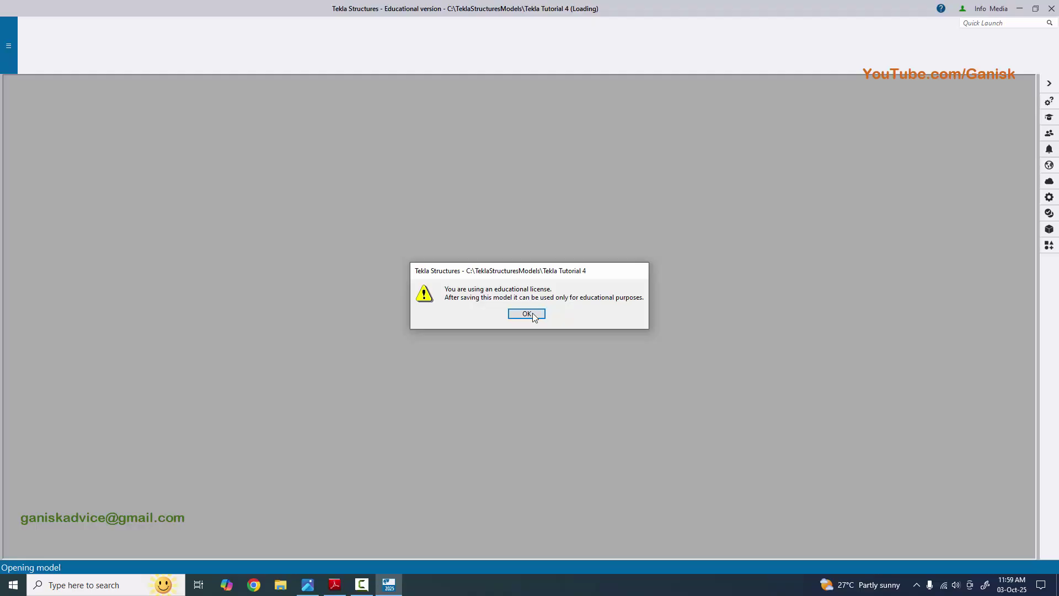
Agree to save the model under the educational license and make the 3d view visible
left_click(530, 316)
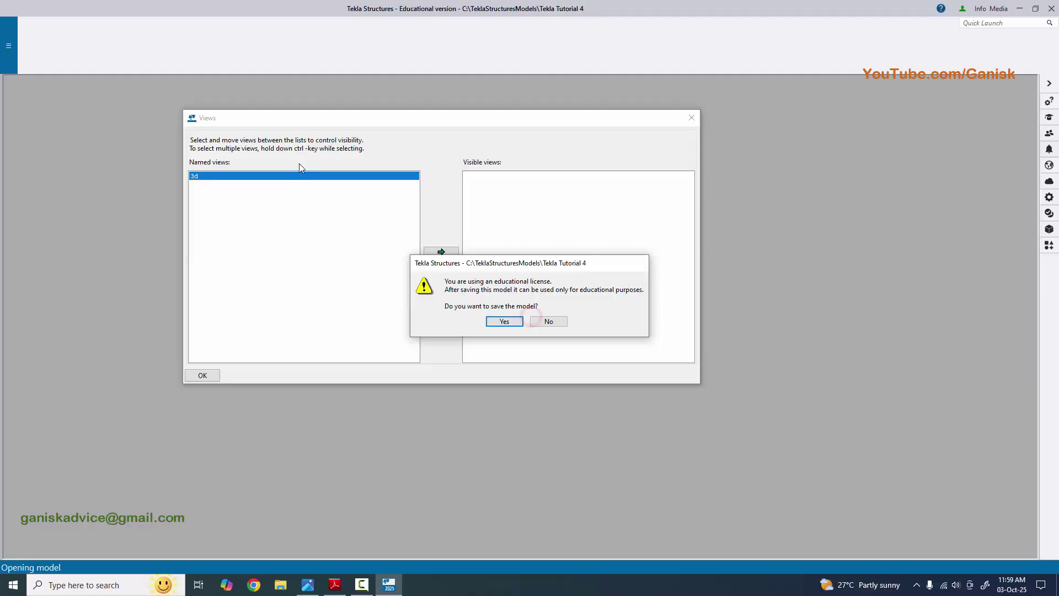
left_click(506, 322)
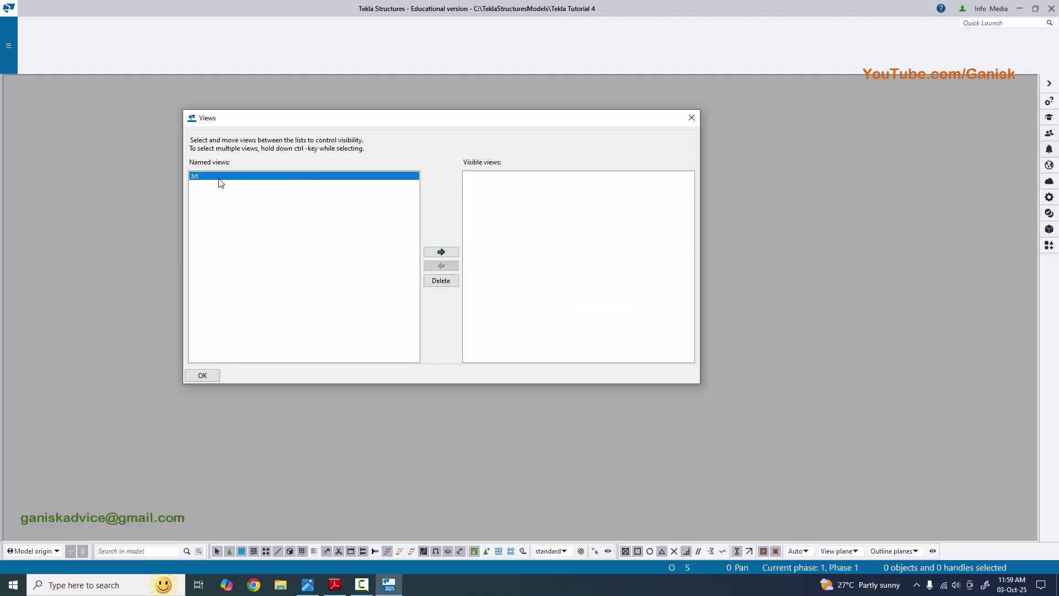
left_click(446, 253)
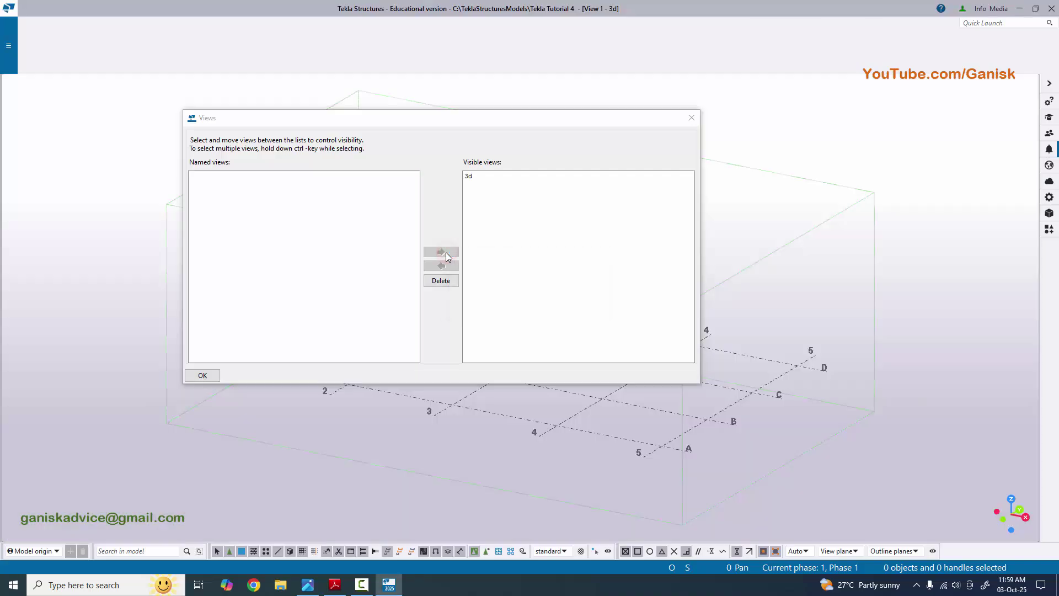
left_click(691, 118)
scroll(589, 196, "down", 4)
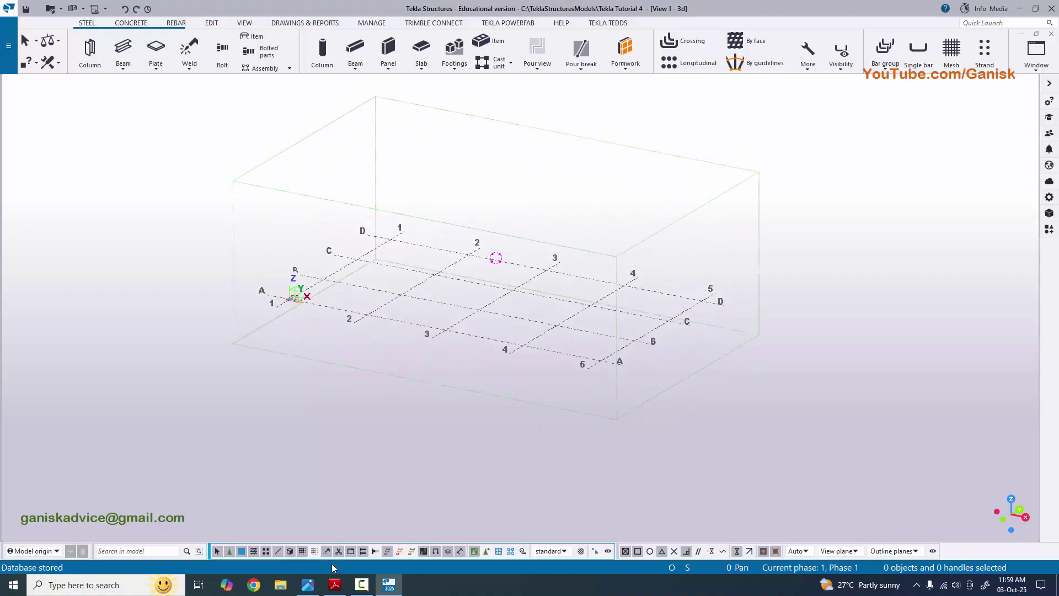
Switch to the baseplate PDF in Adobe Reader and examine the column profile, levels, anchor rods, stiffeners and base plate dimensions
left_click(335, 585)
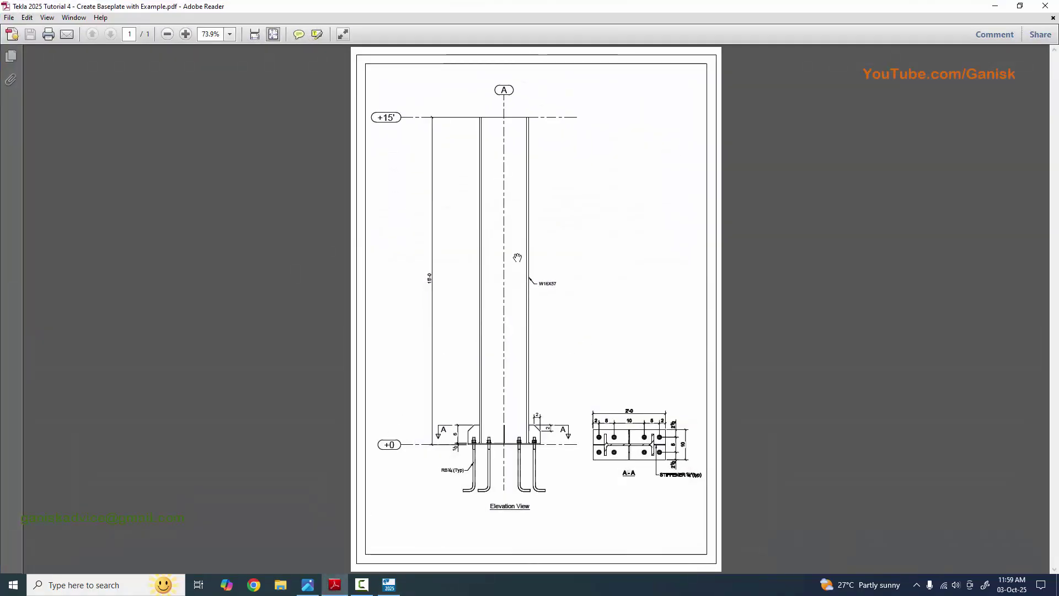
scroll(506, 265, "up", 2, "ctrl")
scroll(522, 279, "down", 3)
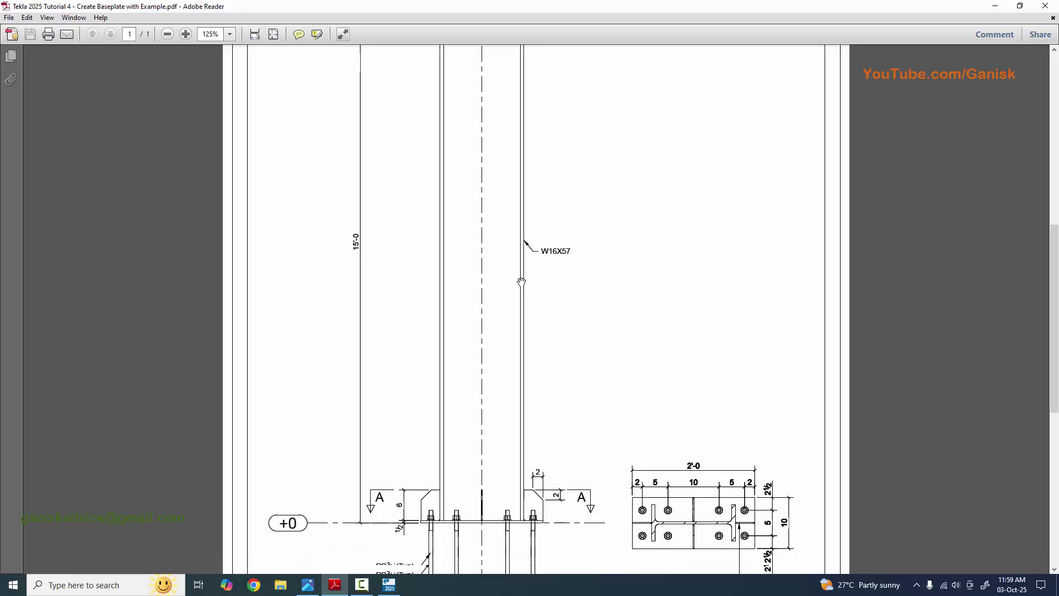
scroll(546, 278, "up", 3, "ctrl")
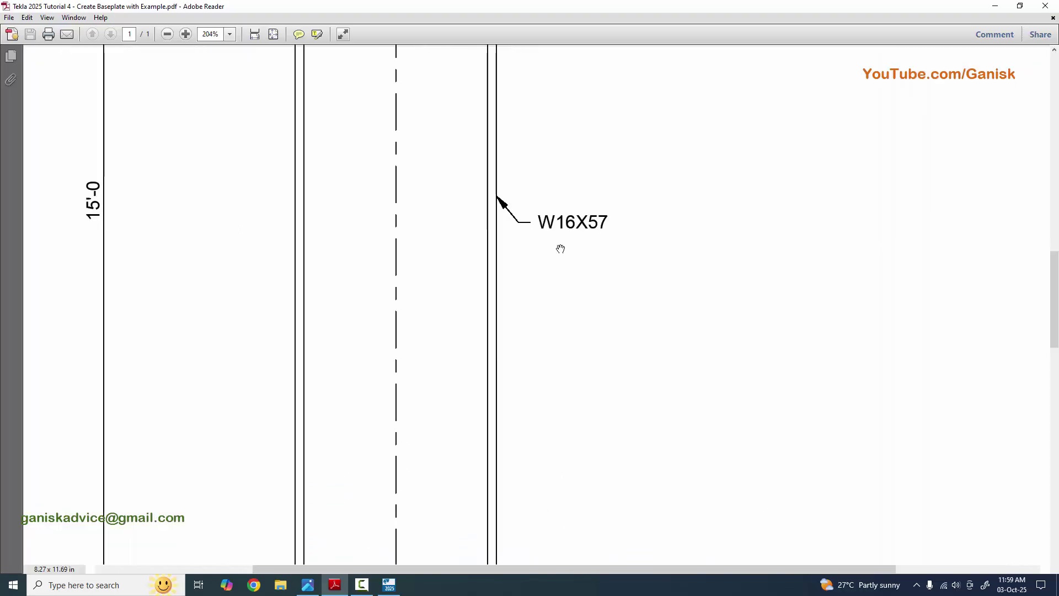
scroll(546, 247, "down", 1, "ctrl")
scroll(551, 236, "up", 4, "ctrl")
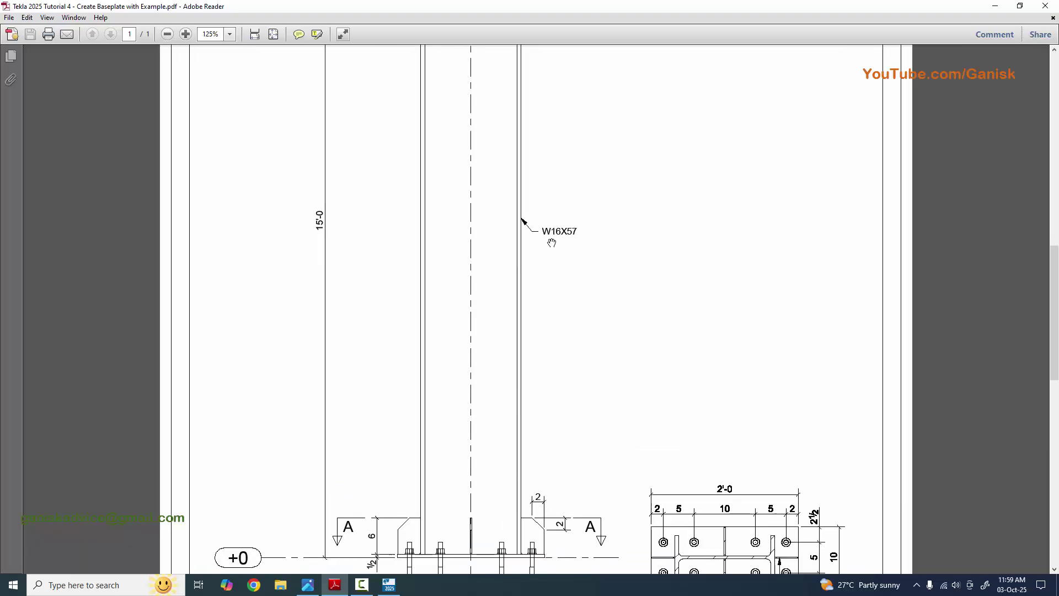
scroll(576, 227, "down", 4, "ctrl")
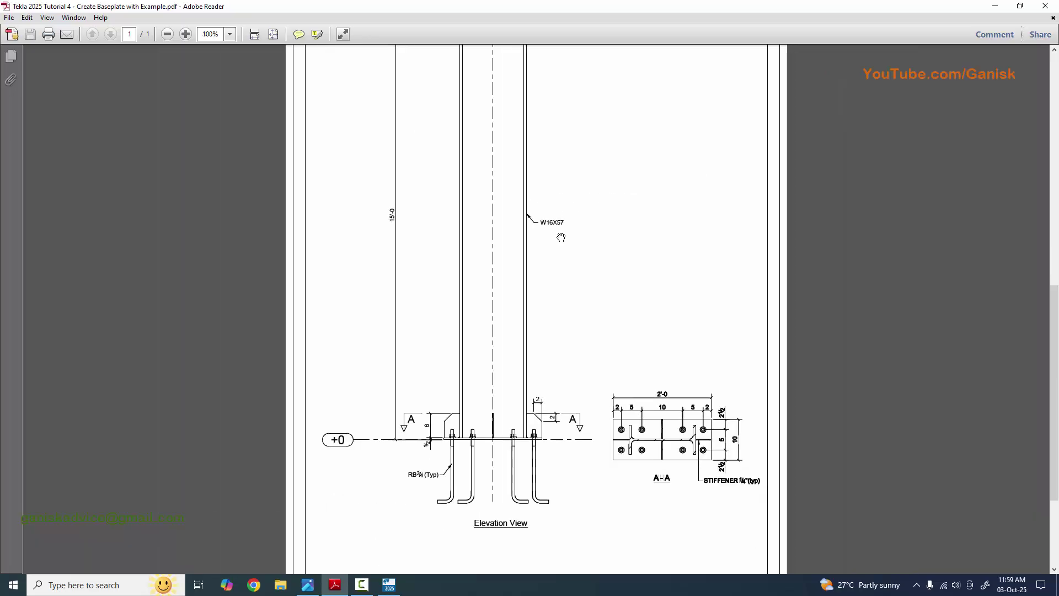
scroll(477, 377, "up", 3)
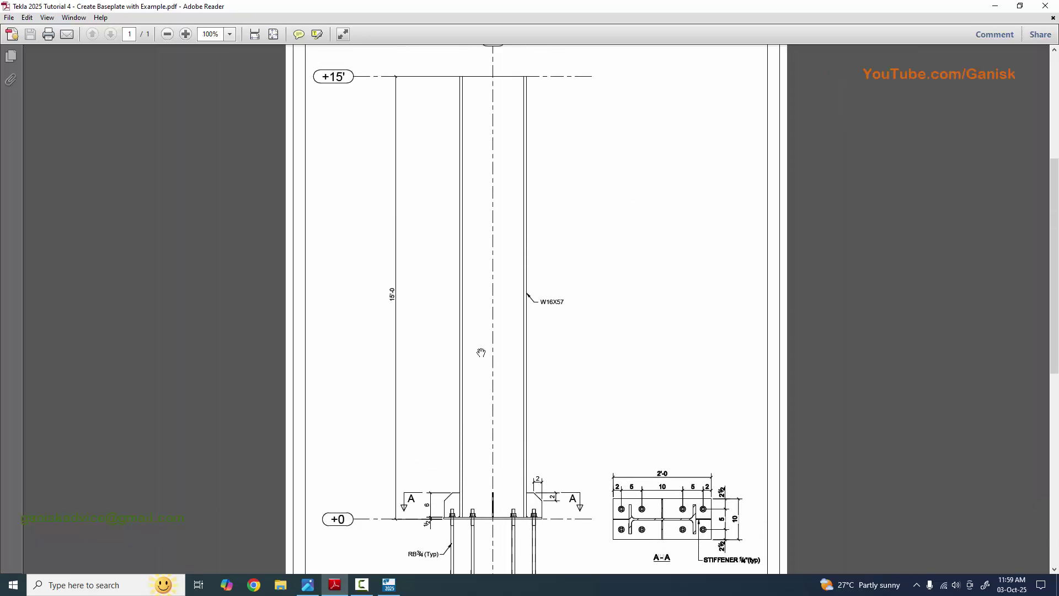
scroll(482, 375, "down", 4)
scroll(492, 465, "up", 3, "ctrl")
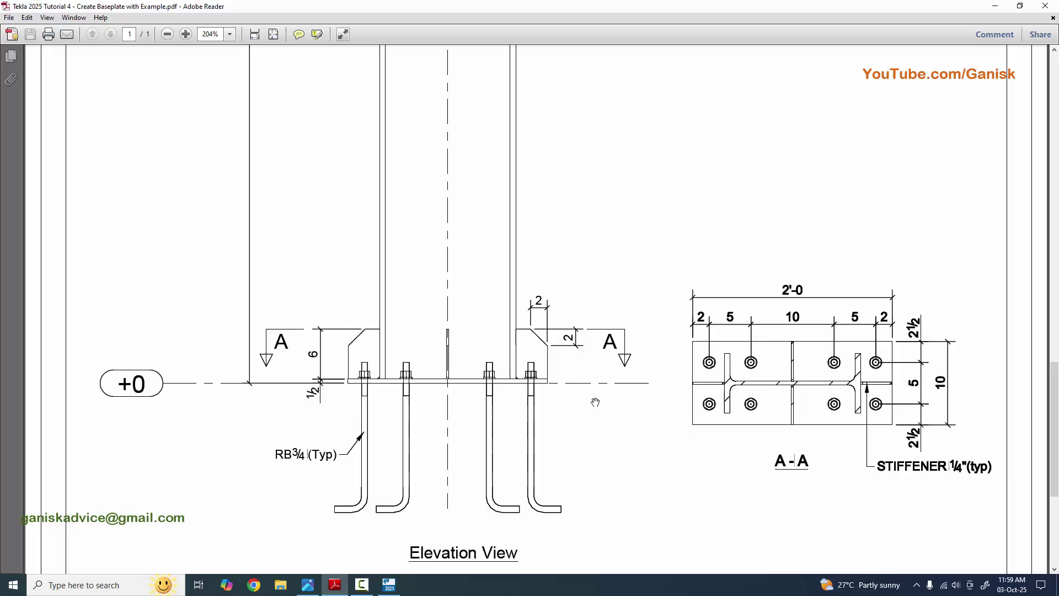
scroll(538, 393, "down", 3, "ctrl")
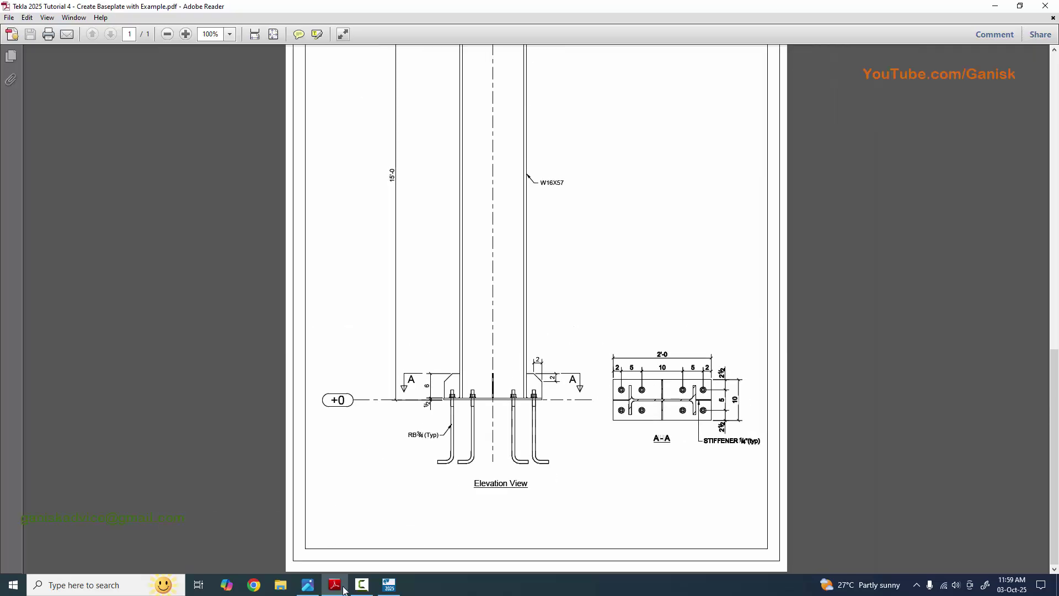
Switch back to Tekla Structures and reduce the rectangular grid's X and Y coordinates to 0" each
left_click(389, 584)
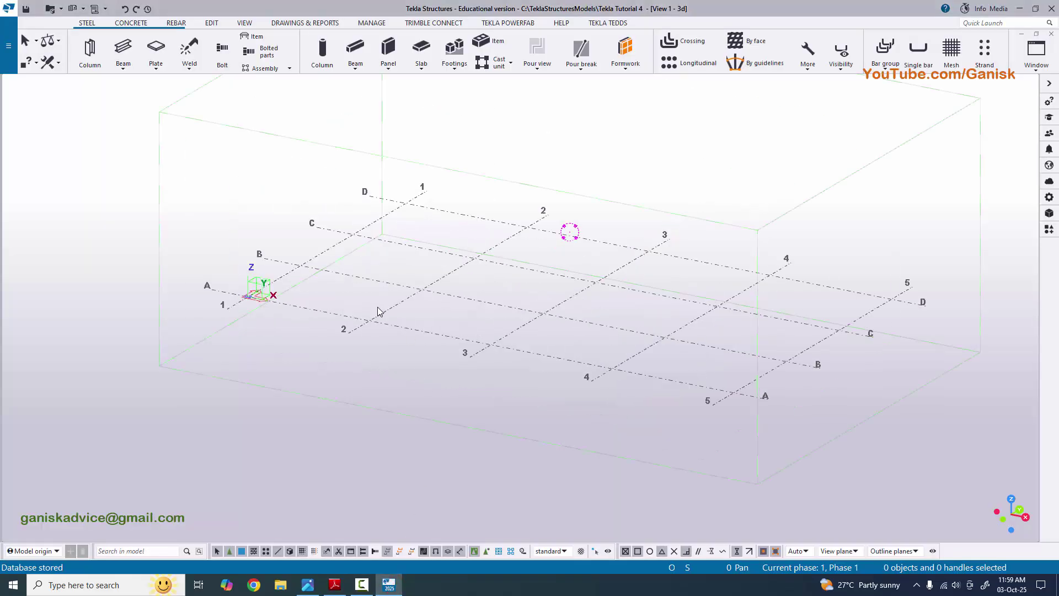
scroll(378, 317, "up", 3)
scroll(367, 326, "down", 2)
scroll(356, 328, "up", 3)
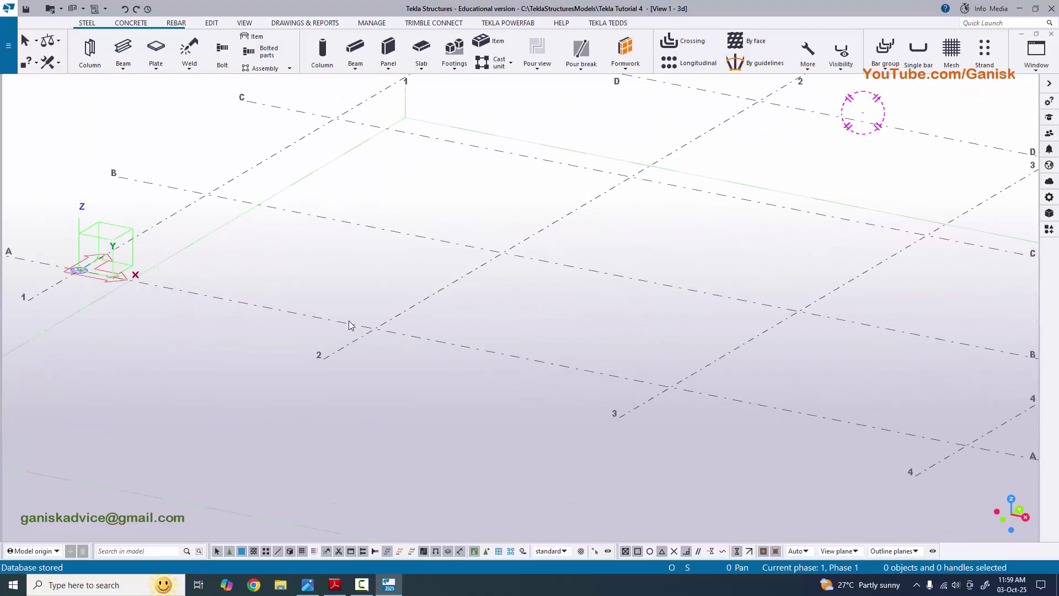
scroll(353, 330, "down", 2)
scroll(386, 353, "up", 2)
left_click(382, 343)
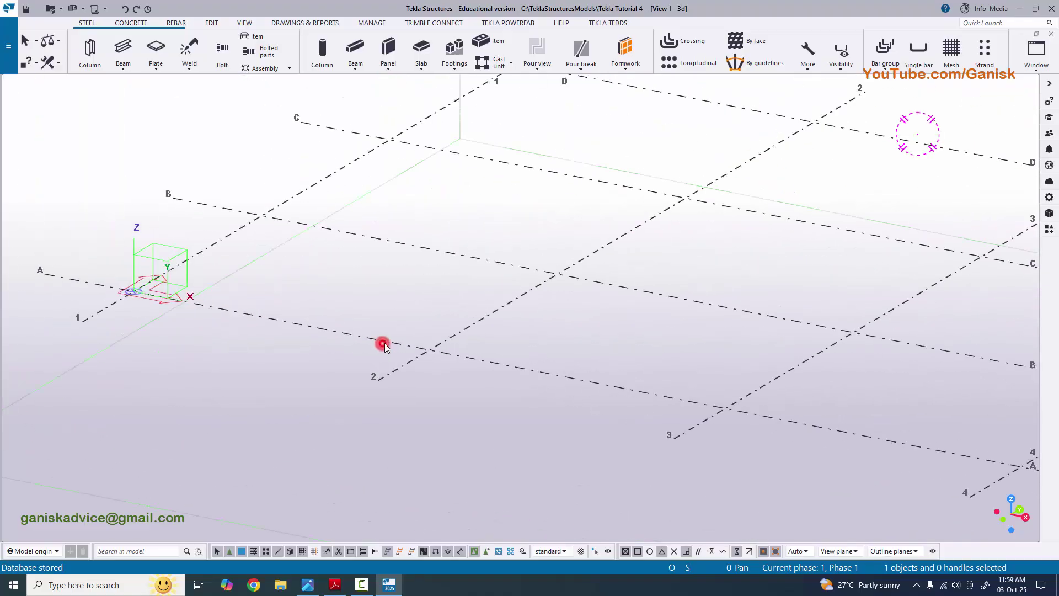
double_click(383, 343)
left_click_drag(920, 147, 971, 160)
key("Delete")
key("Delete")
Check the column height in the PDF drawing and set the grid's Z coordinates to 0" 15'-0"
left_click(926, 172)
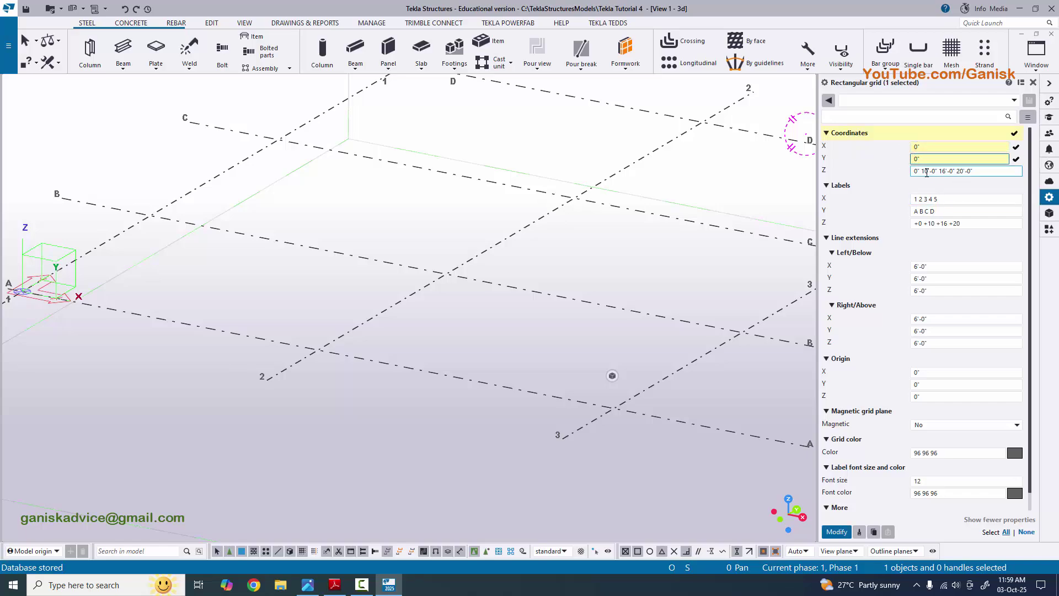
left_click(334, 584)
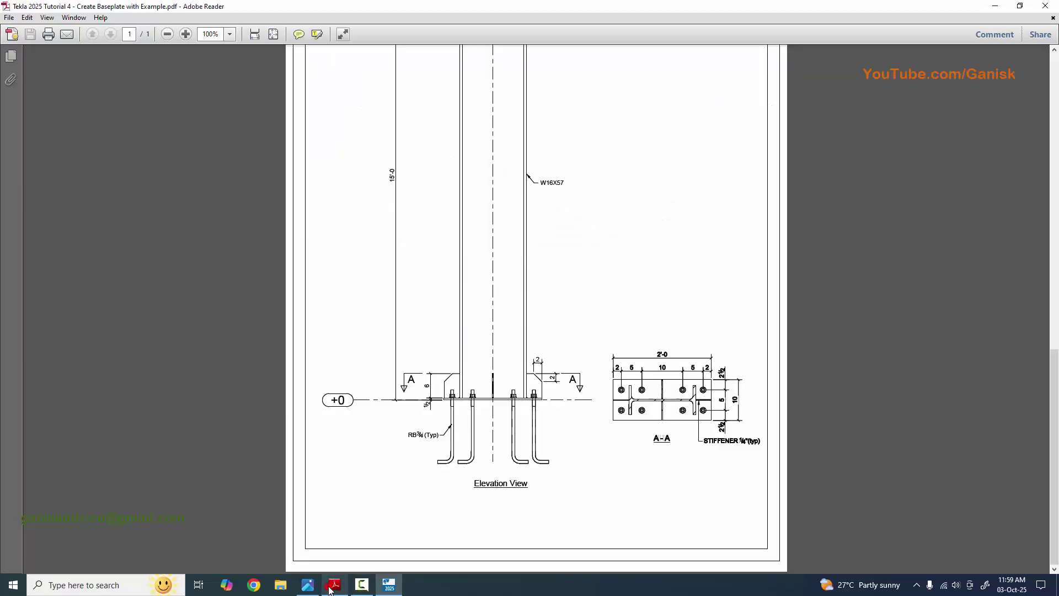
scroll(456, 317, "up", 5)
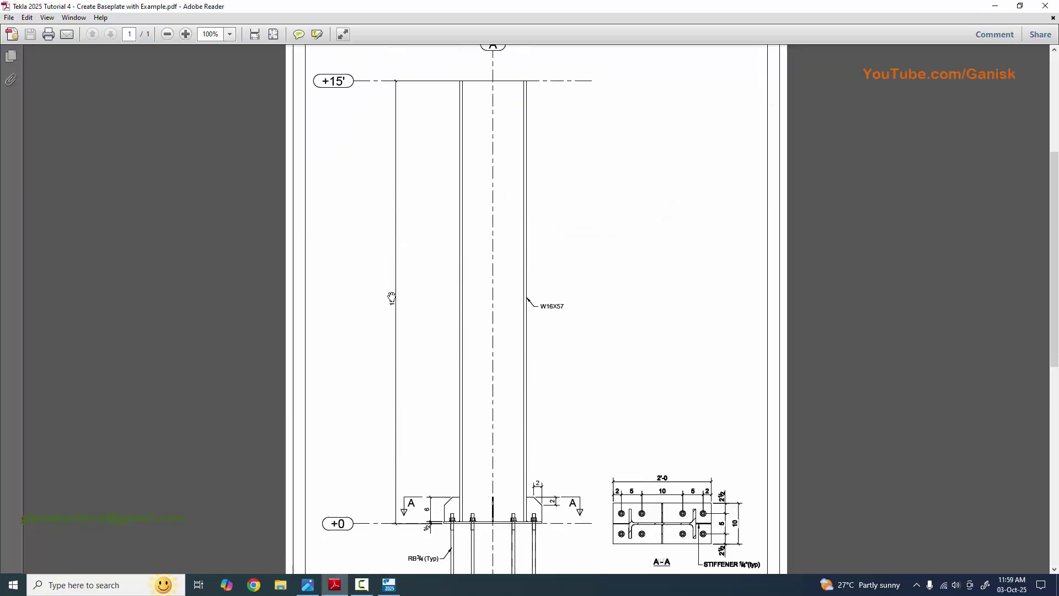
left_click(389, 584)
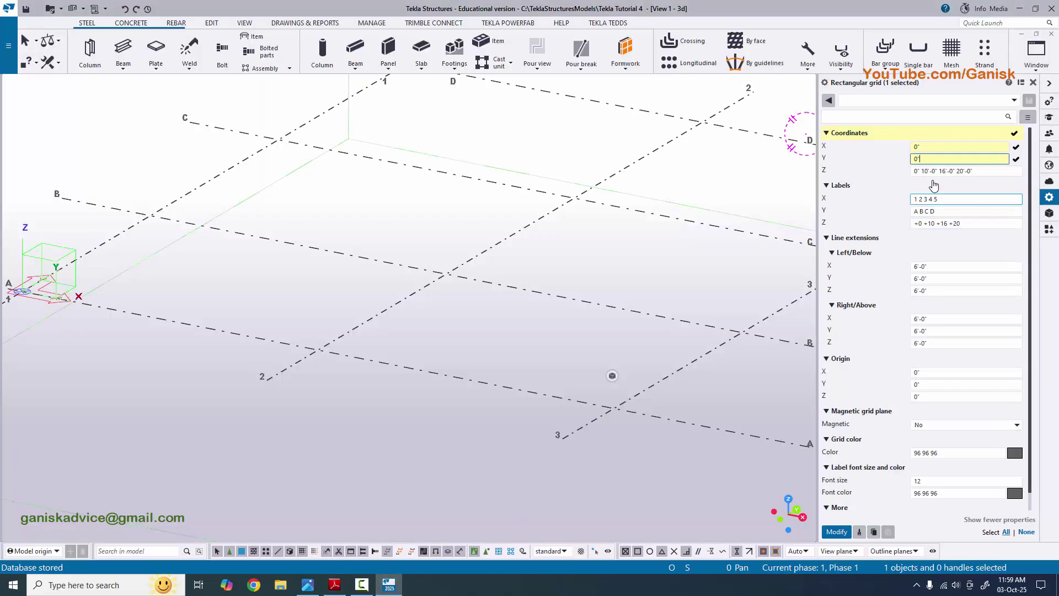
left_click(933, 172)
left_click_drag(928, 171, 924, 172)
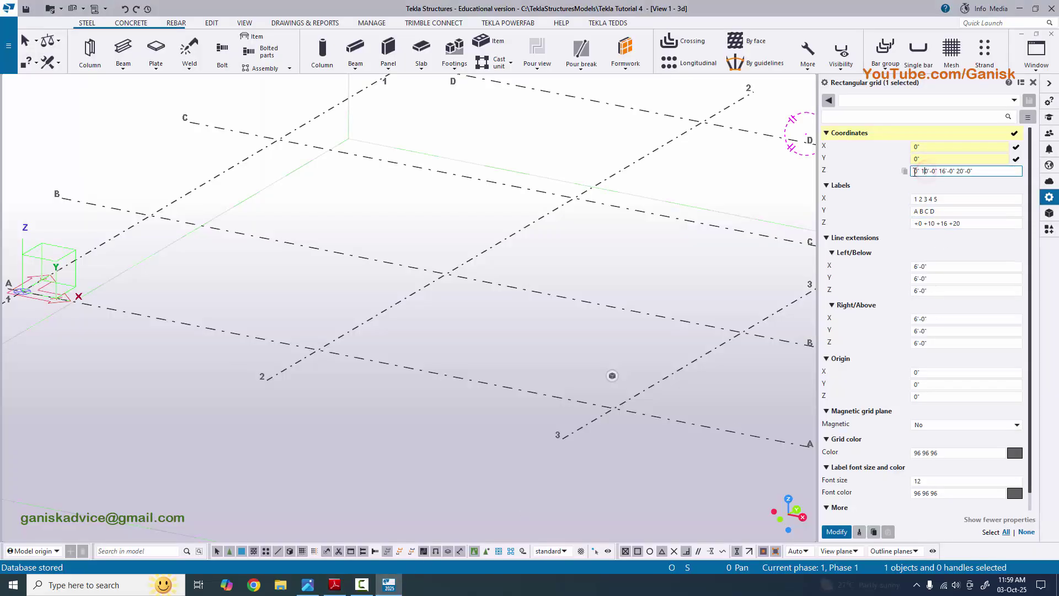
type("5")
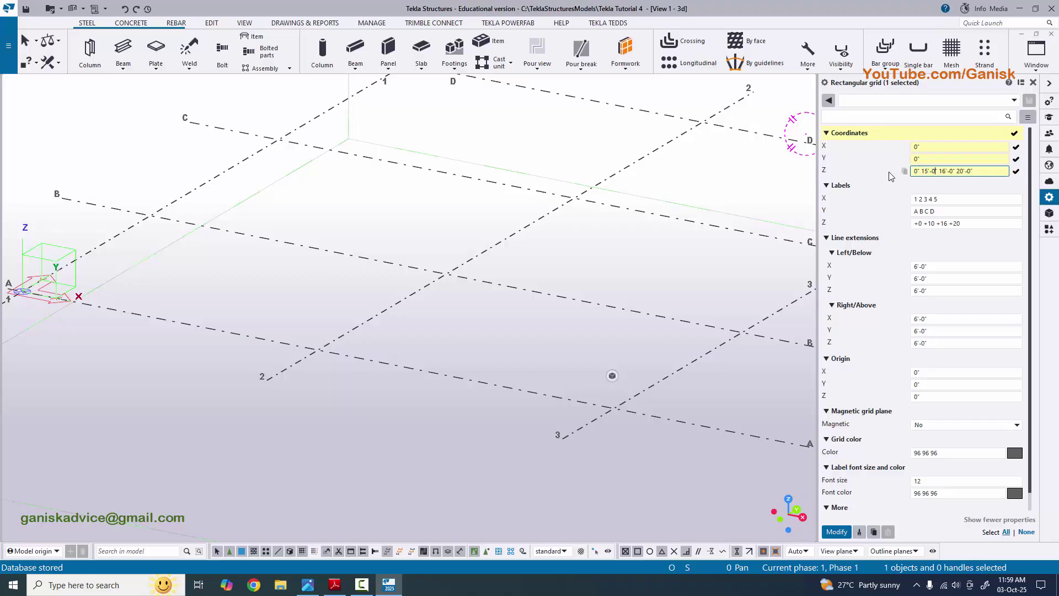
key("shift+End")
key("Delete")
Set the grid labels to 1 for X, A for Y and +0 +15 for Z, and apply the grid changes
mouse_move(941, 197)
left_mouse_down()
mouse_move(922, 197)
mouse_move(922, 208)
mouse_move(962, 201)
mouse_move(974, 223)
left_mouse_up()
key("Delete")
key("Delete")
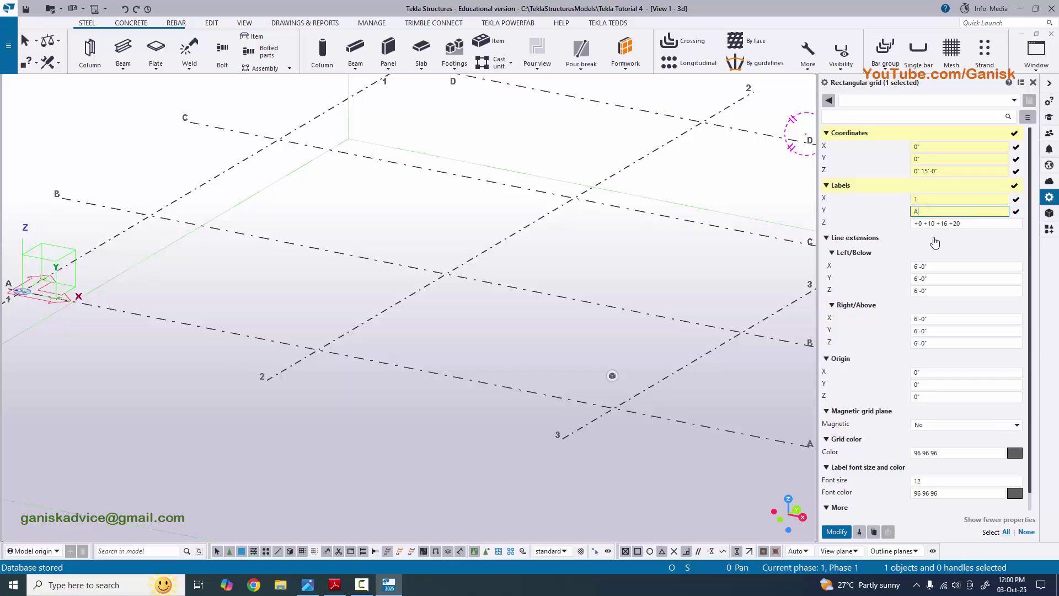
left_click(931, 224)
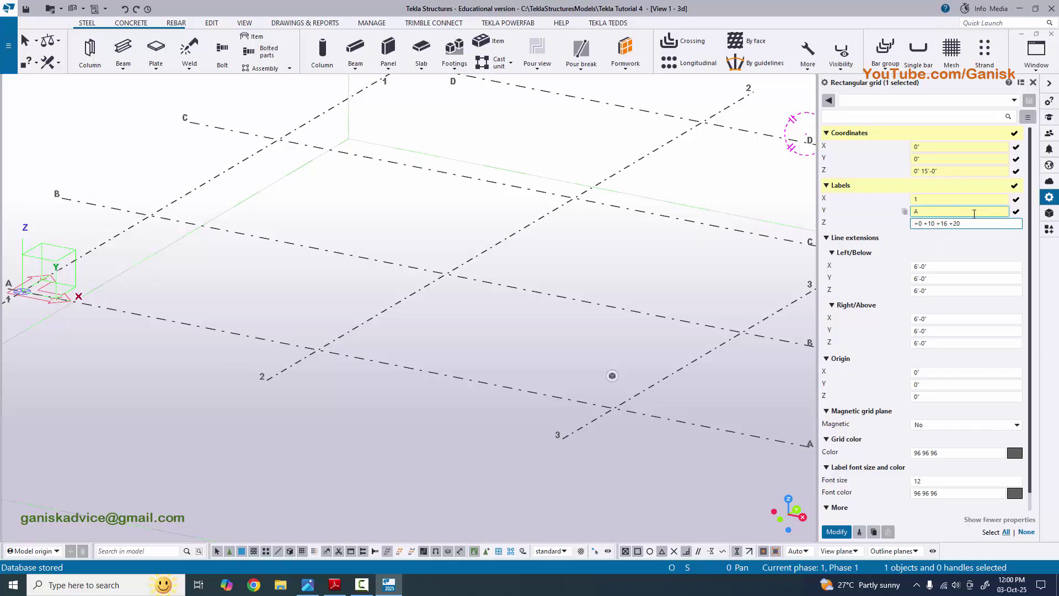
key("BackSpace")
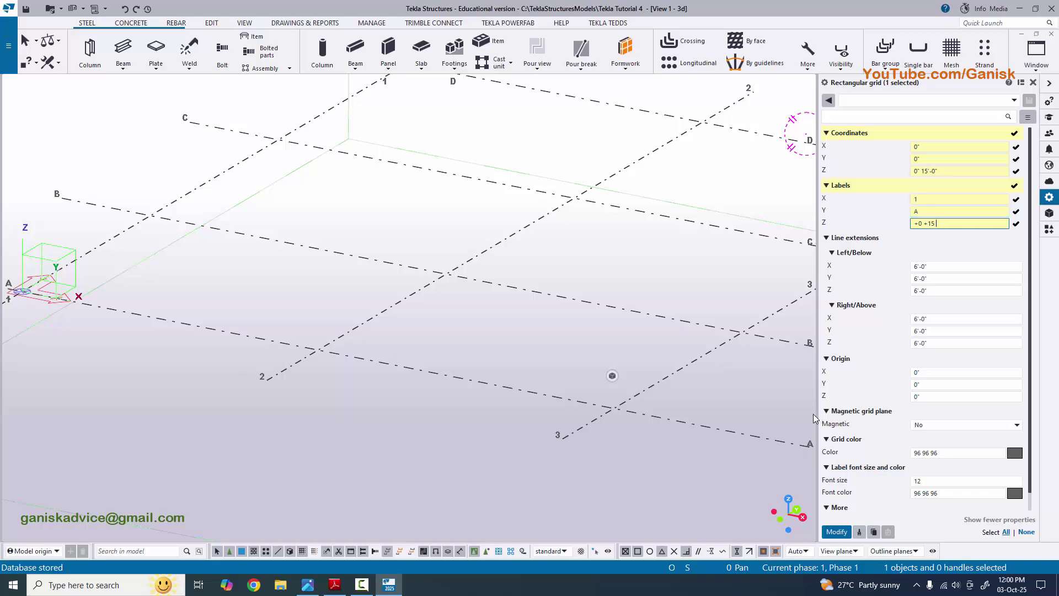
left_click(839, 533)
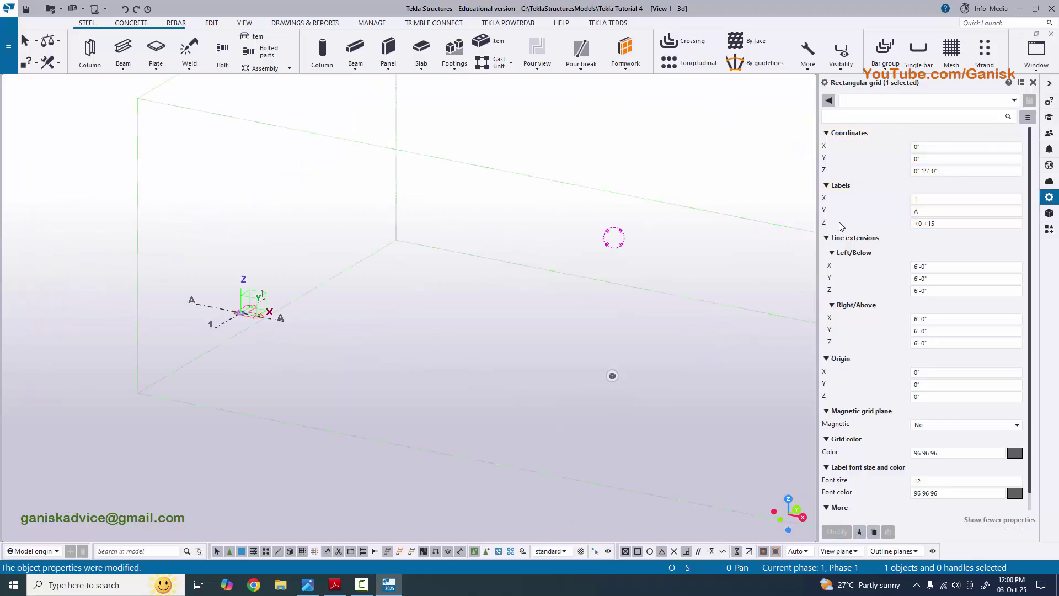
left_click(1036, 82)
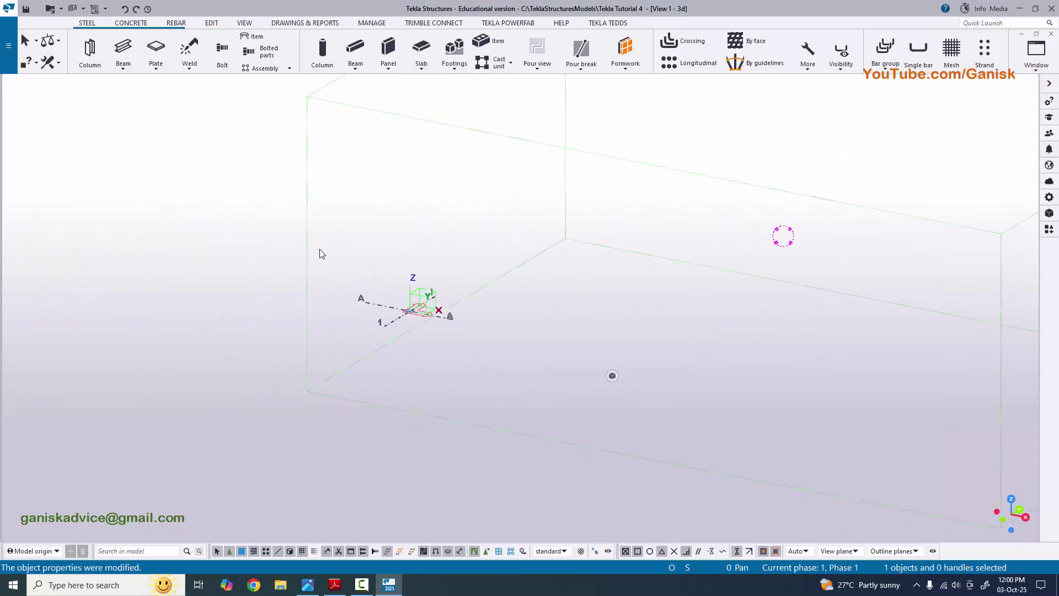
Fit the work area of the 3d view to the entire model
right_click(219, 229)
left_click(277, 275)
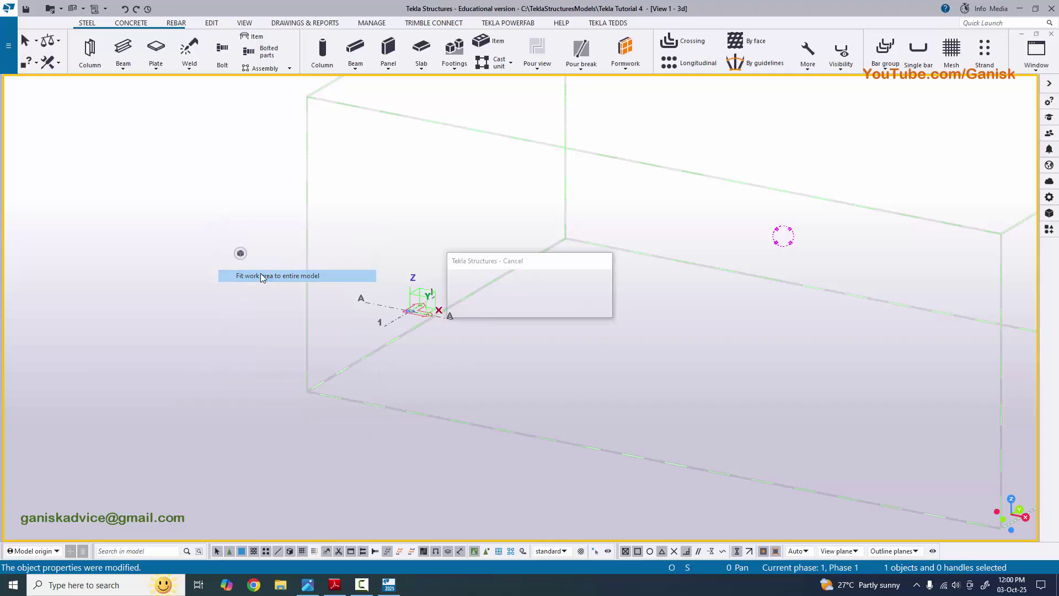
scroll(522, 401, "up", 5)
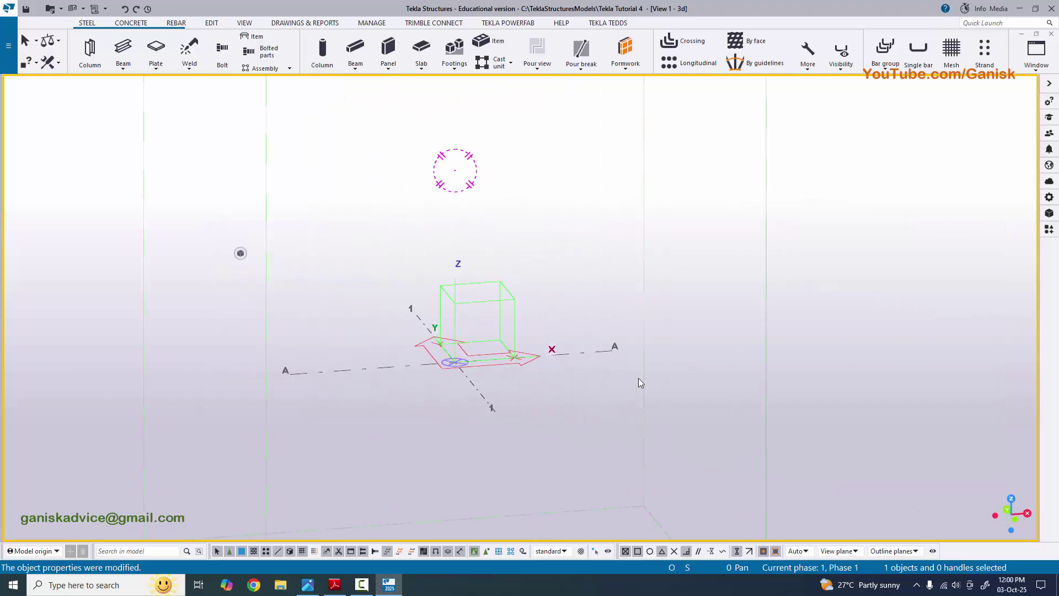
scroll(486, 374, "down", 2)
scroll(496, 373, "up", 4)
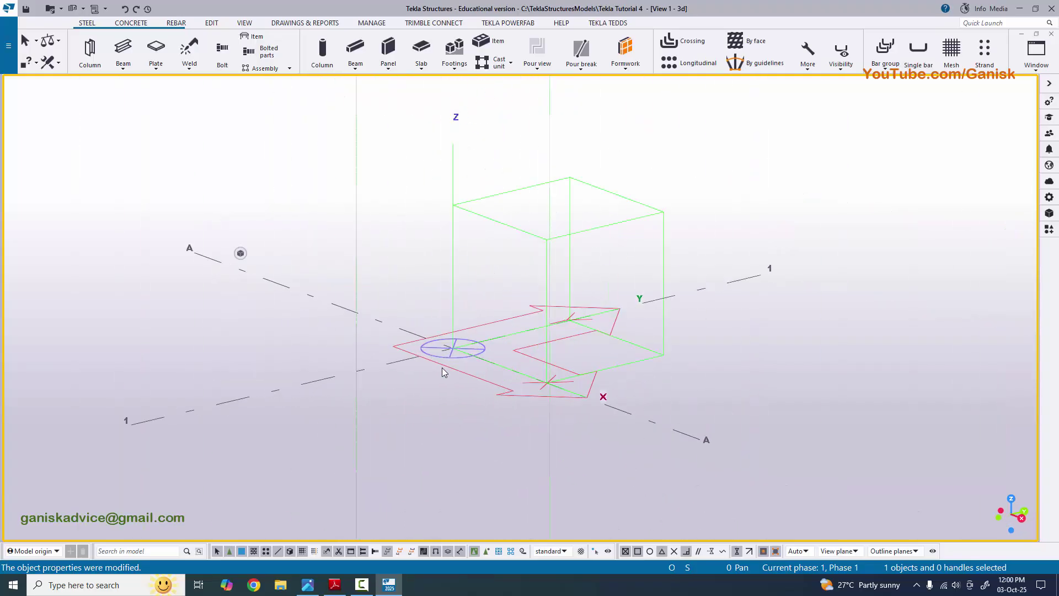
scroll(535, 362, "down", 2)
middle_click_drag(441, 373, 570, 354)
scroll(464, 375, "up", 2)
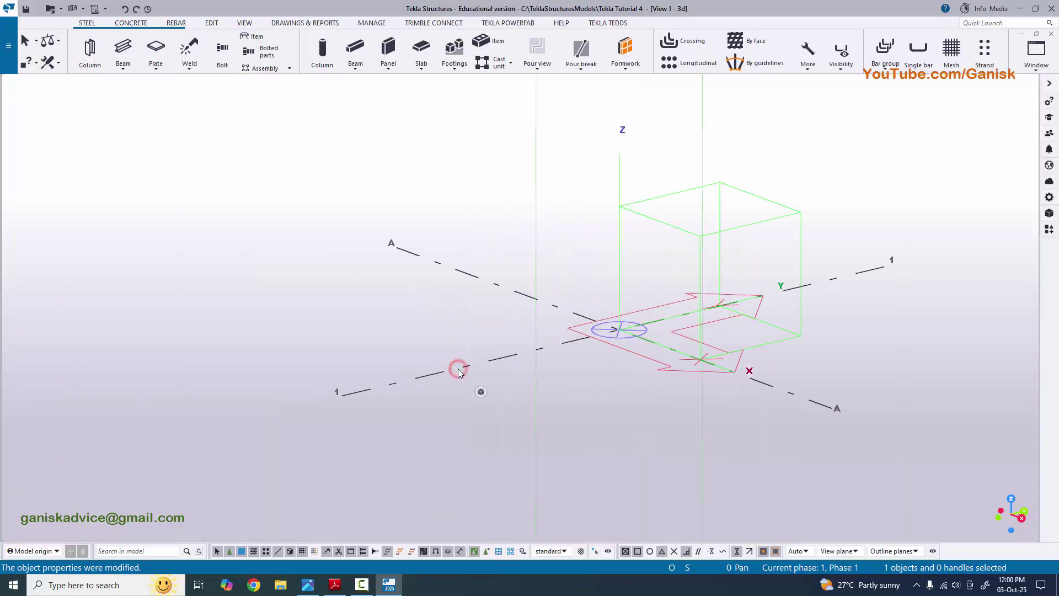
Create named views along all grid lines of the rectangular grid with the standard plan and elevation view settings
right_click(460, 370)
mouse_move(511, 308)
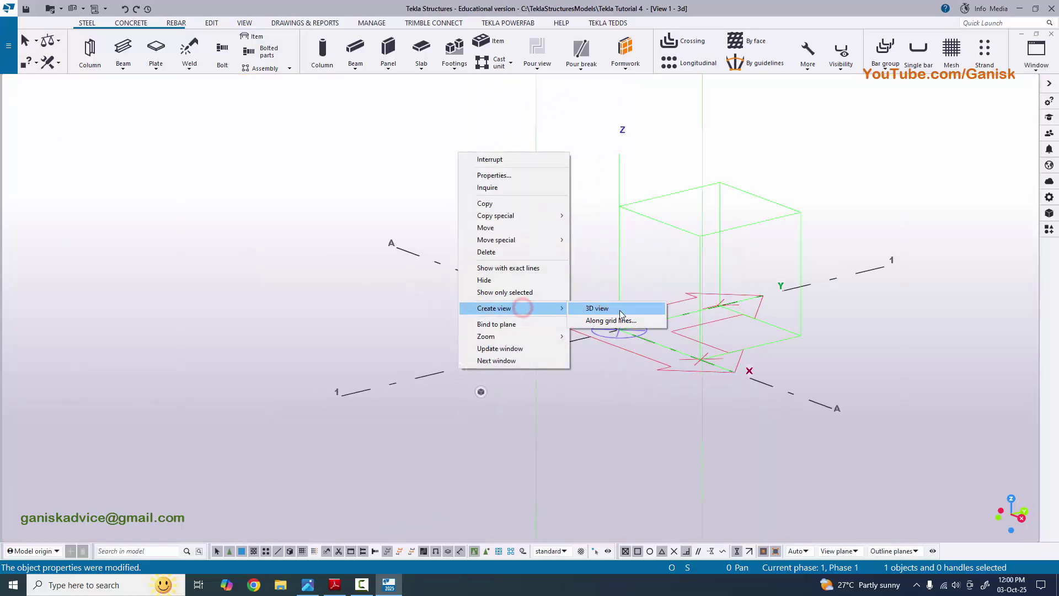
left_click(602, 320)
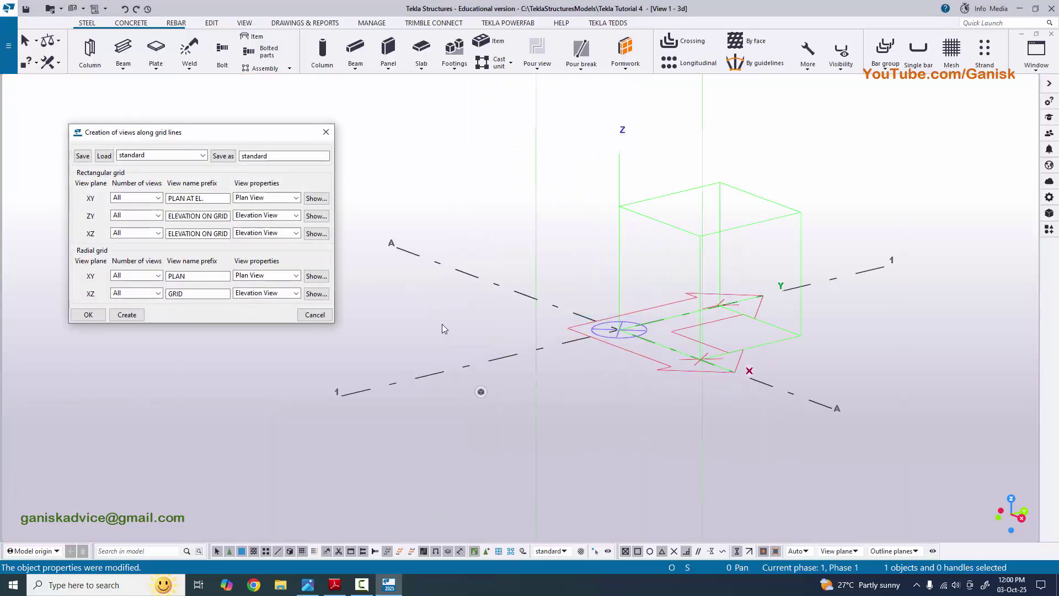
left_click(127, 314)
left_click(88, 315)
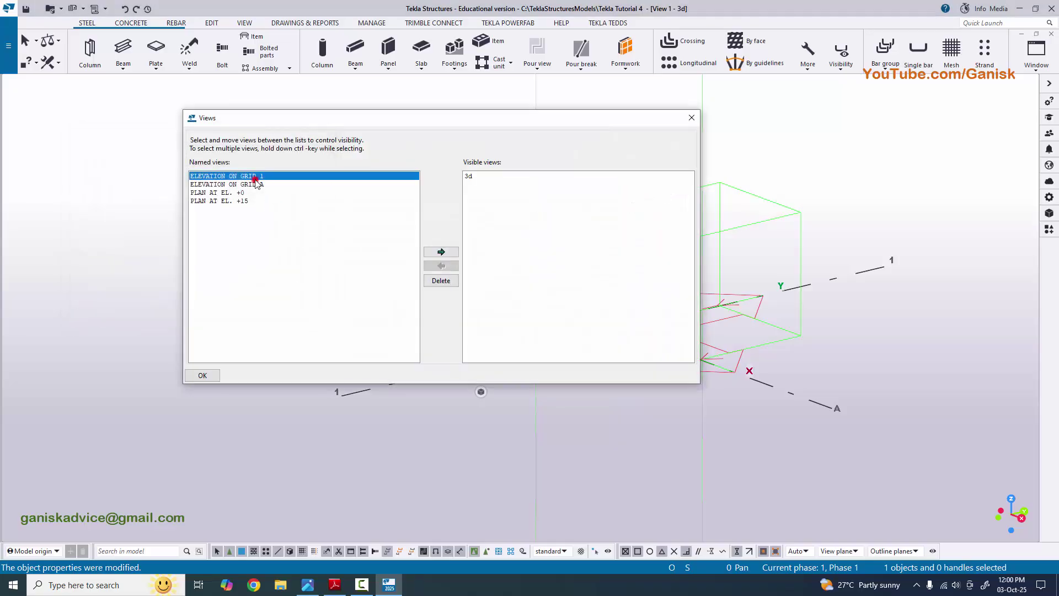
Add the PLAN AT EL. +0 view to the visible views
left_click(246, 202)
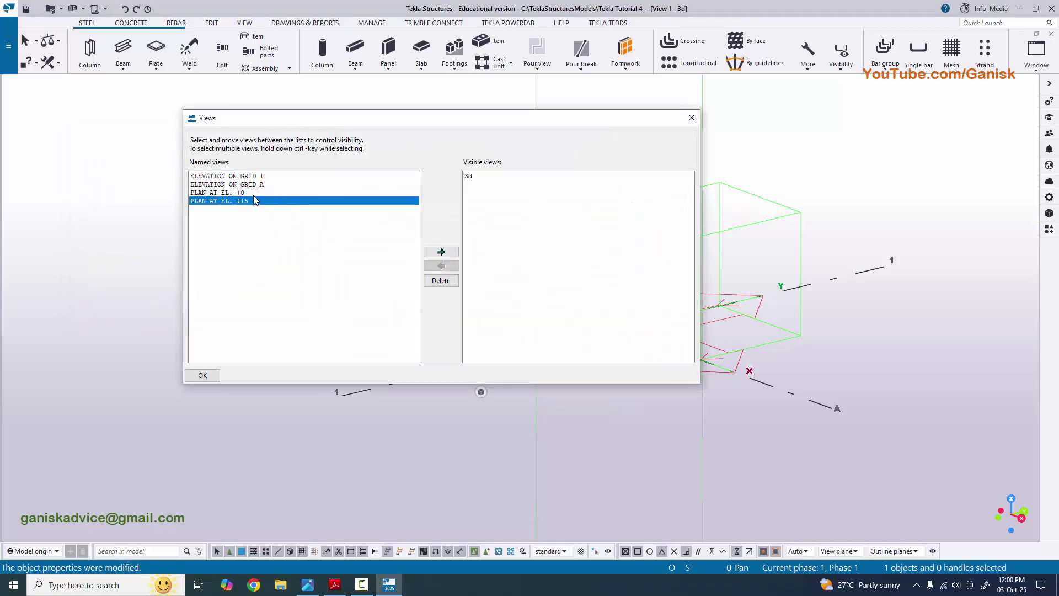
left_click(250, 193)
left_click(441, 252)
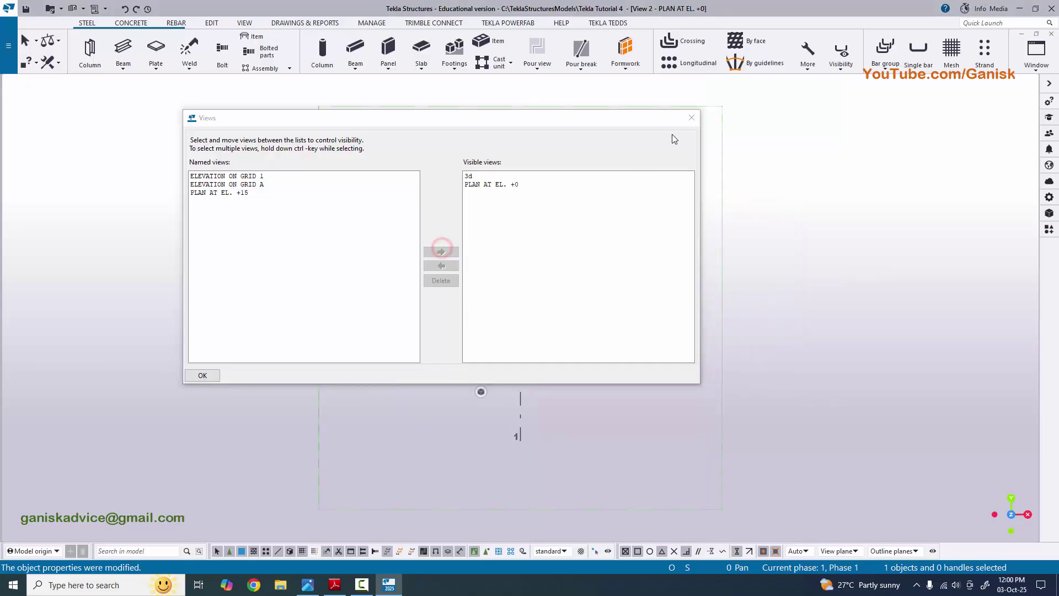
left_click(691, 117)
Make the 3d view the active window
left_click(1027, 65)
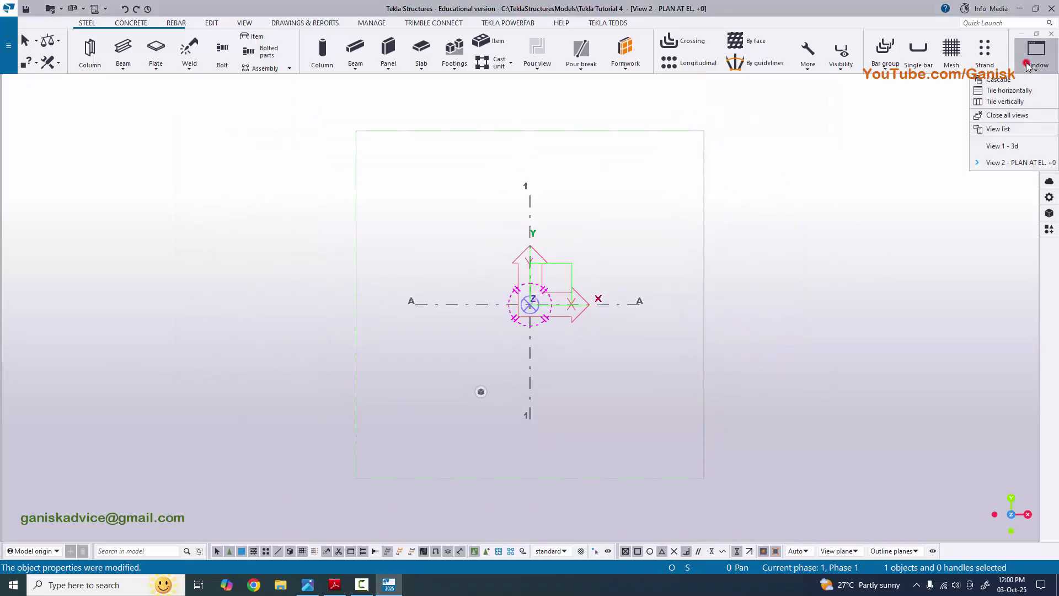
left_click(1004, 146)
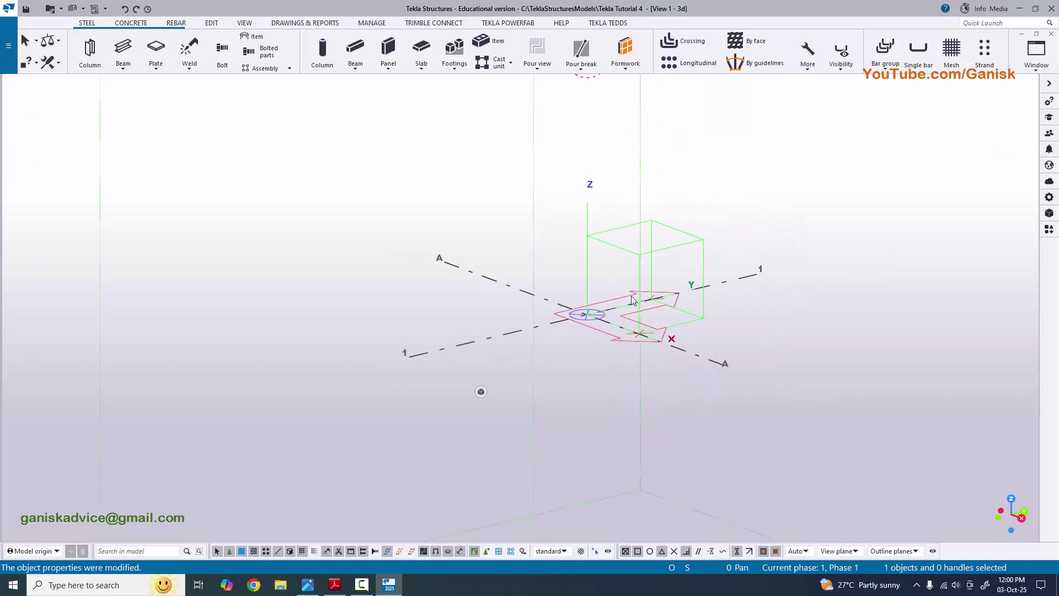
middle_click_drag(632, 300, 517, 321)
scroll(514, 325, "up", 2)
Cycle back and forth between the 3d and PLAN AT EL. +0 views, ending in the 3d view
key("ctrl+Tab")
key("ctrl+Tab")
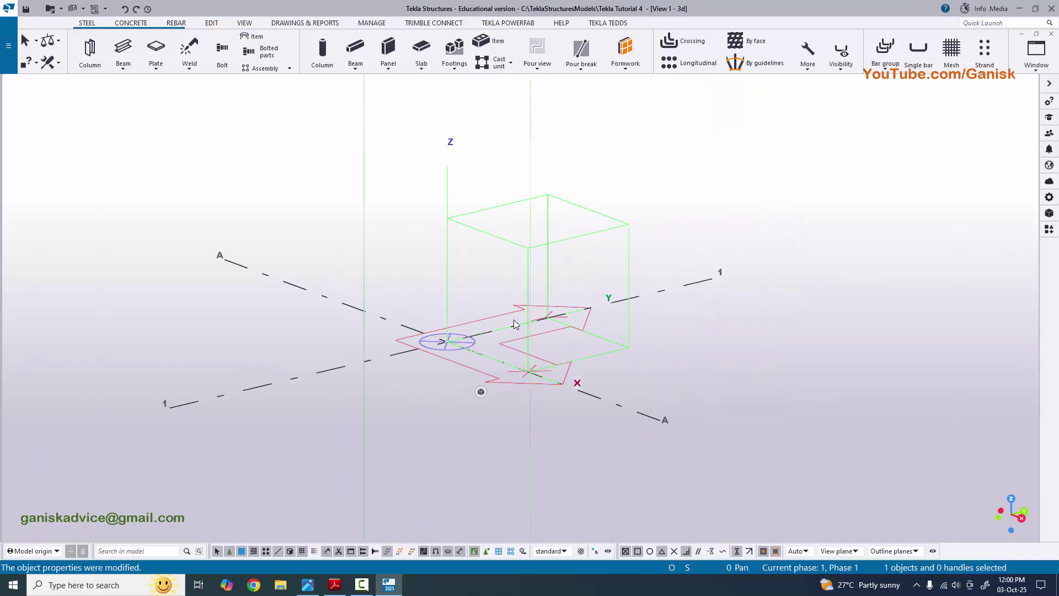
key("ctrl+Tab")
key("ctrl+Tab")
key("ctrl+Tab")
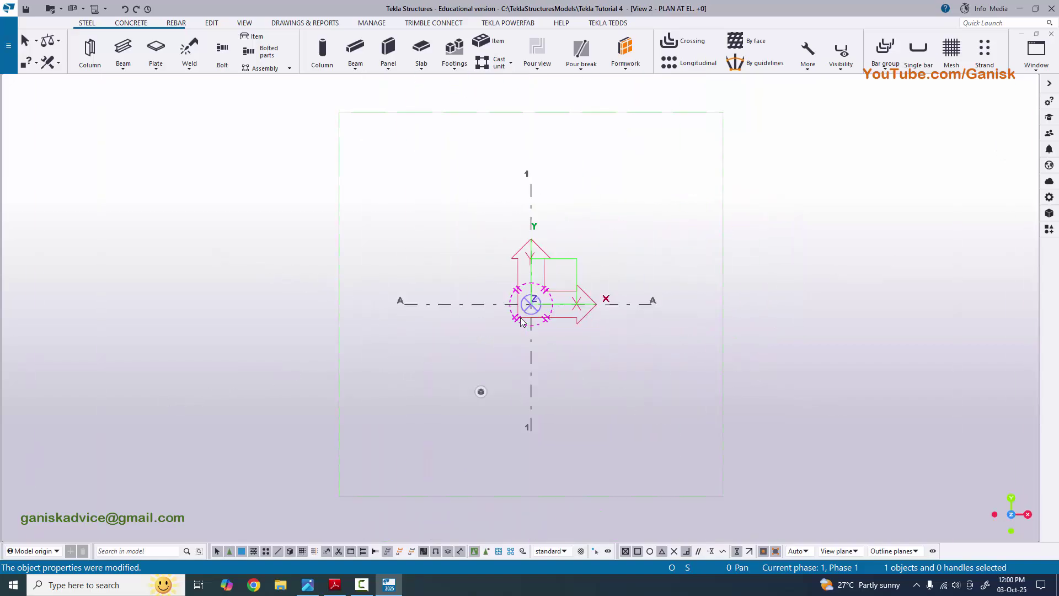
key("ctrl+Tab")
key("ctrl+Tab")
key("ctrl+Tab")
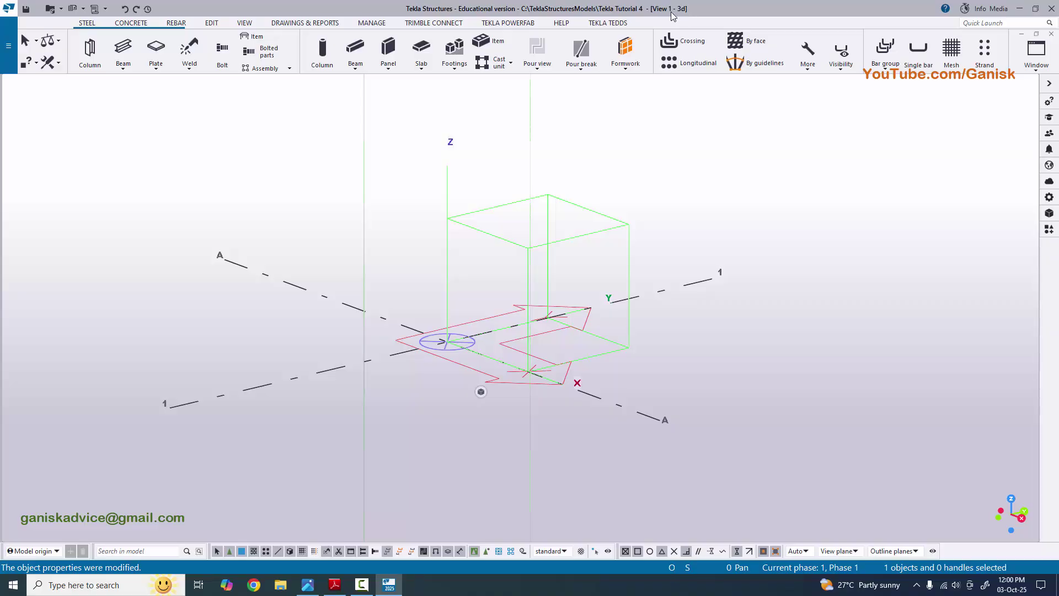
scroll(568, 379, "down", 3)
scroll(949, 187, "up", 1)
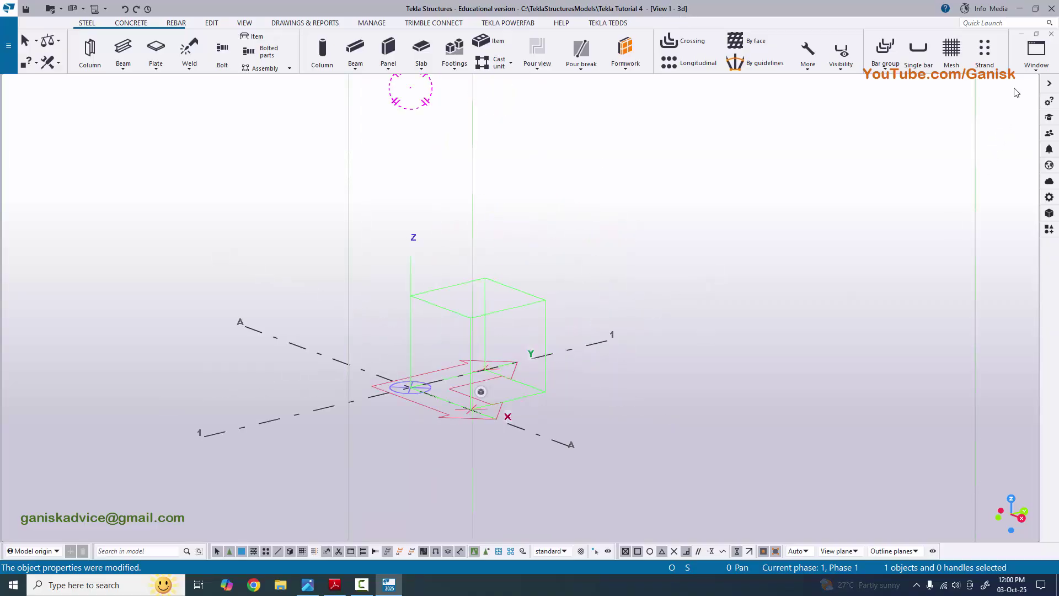
Activate the open PLAN AT EL. +0 and 3d views in turn by name, finishing in the 3d view
left_click(1026, 62)
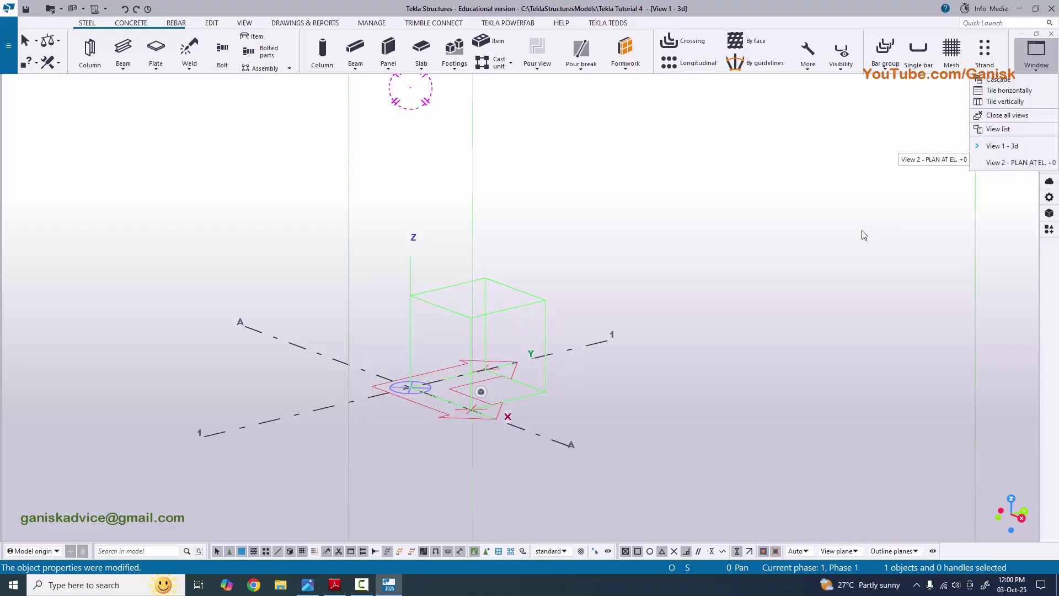
key("ctrl+Tab")
left_click(812, 244)
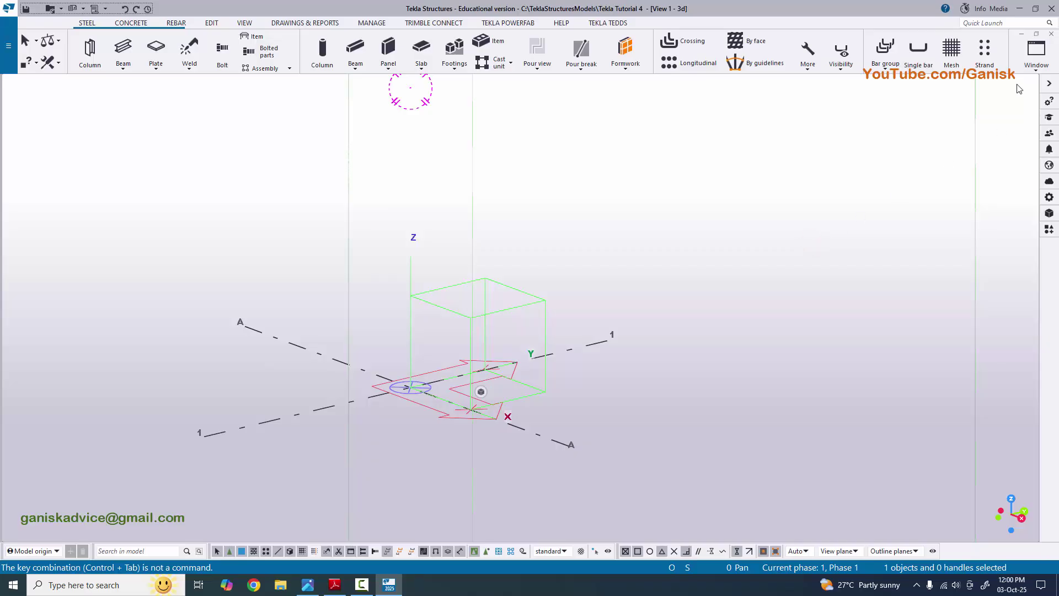
left_click(817, 221)
key("ctrl+Tab")
left_click(1037, 52)
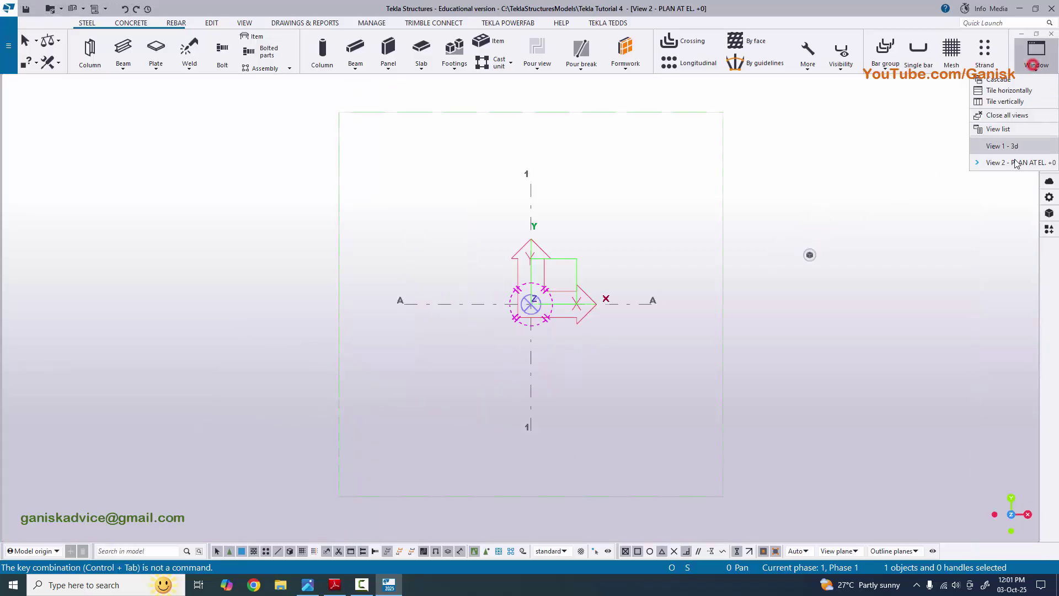
left_click(1016, 149)
left_click(1036, 52)
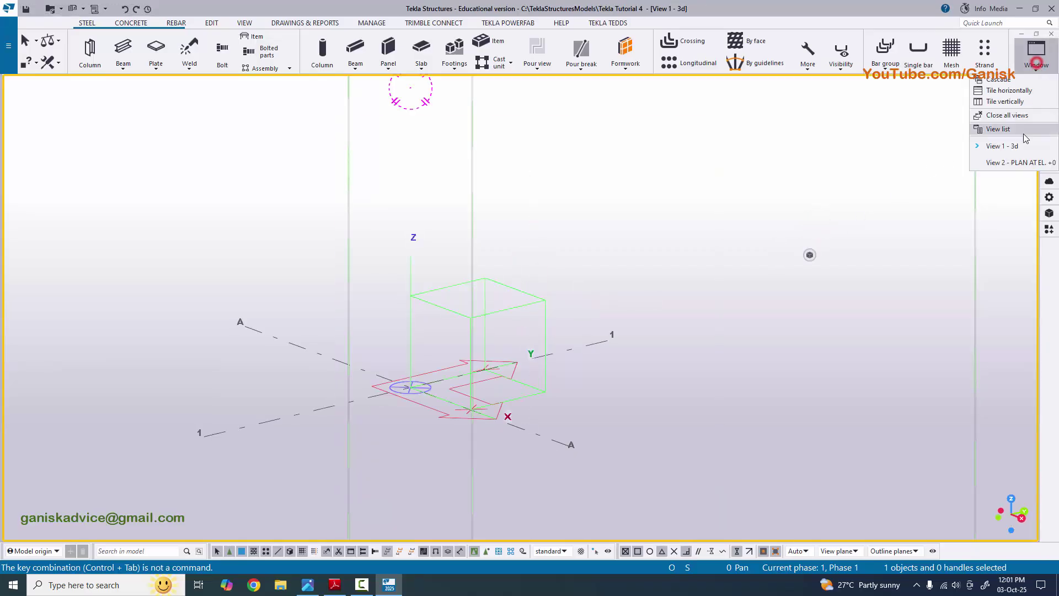
left_click(1015, 161)
left_click(1035, 63)
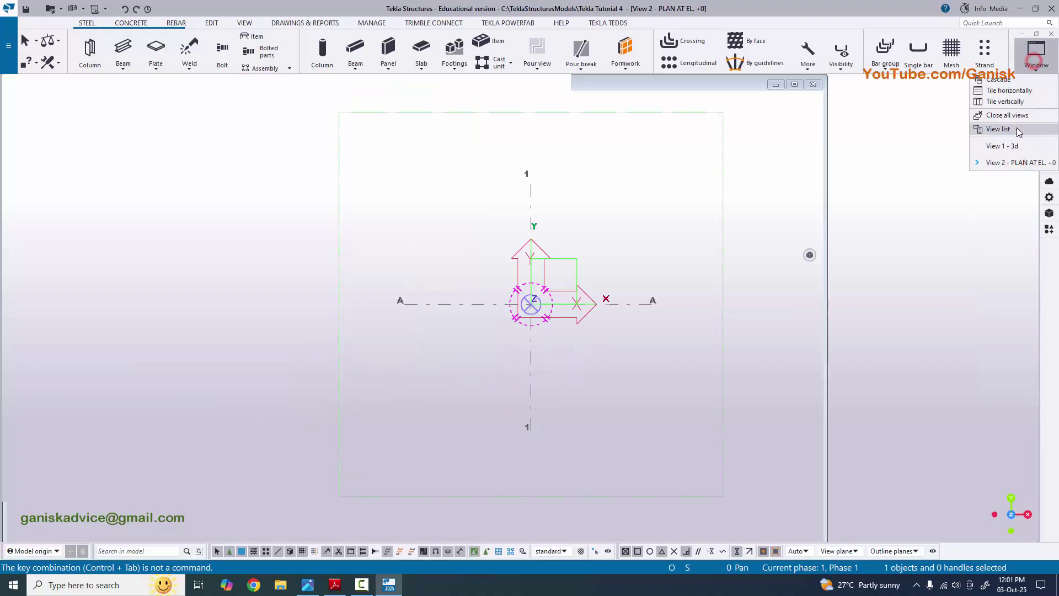
left_click(1014, 160)
left_click(1029, 65)
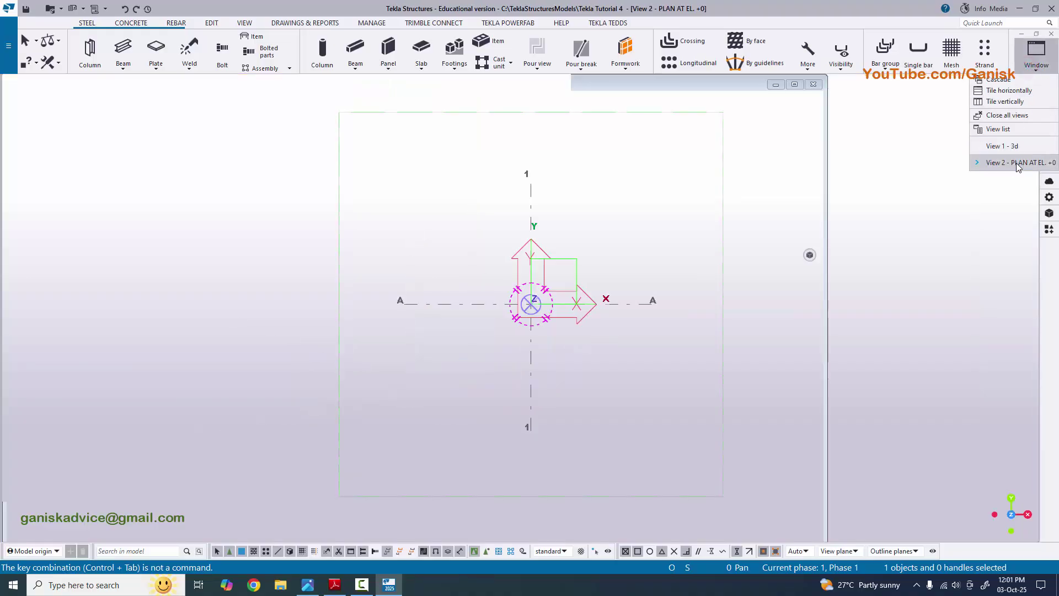
left_click(1017, 149)
left_click(1032, 60)
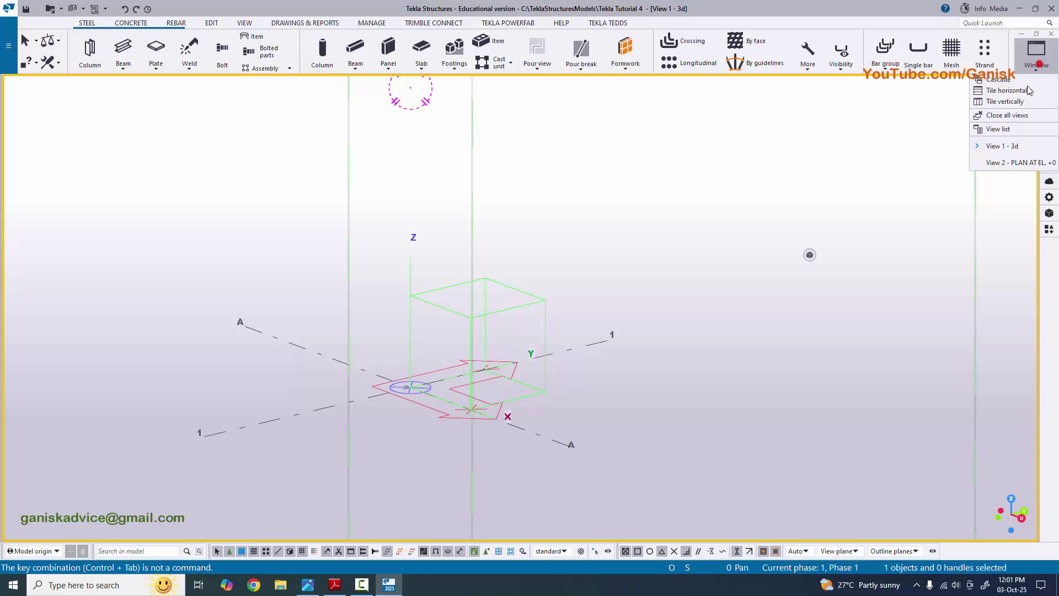
left_click(1016, 148)
Check the column elevation in the PDF drawing in Adobe Reader and return to Tekla Structures
scroll(698, 242, "down", 3)
middle_click_drag(633, 315, 428, 452, "ctrl")
scroll(428, 453, "up", 2)
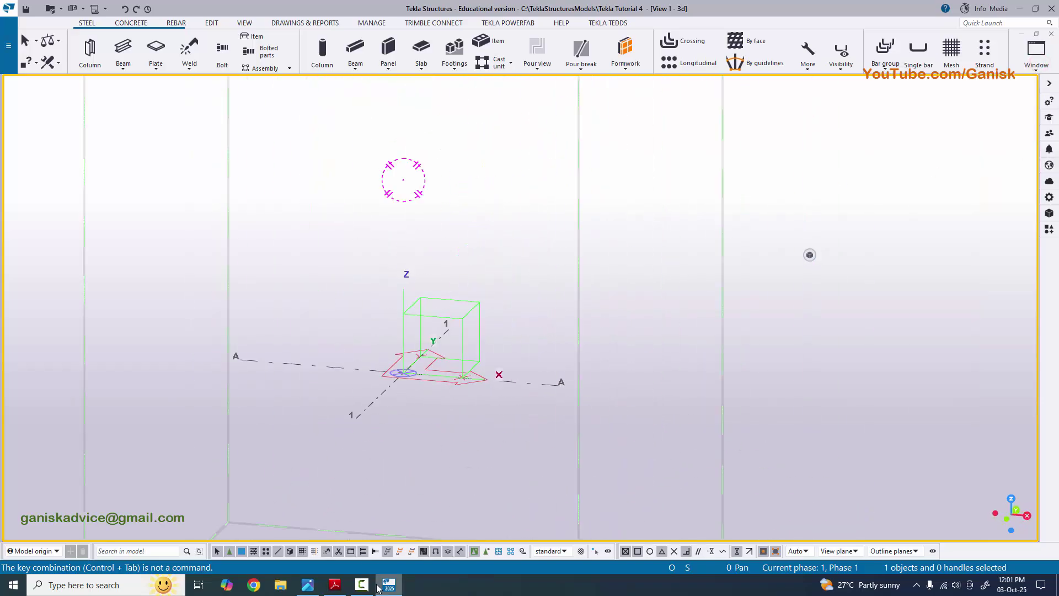
left_click(335, 584)
scroll(464, 359, "up", 1)
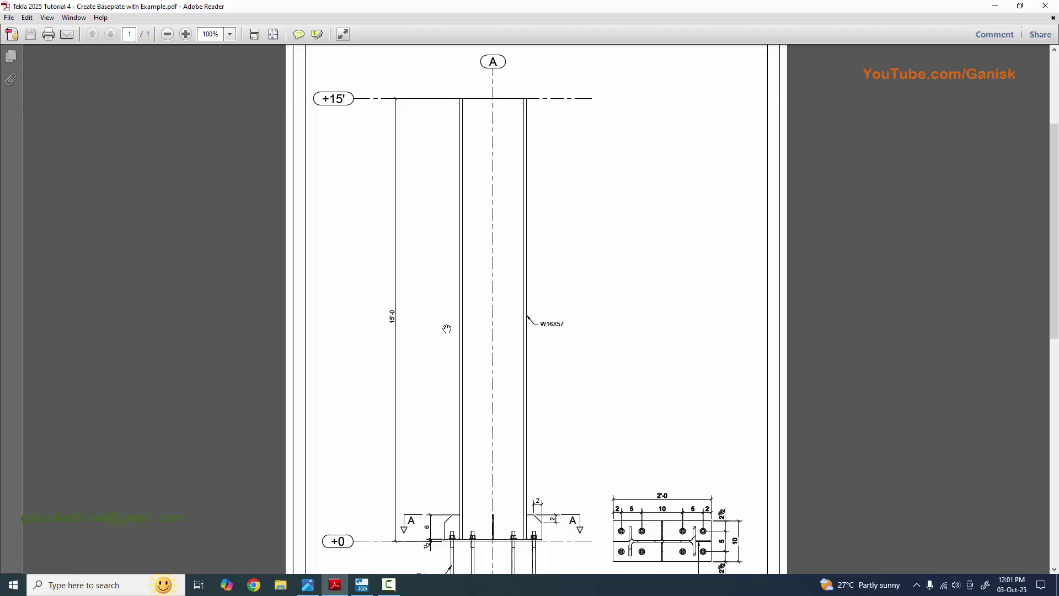
key("alt+Tab")
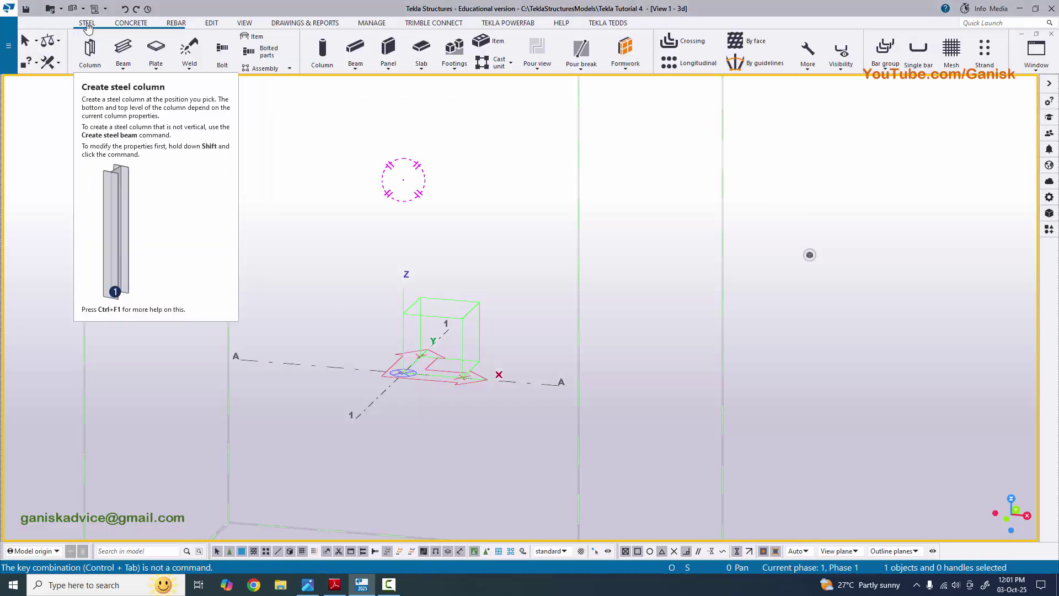
Place a steel column at the intersection of grid lines 1 and A and end the column command
left_click(87, 53)
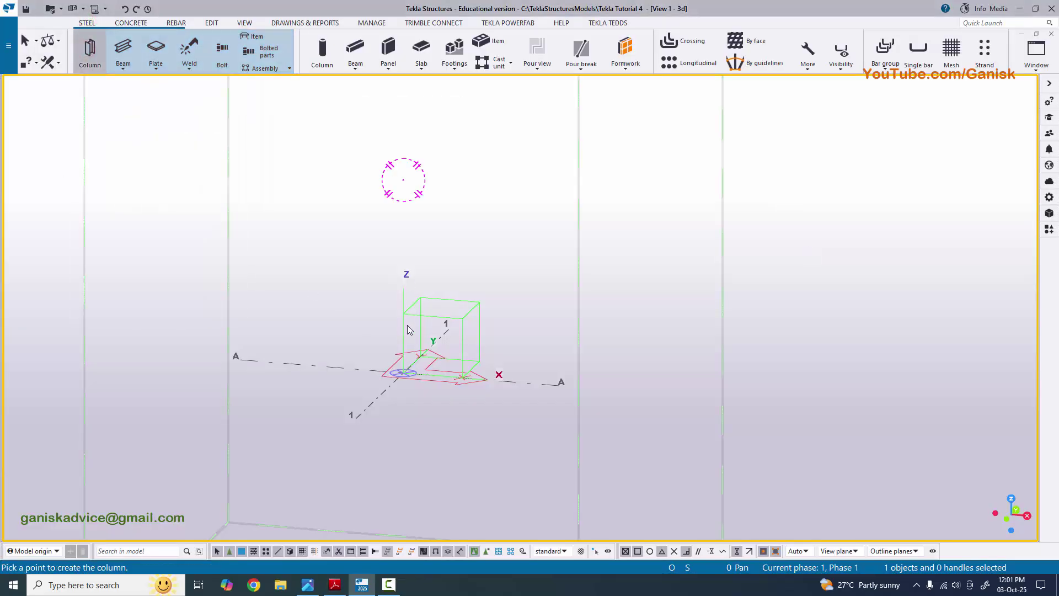
scroll(419, 370, "down", 3)
scroll(401, 243, "up", 5)
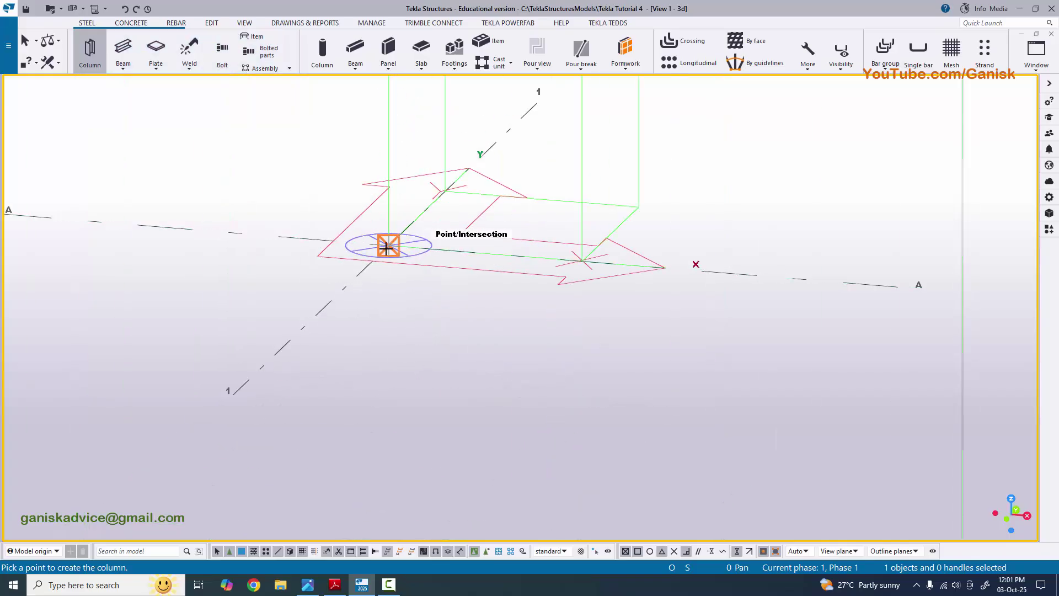
scroll(393, 263, "down", 6)
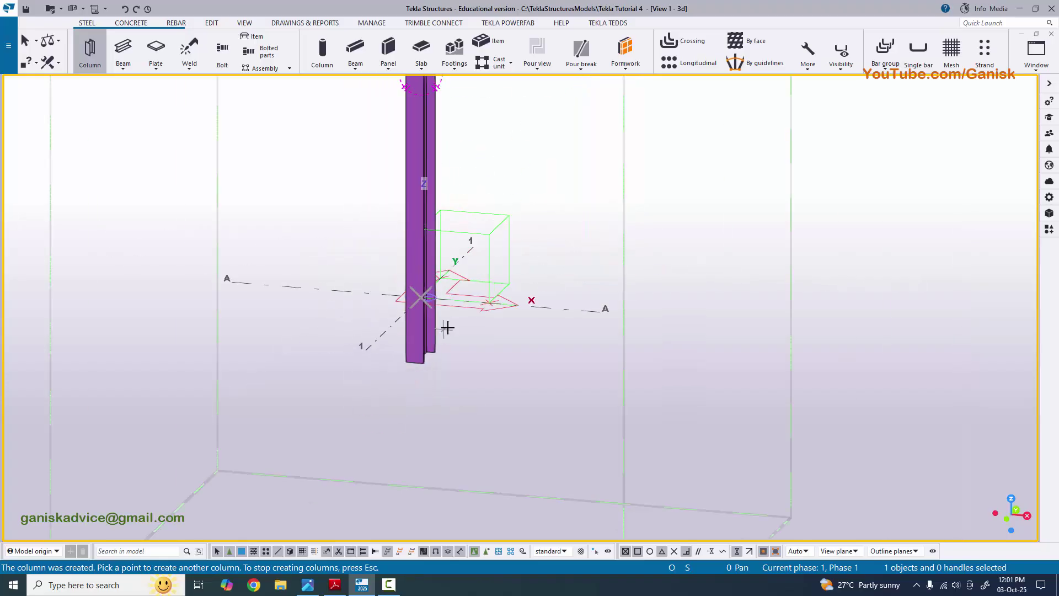
right_click(585, 192)
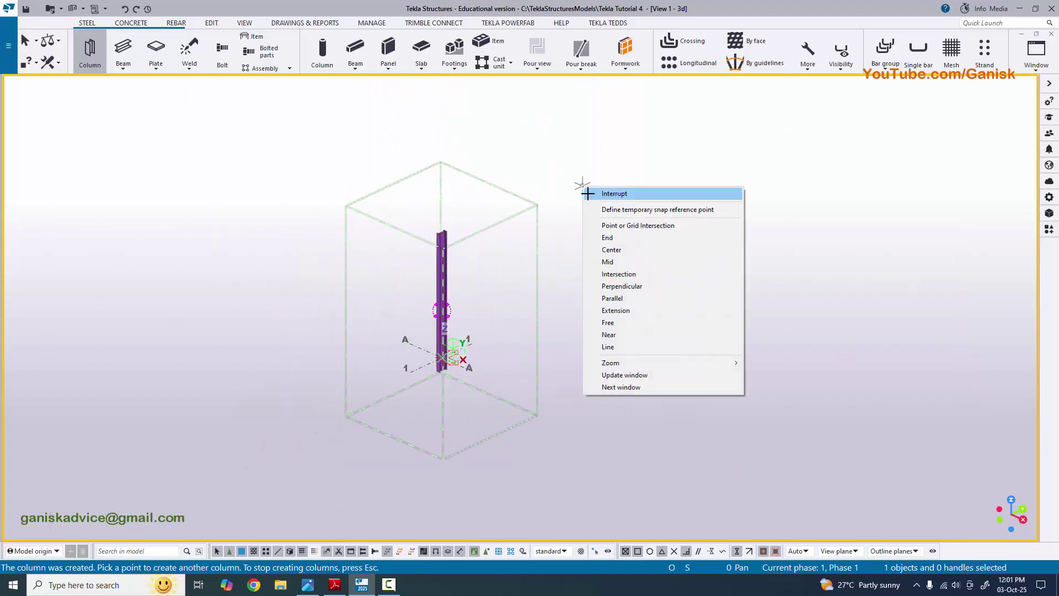
left_click(600, 196)
Open the new steel column's properties and check the required profile in the PDF drawing
scroll(395, 364, "up", 4)
scroll(449, 366, "down", 3)
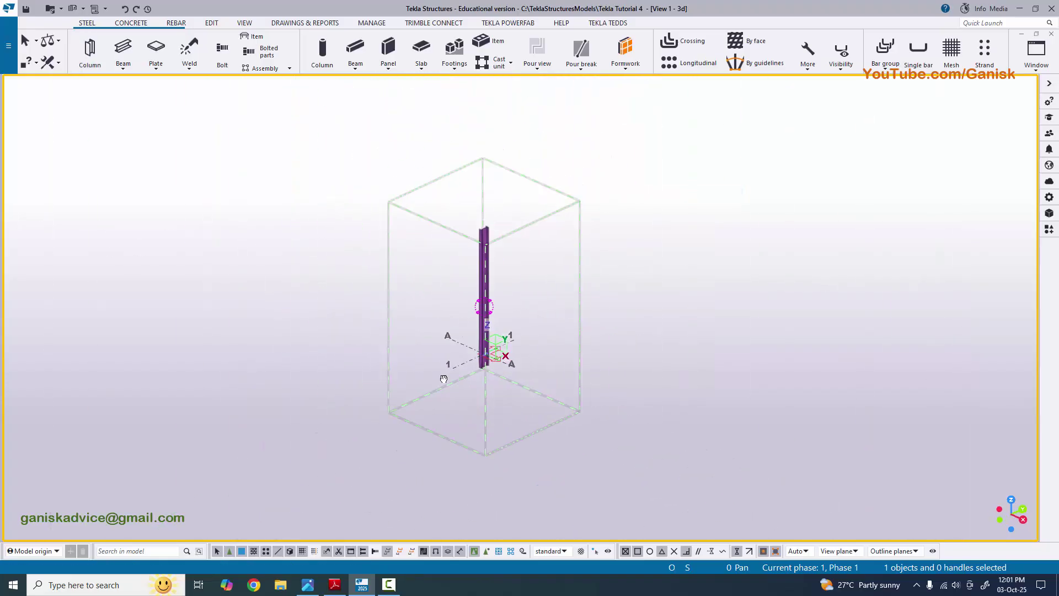
middle_click_drag(444, 373, 384, 409)
scroll(416, 385, "up", 2)
middle_click_drag(425, 371, 405, 354, "ctrl")
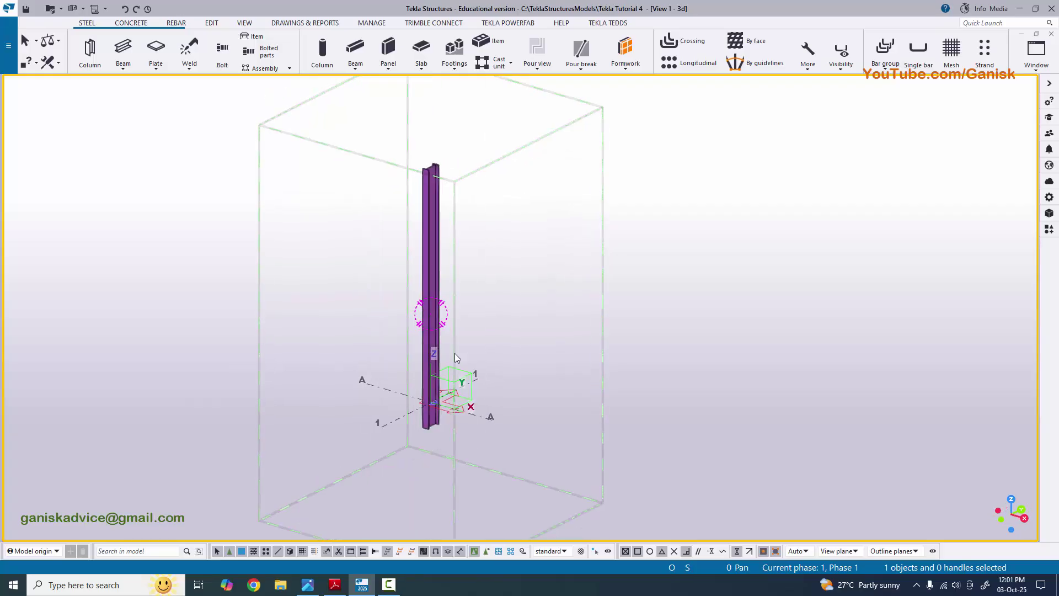
scroll(415, 335, "up", 3)
scroll(413, 338, "down", 3)
scroll(412, 340, "up", 3)
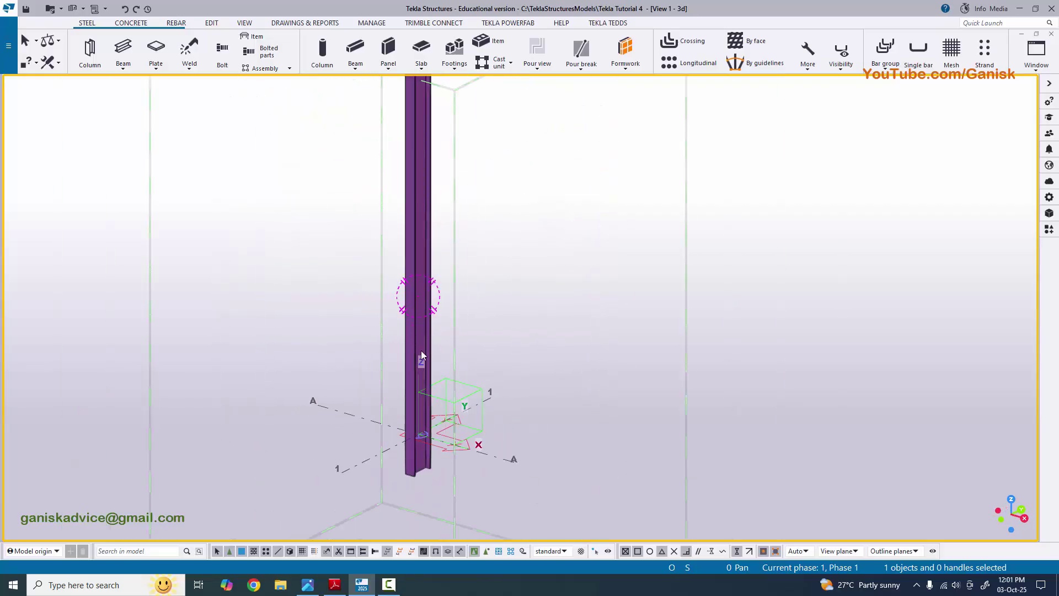
double_click(415, 332)
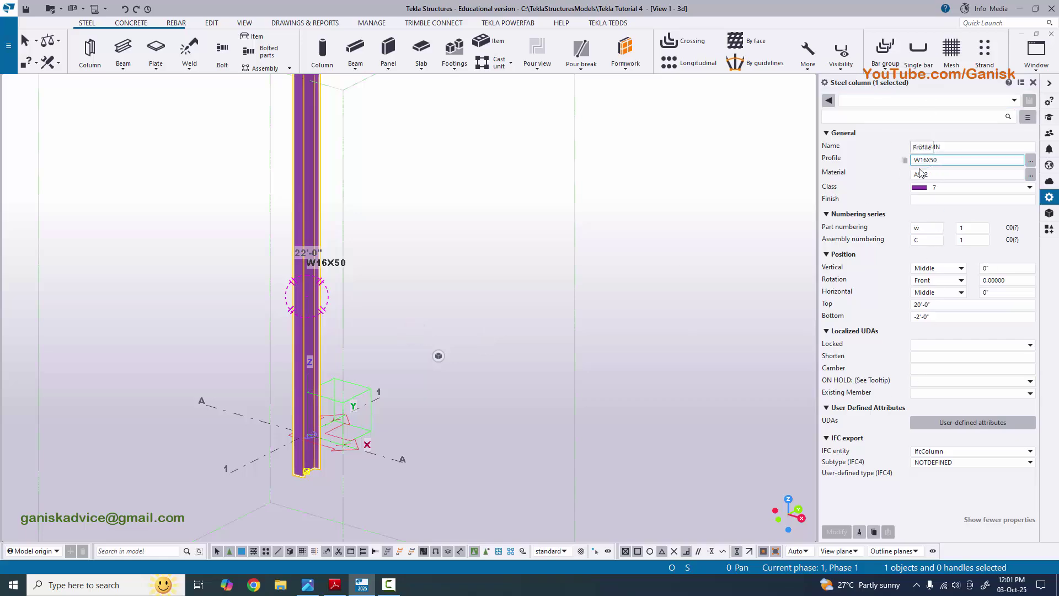
left_click(335, 586)
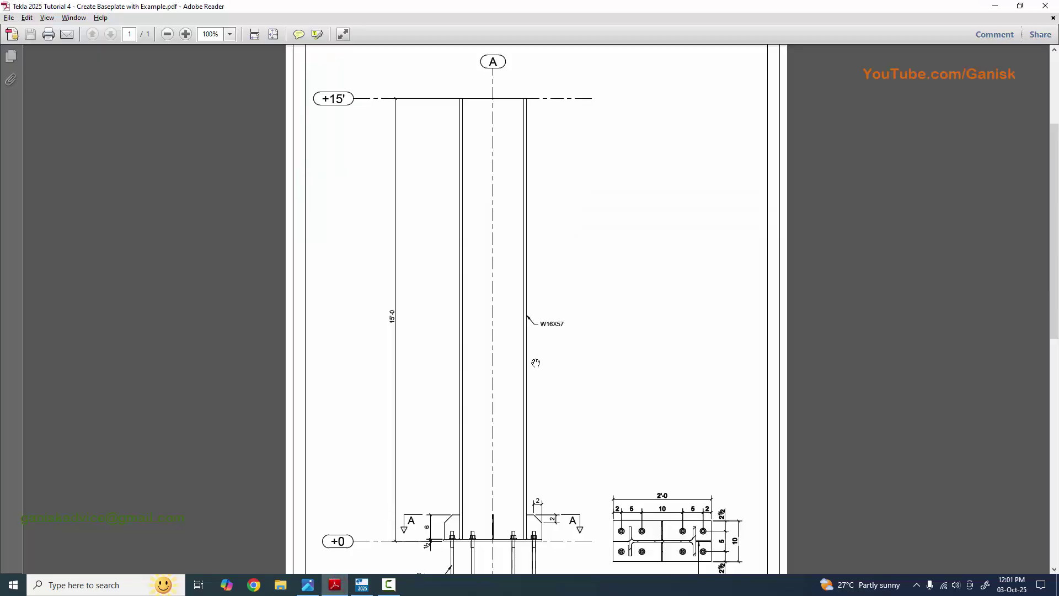
left_click(362, 585)
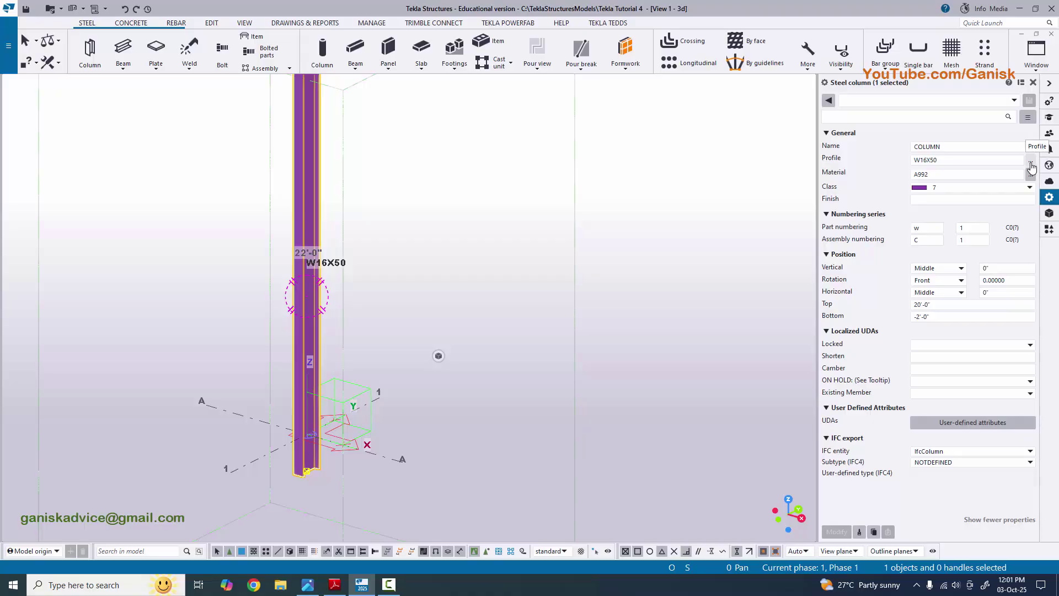
Change the steel column's profile to W16X57 from the profile catalog and apply the modification
left_click(1030, 163)
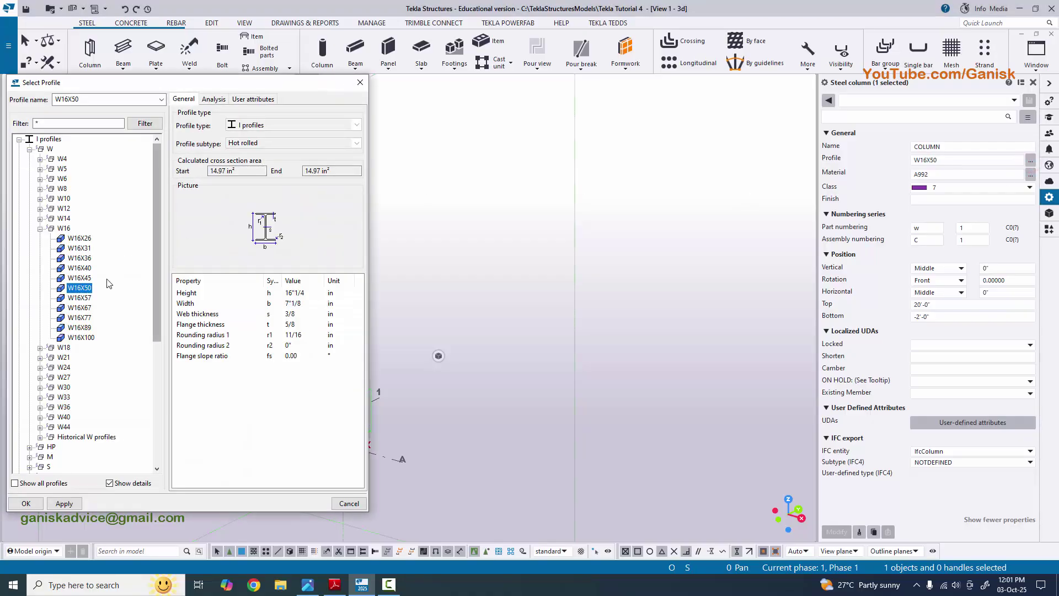
left_click(79, 298)
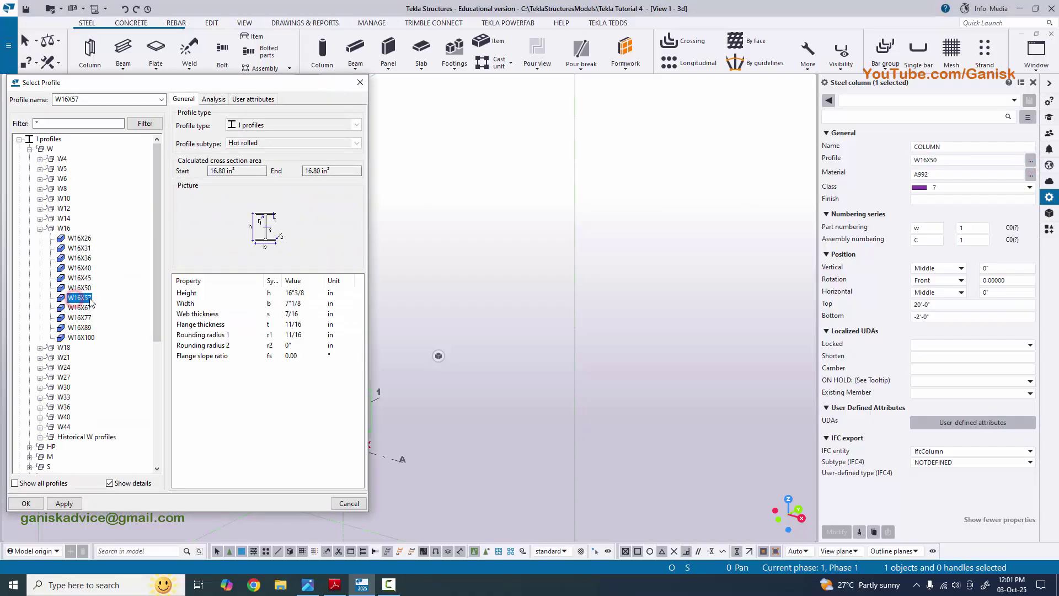
left_click(64, 504)
left_click(26, 503)
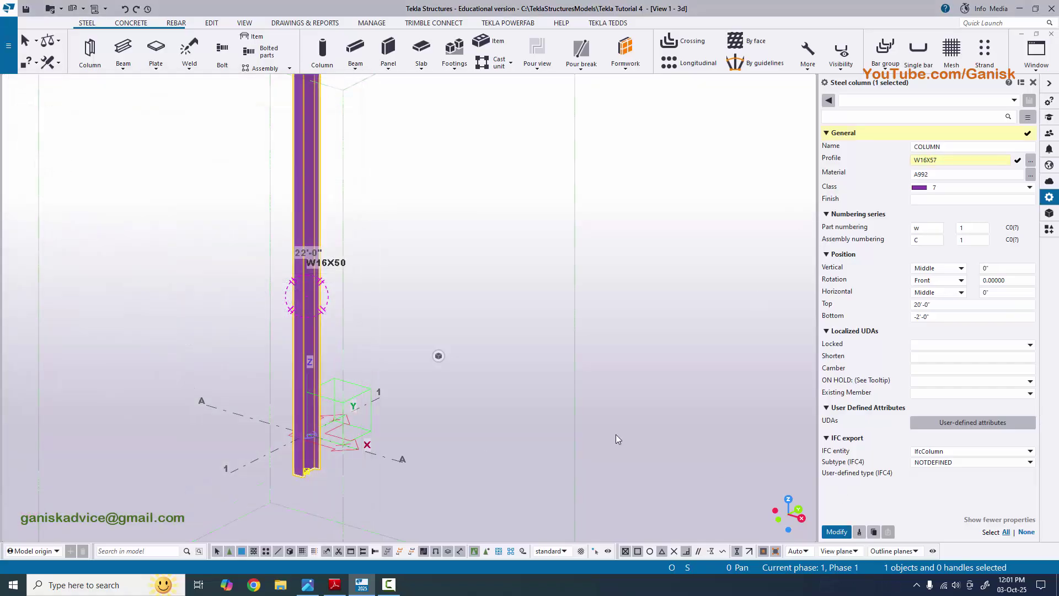
scroll(295, 369, "up", 3)
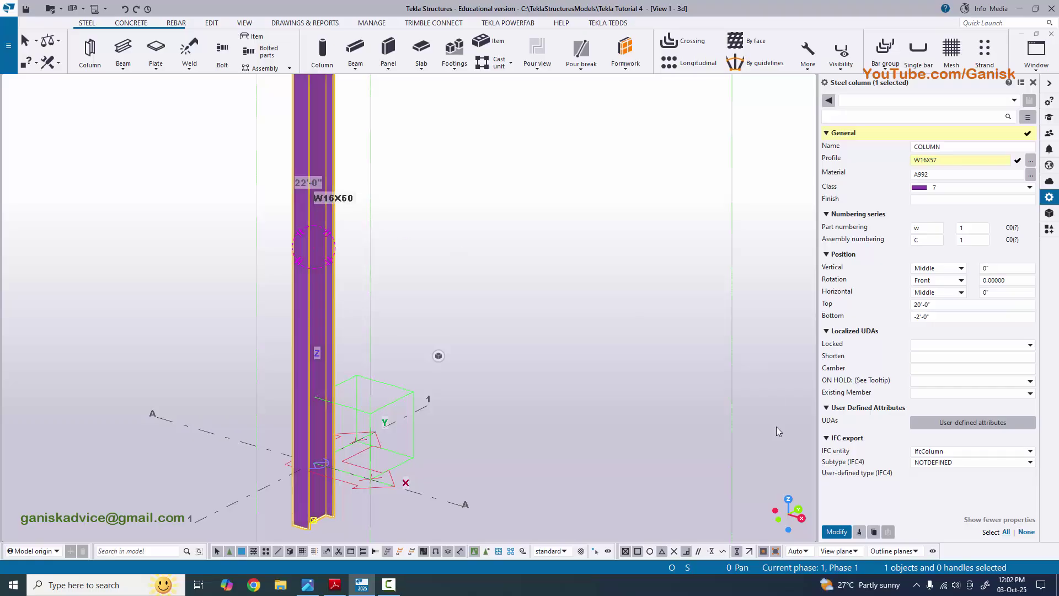
left_click(836, 531)
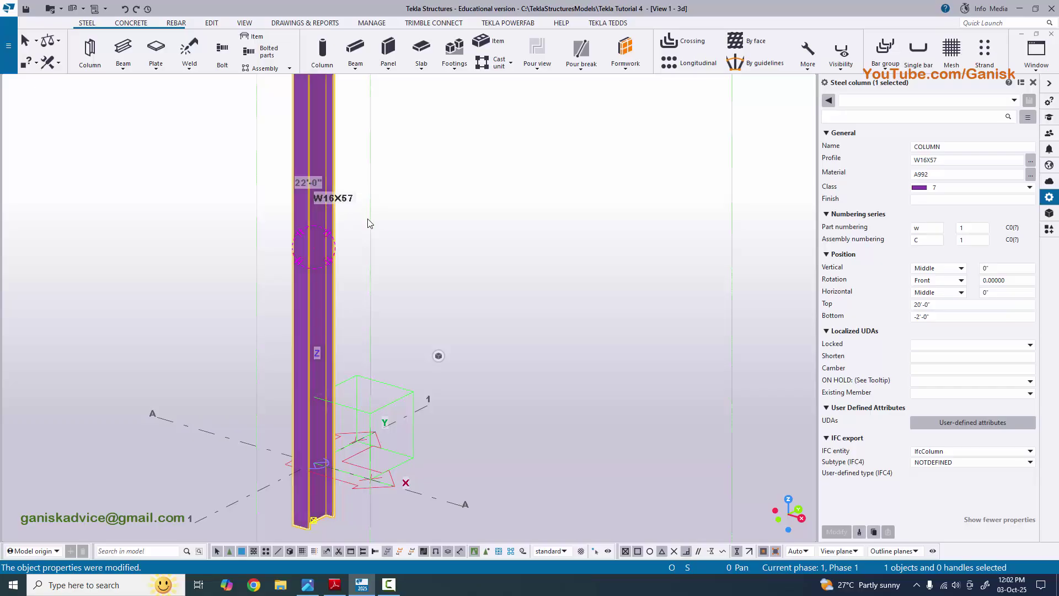
Check the column's top and bottom elevations in the PDF drawing in Adobe Reader and return to Tekla Structures
scroll(405, 291, "down", 6)
middle_click_drag(496, 314, 468, 320)
scroll(396, 313, "up", 2)
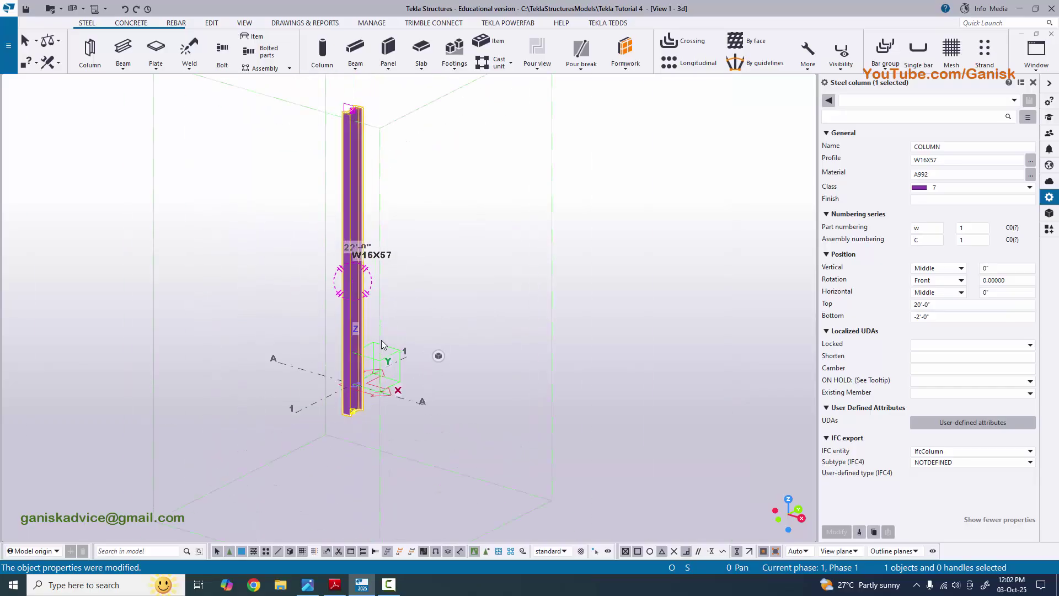
key("alt+Tab")
scroll(364, 326, "down", 1)
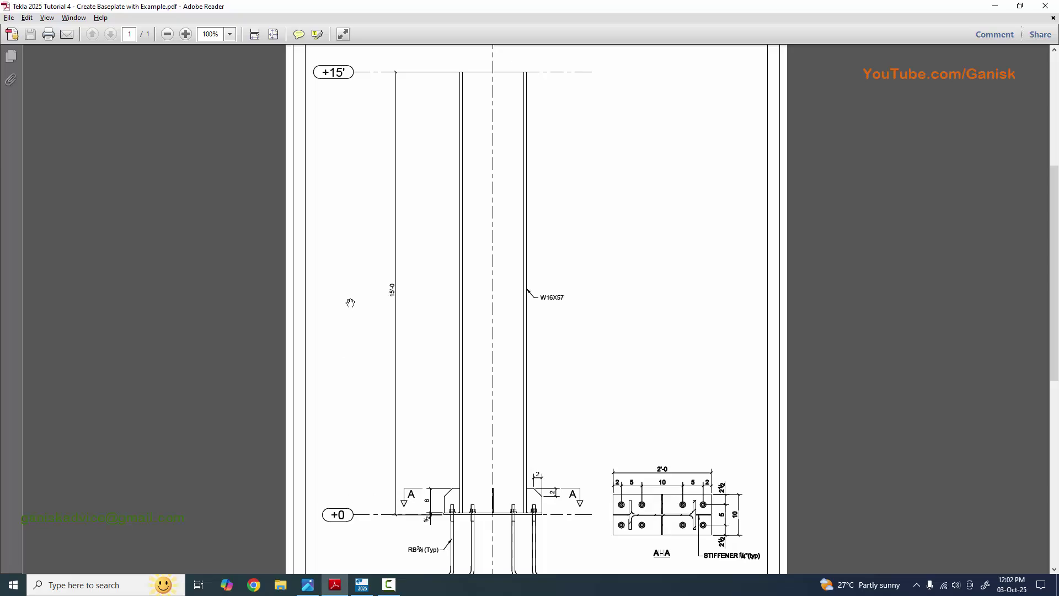
key("alt+Tab")
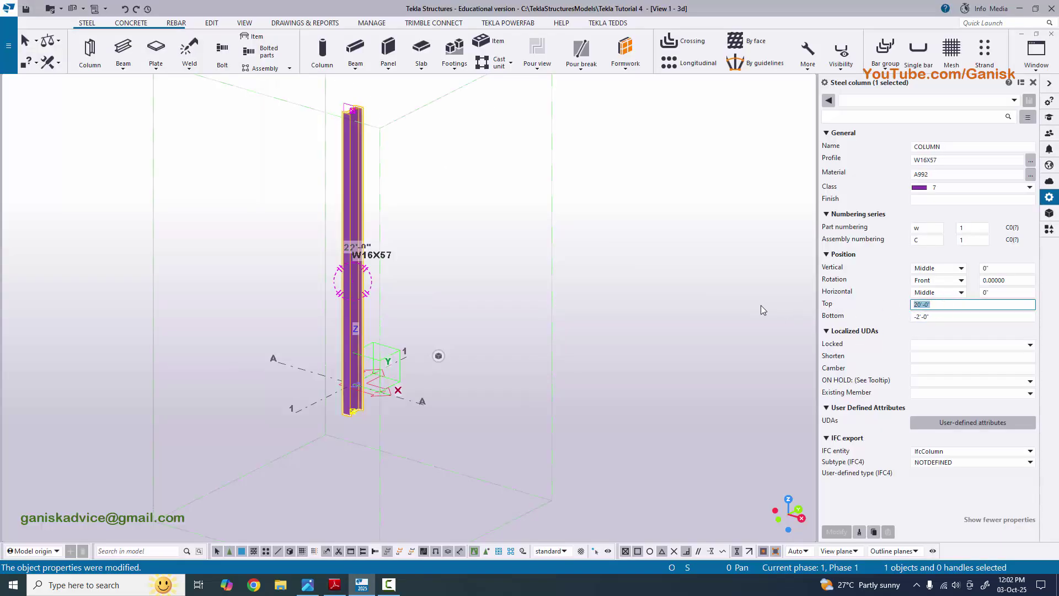
Set the steel column's top level to 15' and its bottom level to 0, and apply the modification
type("15")
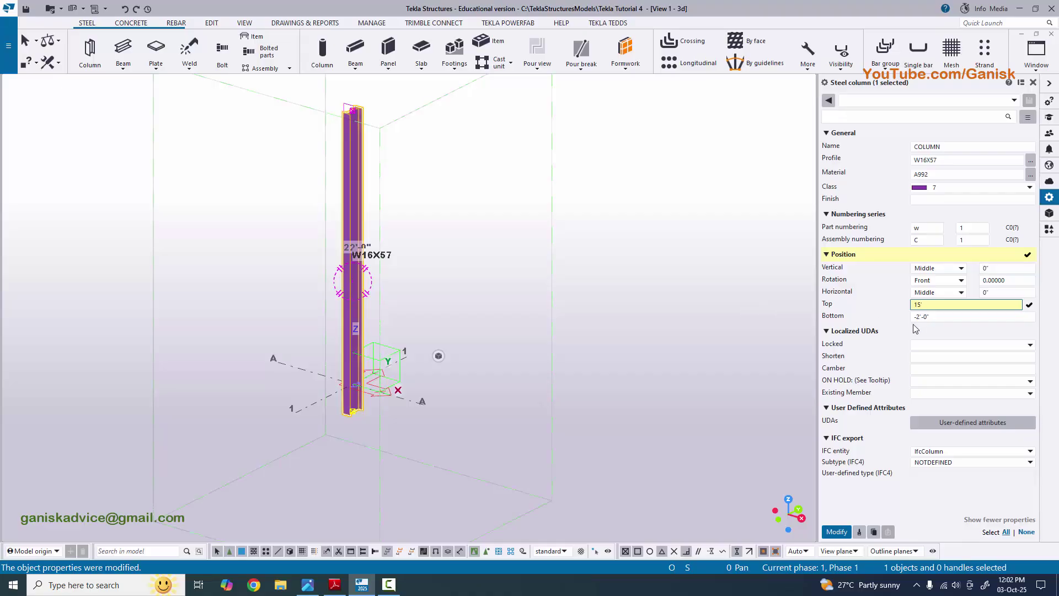
left_click(942, 316)
type("0")
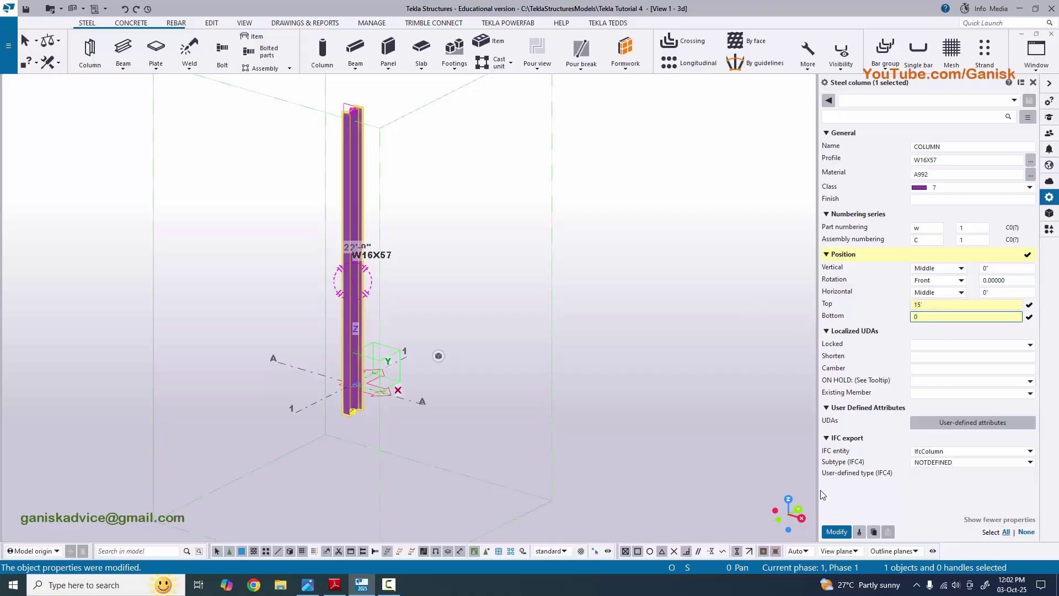
left_click(836, 531)
scroll(333, 349, "up", 3)
scroll(369, 342, "down", 3)
scroll(372, 353, "up", 2)
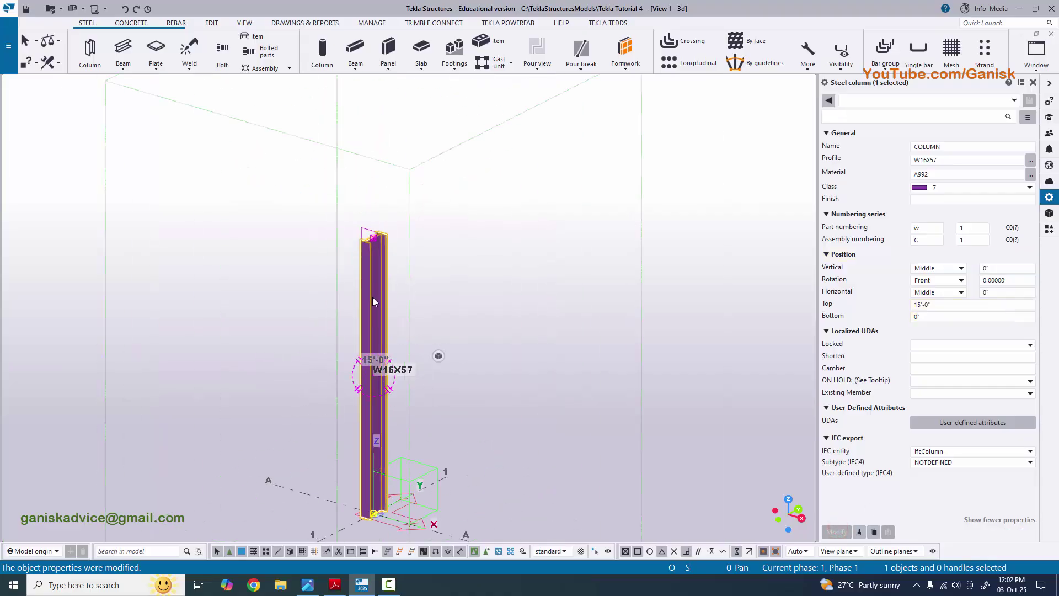
scroll(381, 364, "down", 4)
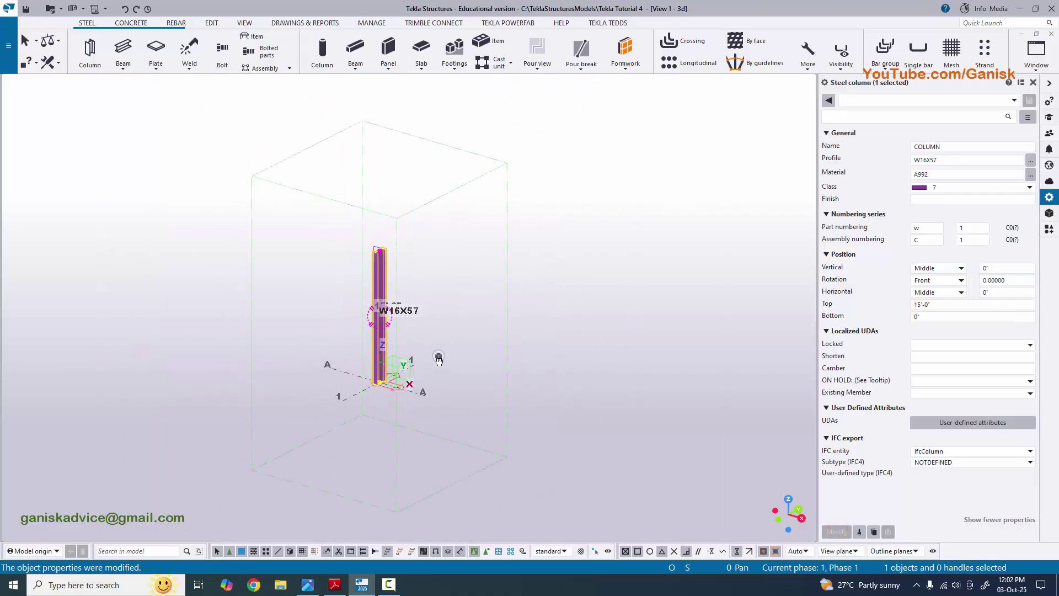
Reopen the column's properties, change its rotation to Top and apply the modification
left_click(1033, 82)
scroll(546, 309, "up", 3)
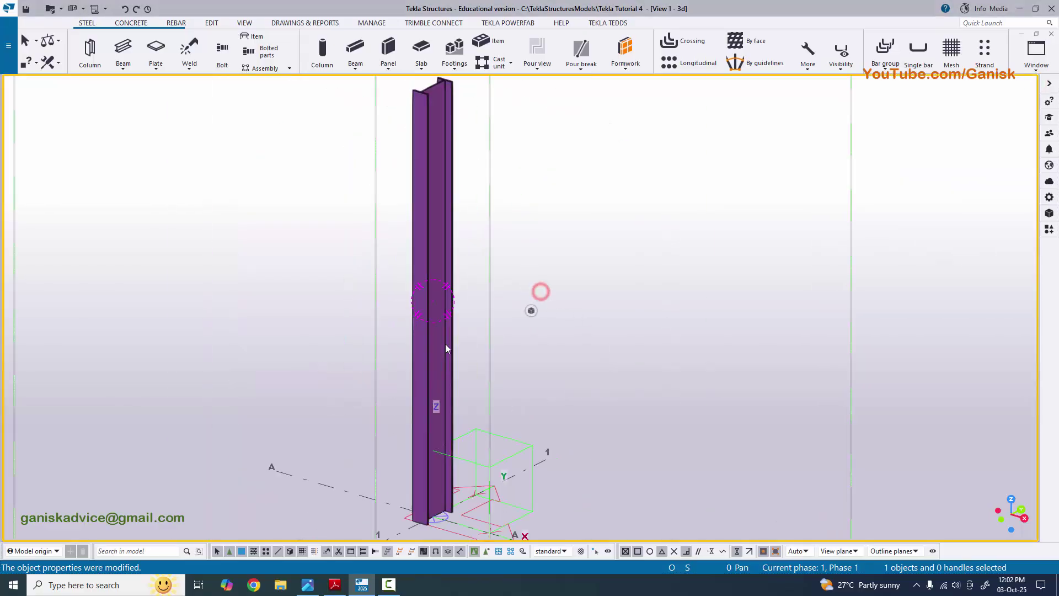
scroll(441, 359, "down", 3)
double_click(430, 369)
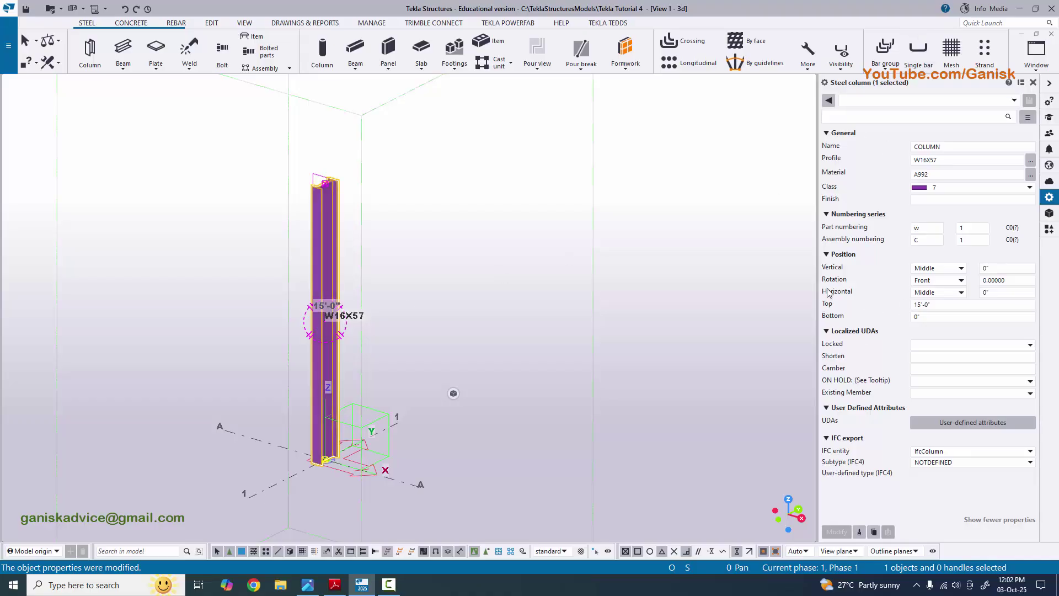
left_click(960, 286)
left_click(937, 301)
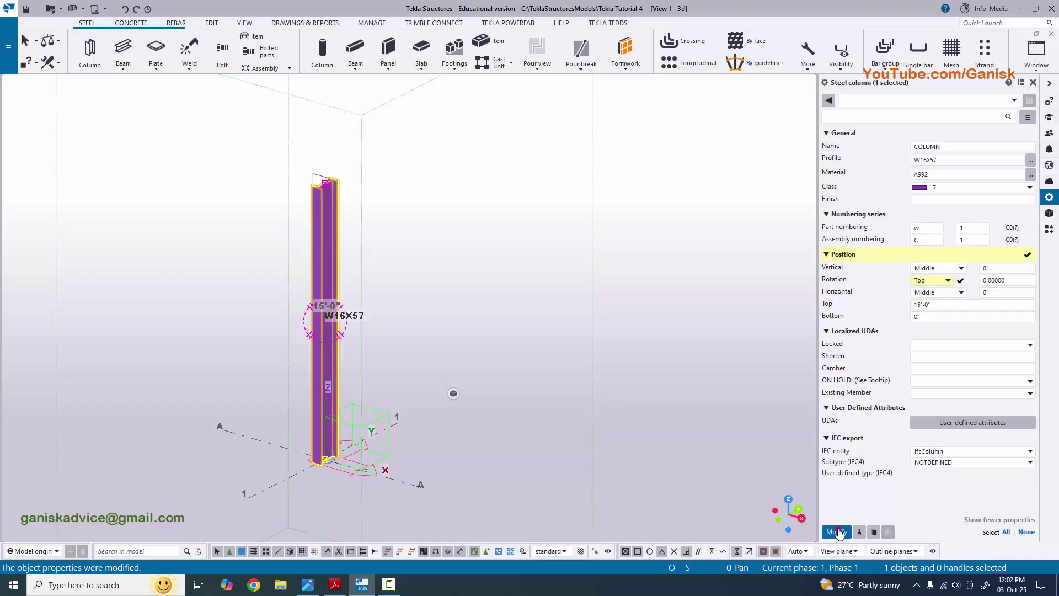
left_click(837, 532)
Change the column's rotation back to Front and apply the modification
left_click(932, 282)
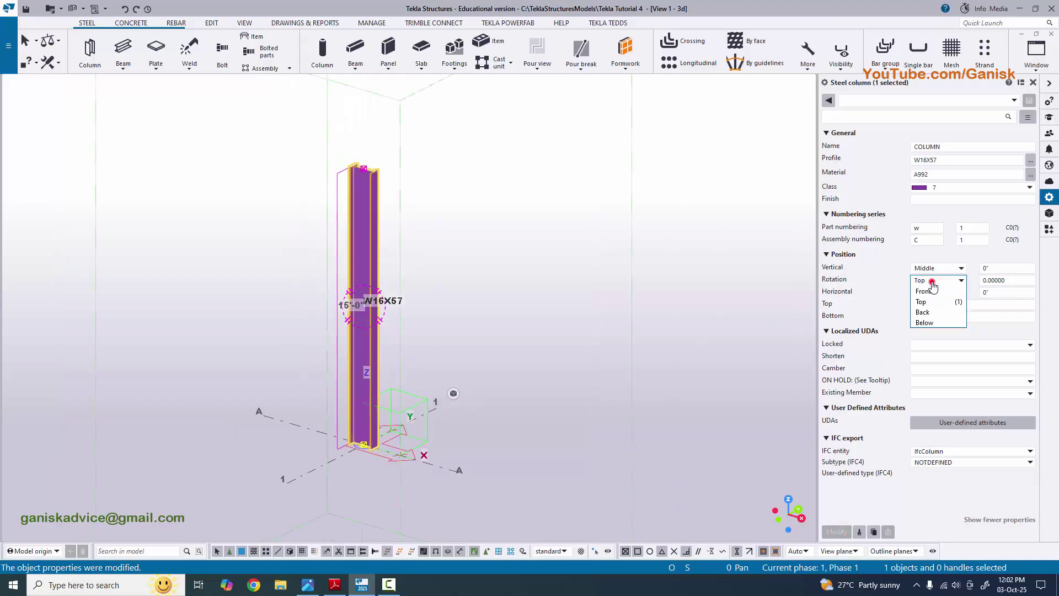
left_click(927, 291)
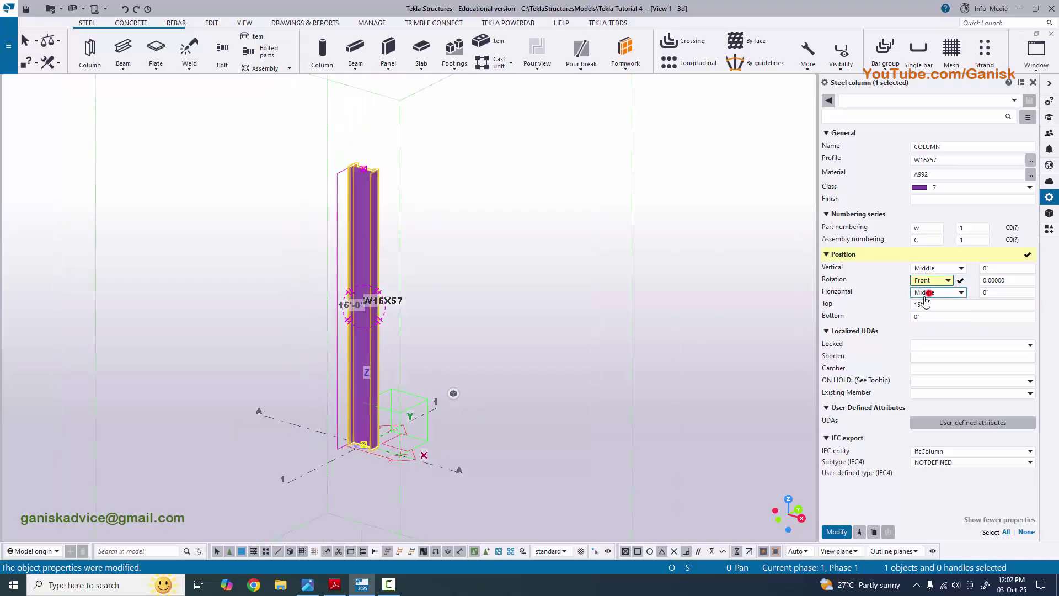
left_click(837, 532)
scroll(376, 383, "up", 4)
scroll(375, 383, "down", 3)
scroll(375, 383, "up", 2)
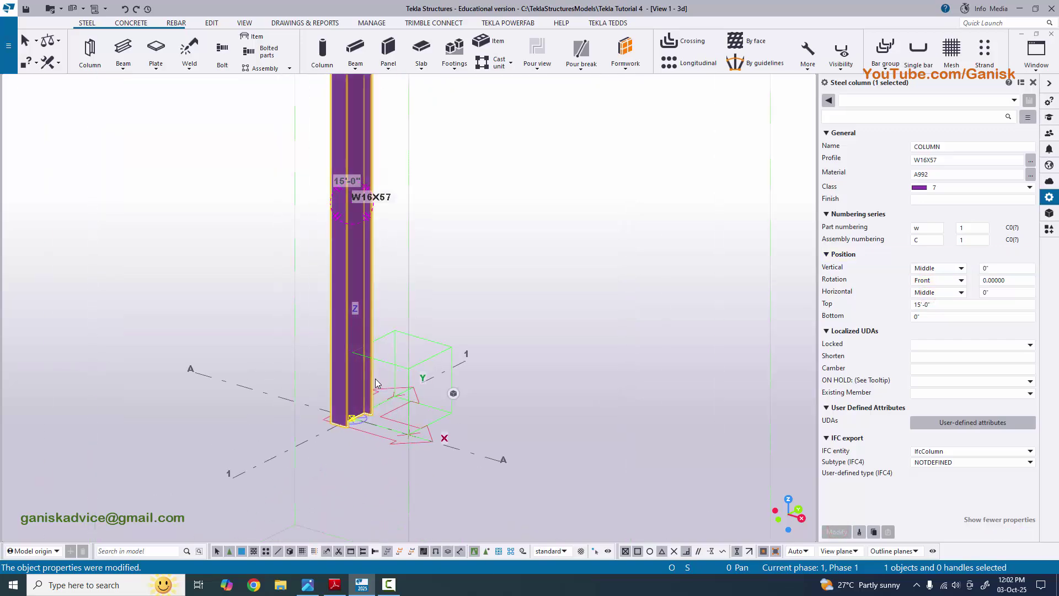
Set the column's rotation angle to 45 degrees and apply the modification
scroll(375, 383, "up", 3)
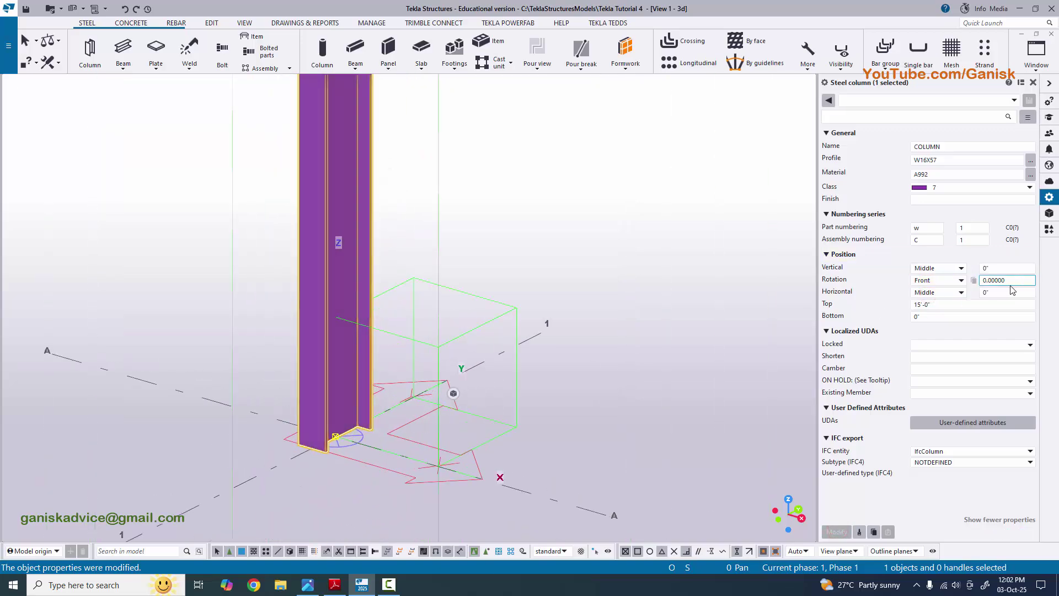
type("45")
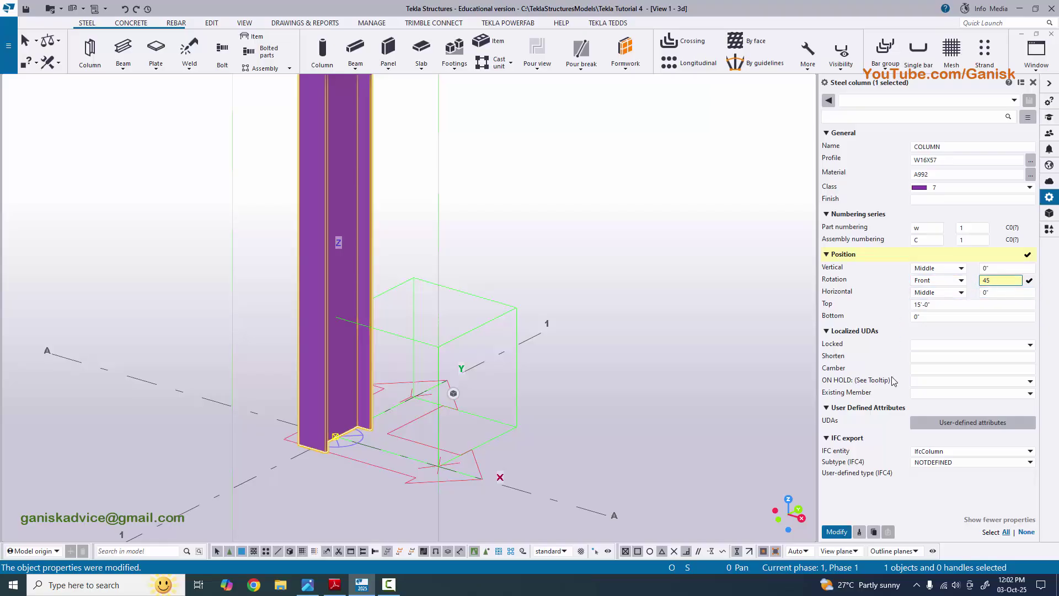
left_click(837, 532)
scroll(318, 398, "down", 3)
middle_click_drag(318, 401, 369, 429, "ctrl")
Open View 2 - PLAN AT EL. +0 and examine the rotated column's orientation in plan
left_click(1045, 67)
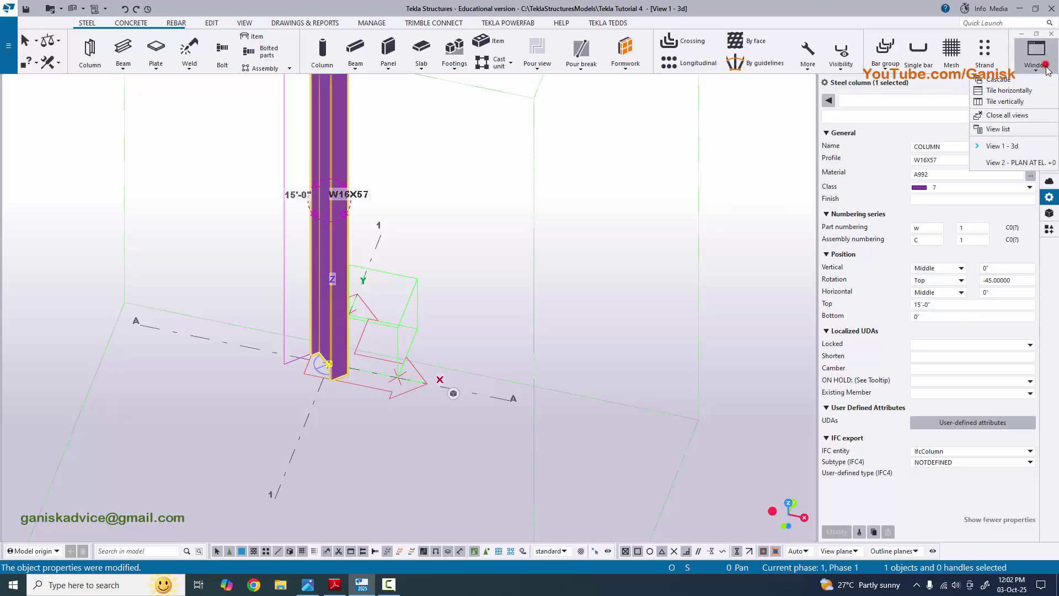
left_click(1020, 162)
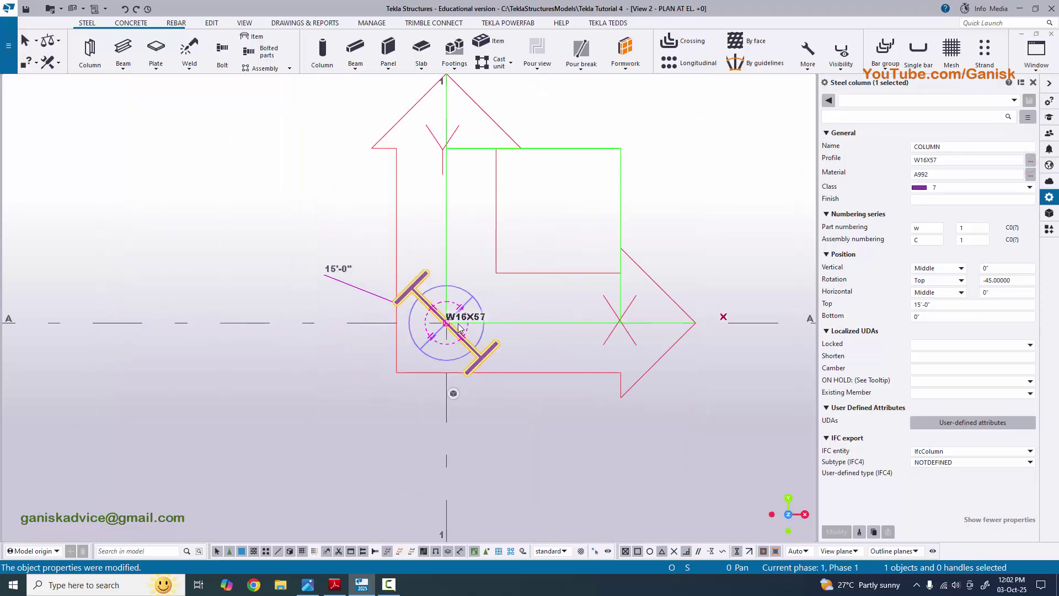
scroll(460, 328, "up", 5)
scroll(464, 330, "down", 3)
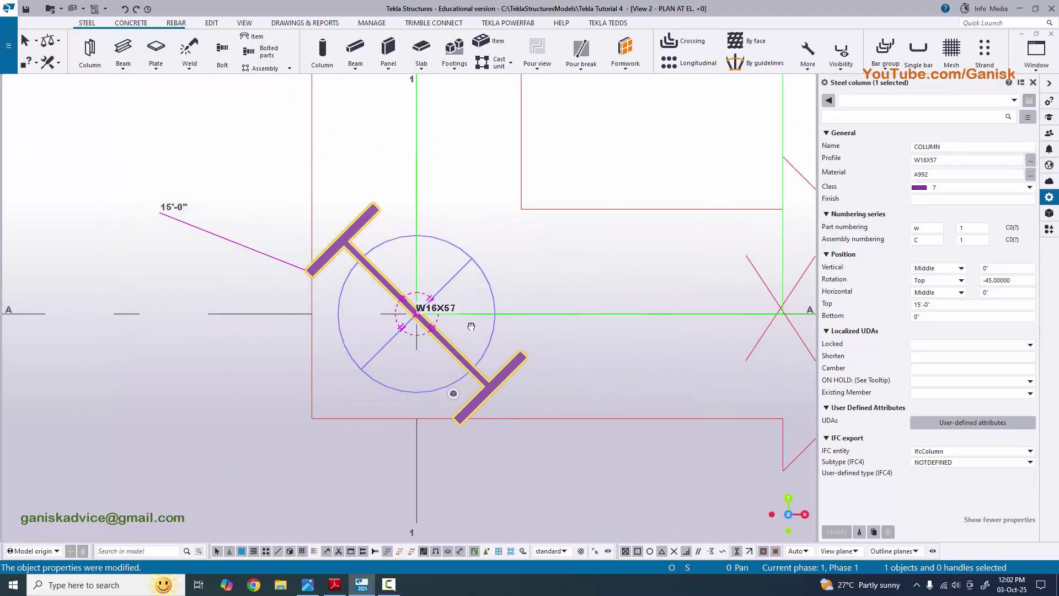
Reset the column's rotation angle to 0 and its rotation to Front, applying each modification
double_click(1008, 279)
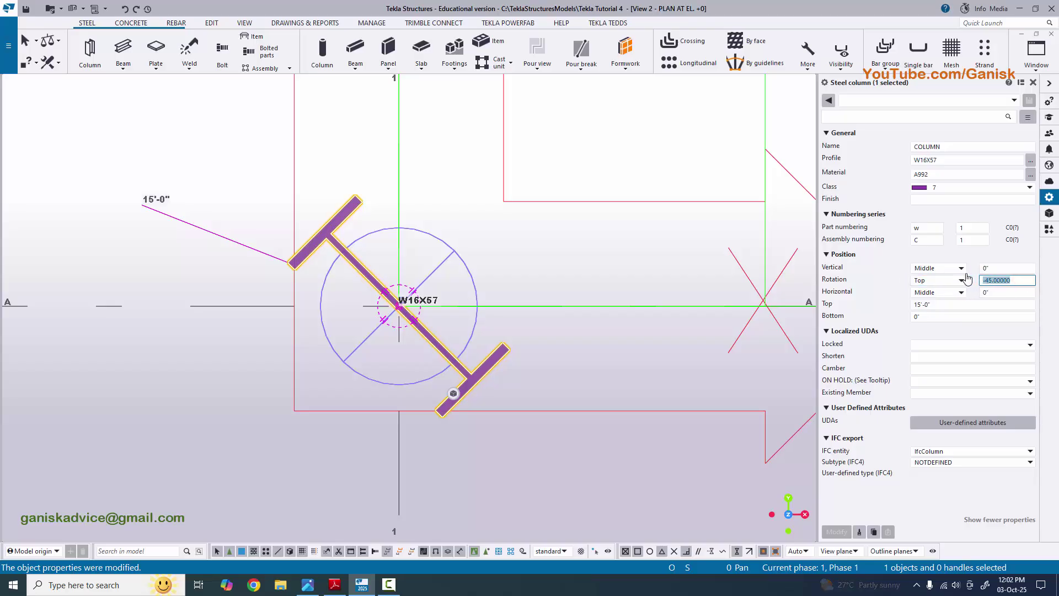
type("0")
left_click(850, 535)
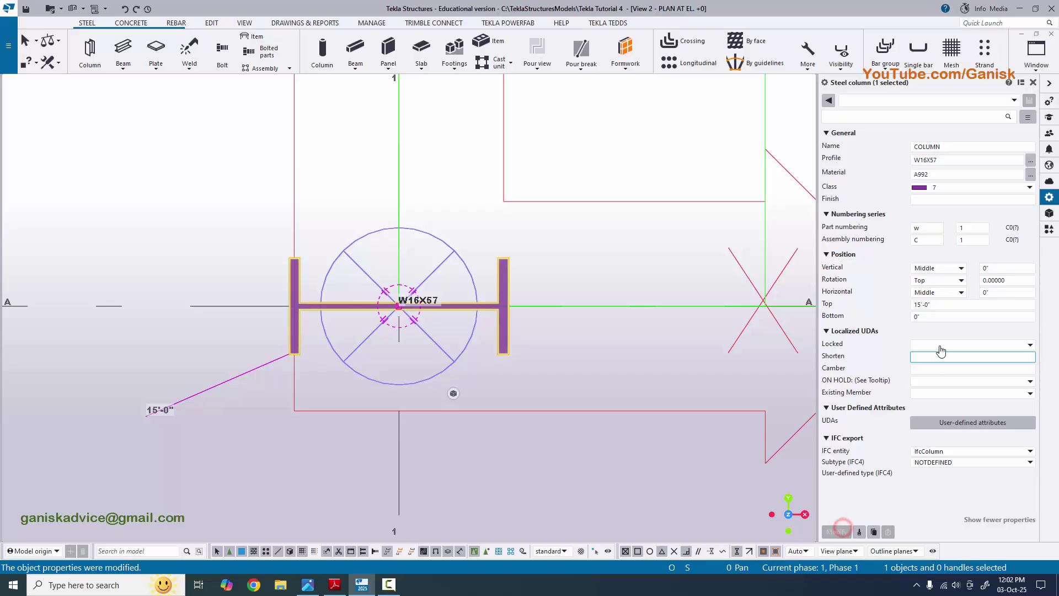
left_click(949, 283)
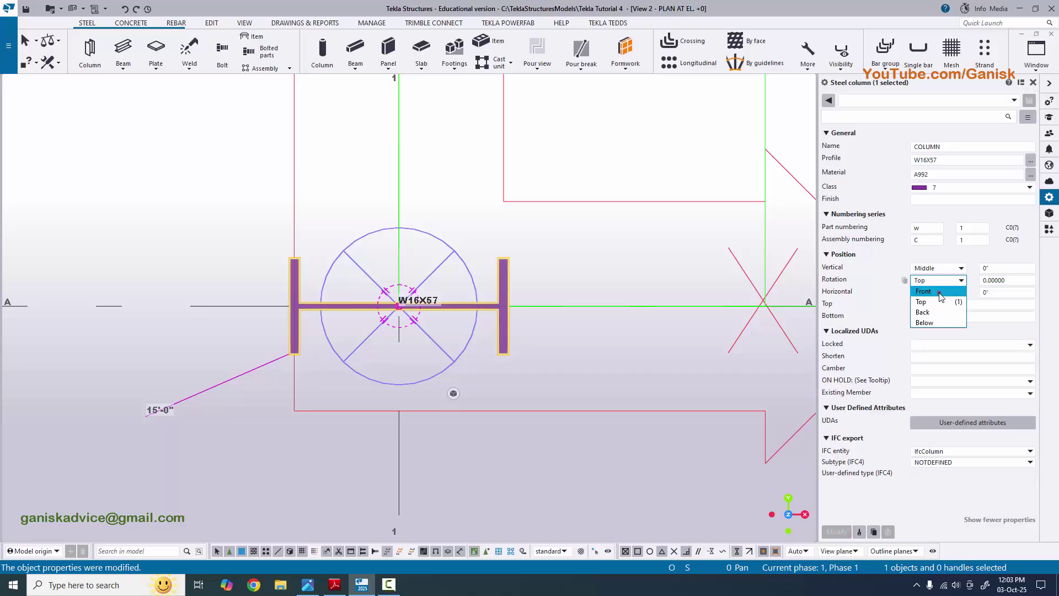
left_click(923, 291)
left_click(836, 531)
Try switching the PLAN AT EL. +0 view to 3D and bring up View 1 - 3d
key("ctrl+p")
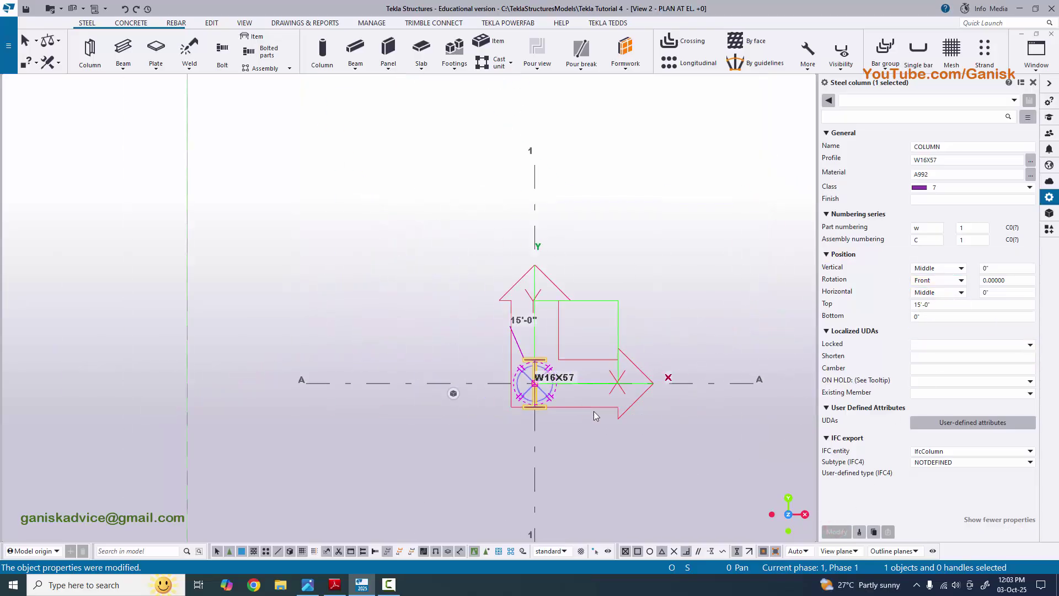
left_click(1036, 52)
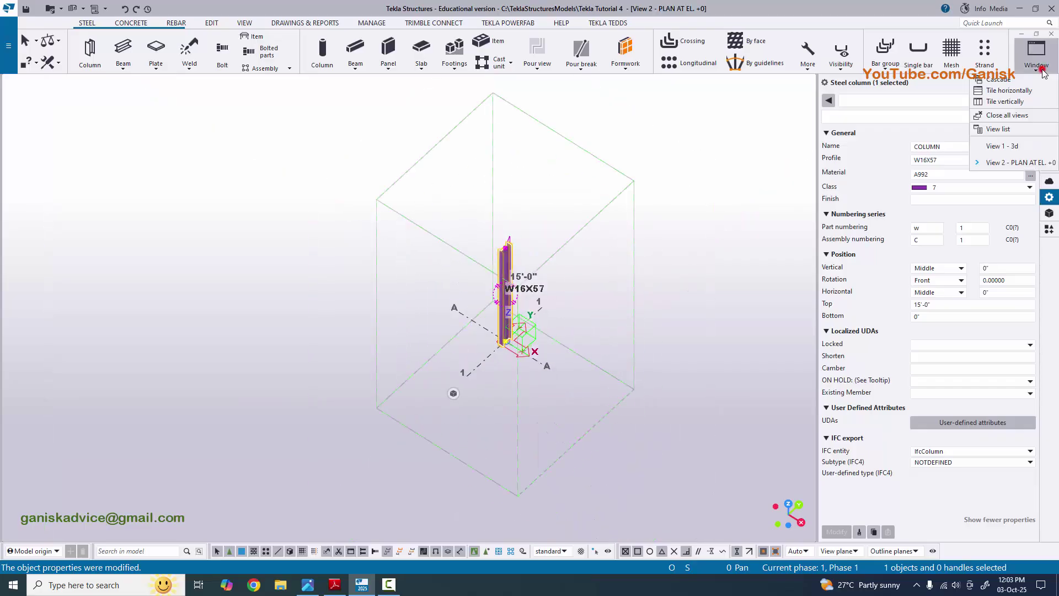
left_click(1009, 146)
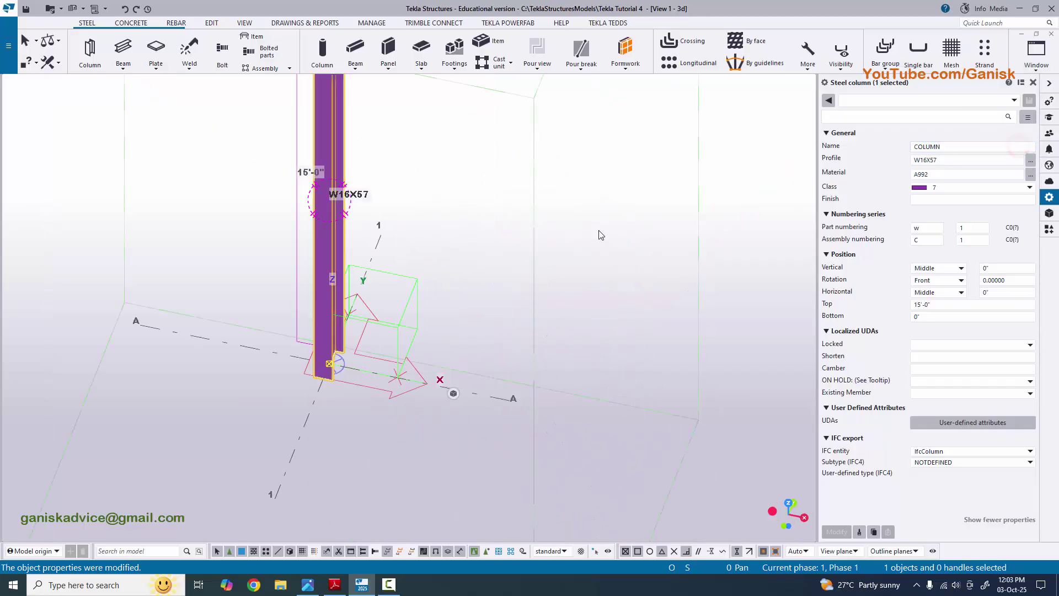
Return to View 2 - PLAN AT EL. +0, orbit it in 3D and restore its plane display
left_click(1039, 62)
left_click(1004, 160)
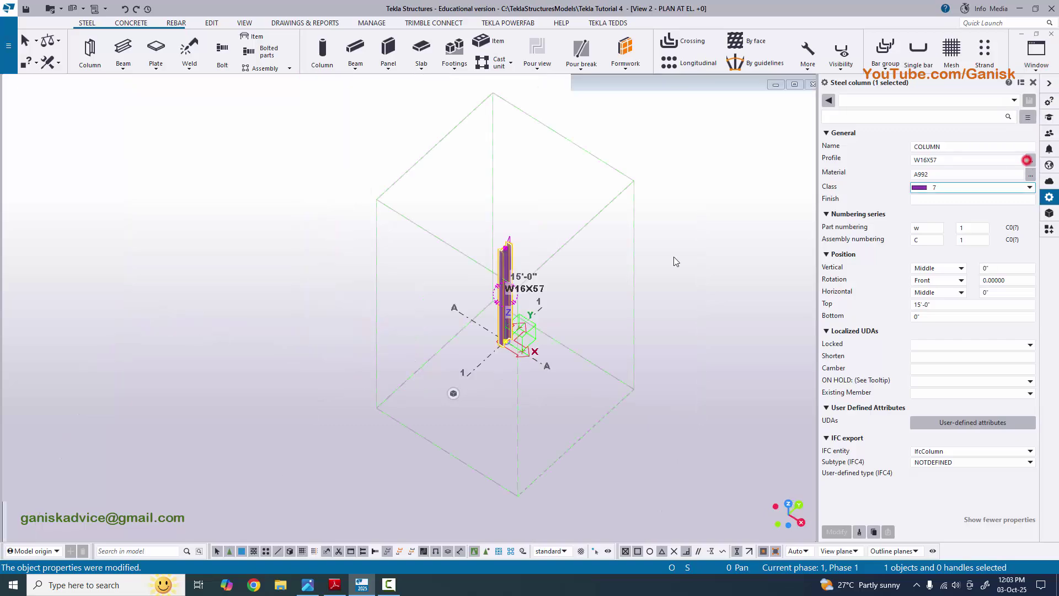
scroll(478, 340, "down", 3)
middle_click_drag(445, 349, 418, 334, "ctrl")
scroll(531, 354, "up", 2)
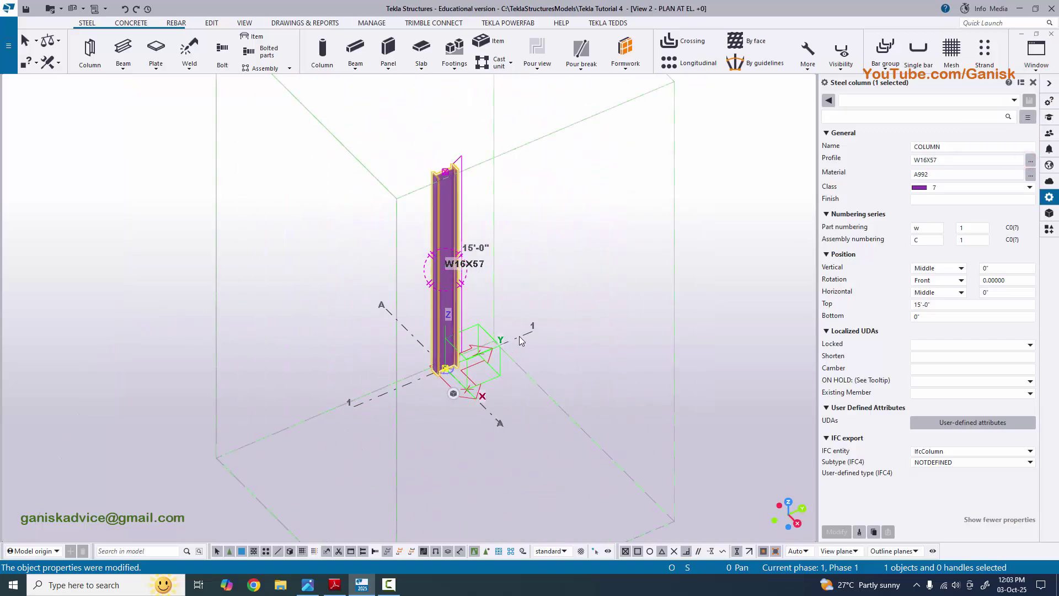
key("ctrl+p")
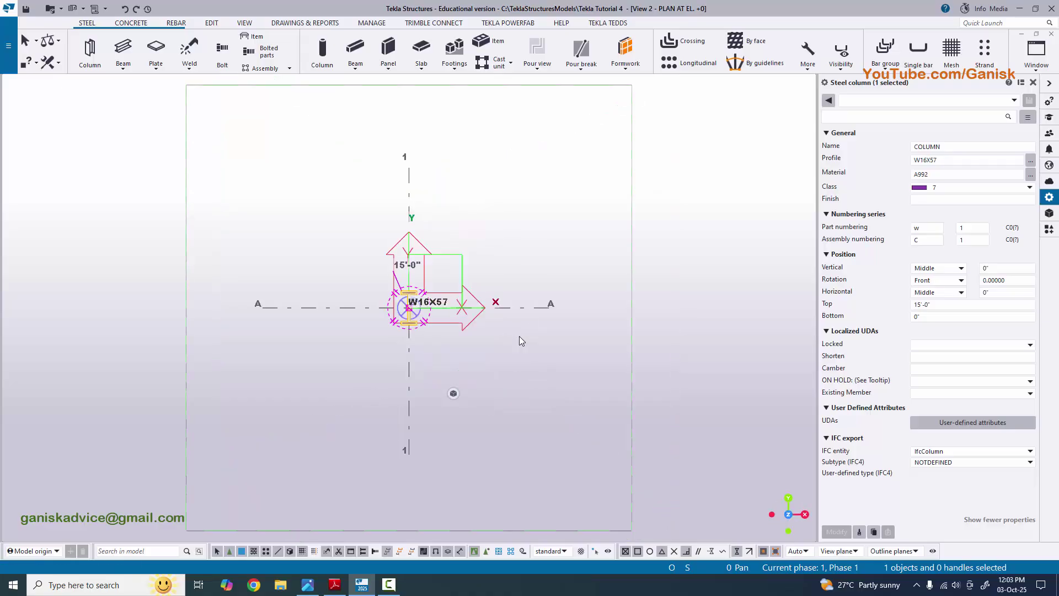
Close the column's properties and return to View 1 - 3d, focusing on the column base
scroll(495, 341, "up", 5)
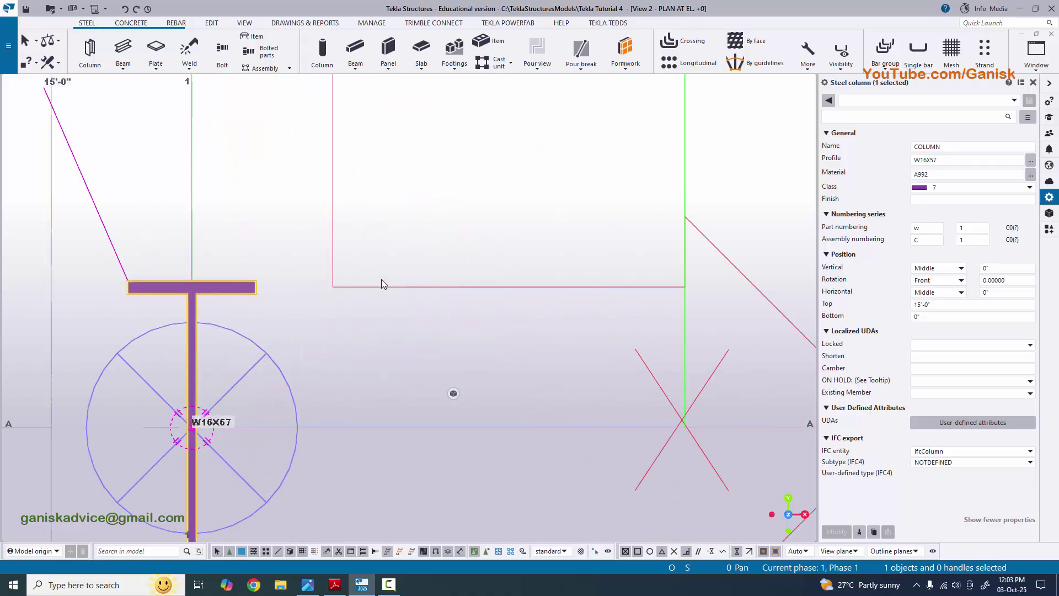
scroll(421, 302, "down", 2)
left_click(1044, 98)
left_click(1036, 48)
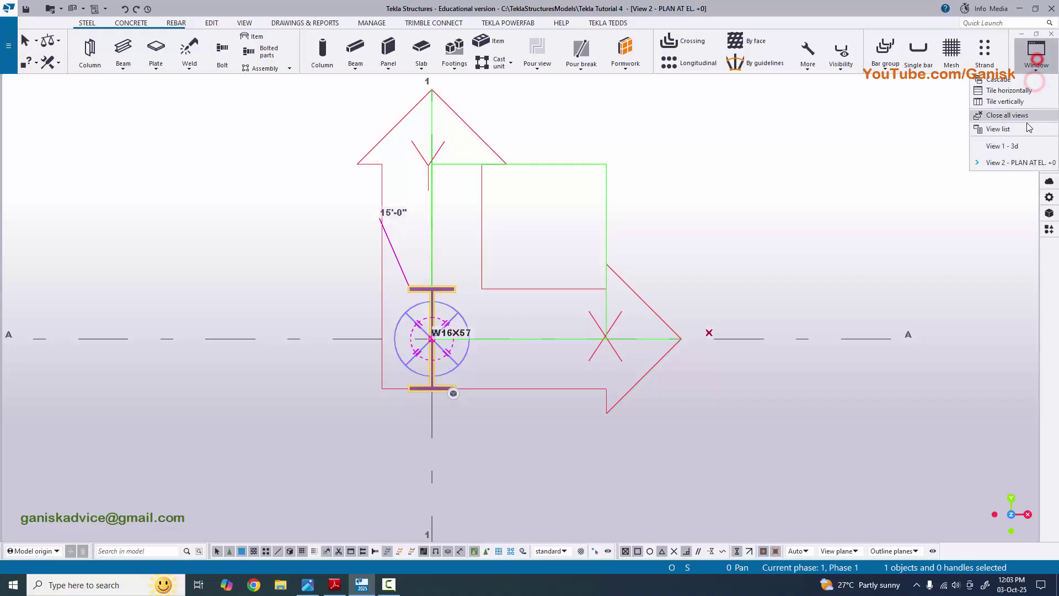
left_click(993, 147)
middle_click_drag(582, 362, 418, 379, "ctrl")
scroll(483, 364, "up", 3)
scroll(567, 369, "up", 5)
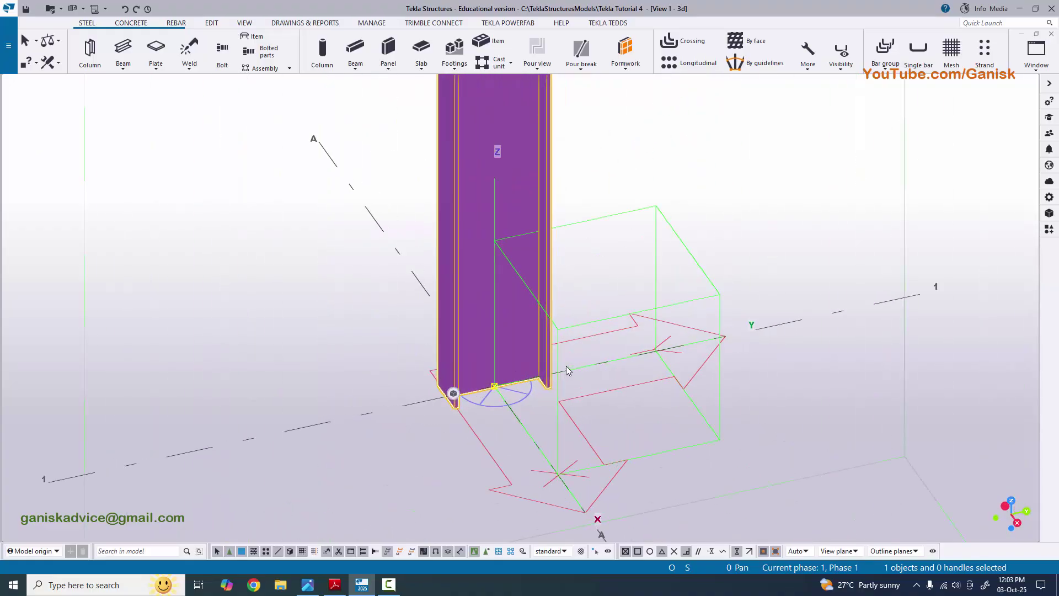
Set the view rotation origin at the column's base point, rotate the model around it, and end the rotation command
key("v")
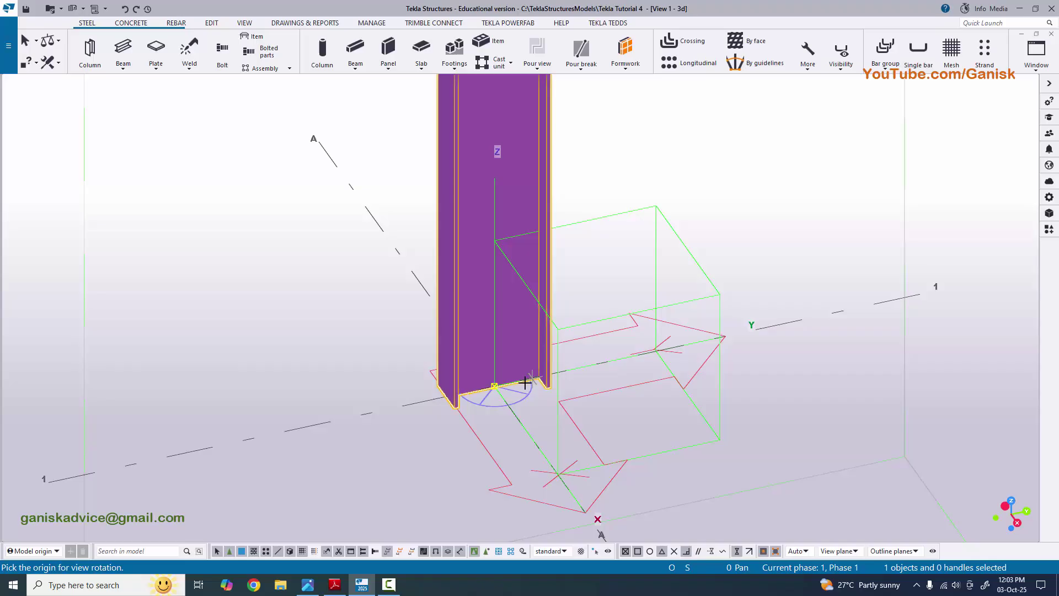
left_click(496, 384)
scroll(499, 385, "up", 3)
scroll(505, 384, "down", 8)
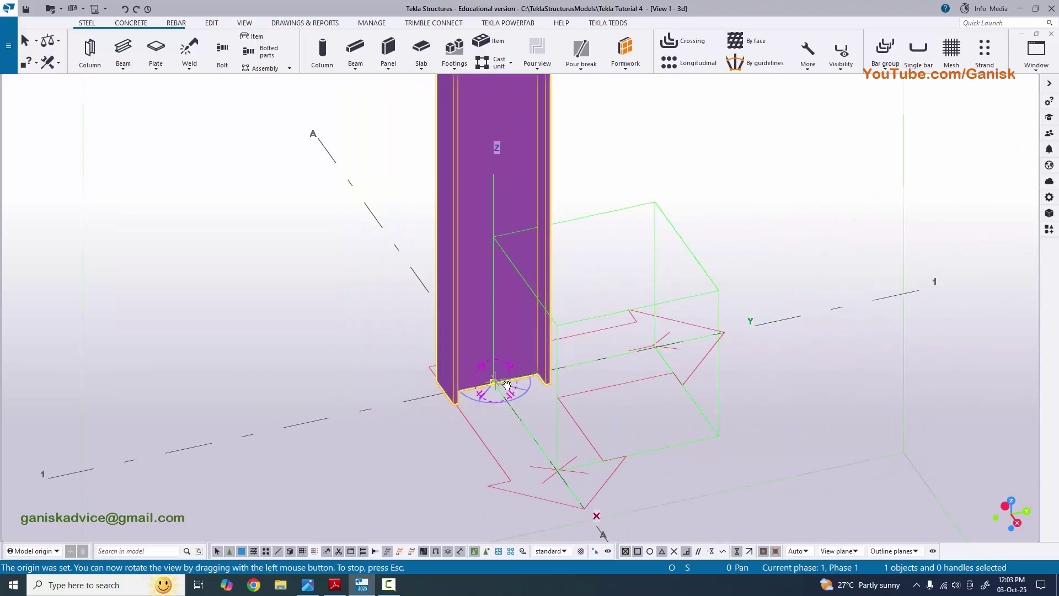
scroll(502, 385, "up", 3)
left_click_drag(485, 398, 569, 372)
scroll(557, 380, "down", 3)
scroll(458, 386, "down", 1)
right_click(678, 252)
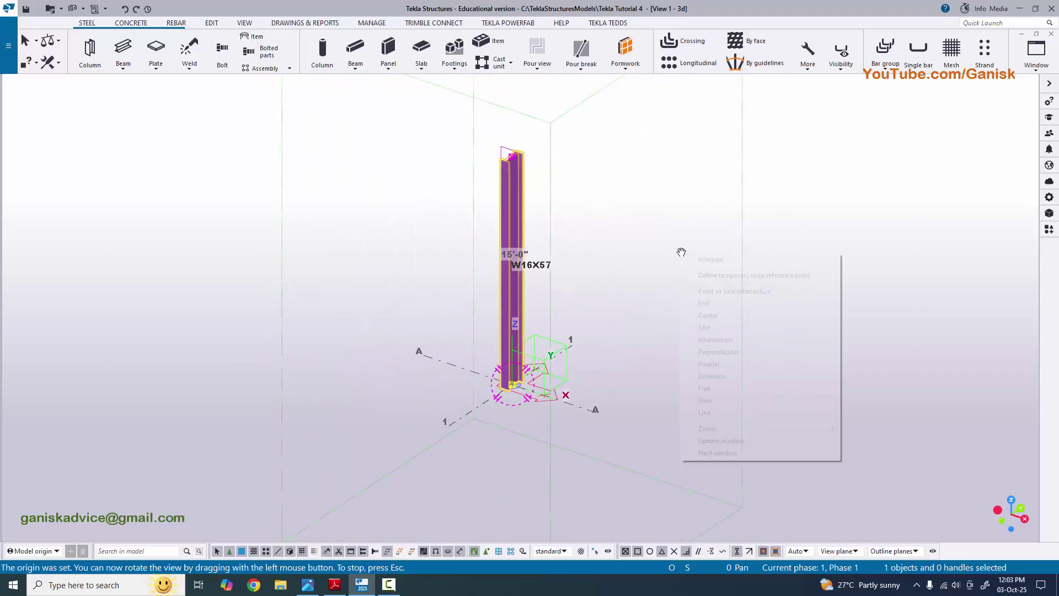
left_click(706, 267)
scroll(568, 362, "up", 3)
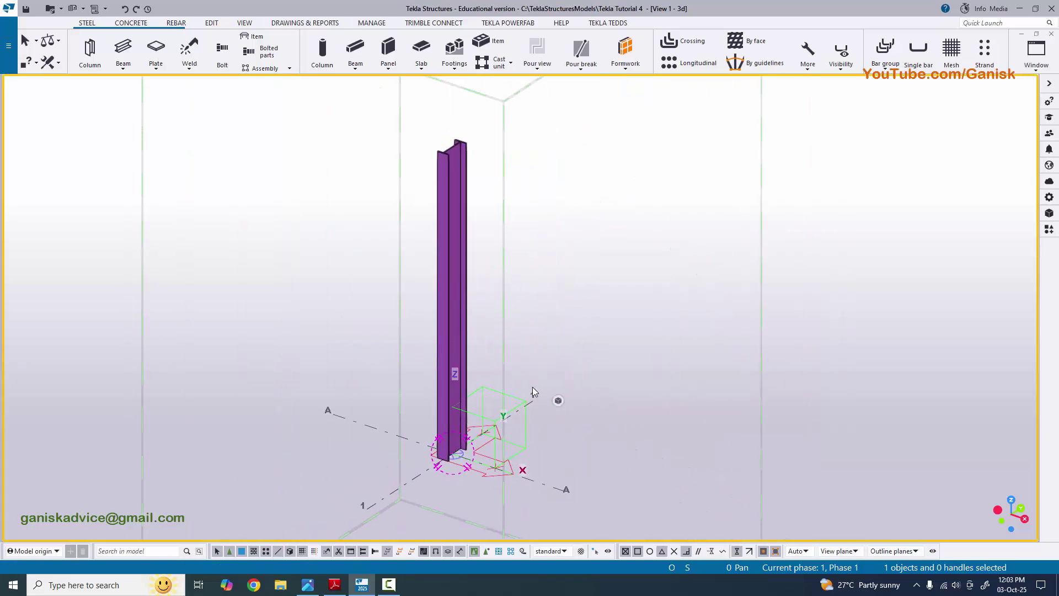
scroll(521, 373, "down", 5)
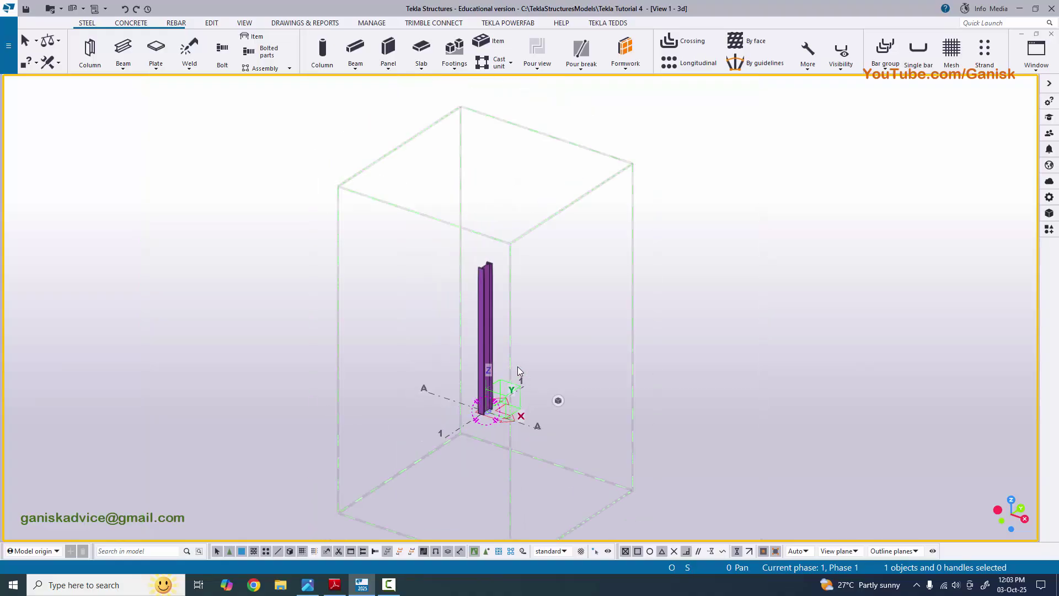
Inspect the column in the 3D view and check the base plate elevation and section A-A in the PDF drawing
scroll(517, 366, "up", 4)
scroll(466, 400, "down", 3)
middle_click_drag(439, 411, 416, 401, "ctrl")
scroll(479, 386, "up", 3)
scroll(478, 385, "down", 1)
middle_click_drag(478, 385, 475, 388, "ctrl")
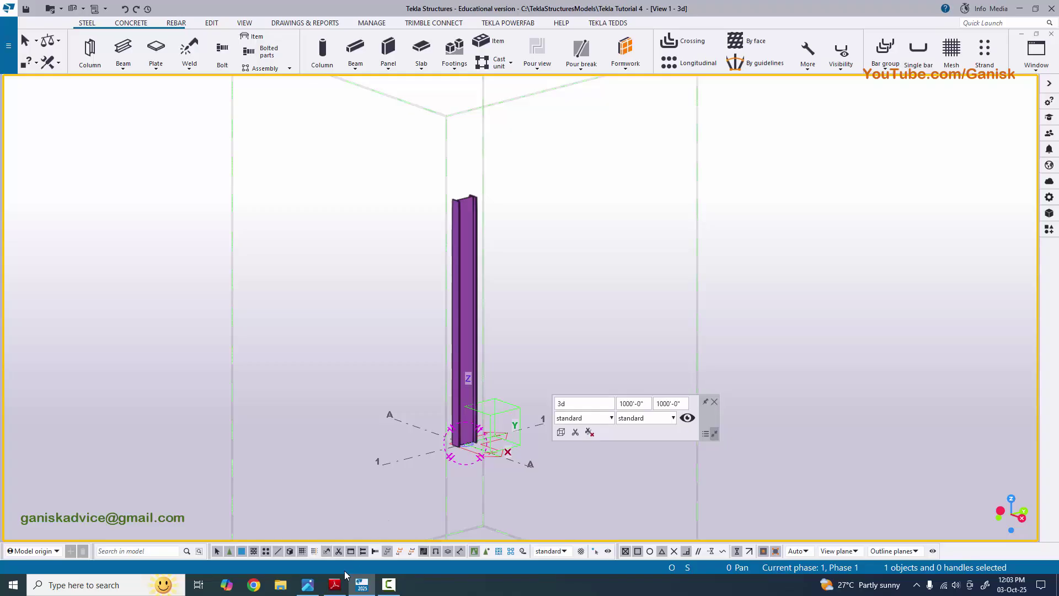
left_click(335, 584)
scroll(586, 447, "up", 5, "ctrl")
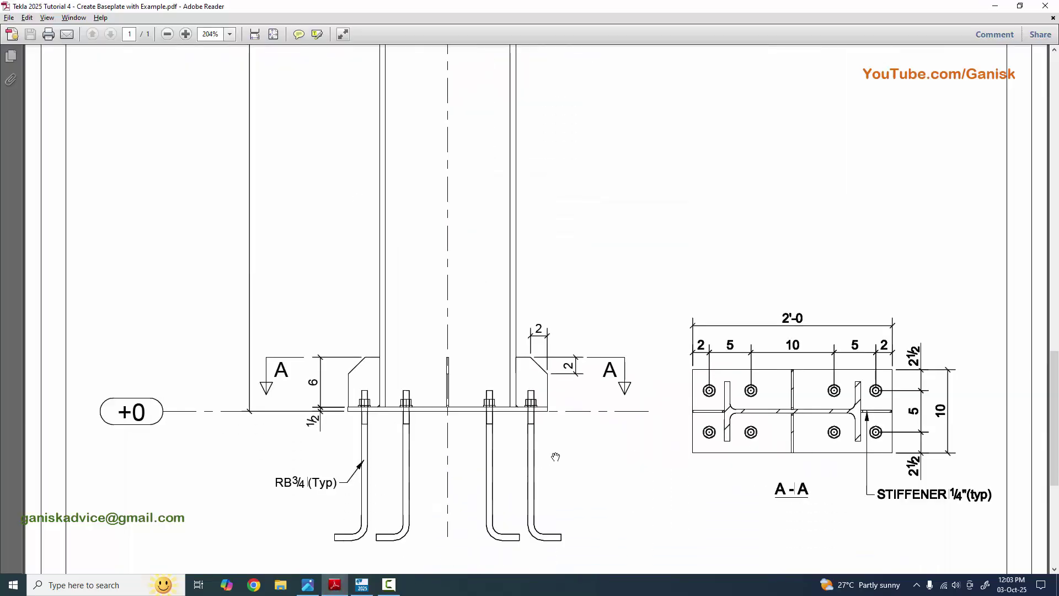
left_click(362, 584)
middle_click_drag(728, 269, 552, 294)
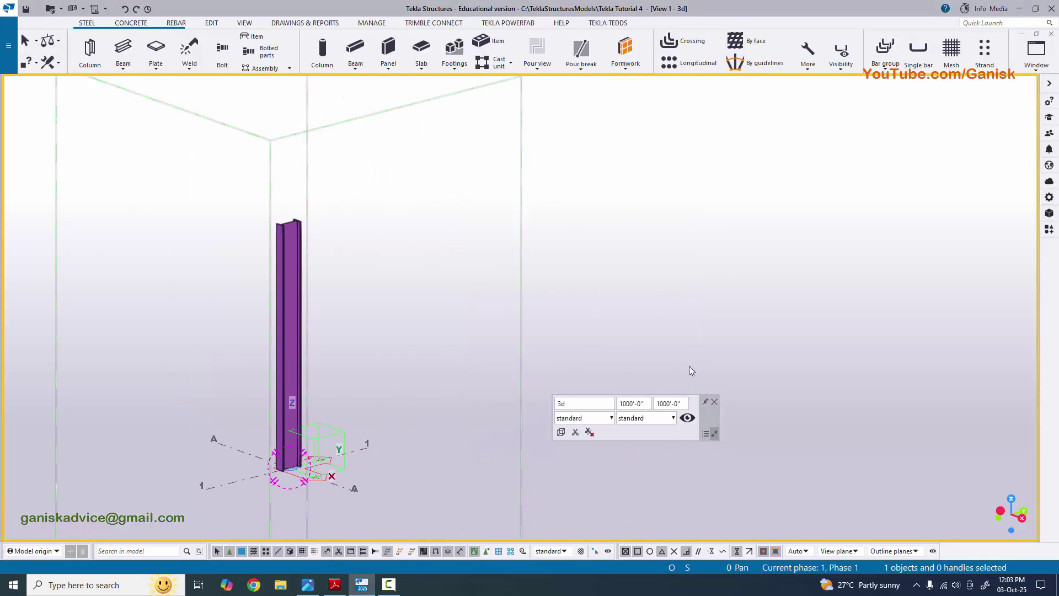
Open the Applications & components catalog and search it for "base plate"
left_click(715, 407)
key("ctrl+f")
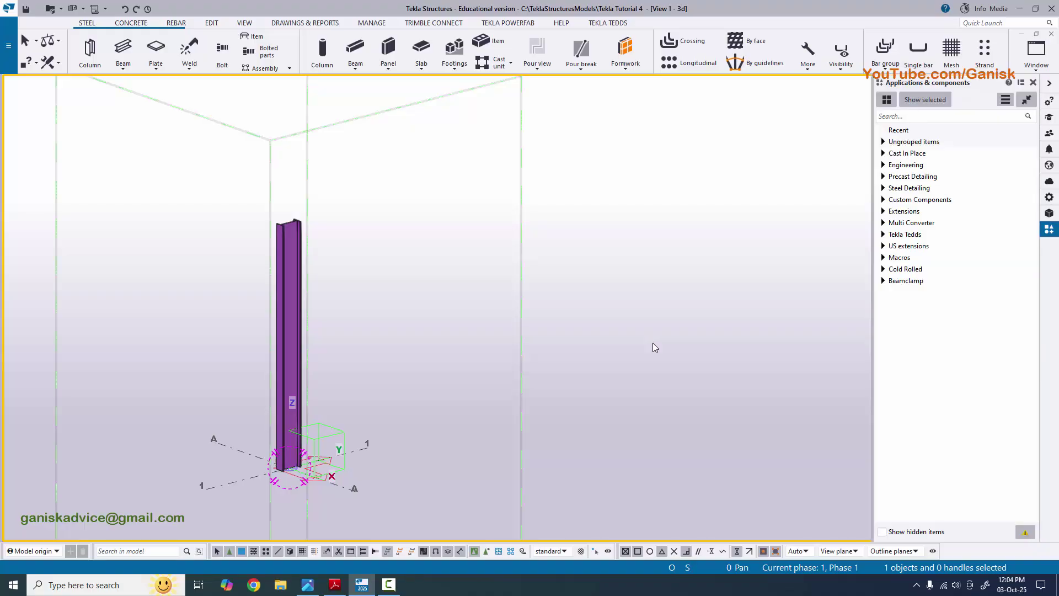
left_click(1032, 85)
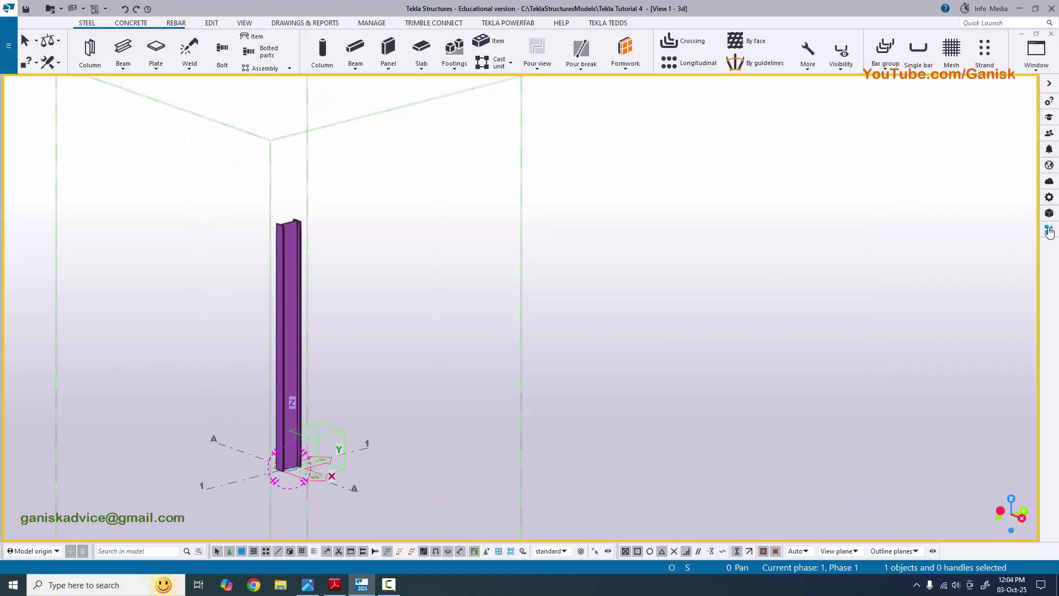
left_click(1049, 228)
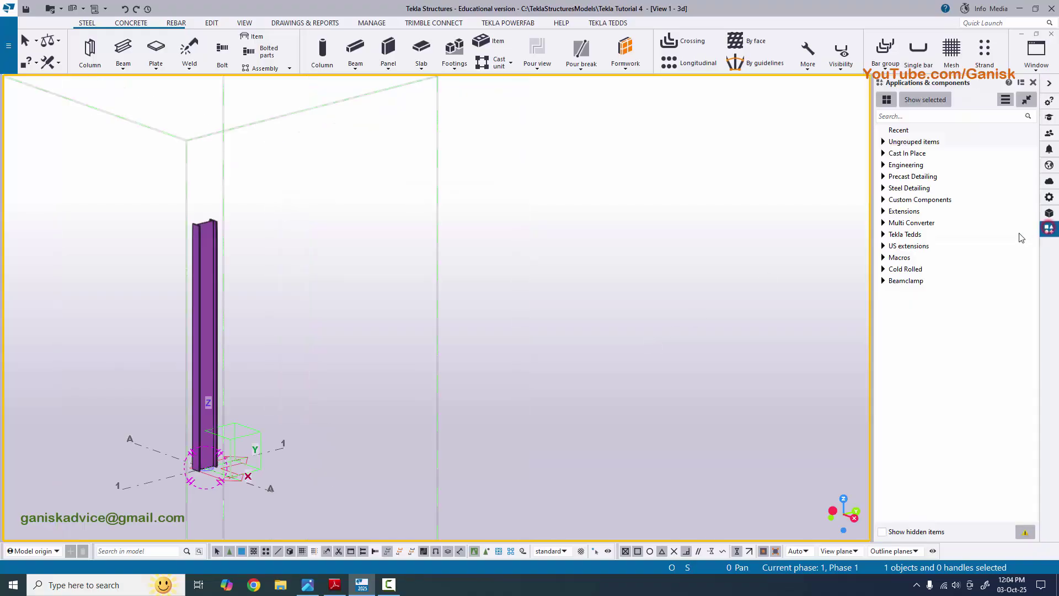
left_click(919, 115)
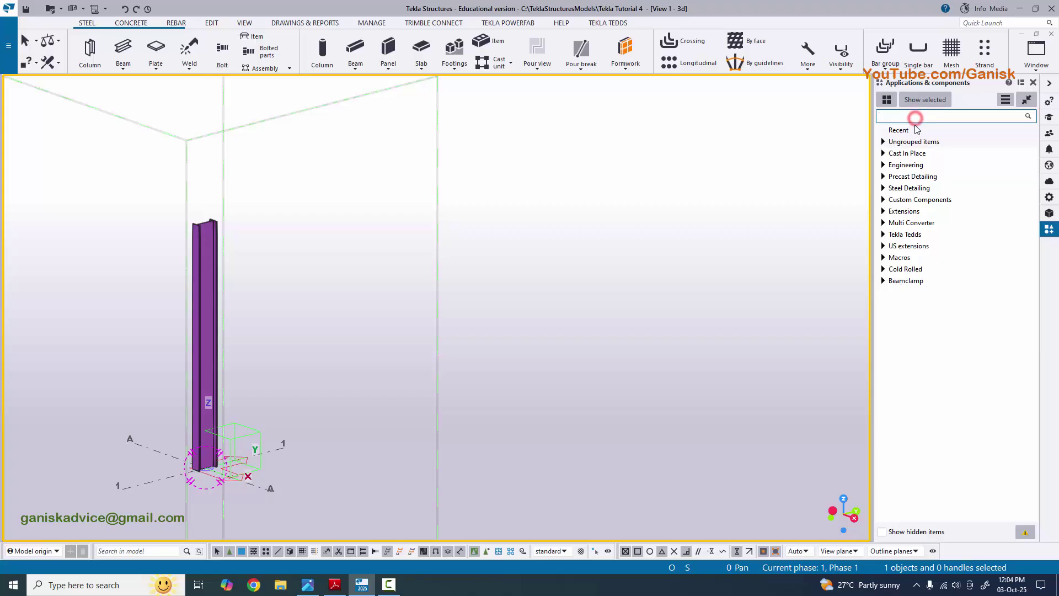
type("base ")
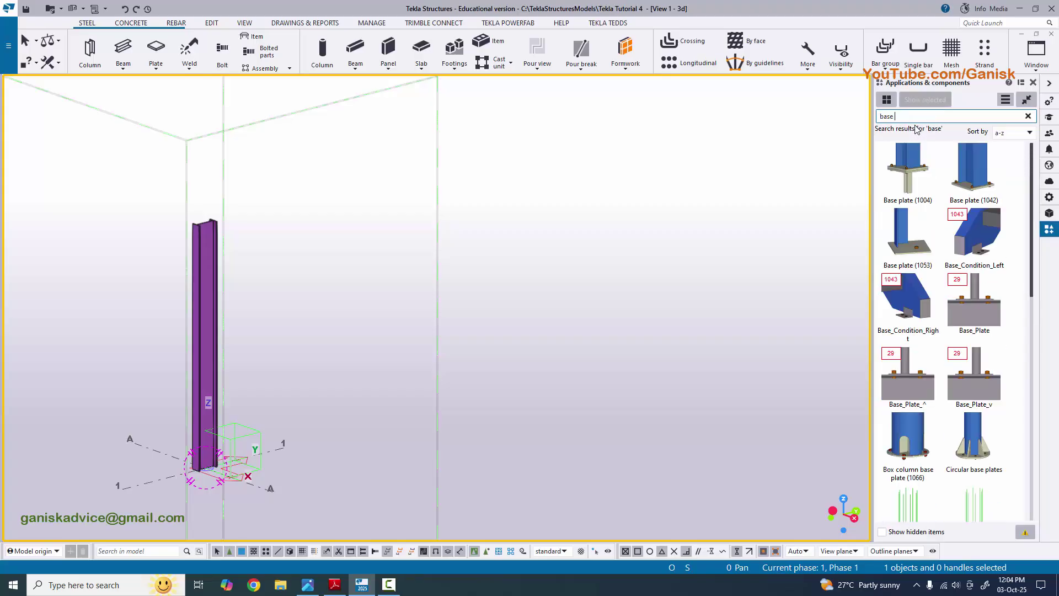
type("plate")
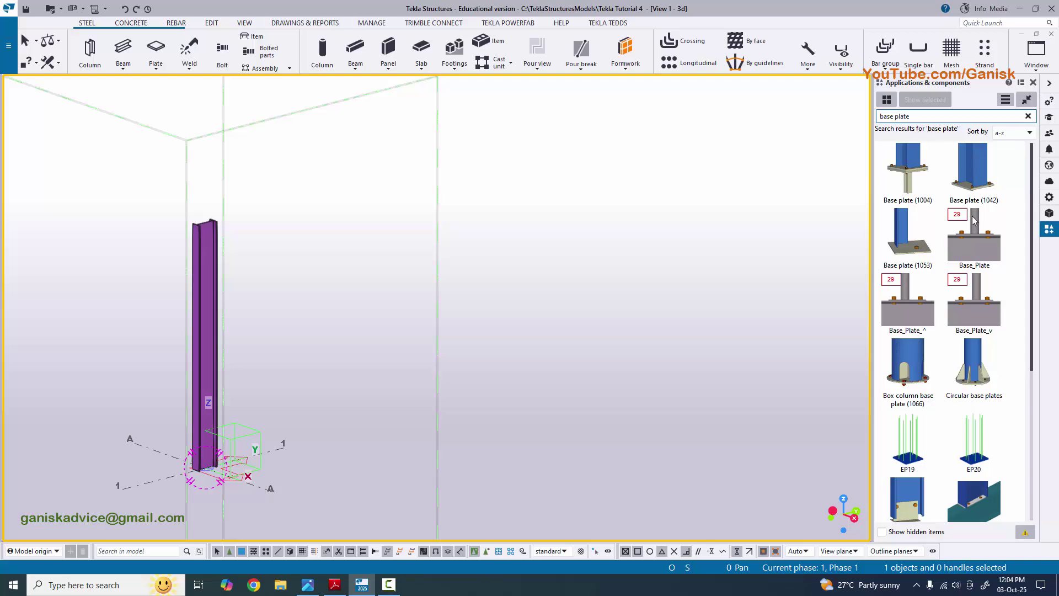
scroll(975, 227, "down", 5)
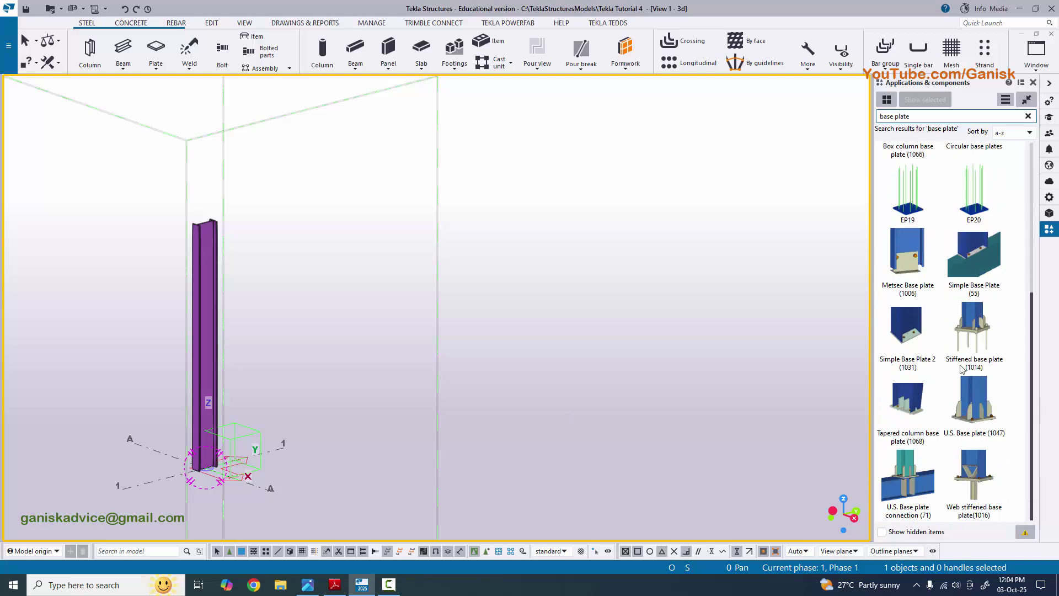
Add the Stiffened base plate (1014) component to the column at the grid intersection of its base
left_click(971, 332)
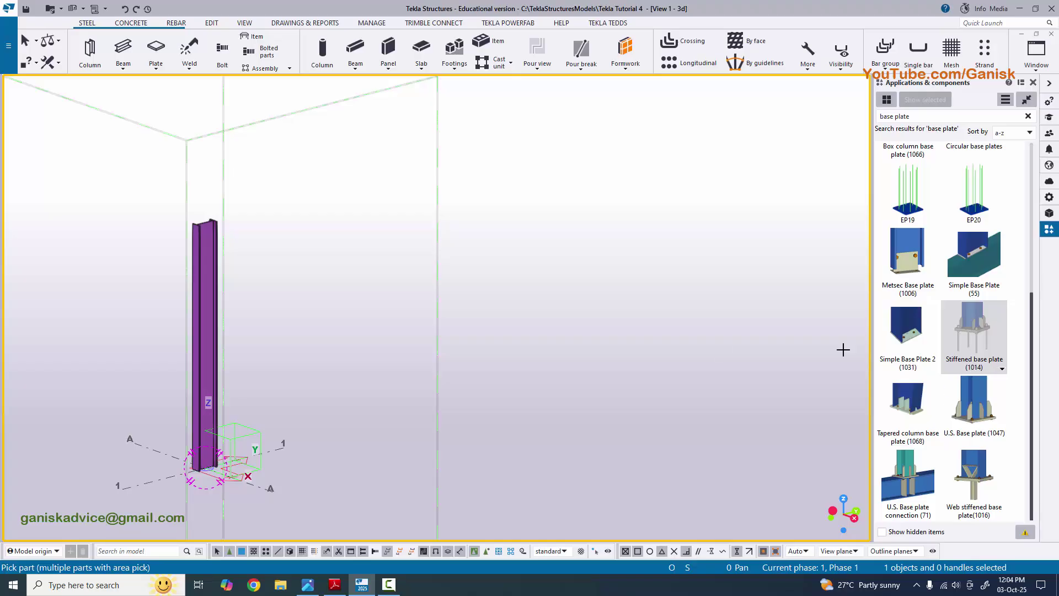
middle_click_drag(160, 485, 404, 312)
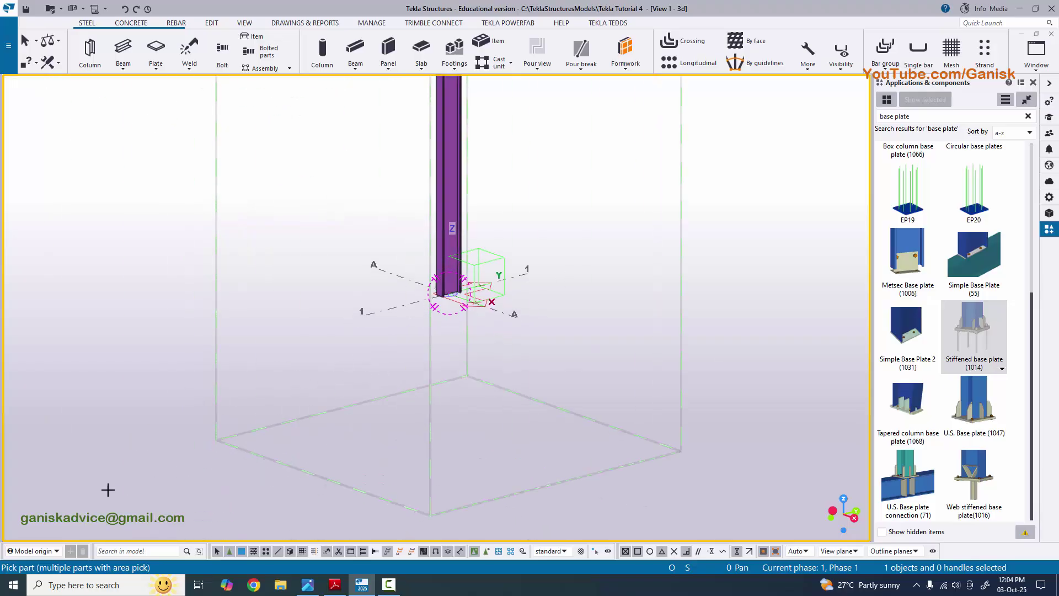
scroll(420, 272, "up", 2)
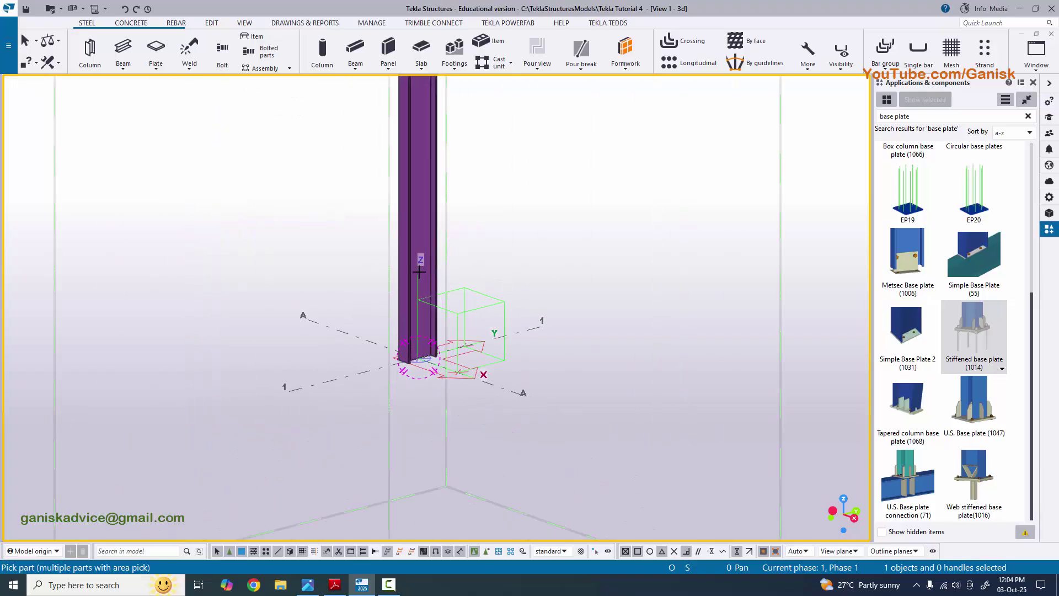
scroll(423, 226, "up", 1)
left_click(416, 210)
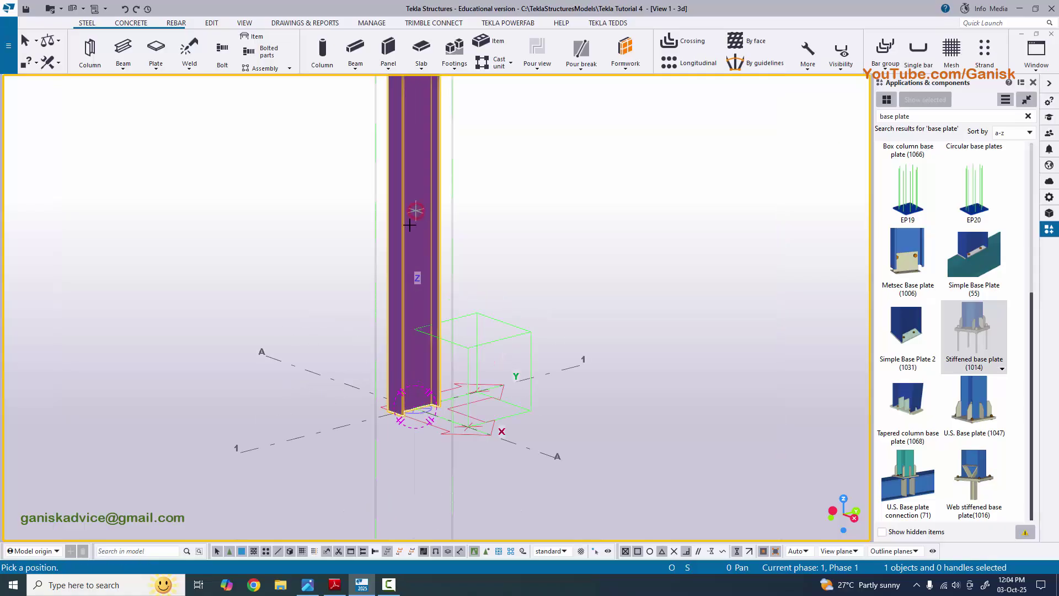
scroll(428, 309, "up", 3)
scroll(425, 330, "up", 1)
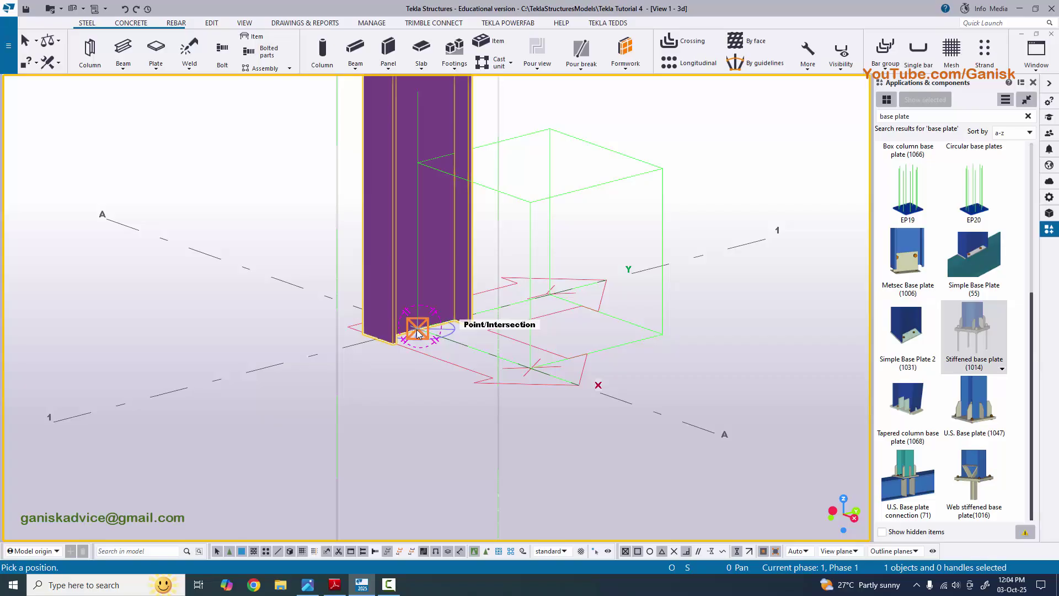
left_click(417, 332)
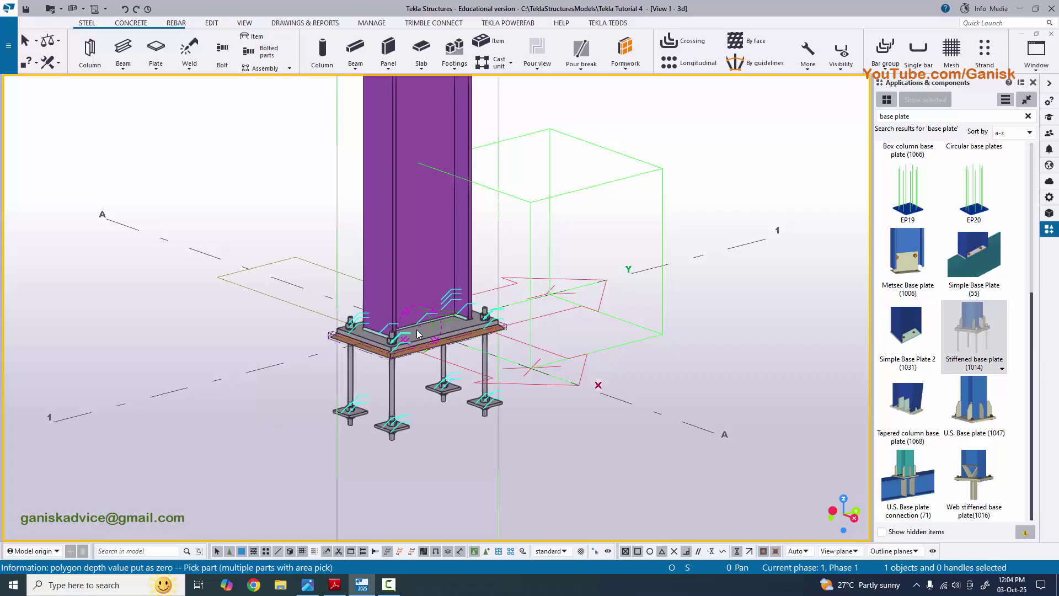
Close the components catalog, end the placement command and redraw the 3D view
left_click(1029, 82)
right_click(792, 130)
left_click(803, 165)
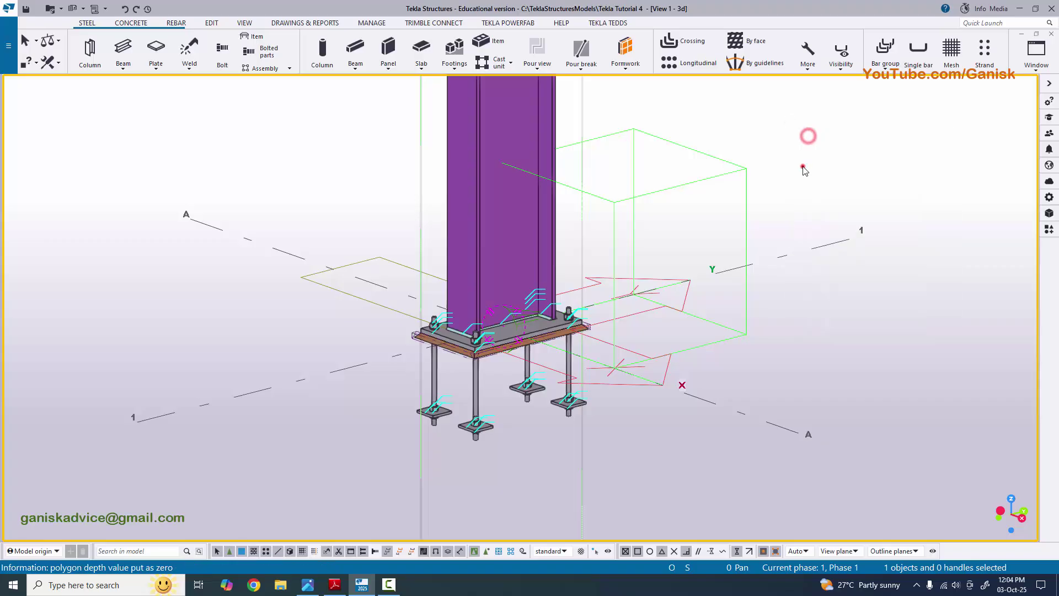
right_click(809, 133)
left_click(833, 189)
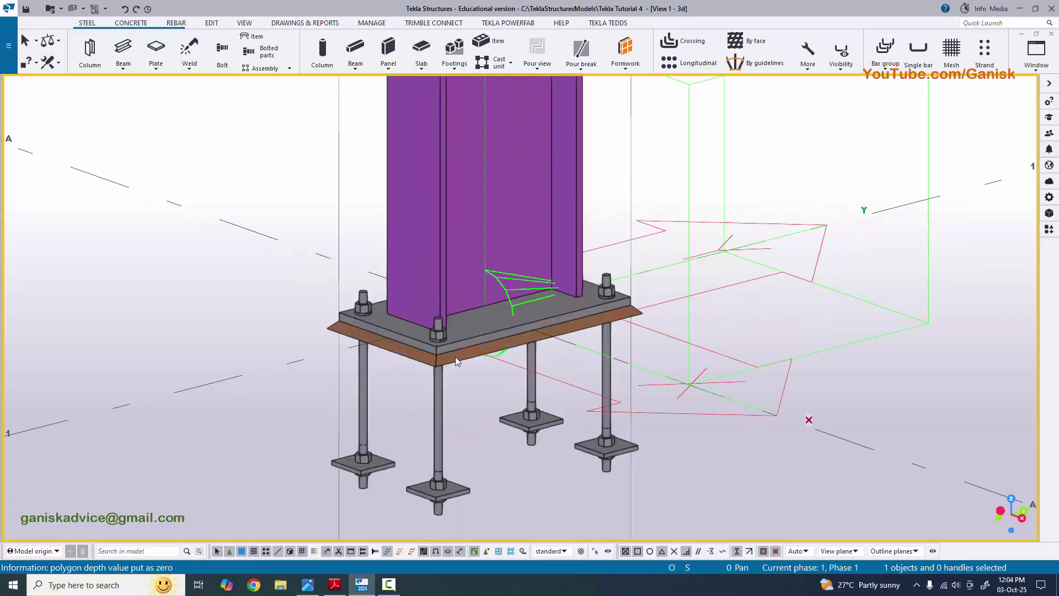
Examine the generated base plate and anchor rods in 3D and compare them with the PDF drawing
middle_click_drag(455, 356, 442, 298, "ctrl")
scroll(455, 319, "down", 1)
scroll(449, 296, "up", 5)
scroll(437, 281, "down", 2)
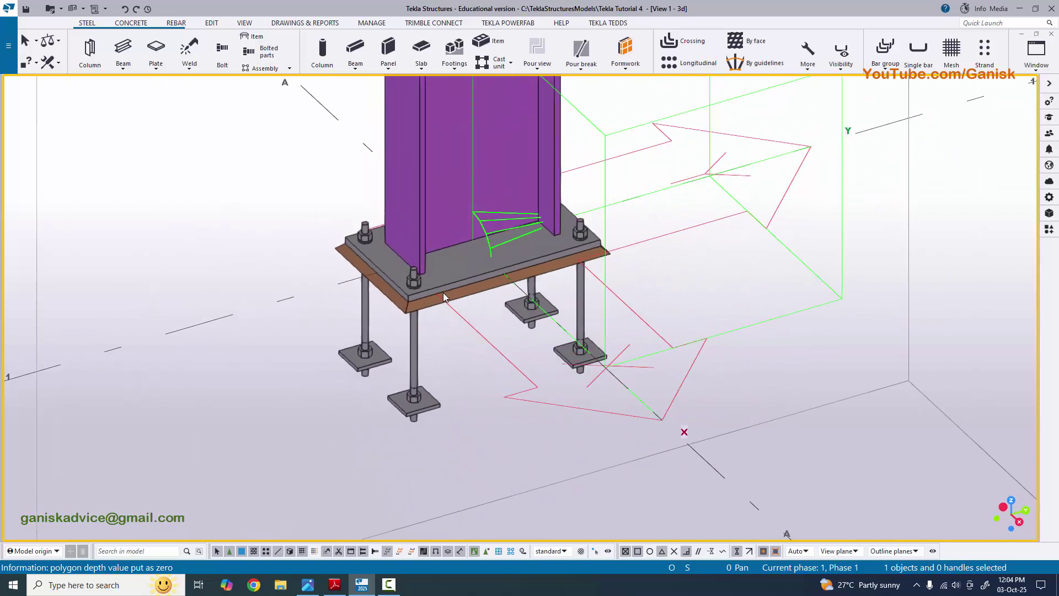
left_click(334, 584)
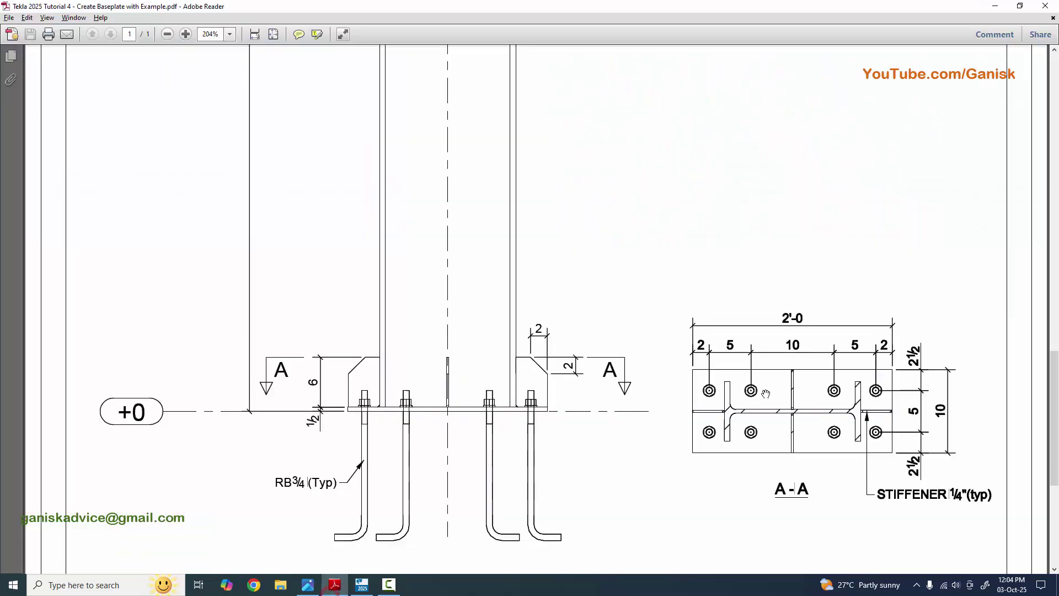
key("alt+Tab")
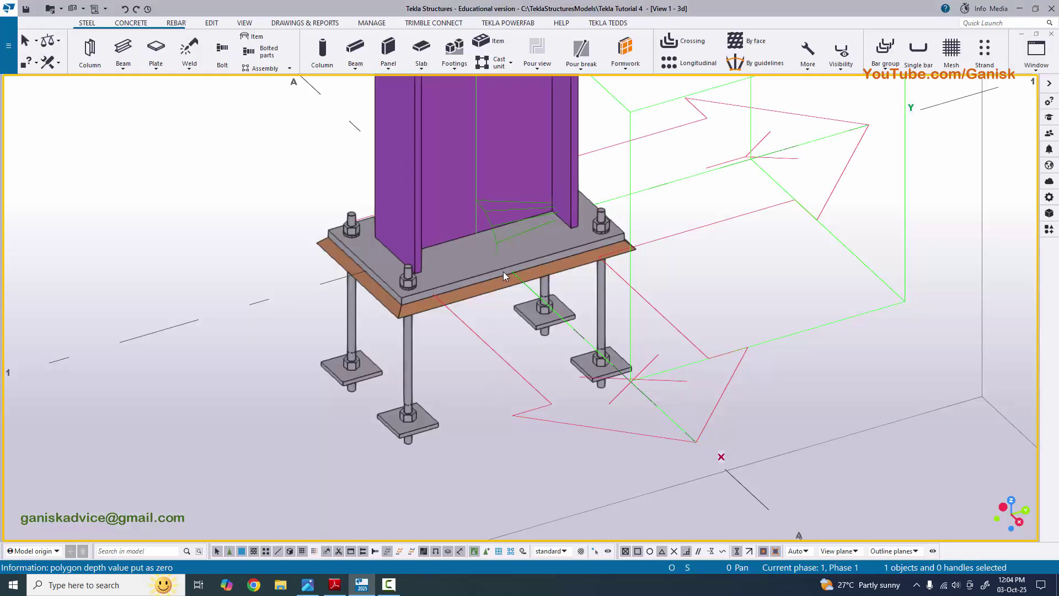
Open the Stiffened base plate (1014) component's properties and arrange the model so the base plate stays visible beside the dialog
double_click(485, 272)
scroll(485, 267, "up", 1)
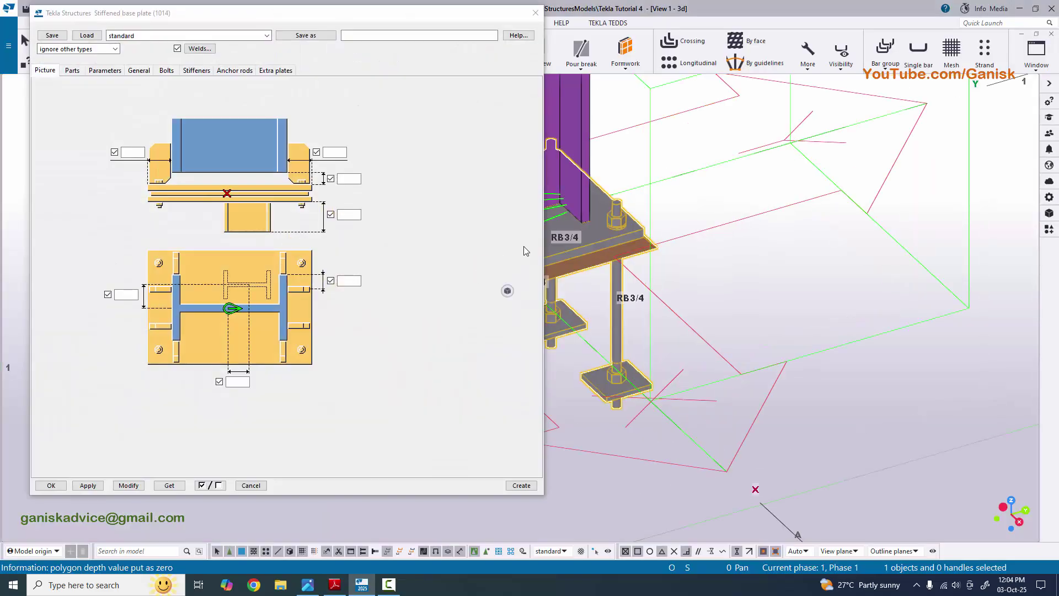
left_click_drag(347, 21, 348, 38)
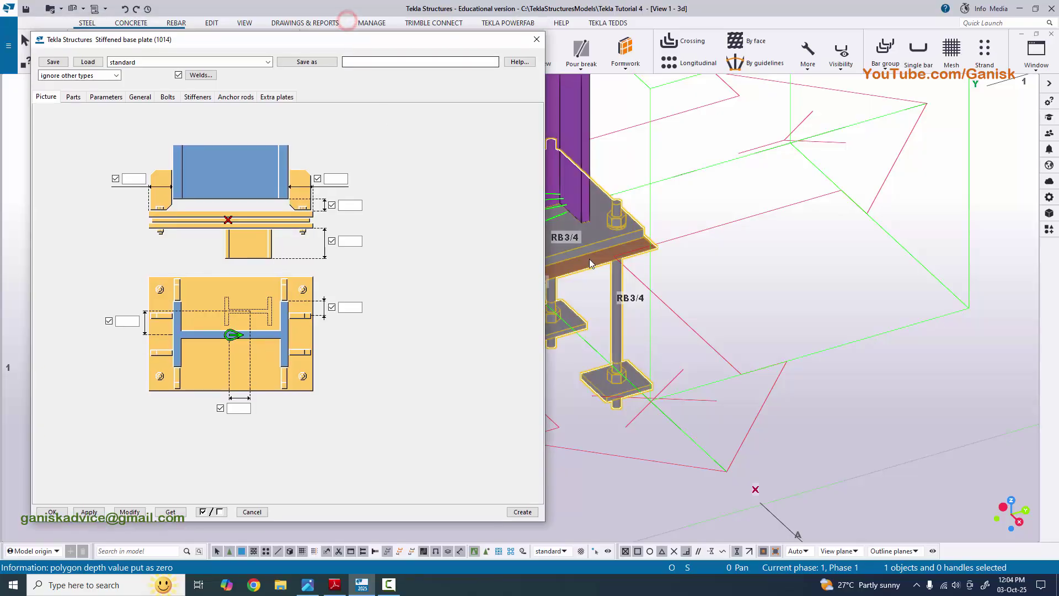
middle_click_drag(627, 296, 856, 280)
scroll(855, 280, "down", 2)
scroll(775, 305, "up", 2)
middle_click_drag(667, 303, 717, 290)
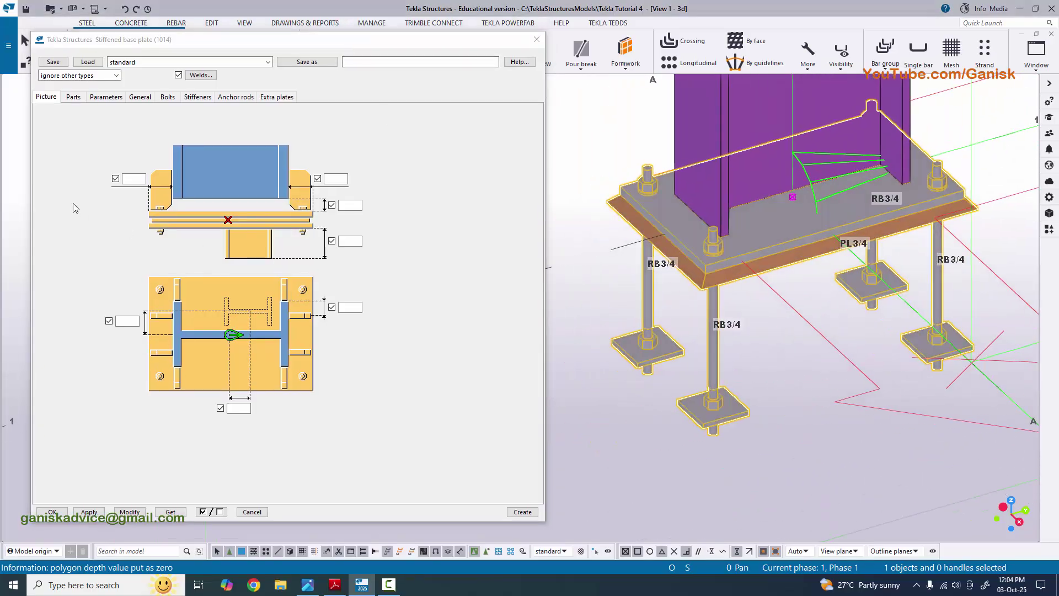
Check the base plate thickness in the PDF drawing, set the plate thickness to 1/2 and apply it to the component
left_click(73, 99)
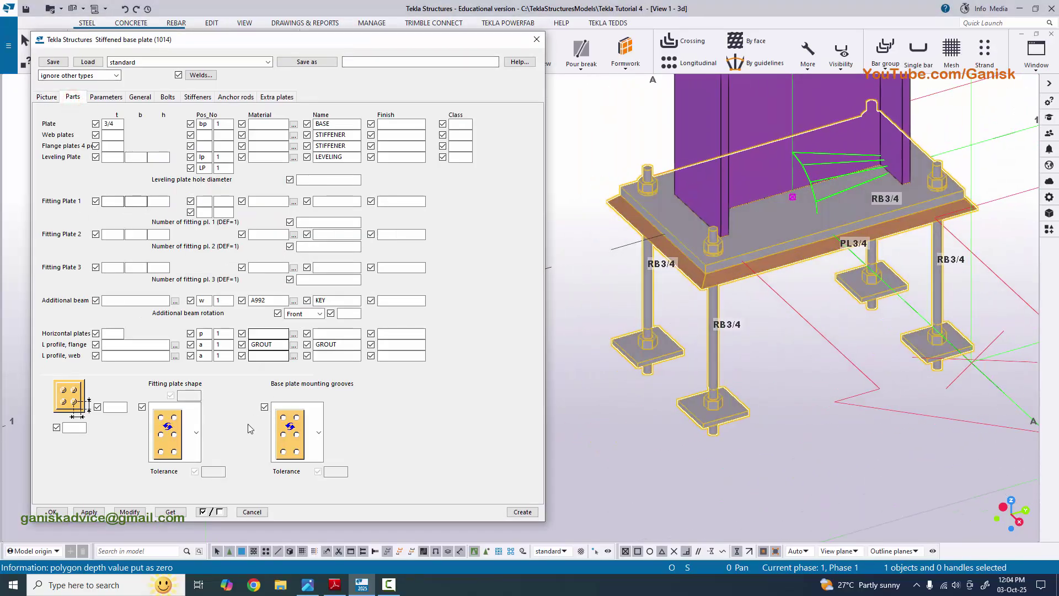
scroll(690, 324, "up", 5)
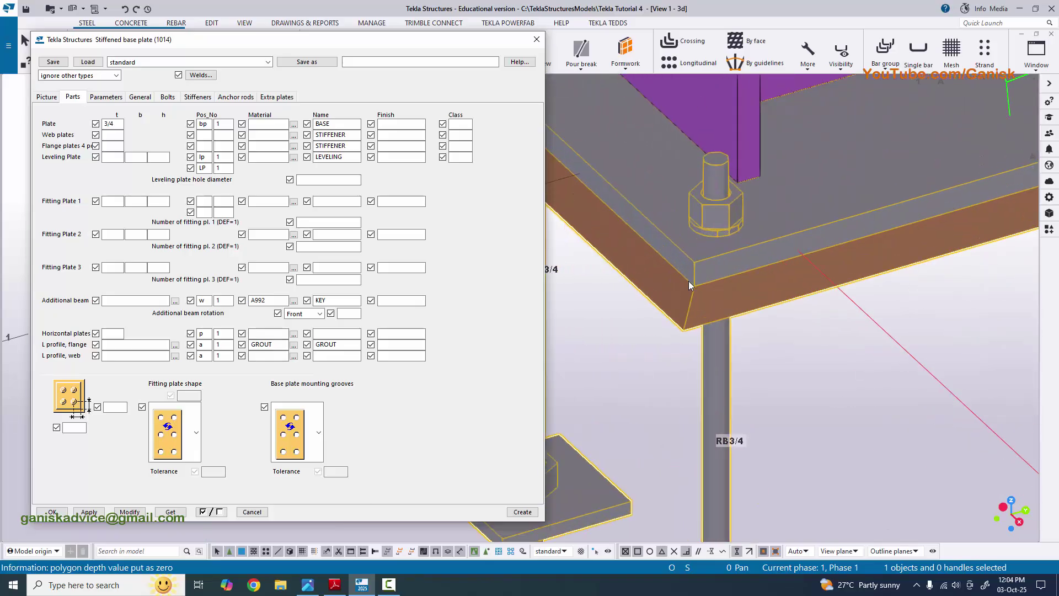
left_click(335, 585)
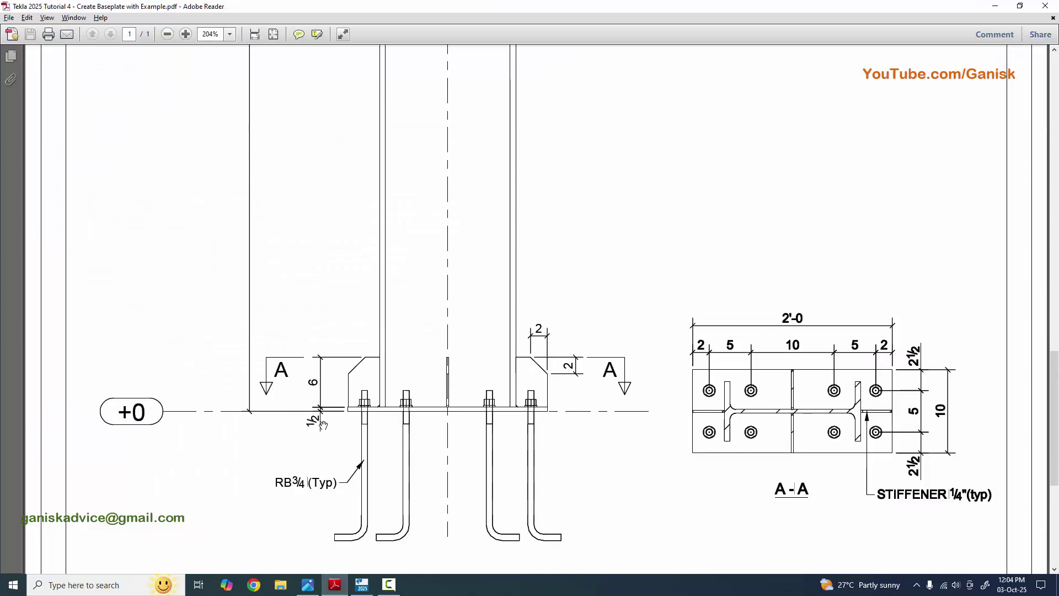
scroll(271, 394, "up", 5, "ctrl")
scroll(271, 393, "down", 5, "ctrl")
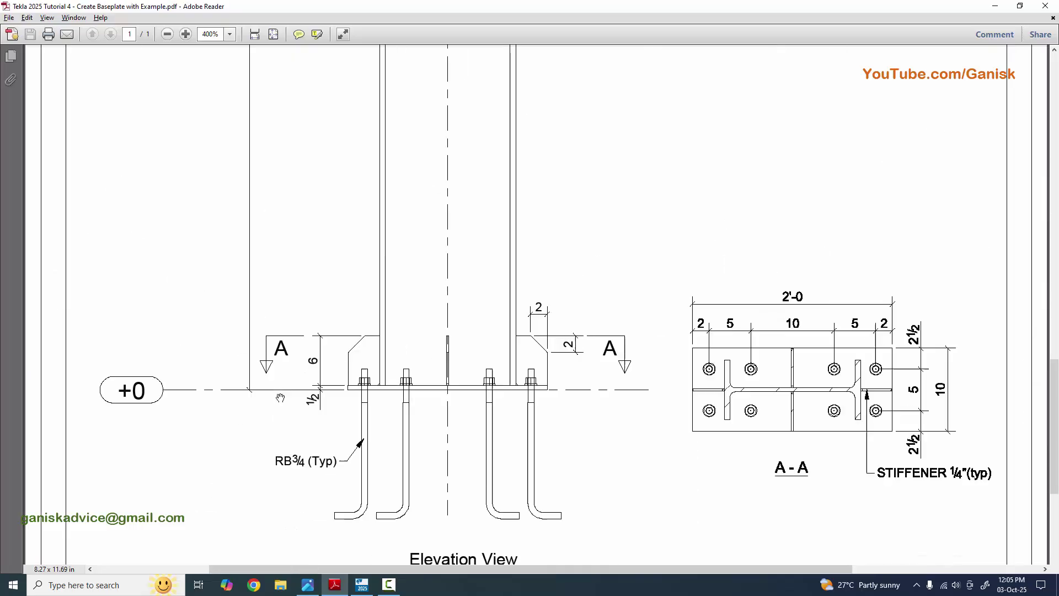
left_click(335, 584)
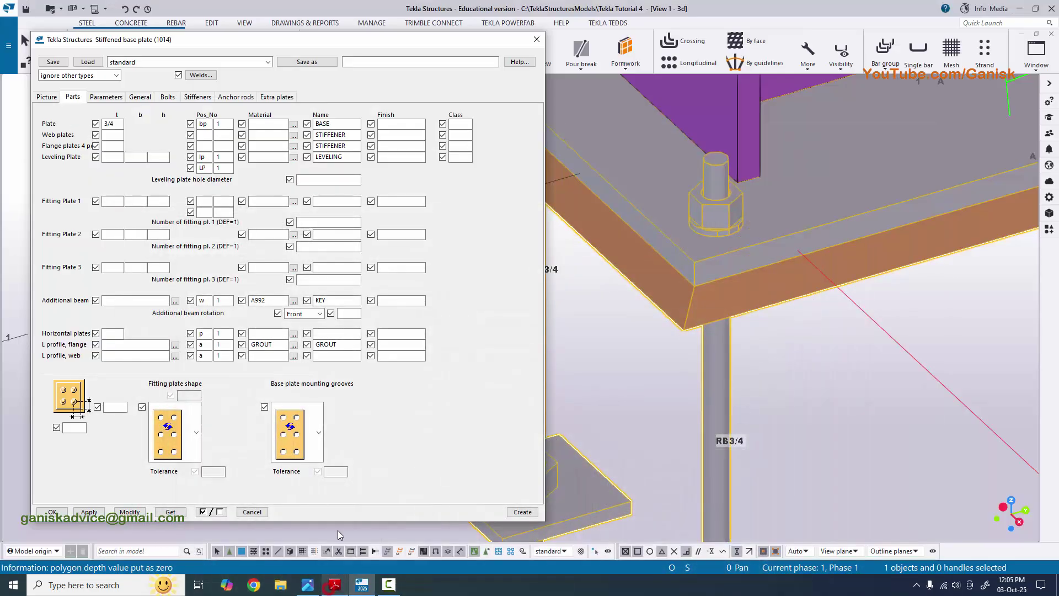
double_click(110, 124)
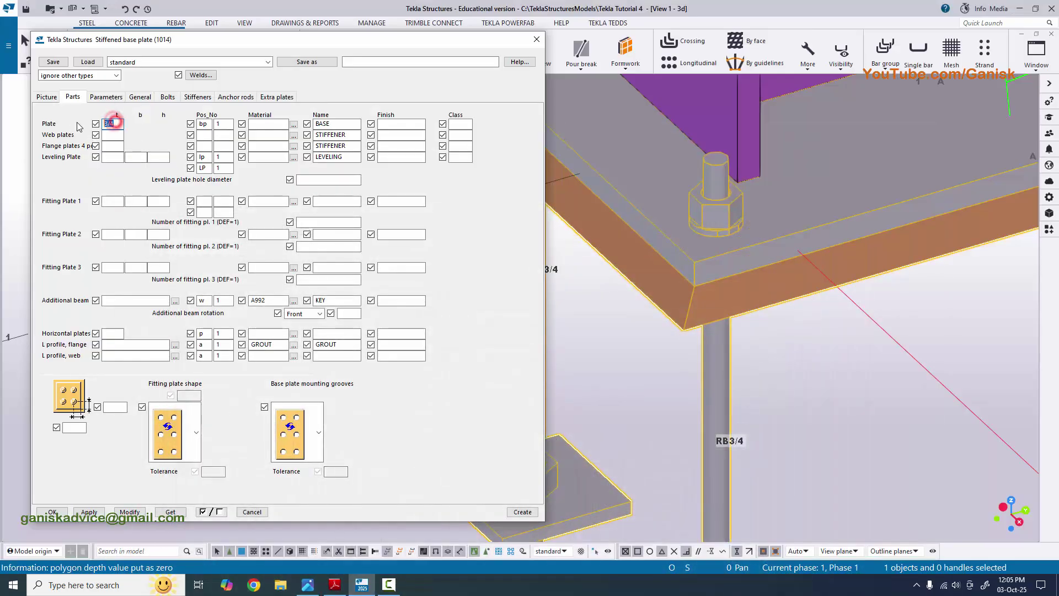
type("1/2")
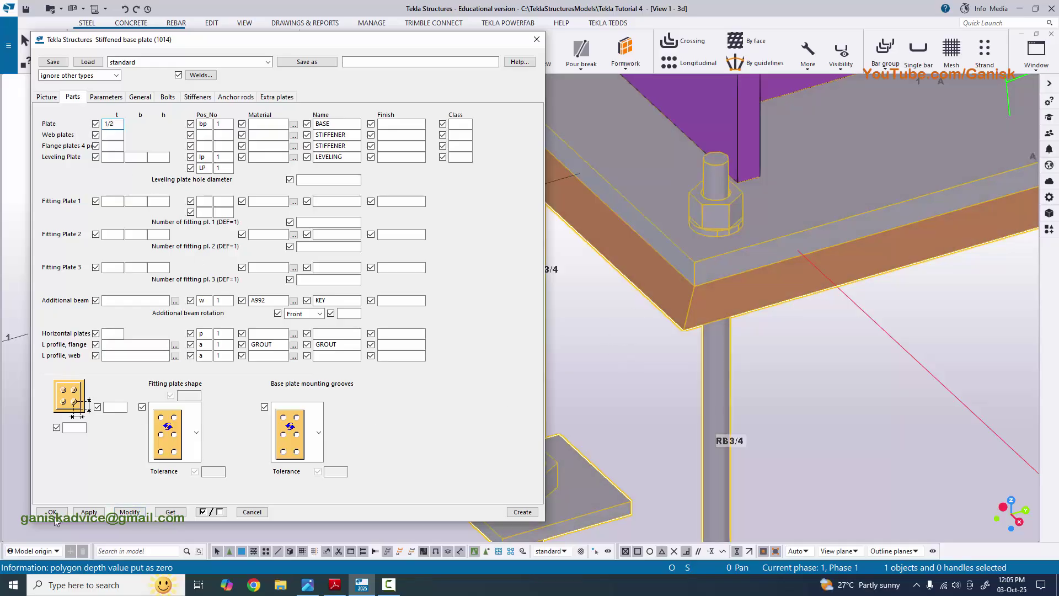
middle_click_drag(693, 258, 662, 327)
scroll(661, 267, "down", 6)
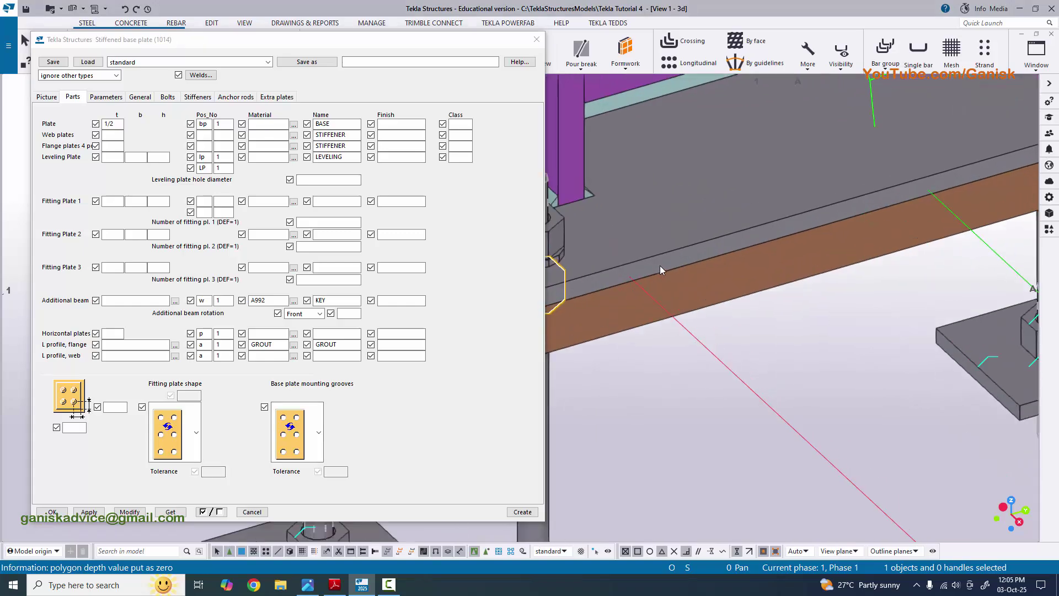
Check the anchor rod size in the PDF drawing and set the base plate component's bolt size to 3/4
left_click(167, 96)
scroll(746, 285, "down", 1)
scroll(717, 270, "up", 2)
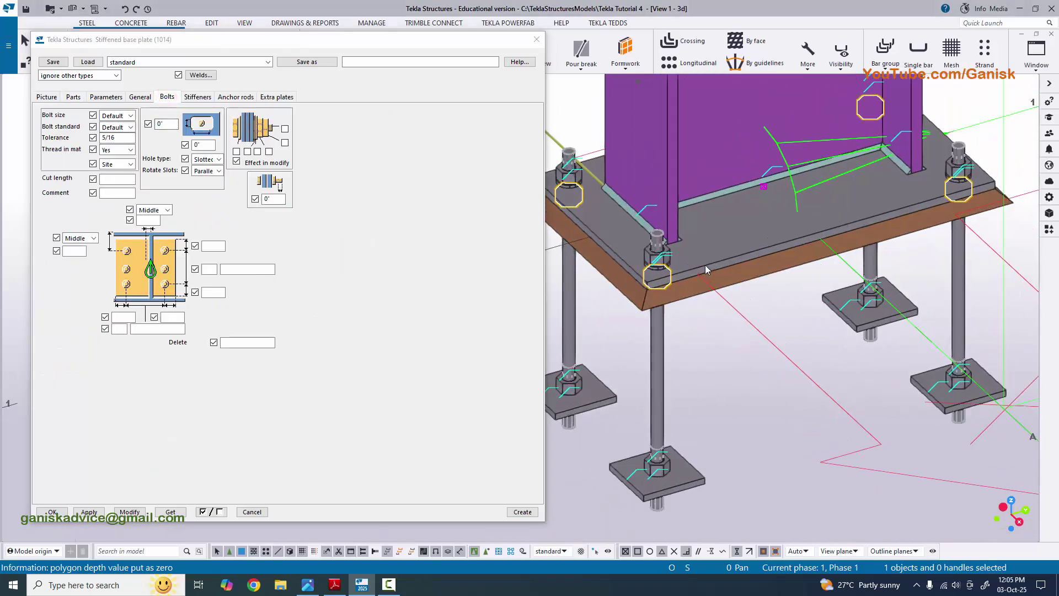
left_click(334, 578)
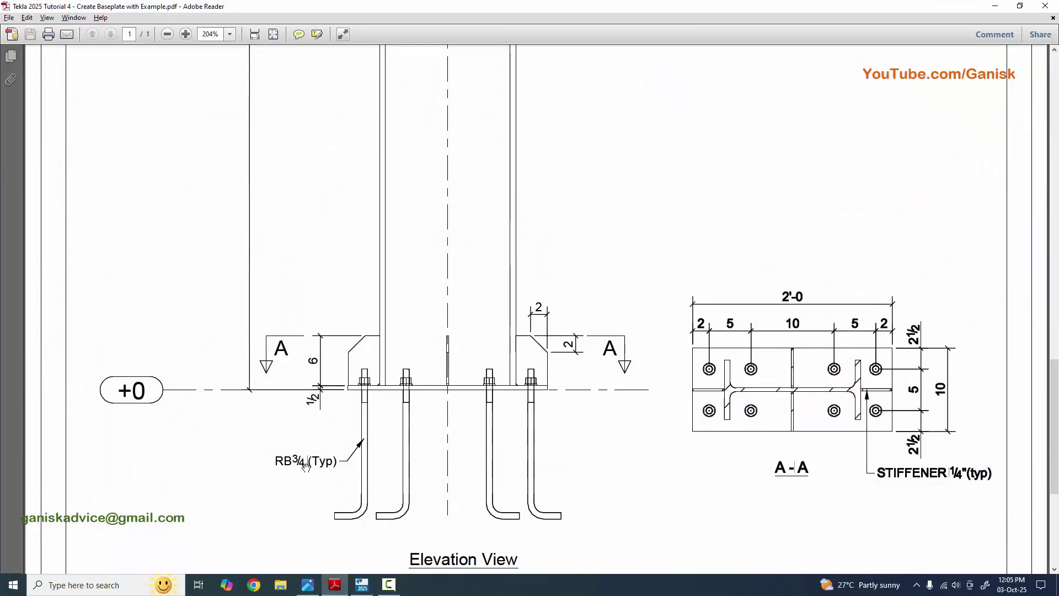
left_click(334, 585)
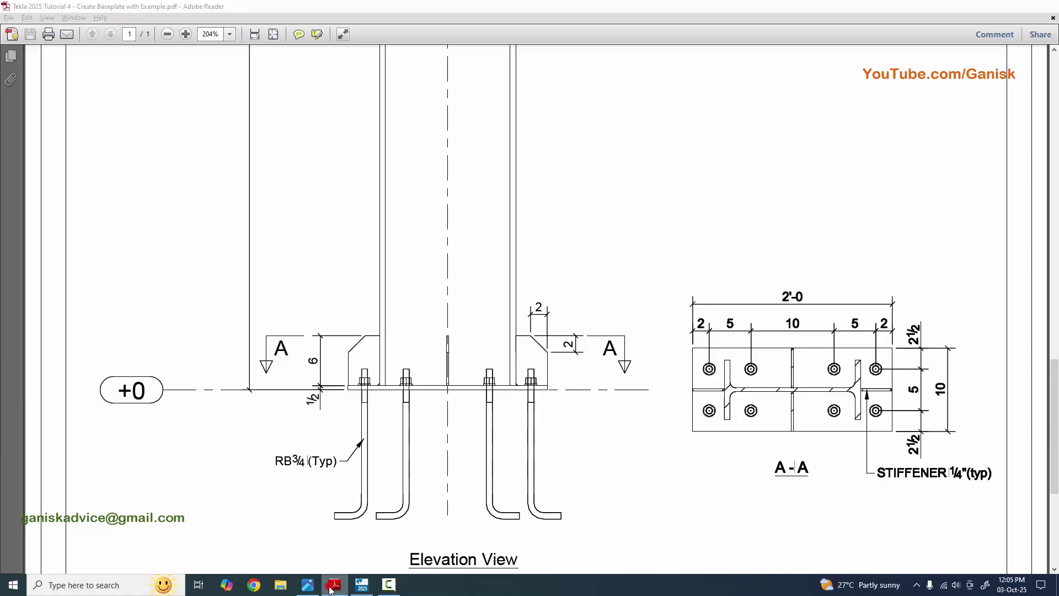
left_click(120, 123)
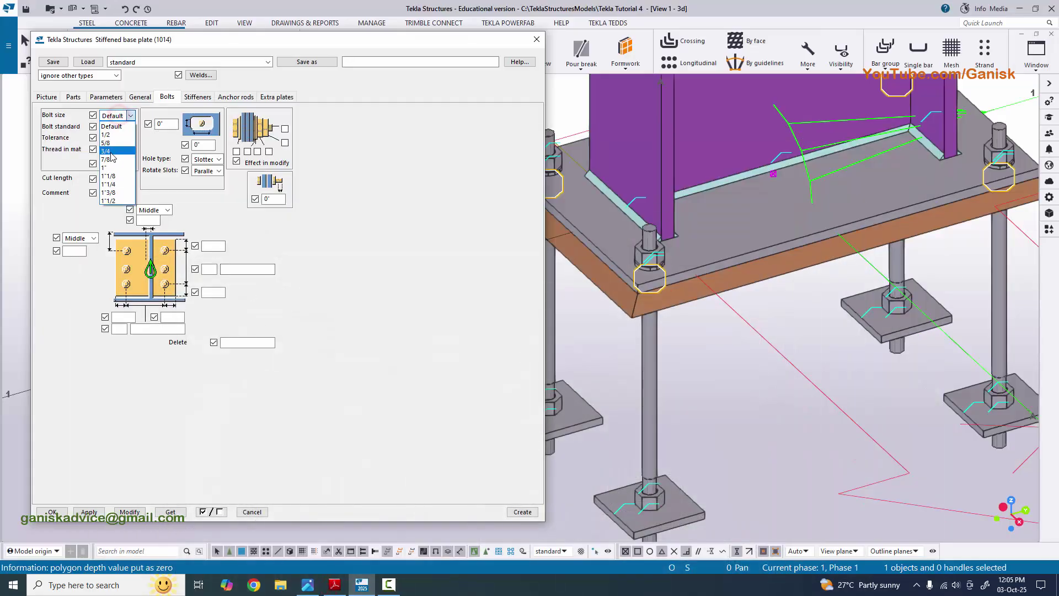
left_click(120, 120)
left_click(121, 119)
left_click(110, 137)
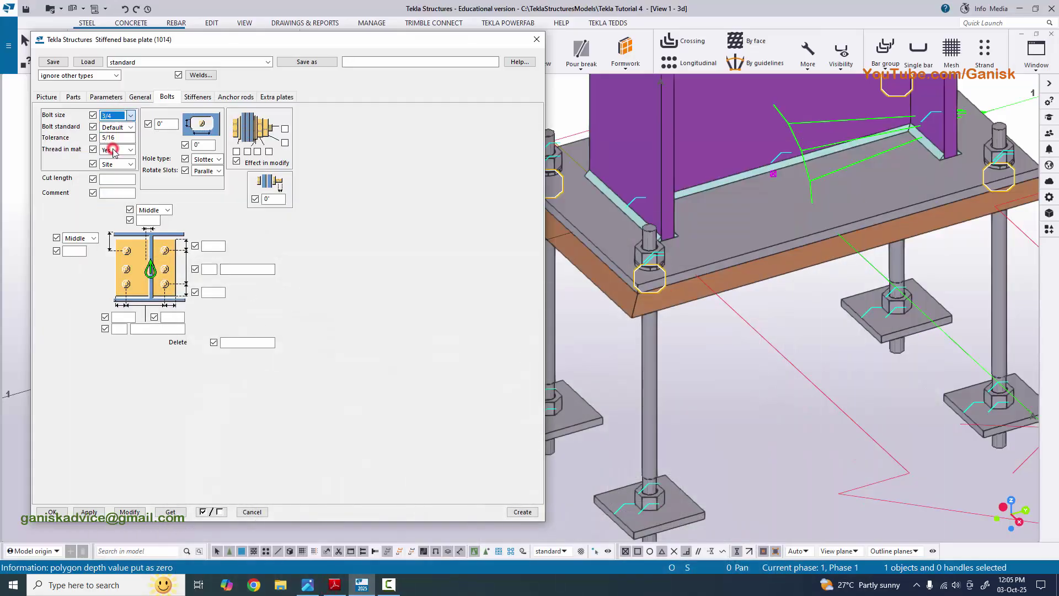
Set the bolt hole tolerance to 1/8 and apply the bolt settings to the base plate component
left_click(119, 137)
double_click(119, 137)
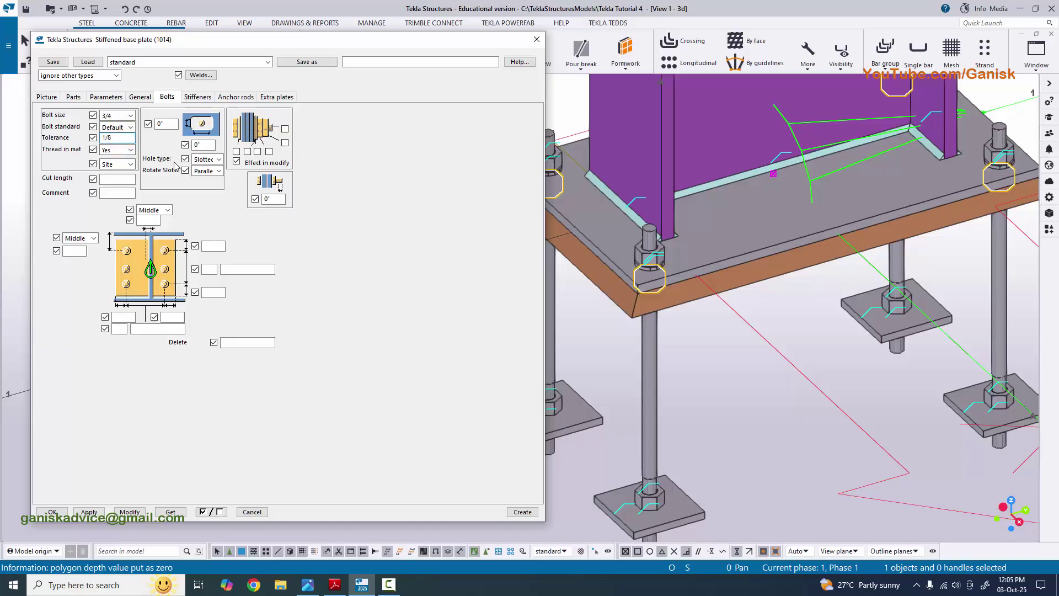
left_click(118, 512)
scroll(1015, 301, "down", 1)
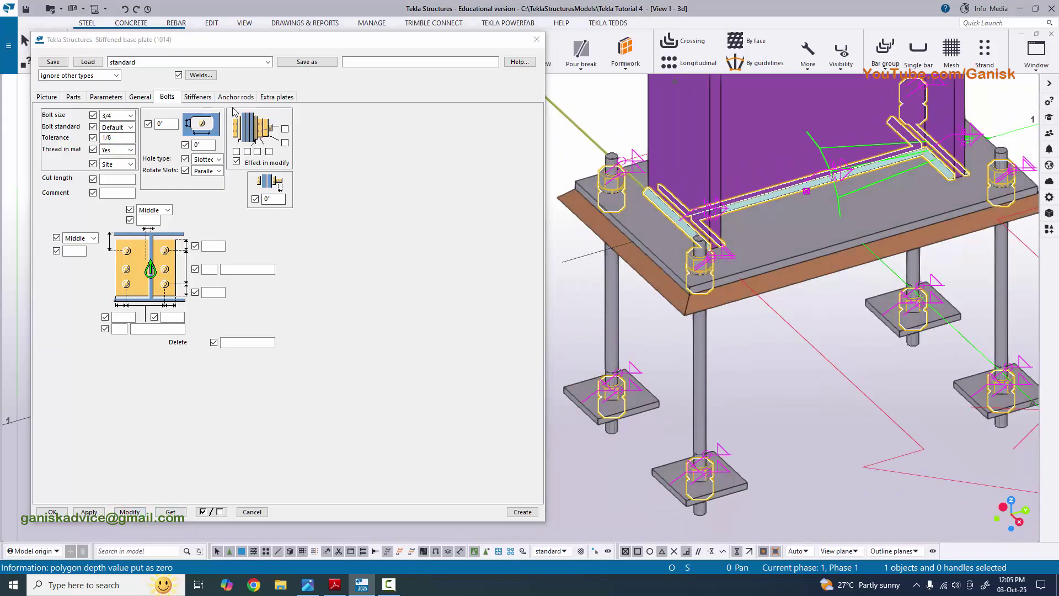
Set the anchor rod profile to the round RB section with a 3/4 in diameter
left_click(235, 97)
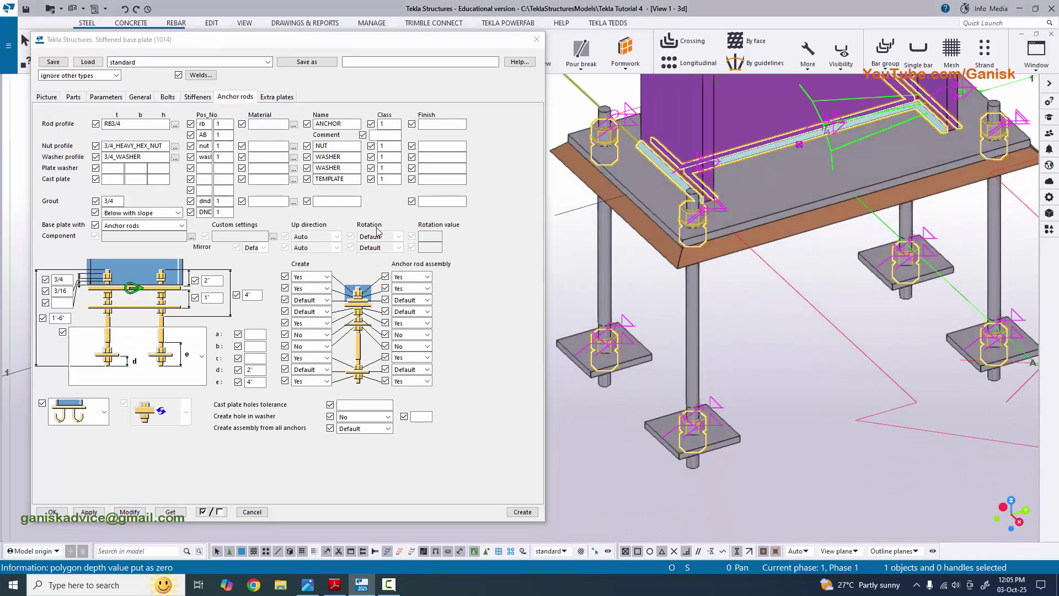
left_click(122, 124)
left_click(174, 126)
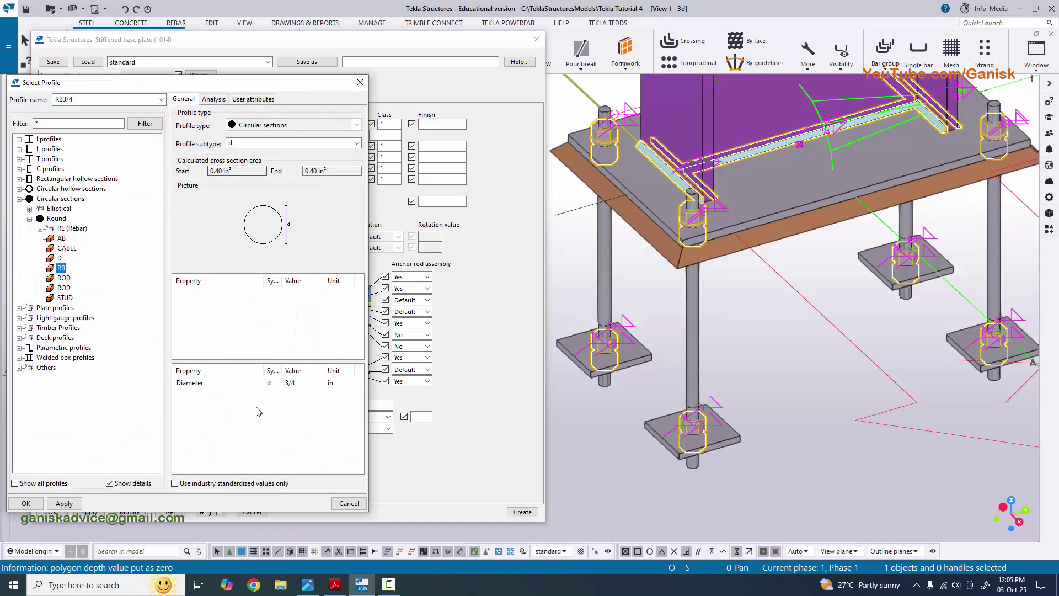
left_click(294, 382)
left_click(296, 383)
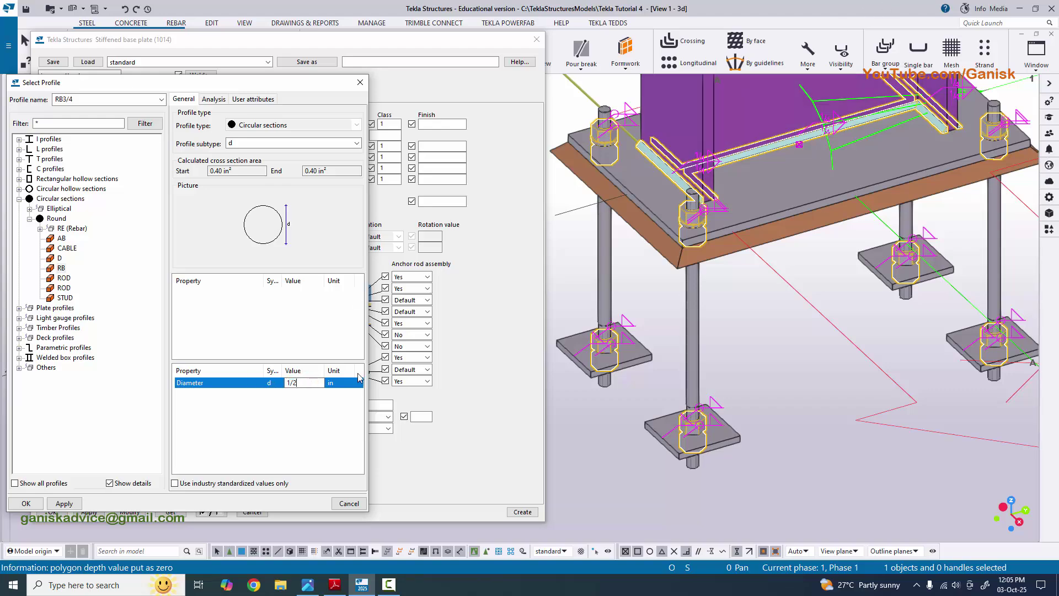
left_click_drag(300, 381, 230, 387)
left_click(26, 503)
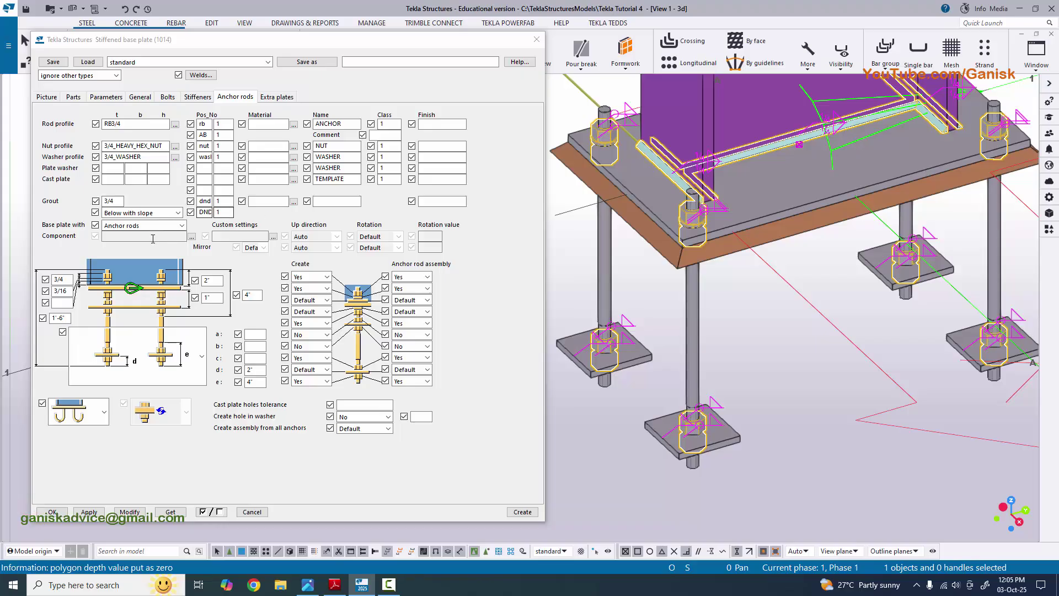
Set the grout thickness beneath the base plate to 0 and apply it to the component
scroll(667, 231, "up", 4)
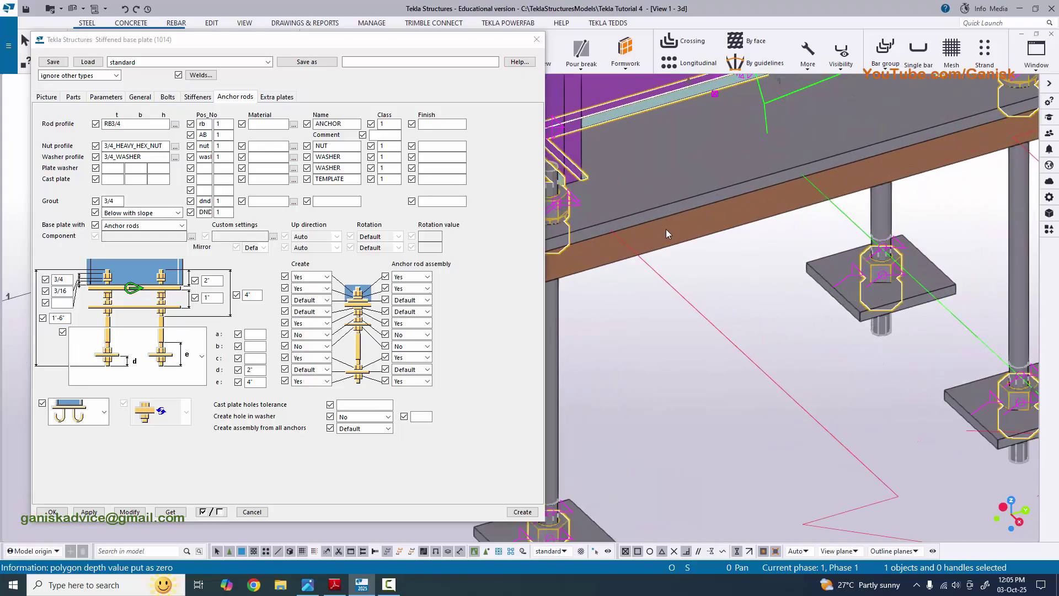
scroll(666, 233, "down", 4)
double_click(113, 200)
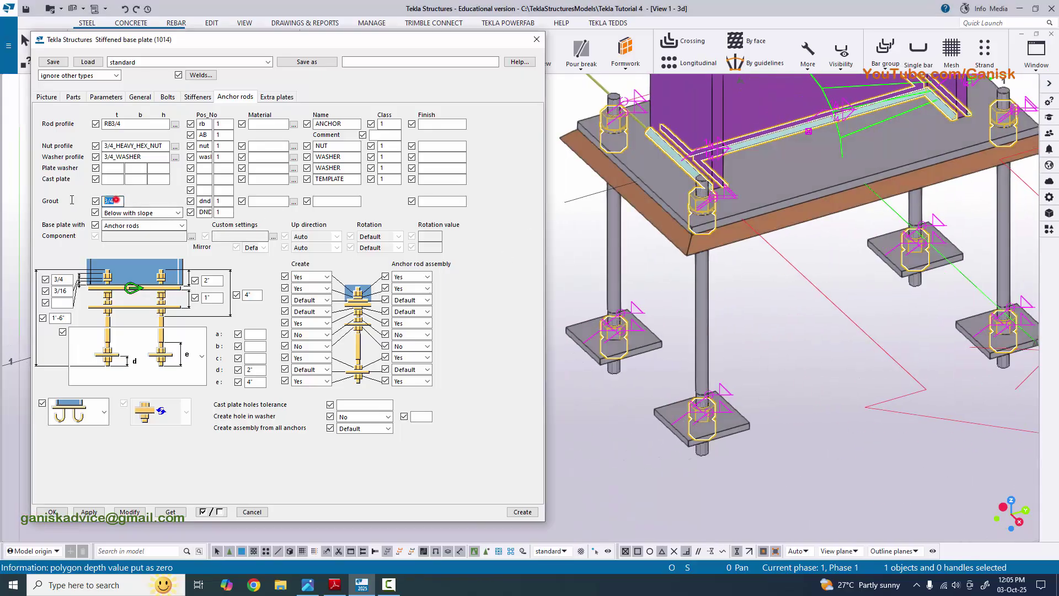
type("0")
left_click(130, 511)
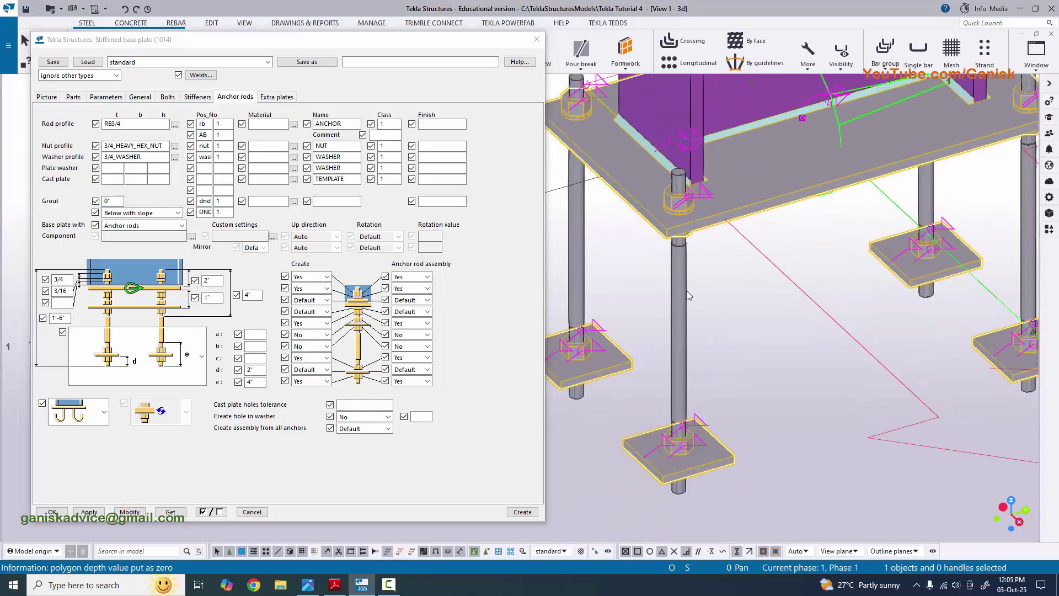
Check the rod shape in the PDF elevation, choose the L-bent anchor rod type and apply it to the component
left_click(335, 585)
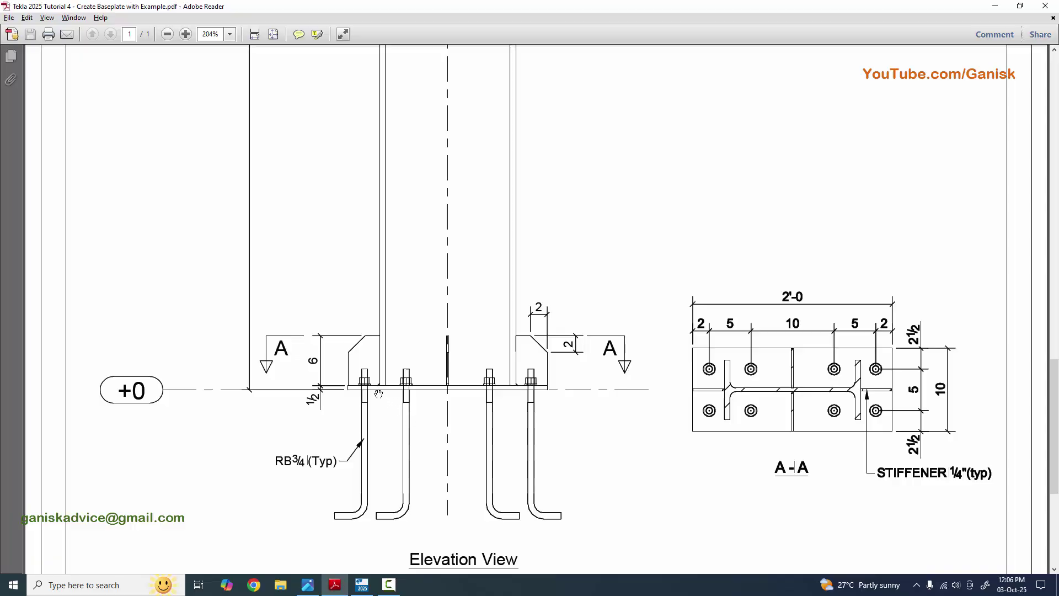
left_click(335, 584)
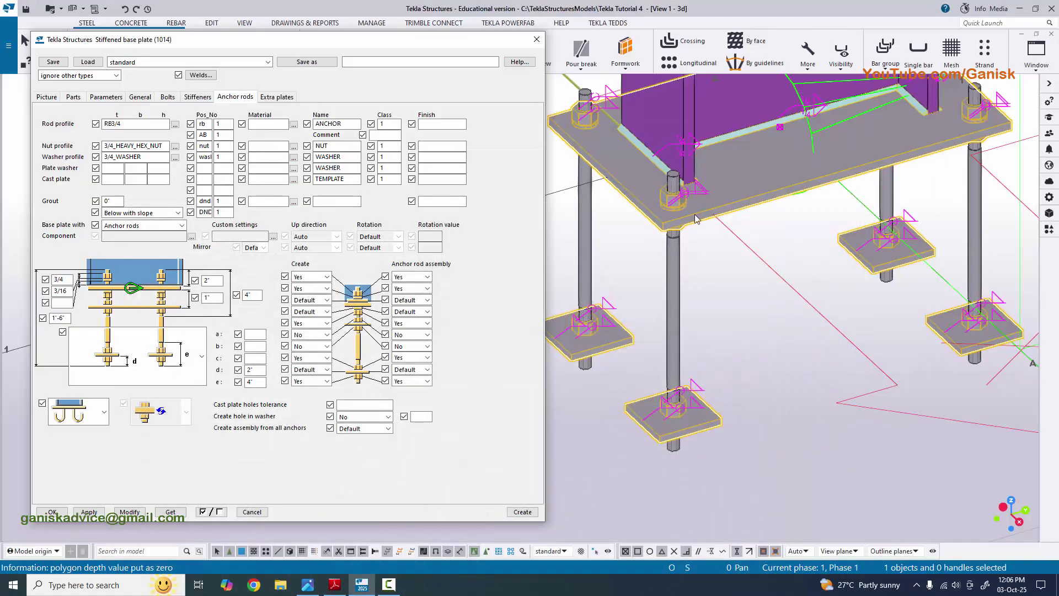
left_click(182, 364)
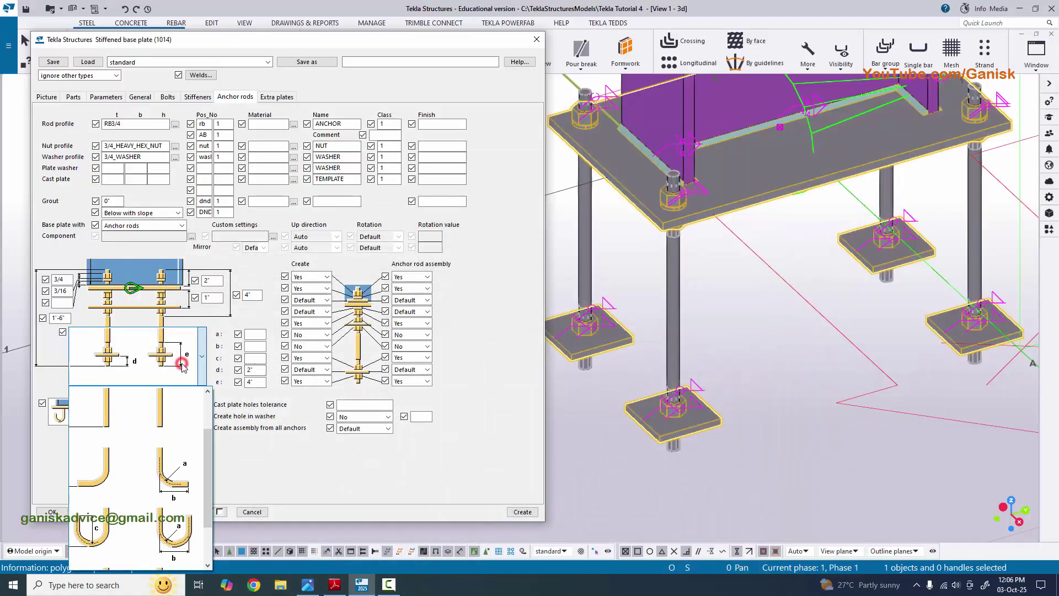
left_click(131, 463)
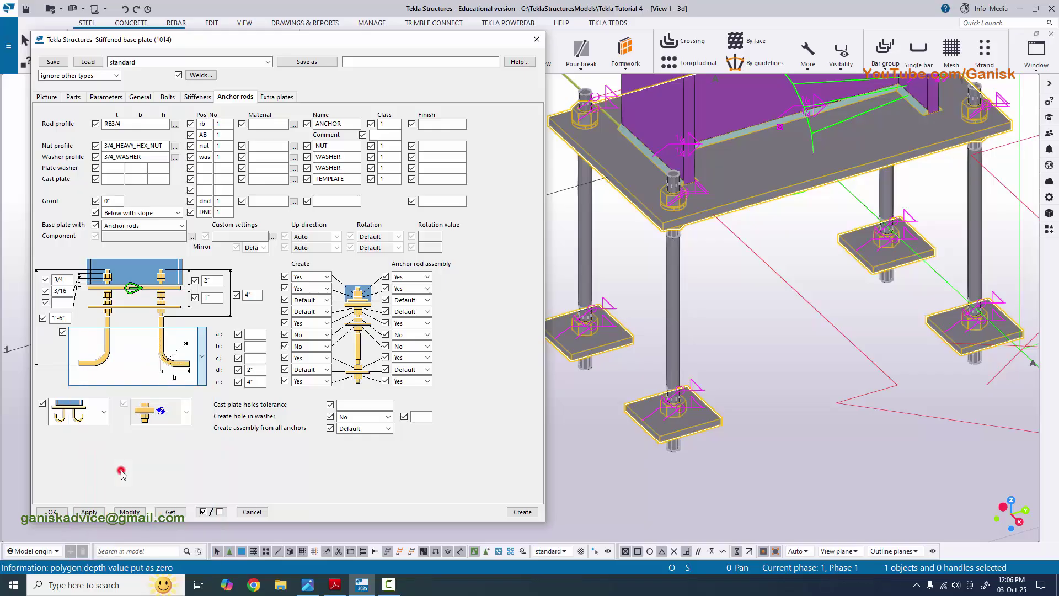
left_click(130, 511)
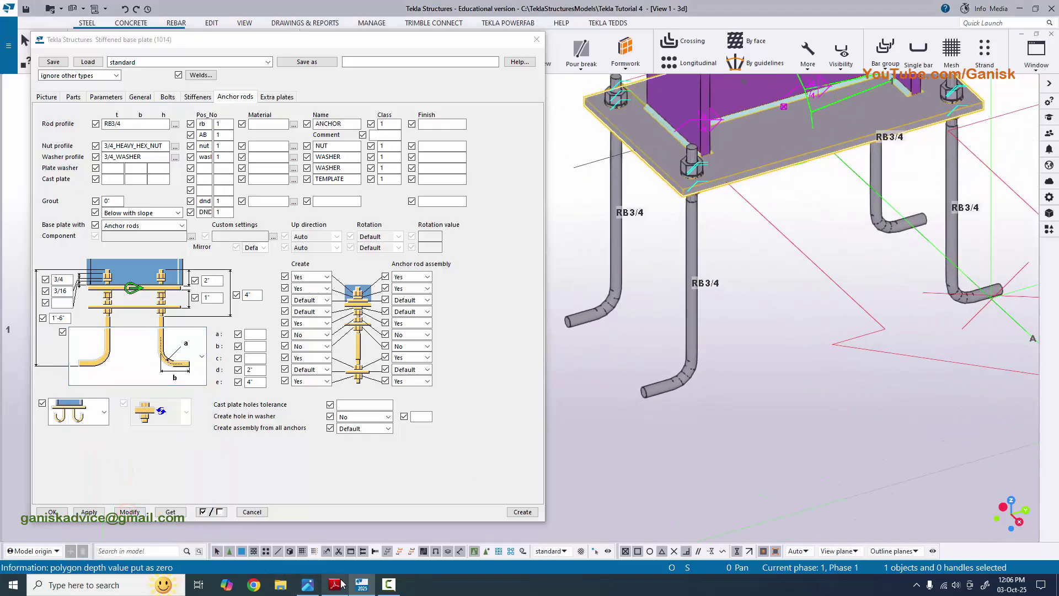
Compare the bent anchor rods and the nuts beneath the base plate with the PDF elevation
left_click(335, 583)
scroll(365, 419, "down", 2)
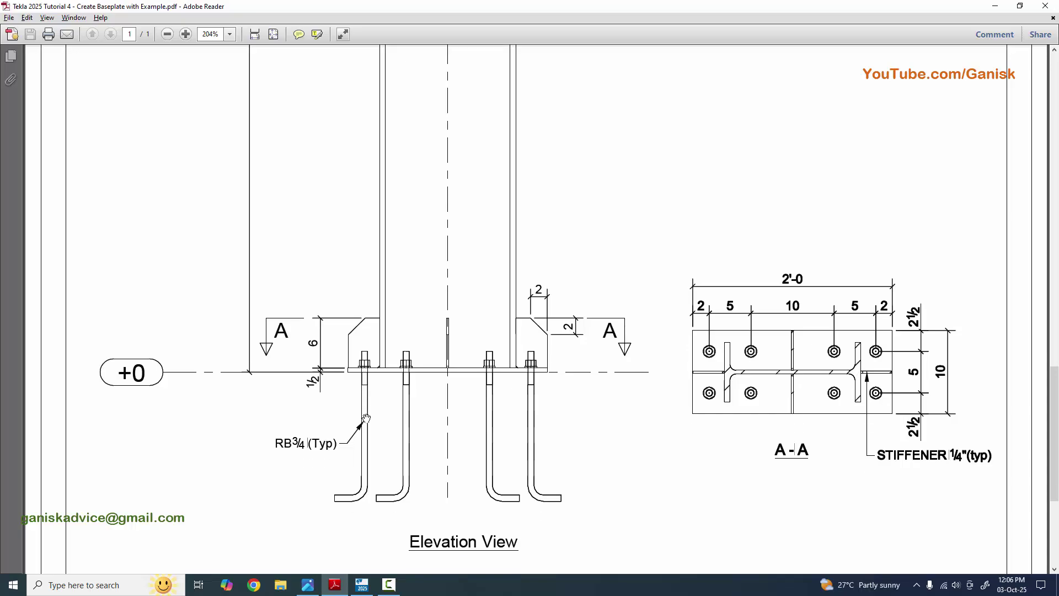
scroll(365, 419, "down", 1)
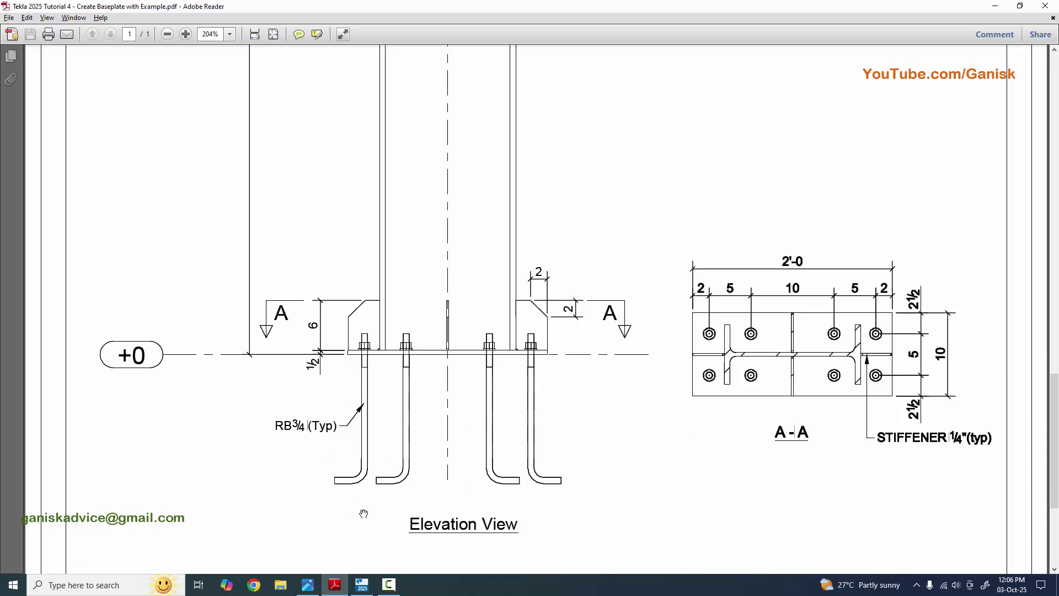
left_click(362, 584)
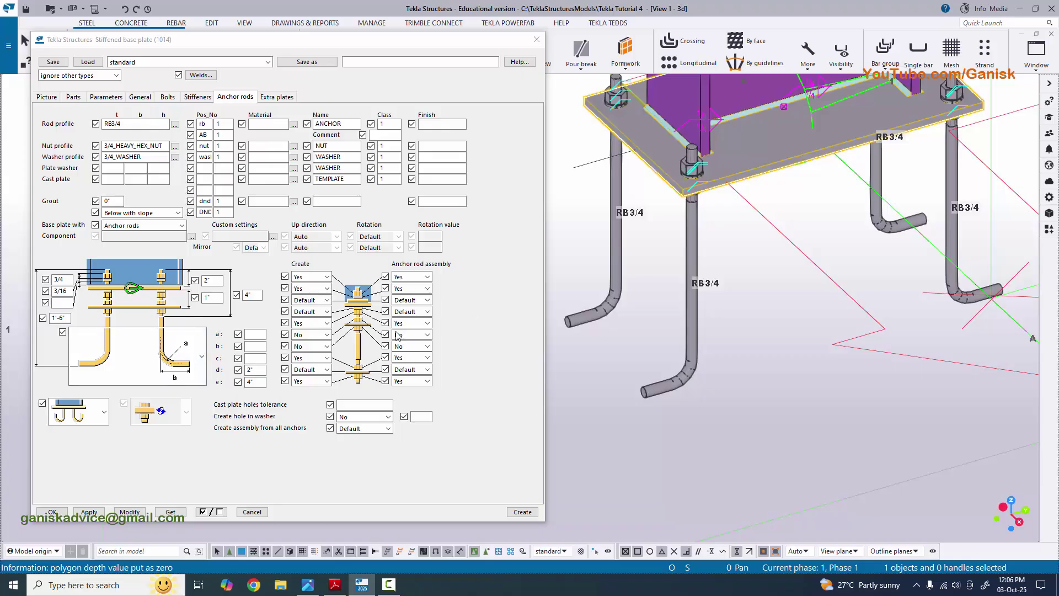
middle_click_drag(694, 194, 693, 153)
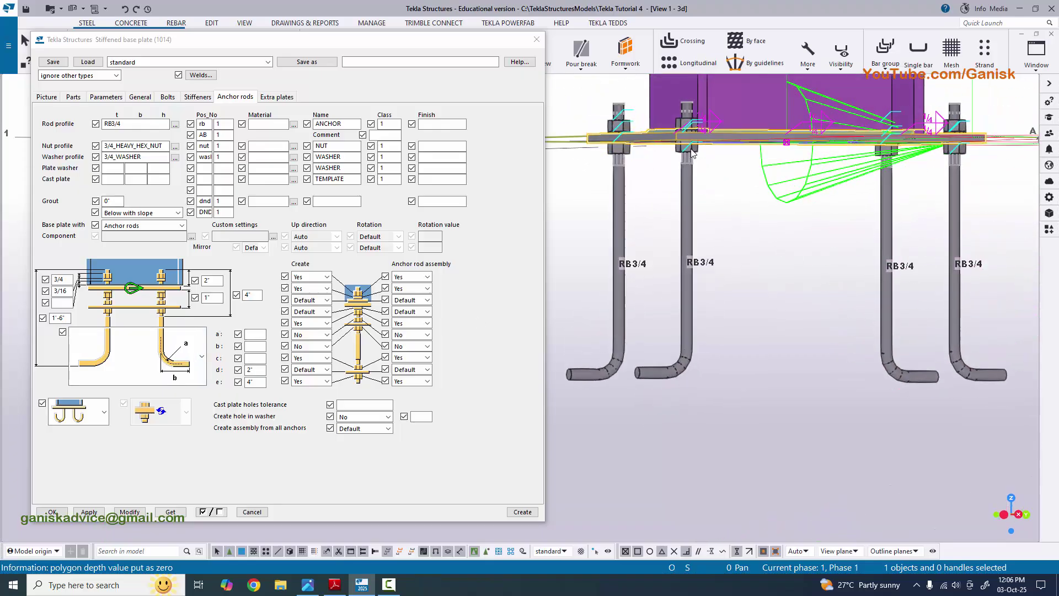
scroll(692, 154, "up", 5)
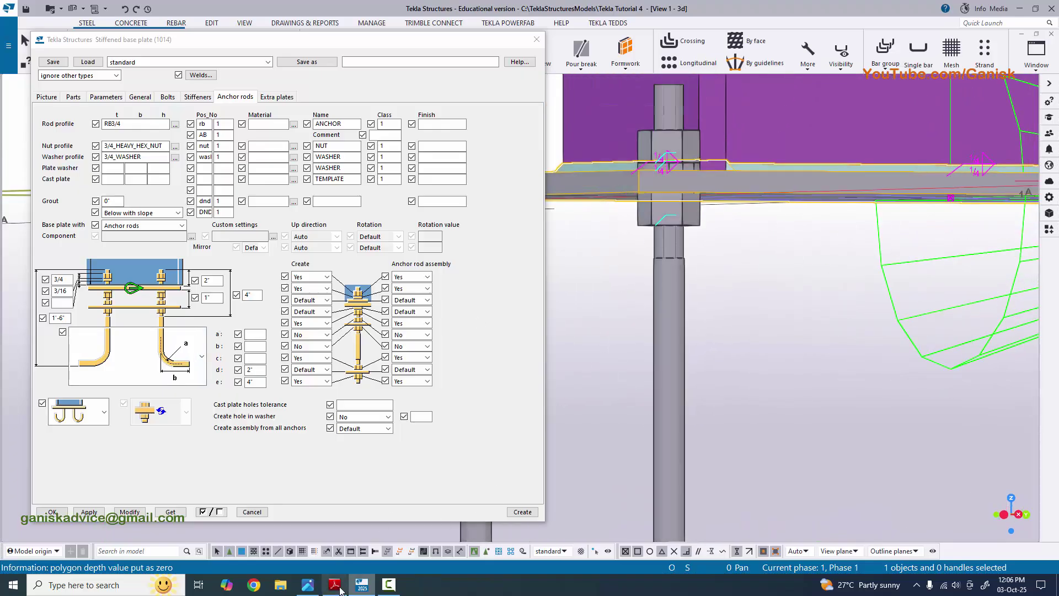
left_click(338, 588)
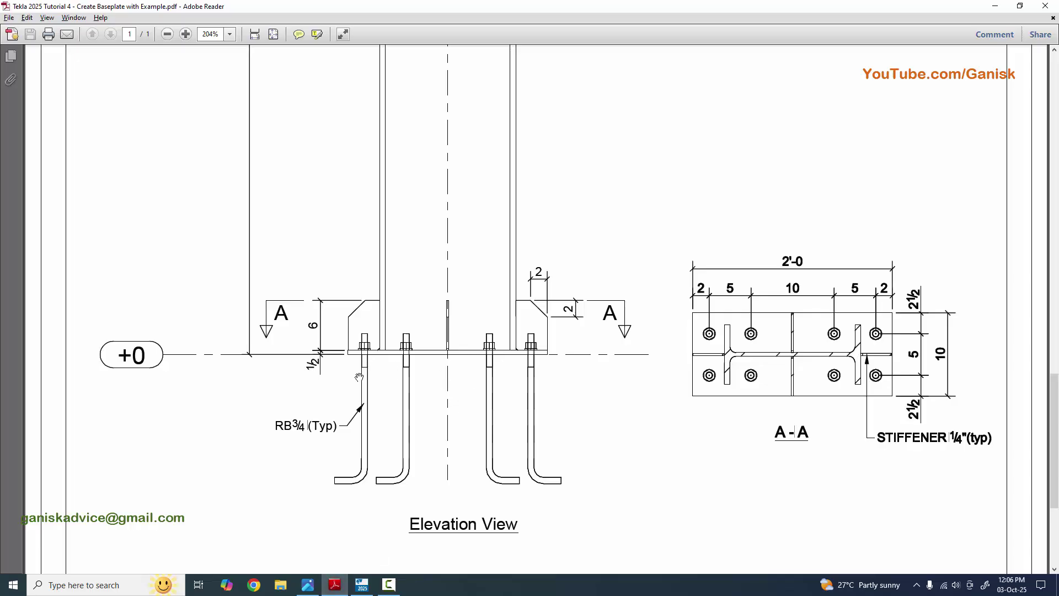
left_click(361, 584)
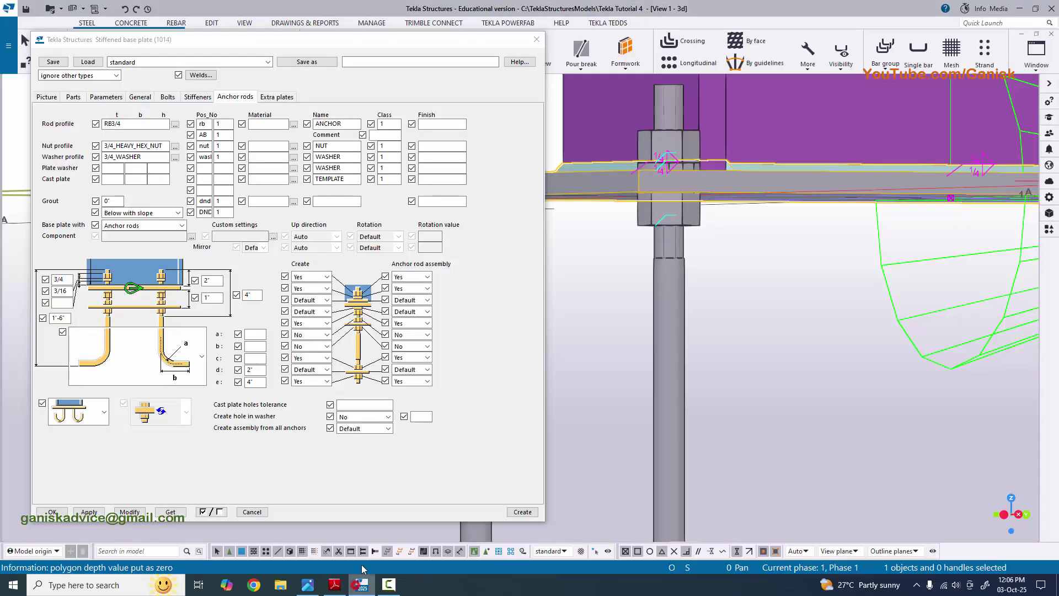
Set the nut beneath the base plate to No for both creation and anchor rod assembly, and apply the change
left_click(311, 323)
left_click(305, 340)
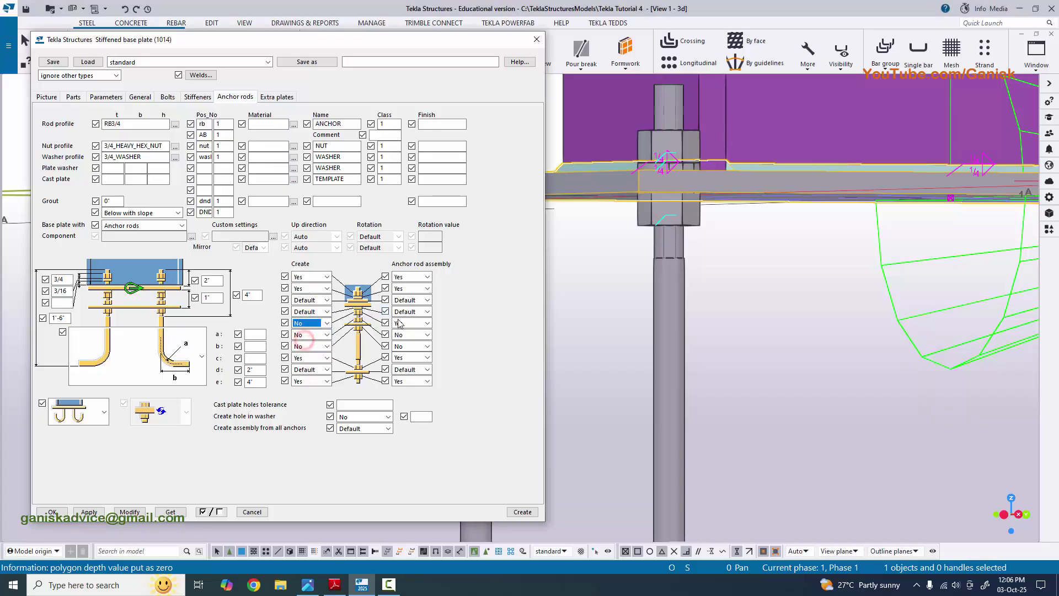
left_click(399, 323)
left_click(406, 342)
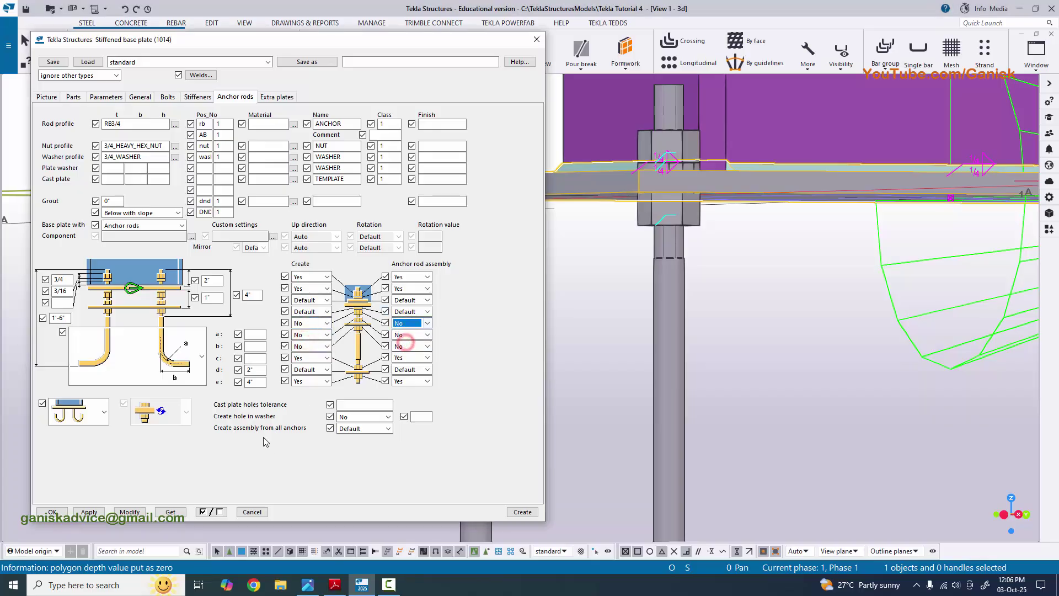
left_click(132, 511)
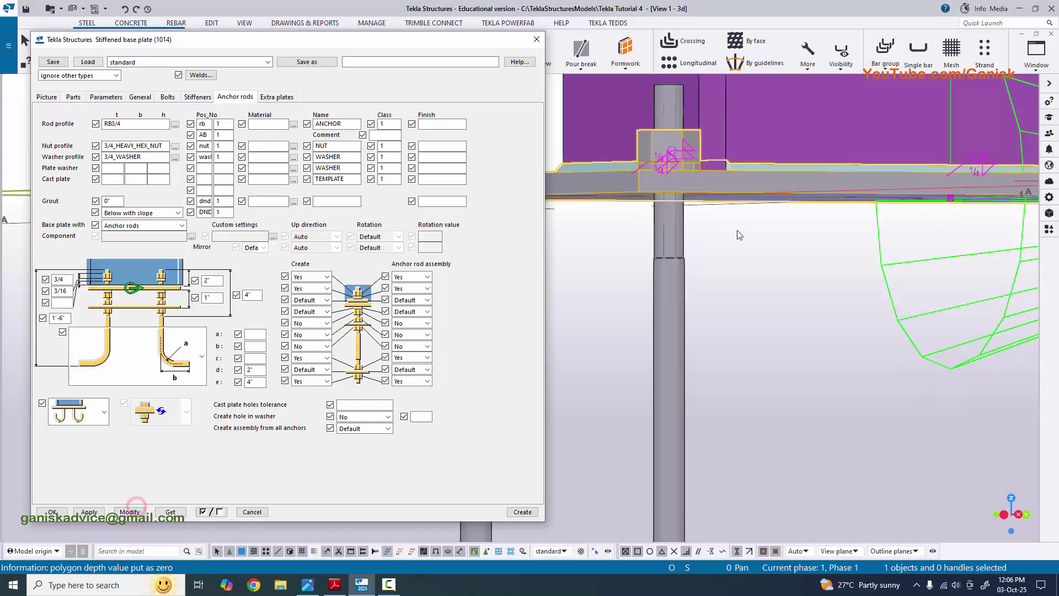
scroll(740, 235, "down", 5)
middle_click_drag(697, 233, 751, 282, "ctrl")
scroll(723, 238, "up", 3)
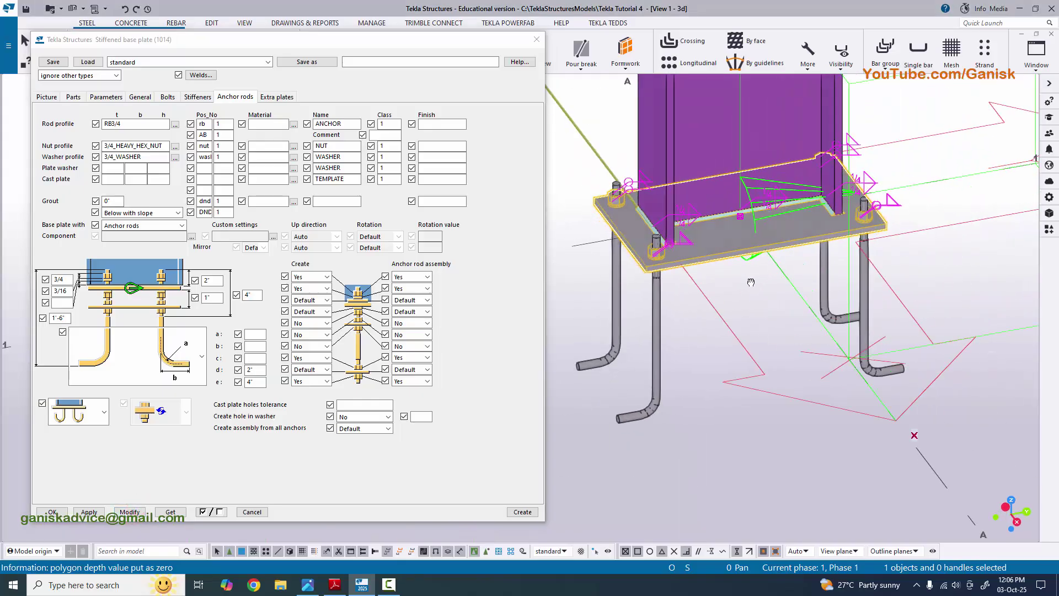
scroll(690, 257, "up", 4)
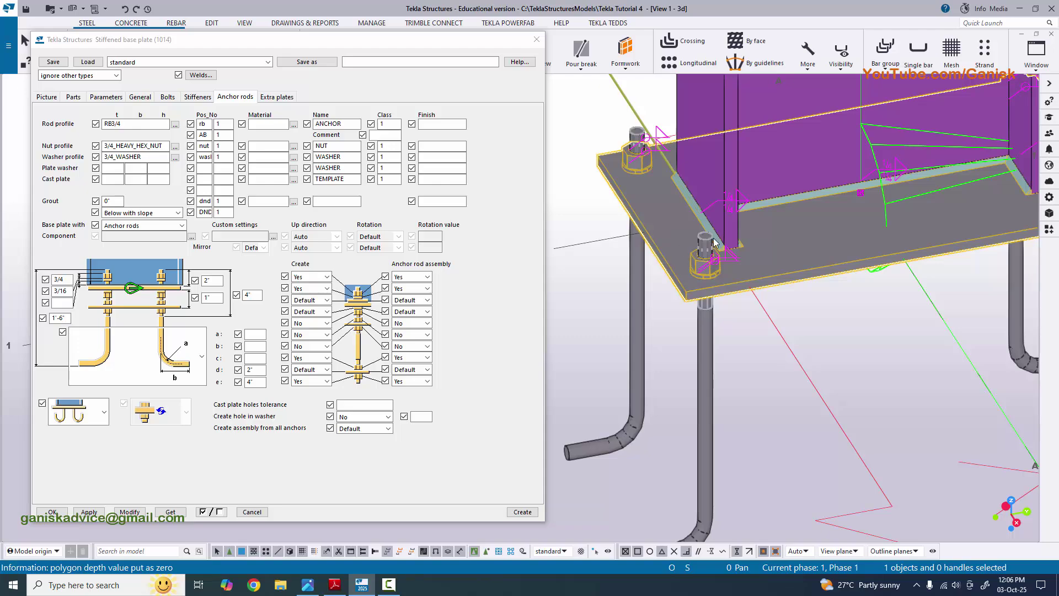
Check section A-A in the PDF, set the bolt edge distances at both ends of the plate's length to 2", and apply them
left_click(336, 583)
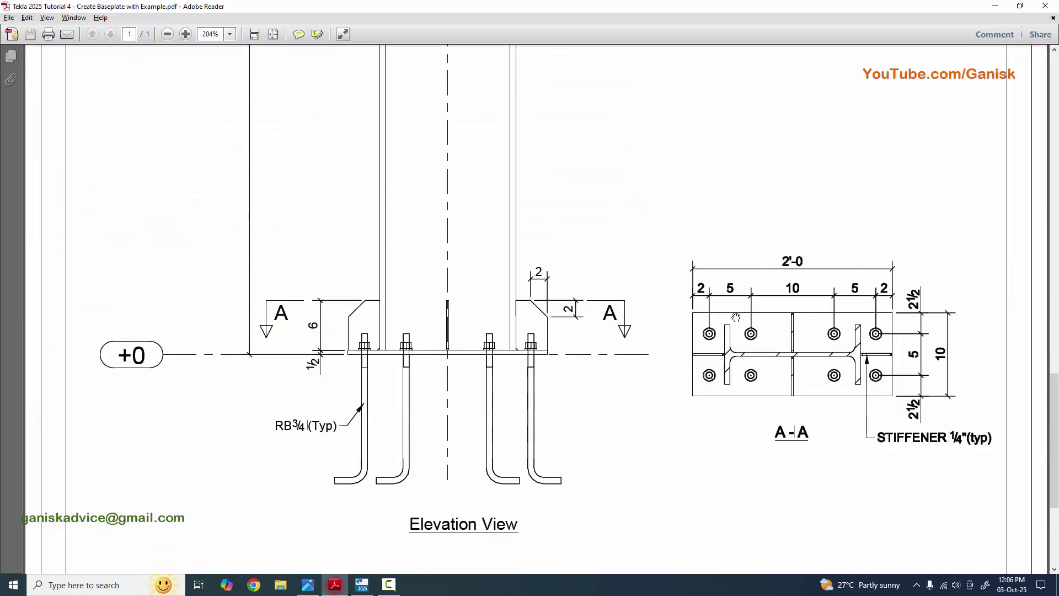
left_click(334, 584)
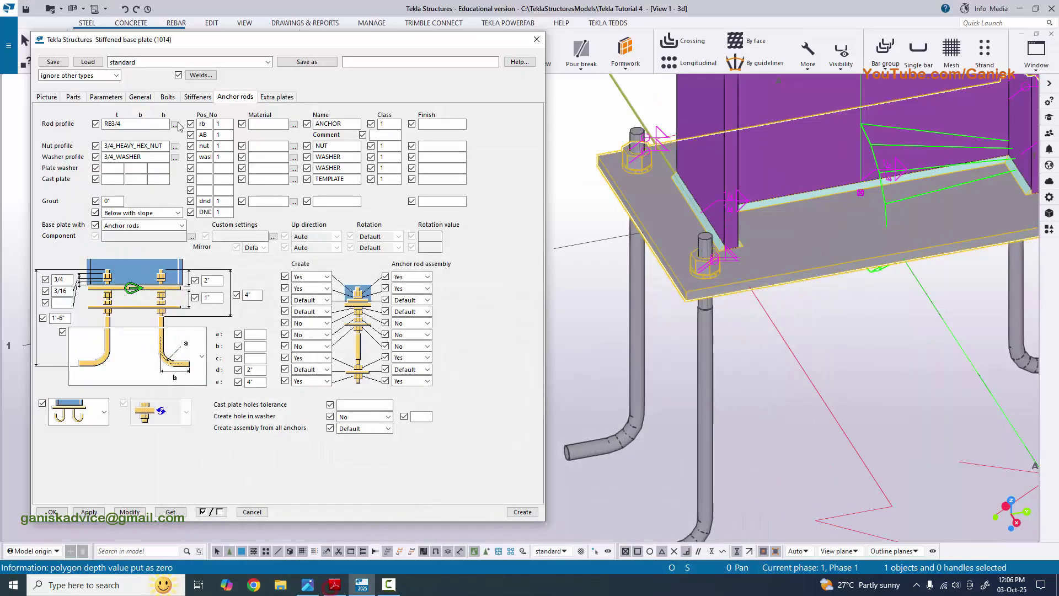
left_click(166, 97)
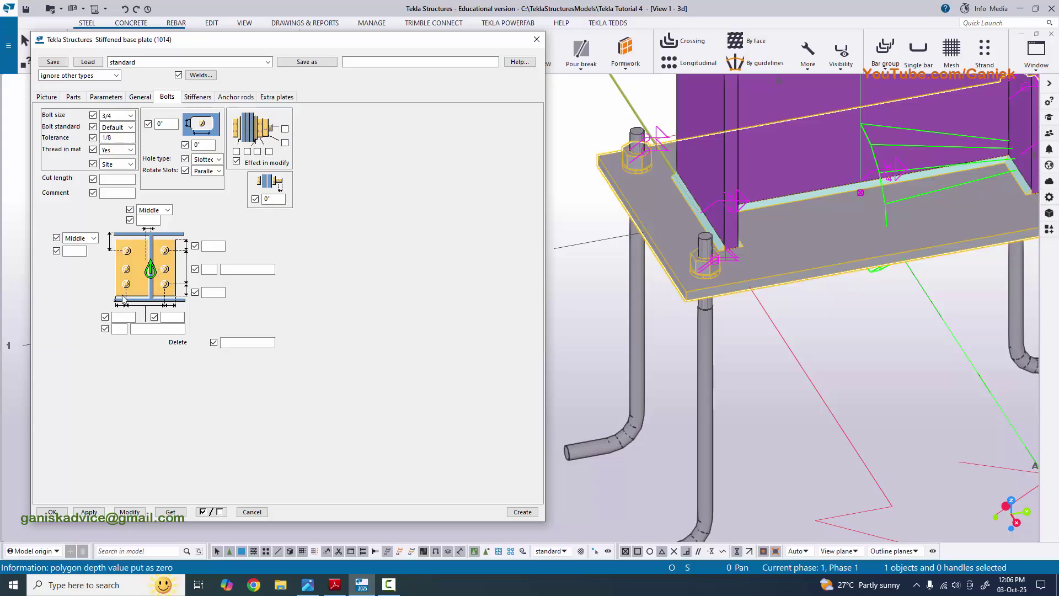
scroll(613, 282, "down", 3)
middle_click_drag(648, 285, 663, 232)
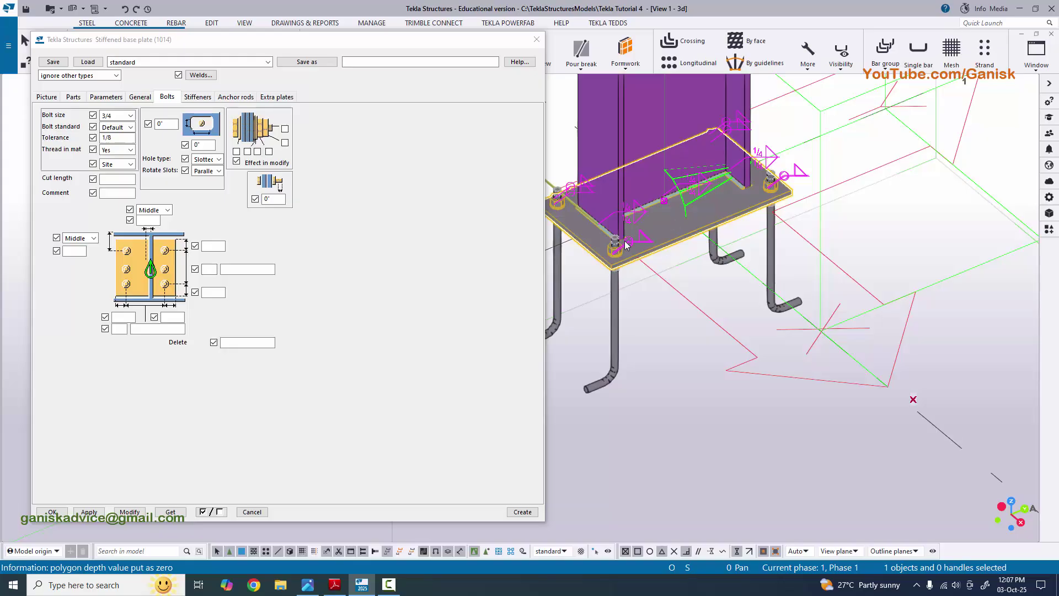
left_click(334, 584)
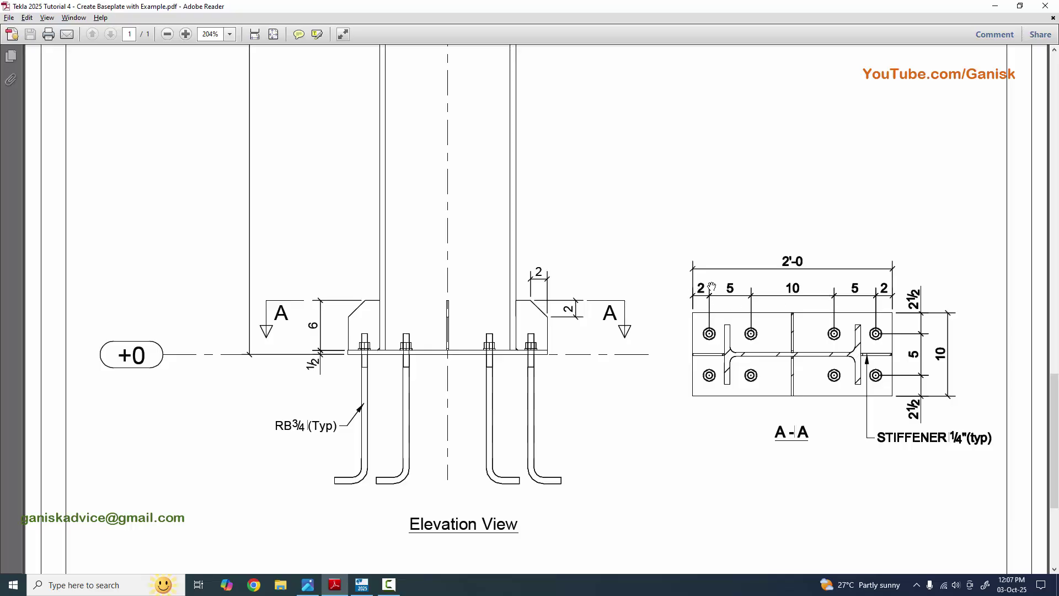
left_click(361, 584)
left_click(213, 245)
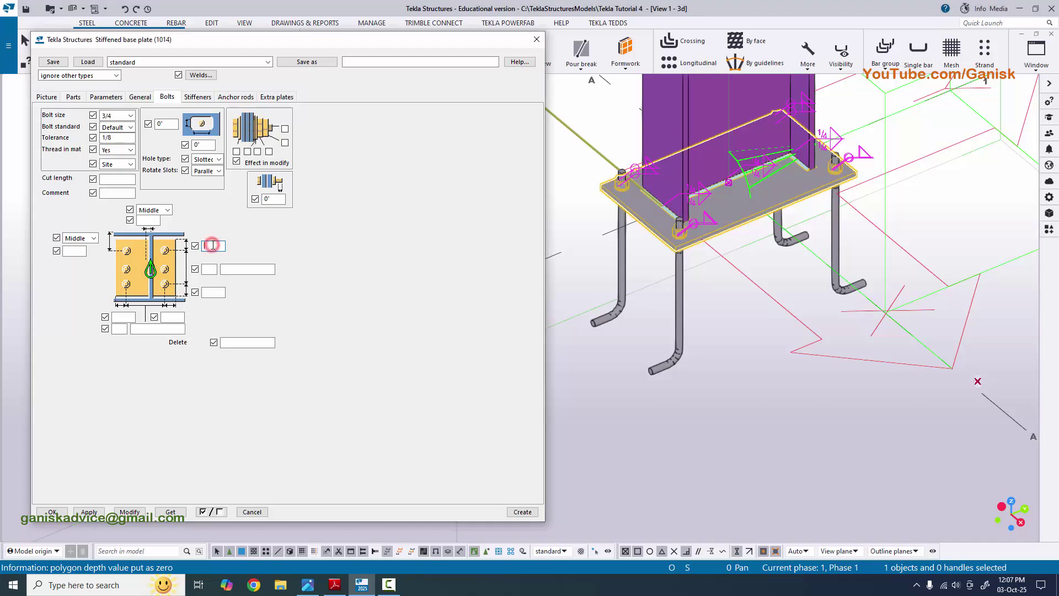
type("2")
left_click(213, 292)
type("2")
left_click(129, 512)
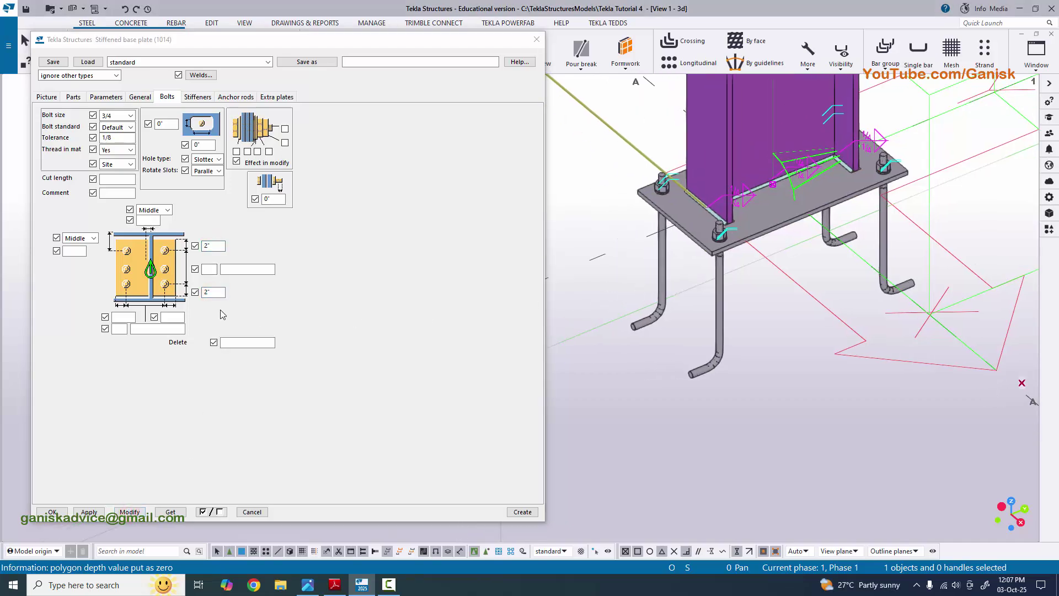
Check section A-A in the PDF and set the number of bolts along the base plate's length to 4
left_click(208, 270)
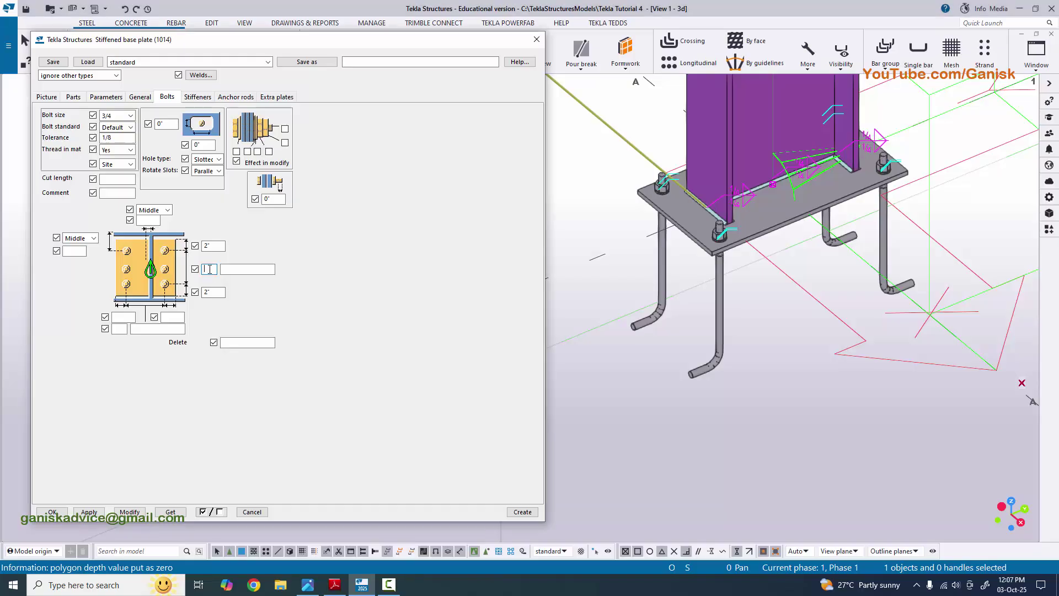
left_click(335, 585)
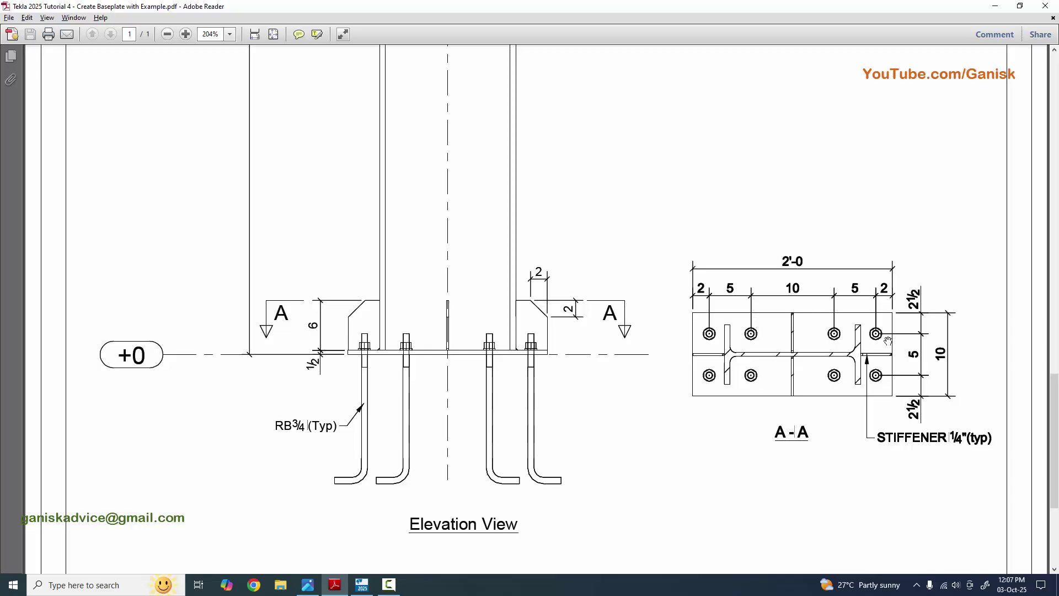
left_click(361, 585)
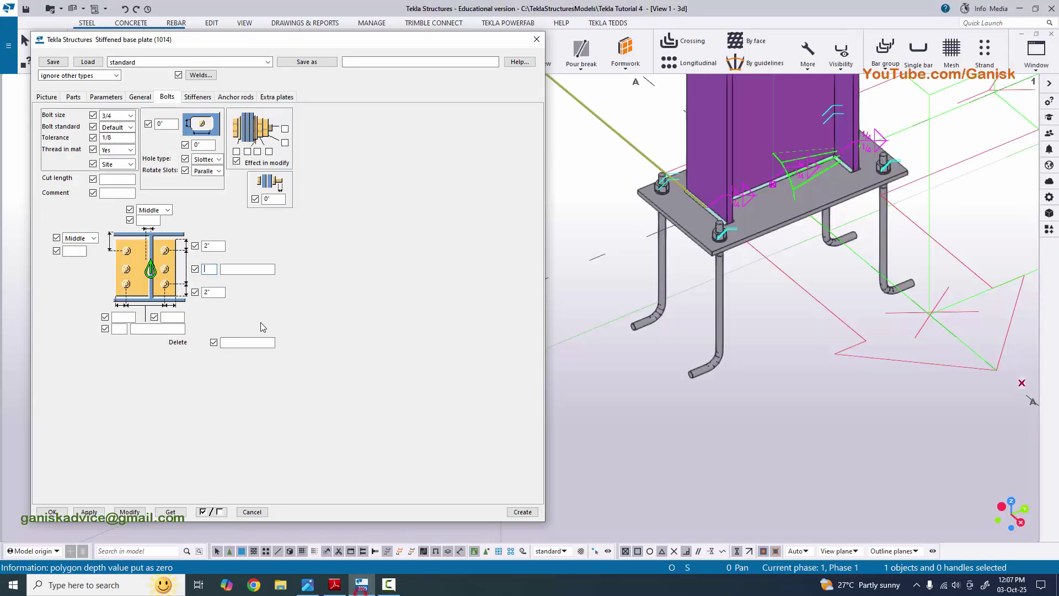
type("4")
Check the spacings in the PDF, set the lengthwise bolt spacings to 5 10 5, and apply them to the selected base plate component
left_click(236, 269)
left_click(335, 583)
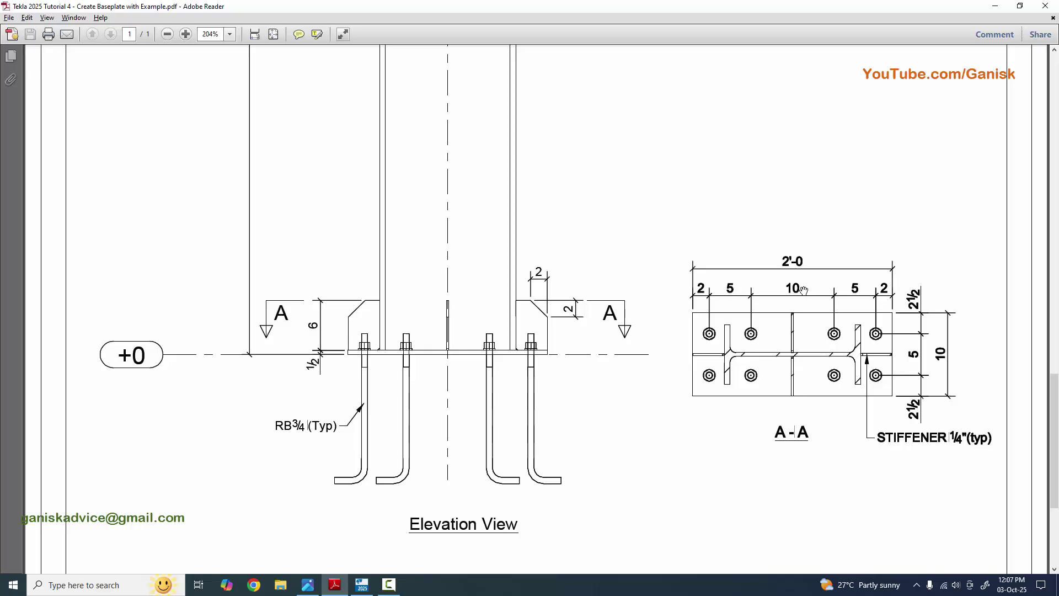
left_click(361, 583)
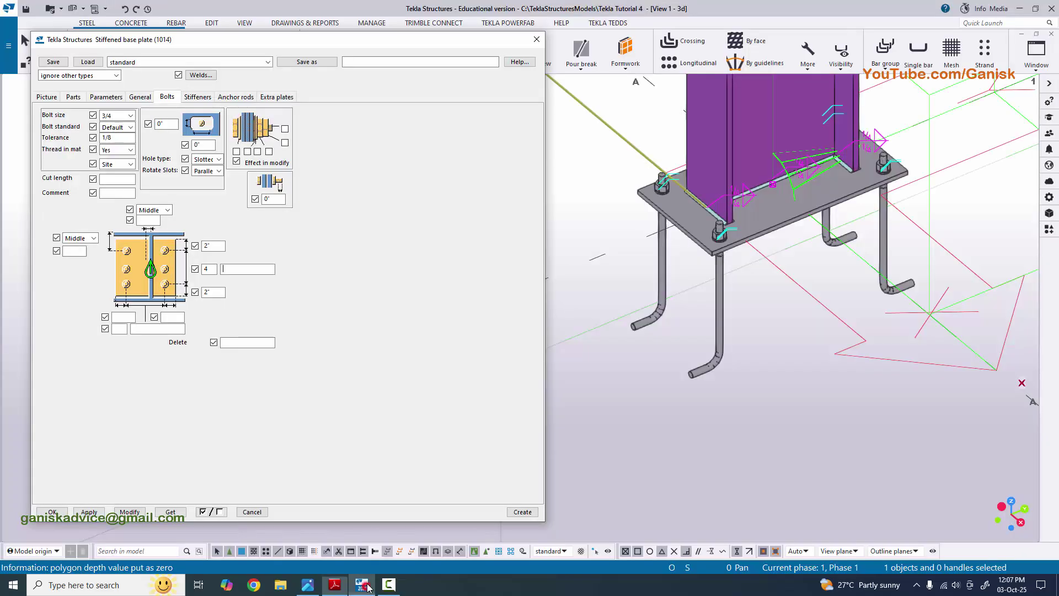
left_click(234, 271)
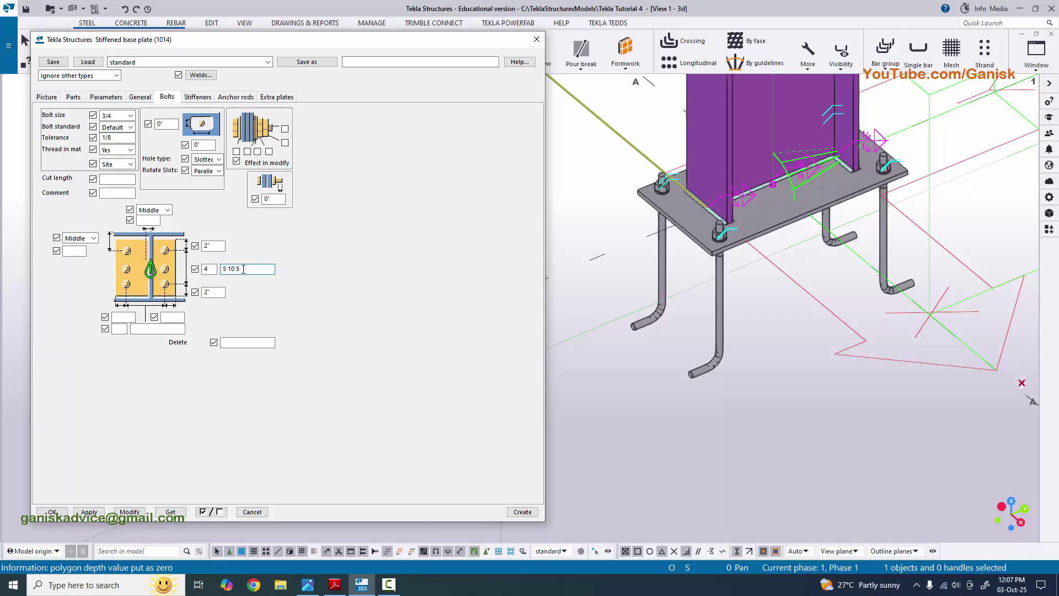
left_click(251, 266)
left_click(130, 506)
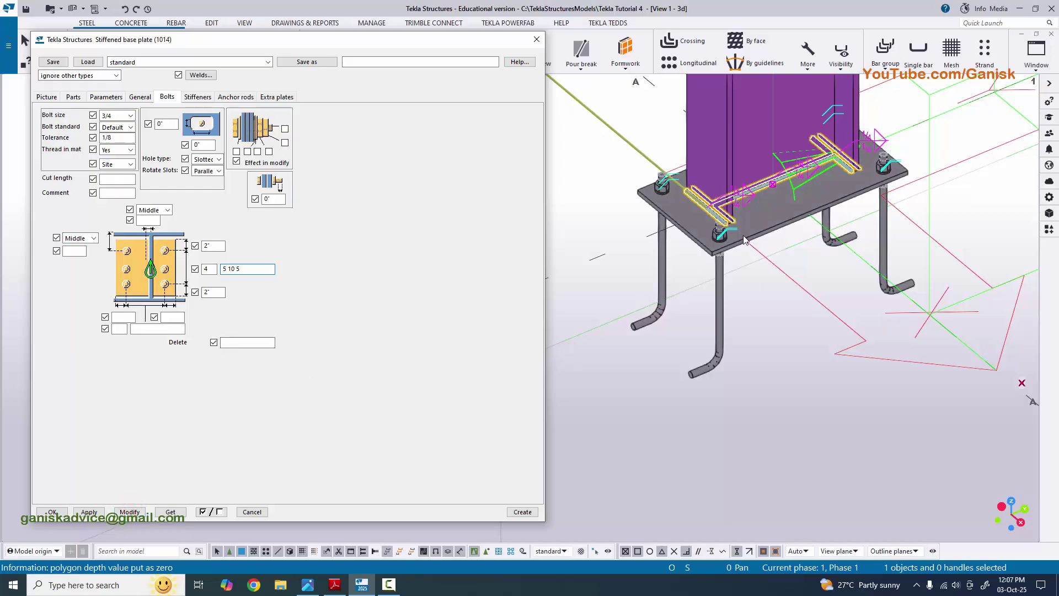
left_click(771, 232)
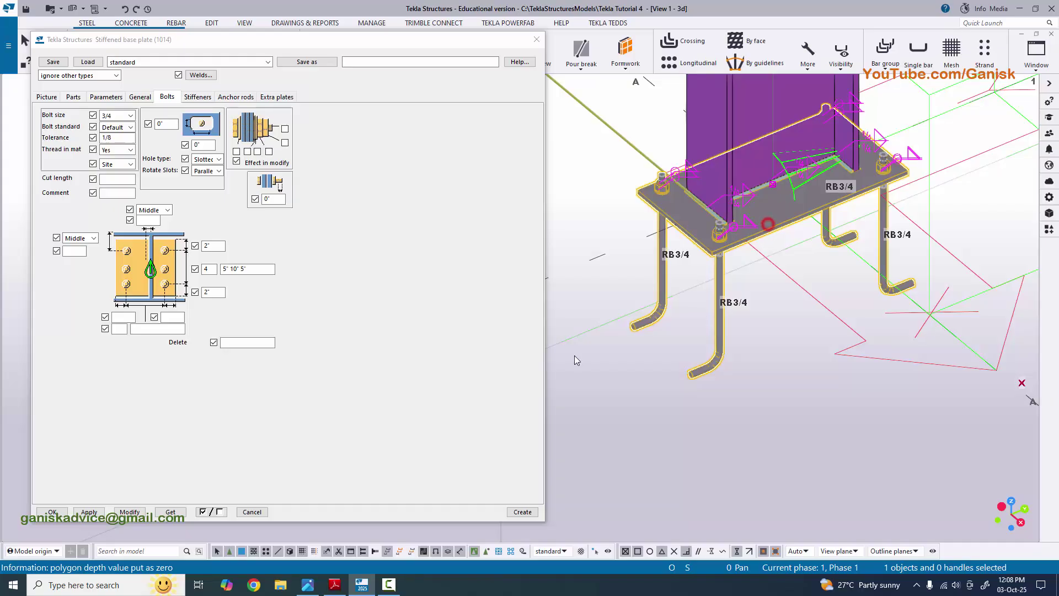
left_click(130, 512)
scroll(756, 314, "up", 1)
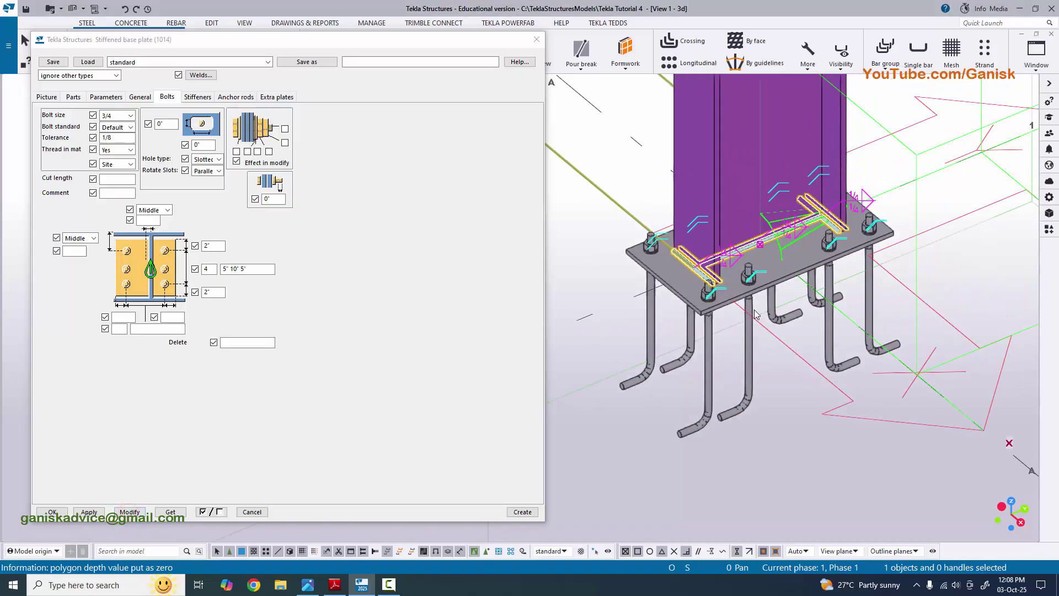
scroll(756, 313, "up", 1)
scroll(754, 315, "down", 1)
middle_click_drag(739, 326, 770, 310)
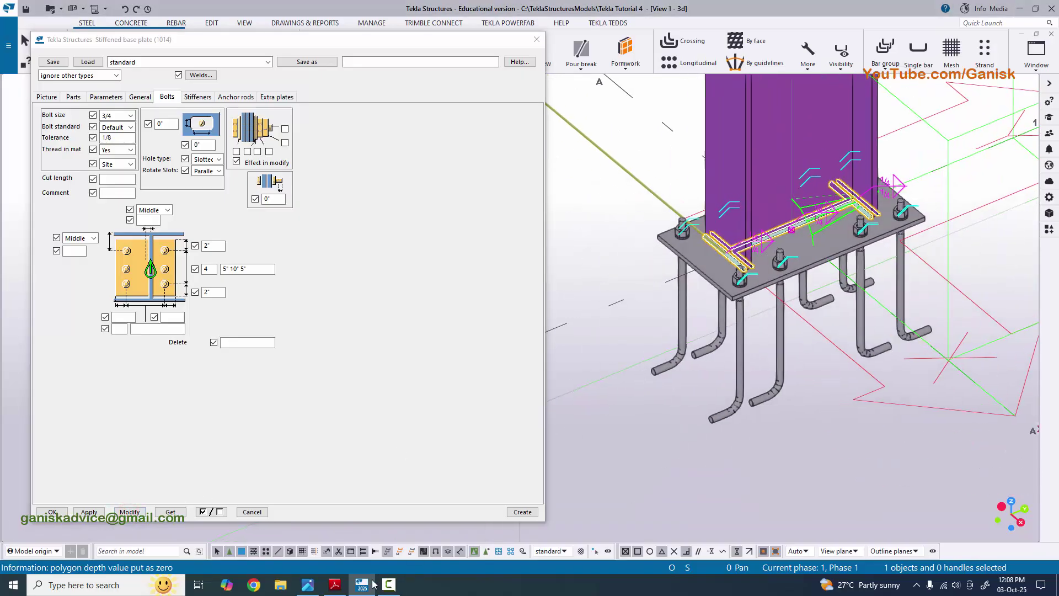
Check the widthwise edge distances in section A-A of the PDF and set both bolt edge distances to 2.5 inches
left_click(335, 584)
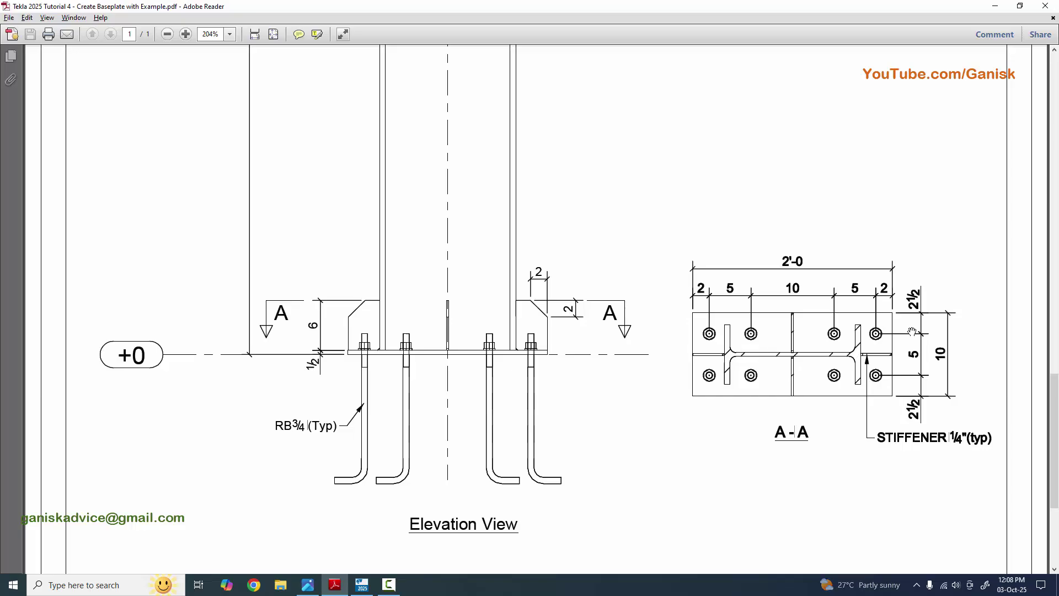
left_click(356, 582)
left_click(127, 316)
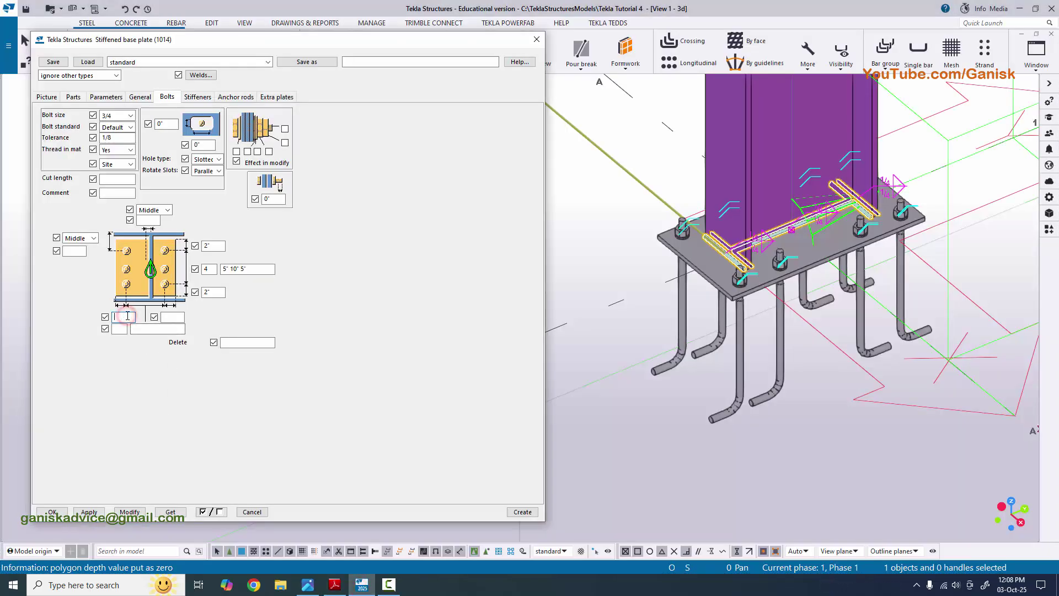
type("2.5")
left_click(171, 317)
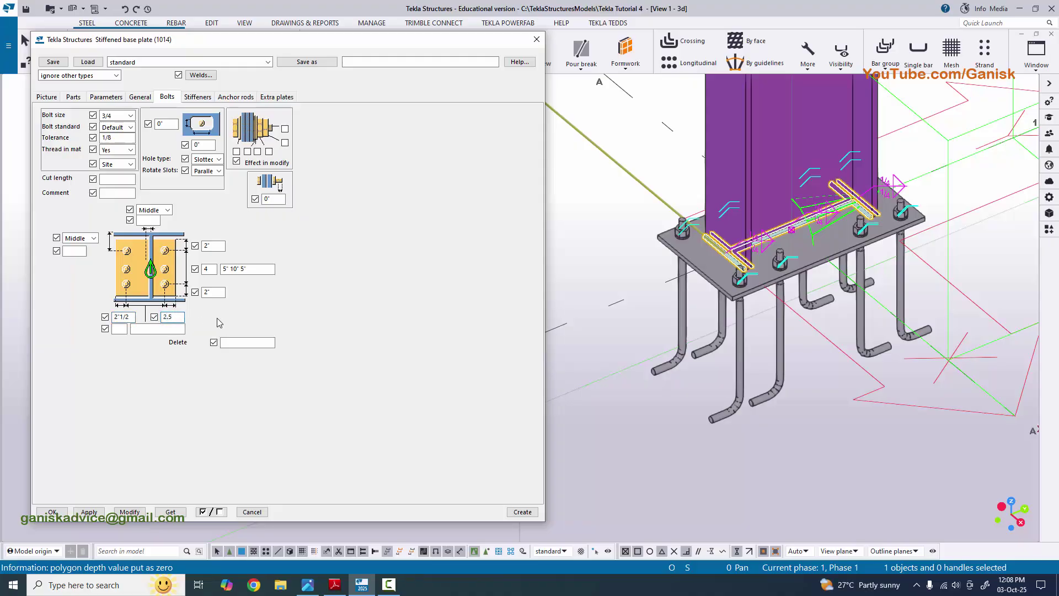
Set 2 bolts across the plate's width with a 5" spacing, as in PDF section A-A, and apply the change
left_click(116, 329)
left_click(335, 585)
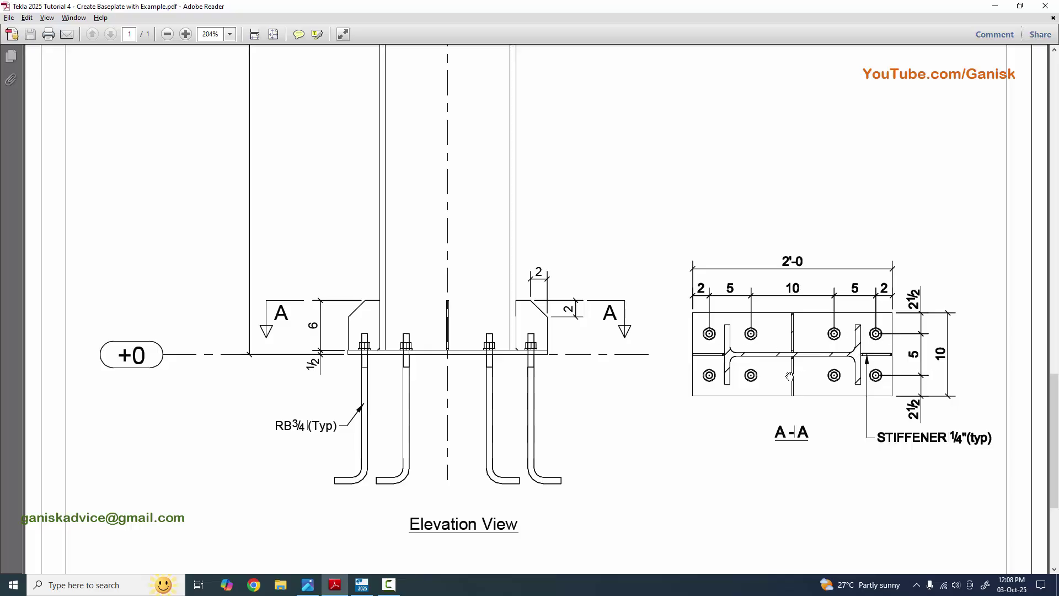
left_click(362, 585)
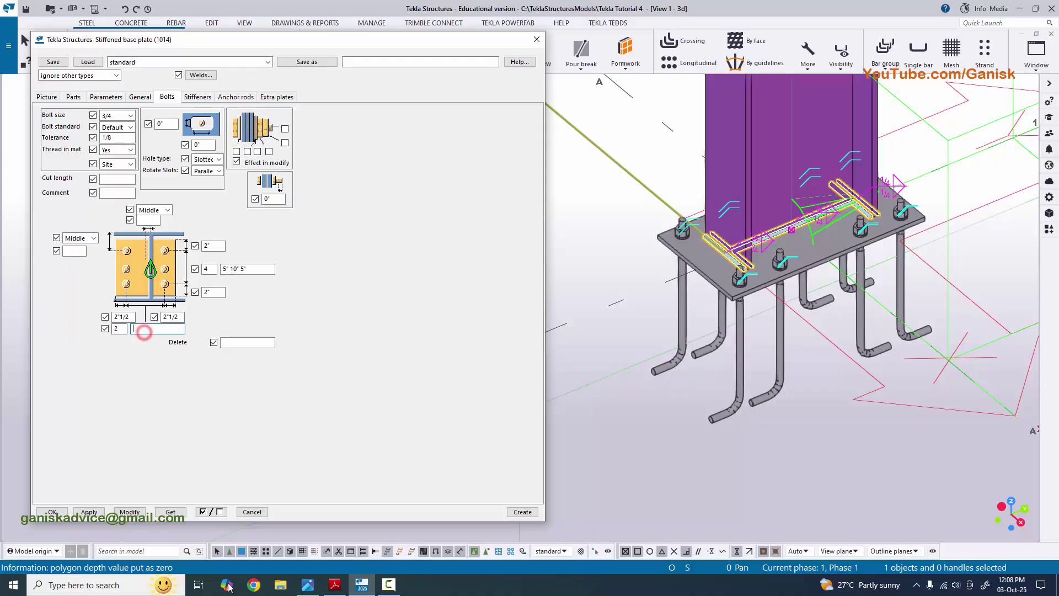
left_click(335, 585)
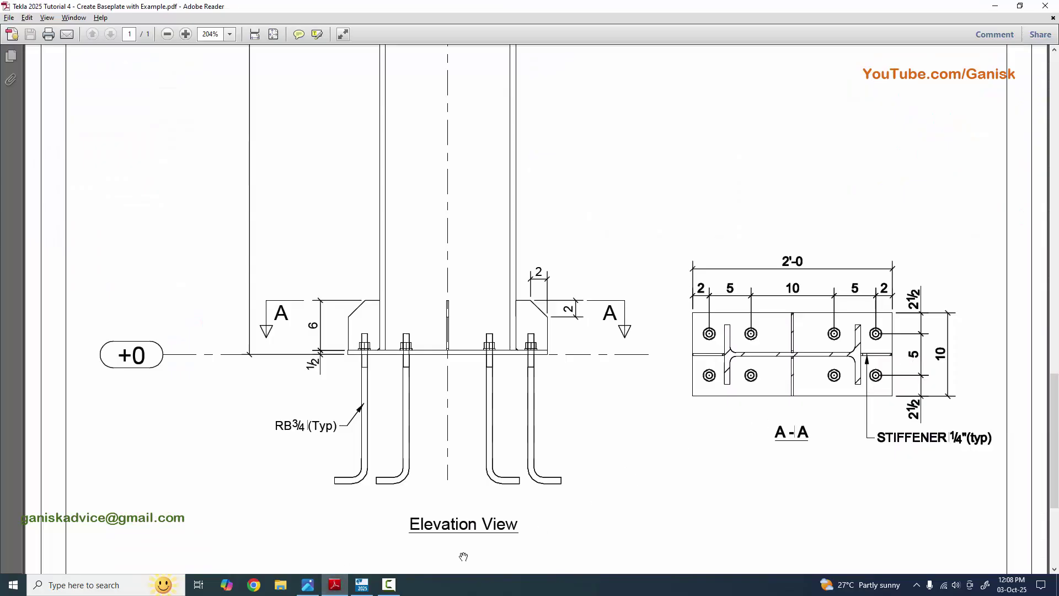
left_click(362, 585)
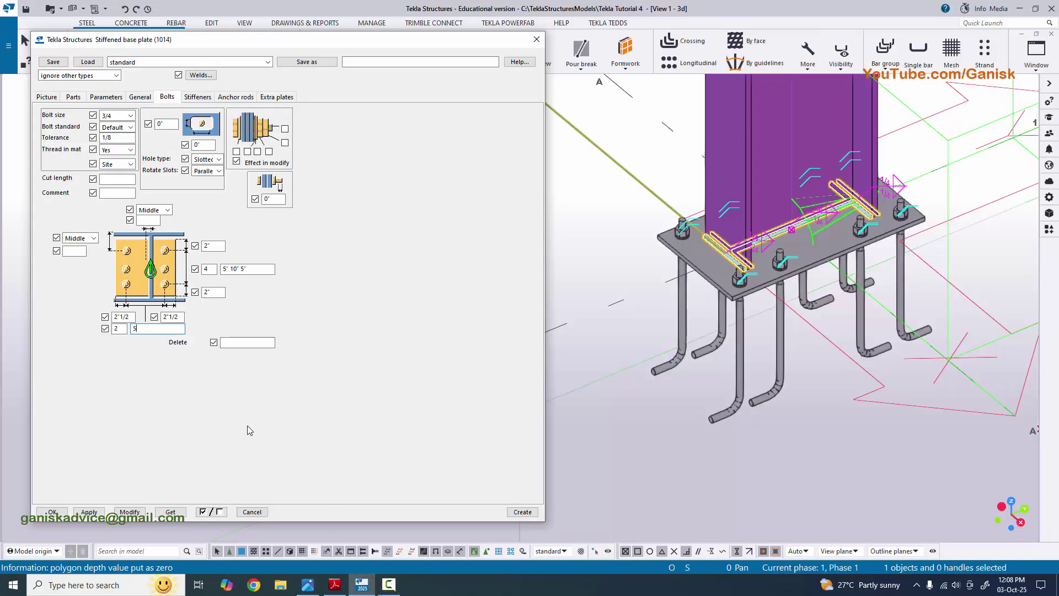
left_click(130, 512)
scroll(731, 306, "up", 5)
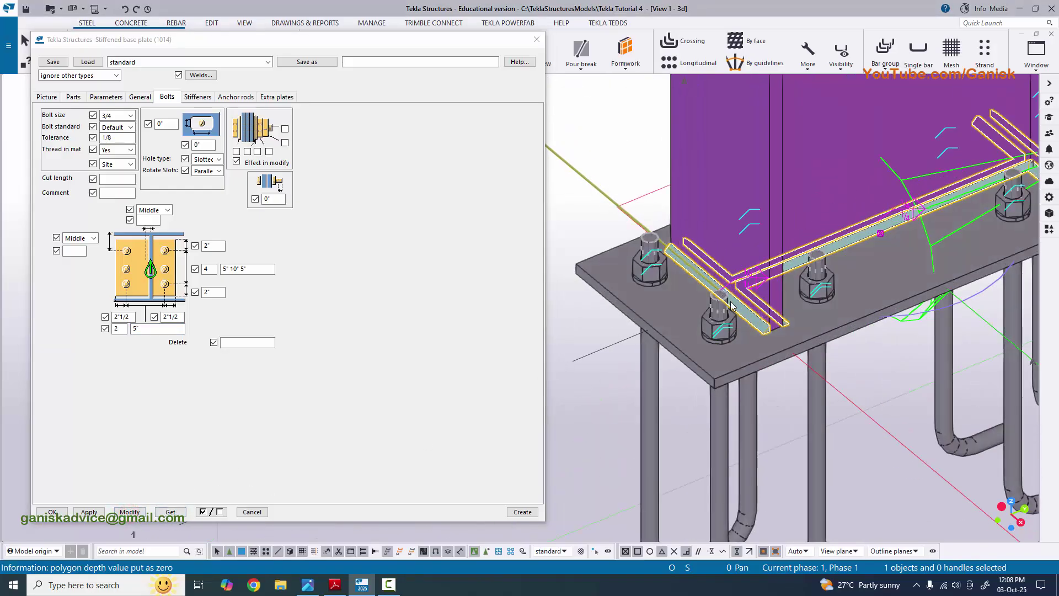
scroll(731, 306, "up", 2)
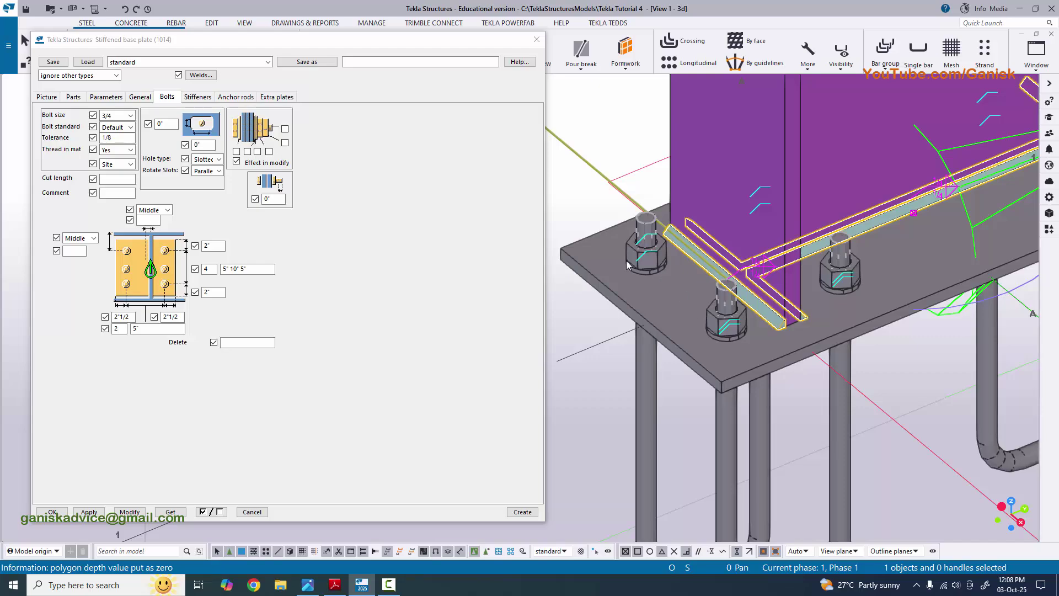
scroll(623, 265, "down", 5)
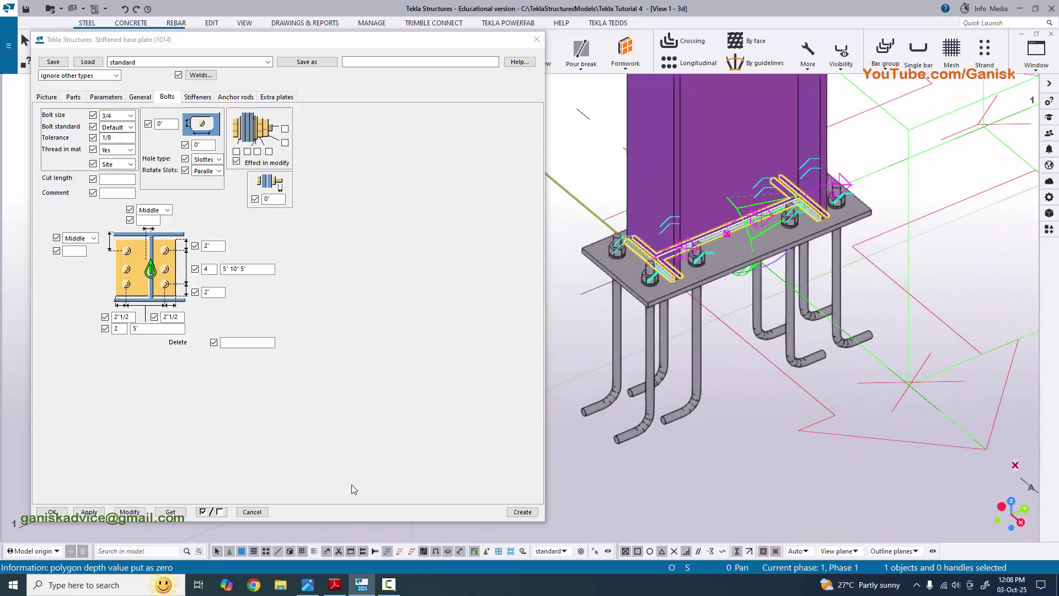
Check the stiffeners in the PDF, choose the arrangement with one centred stiffener outside each column flange, and apply it to the component
left_click(331, 586)
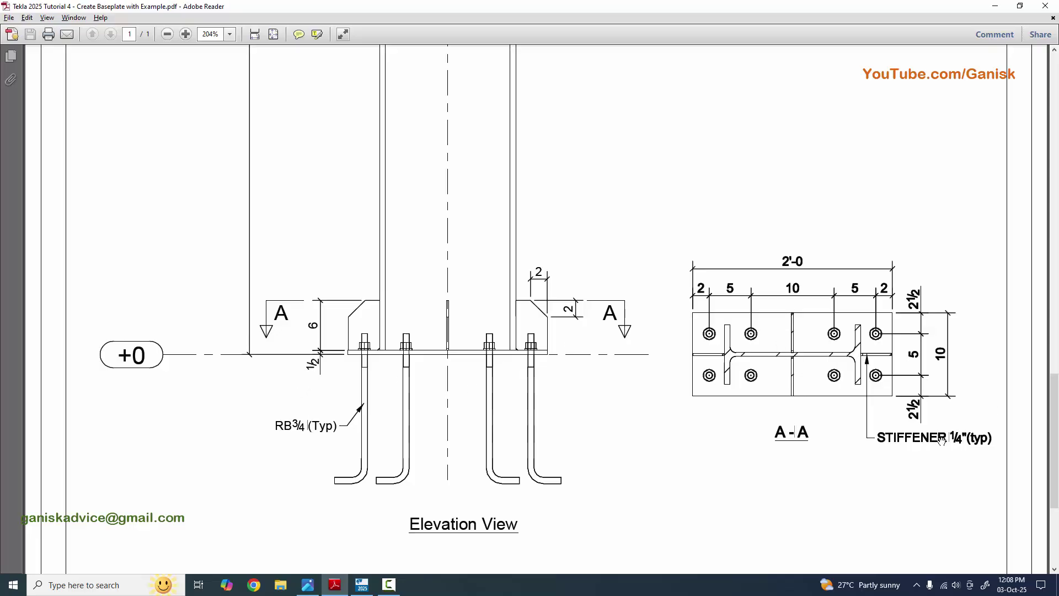
left_click(361, 584)
scroll(744, 274, "up", 2)
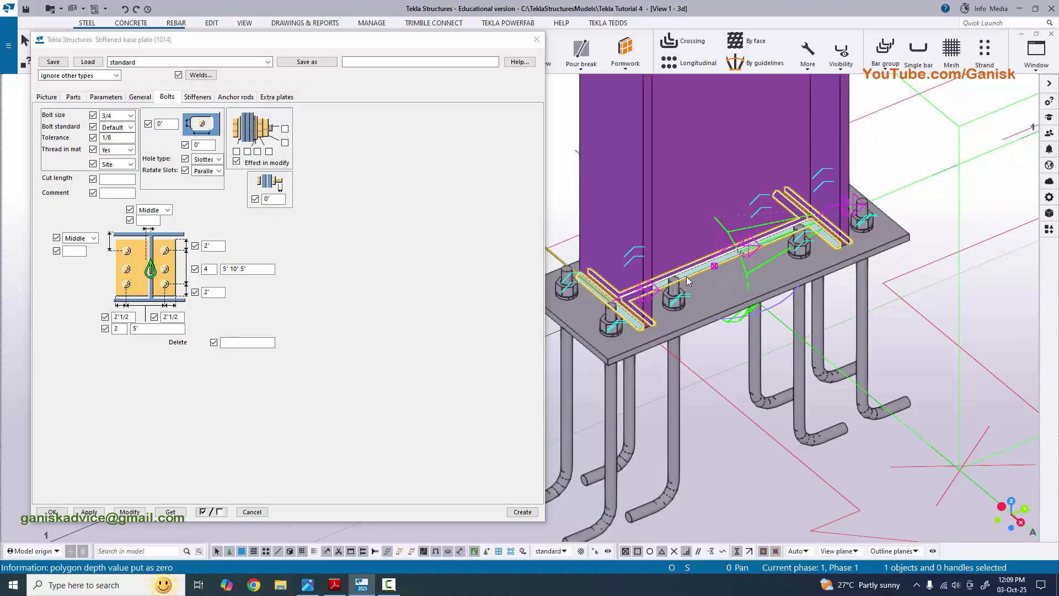
middle_click_drag(569, 303, 656, 284)
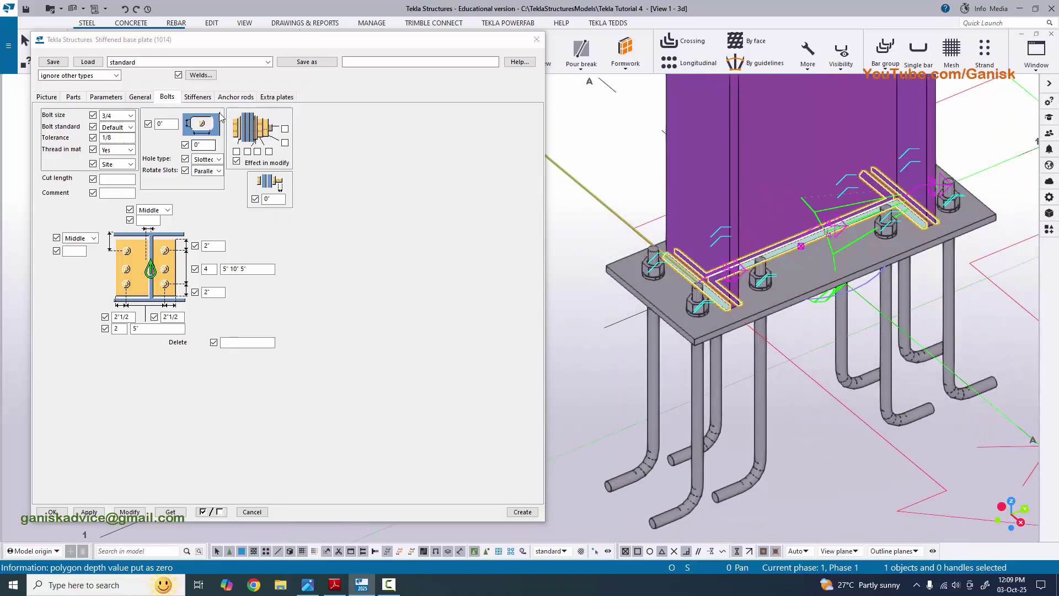
left_click(186, 97)
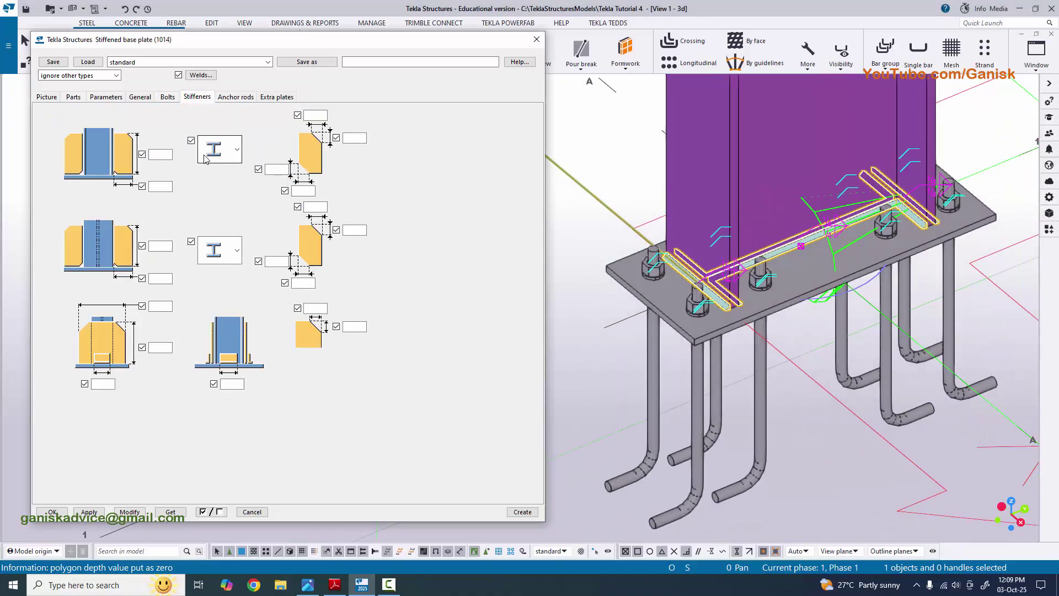
left_click(220, 160)
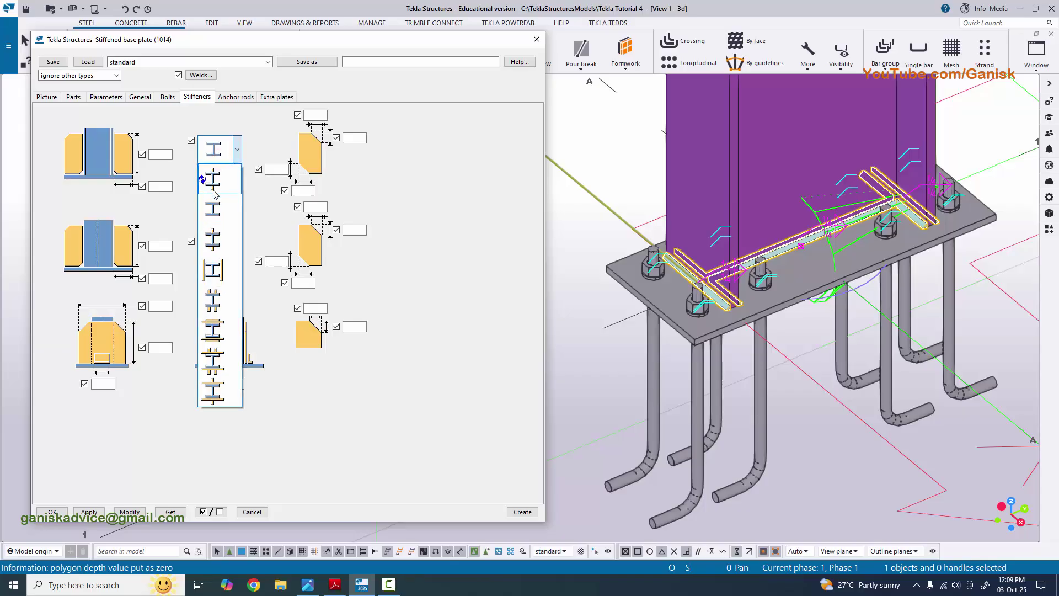
left_click(219, 239)
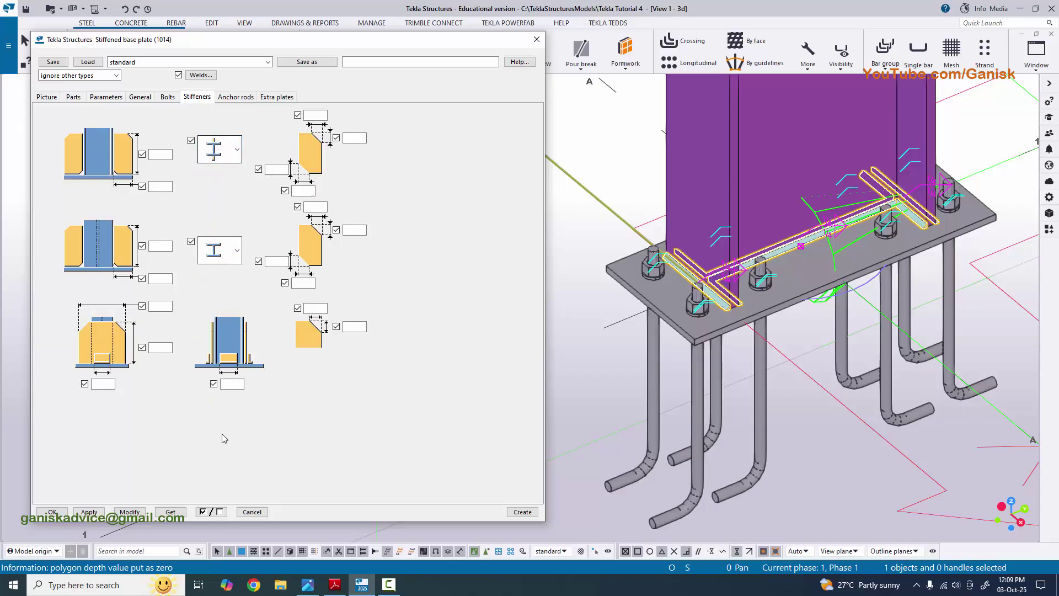
left_click(129, 512)
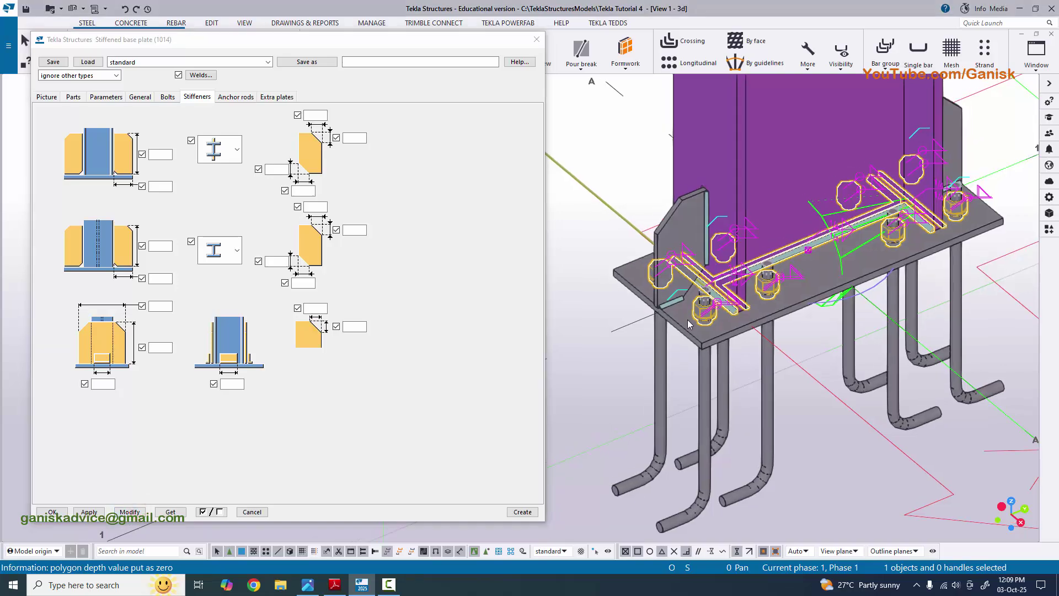
scroll(689, 320, "up", 3)
scroll(664, 249, "down", 1)
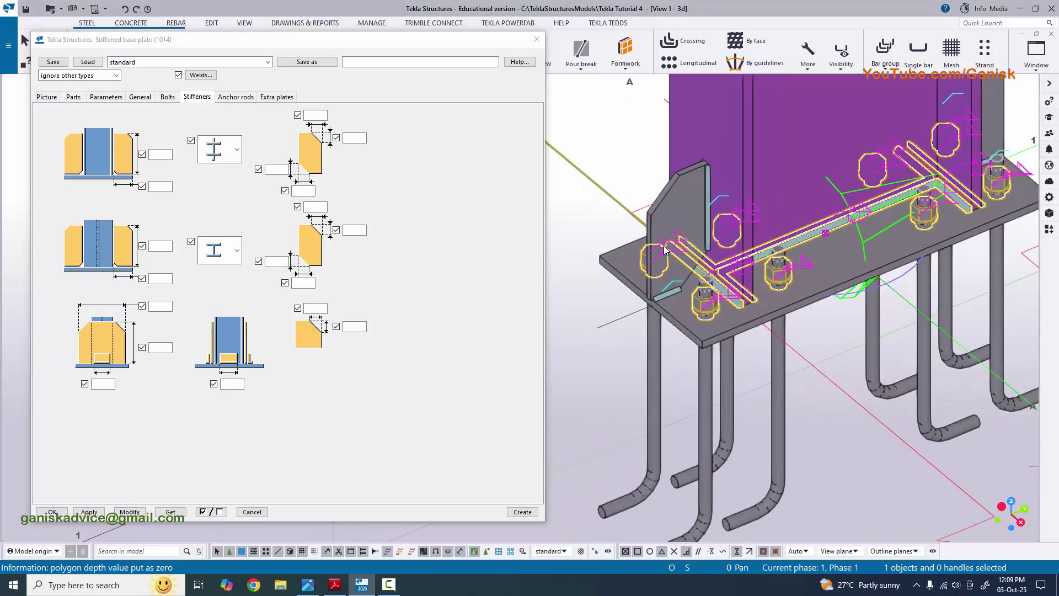
scroll(670, 220, "up", 1)
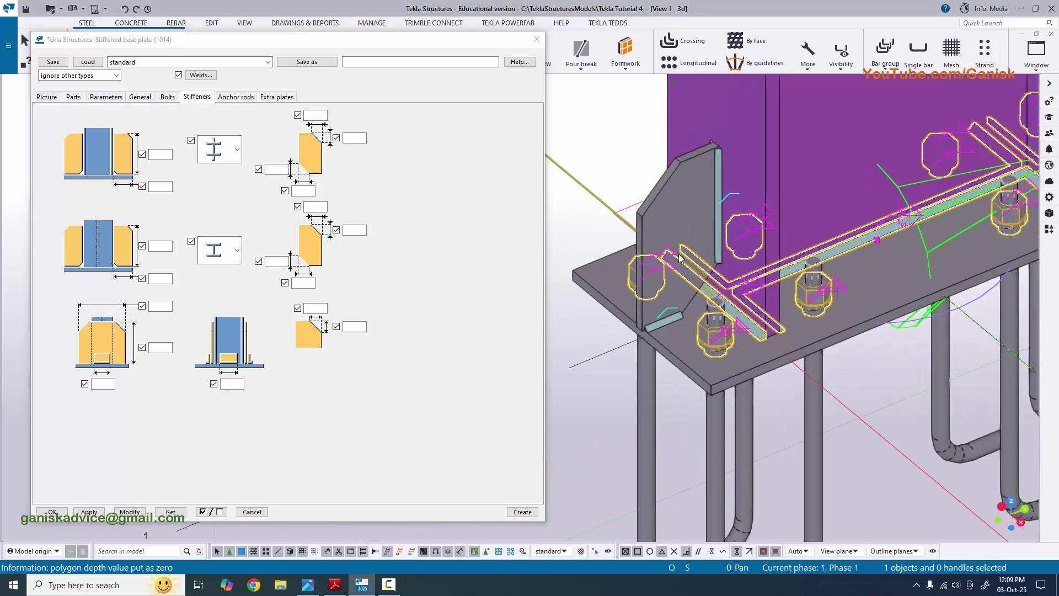
Check the stiffener height in the PDF elevation, set the flange stiffener height to 6", and apply the change
left_click(335, 584)
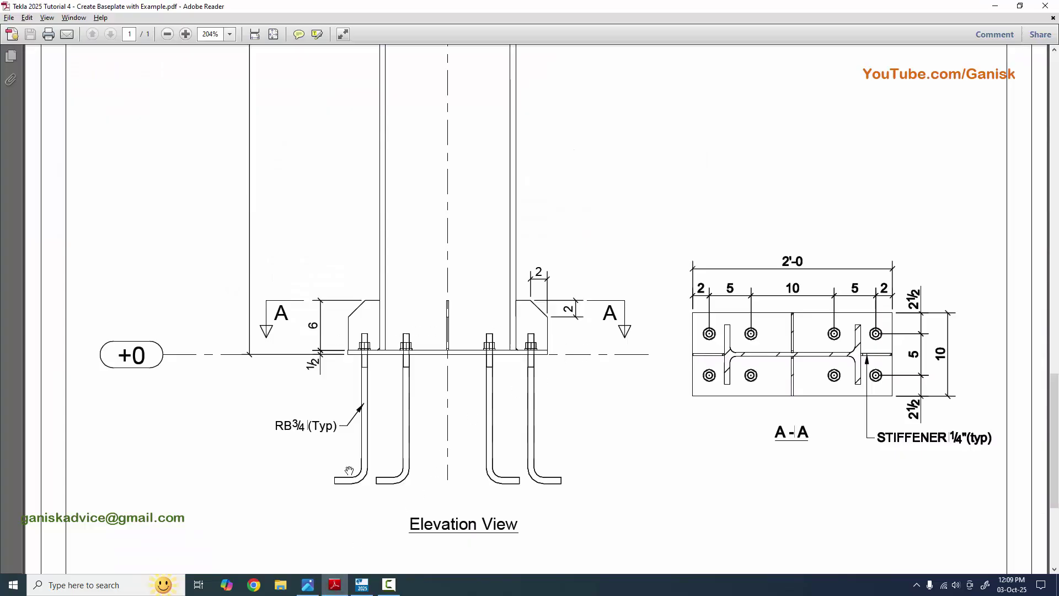
left_click(361, 584)
left_click(159, 157)
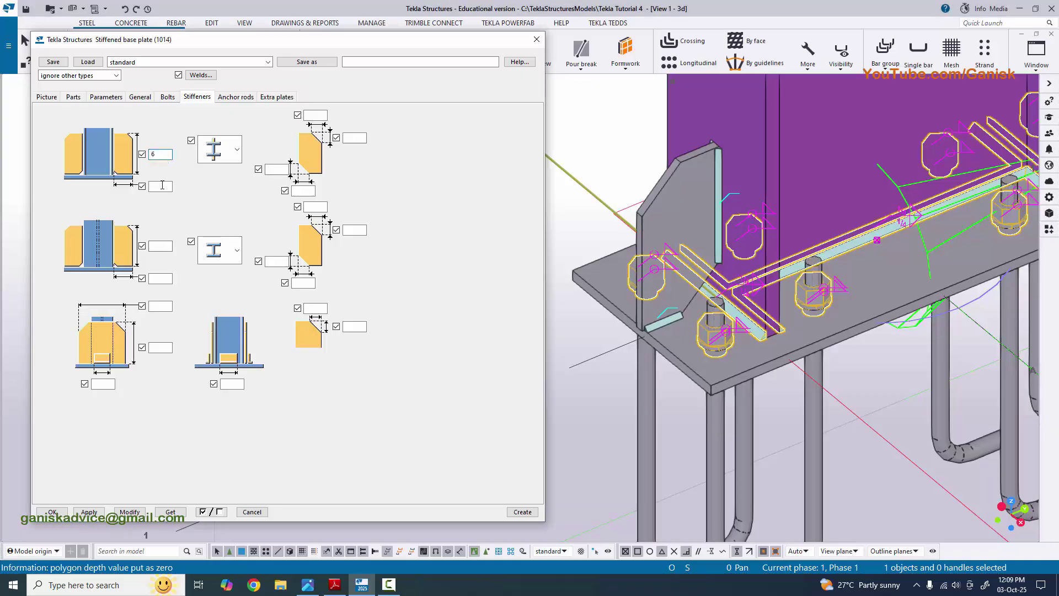
type("6\"")
left_click(132, 512)
scroll(648, 385, "up", 5)
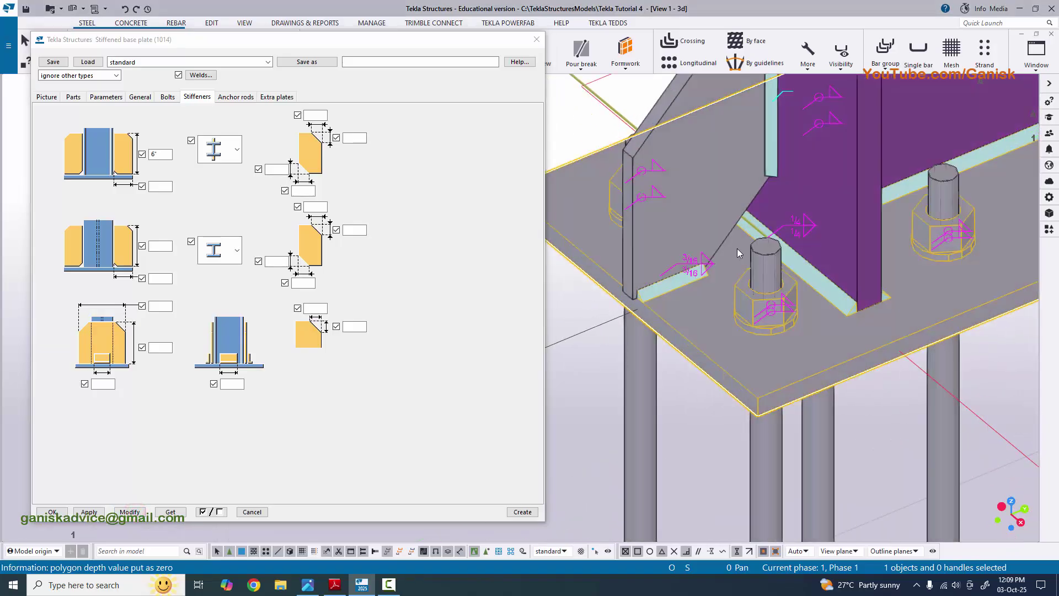
scroll(714, 258, "down", 3)
Check the flange stiffener's corner dimensions in the PDF elevation
left_click(335, 584)
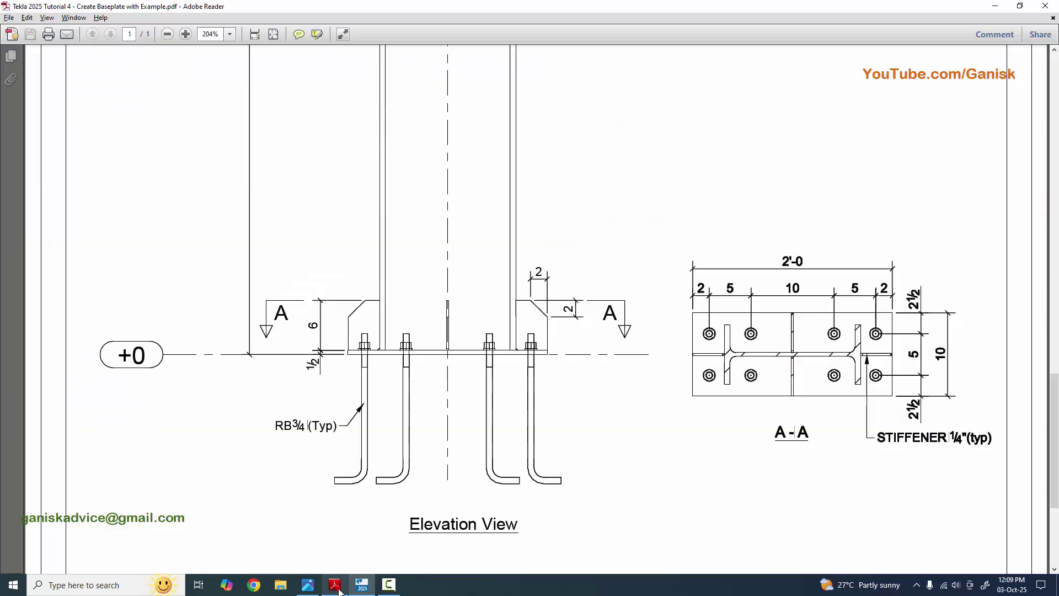
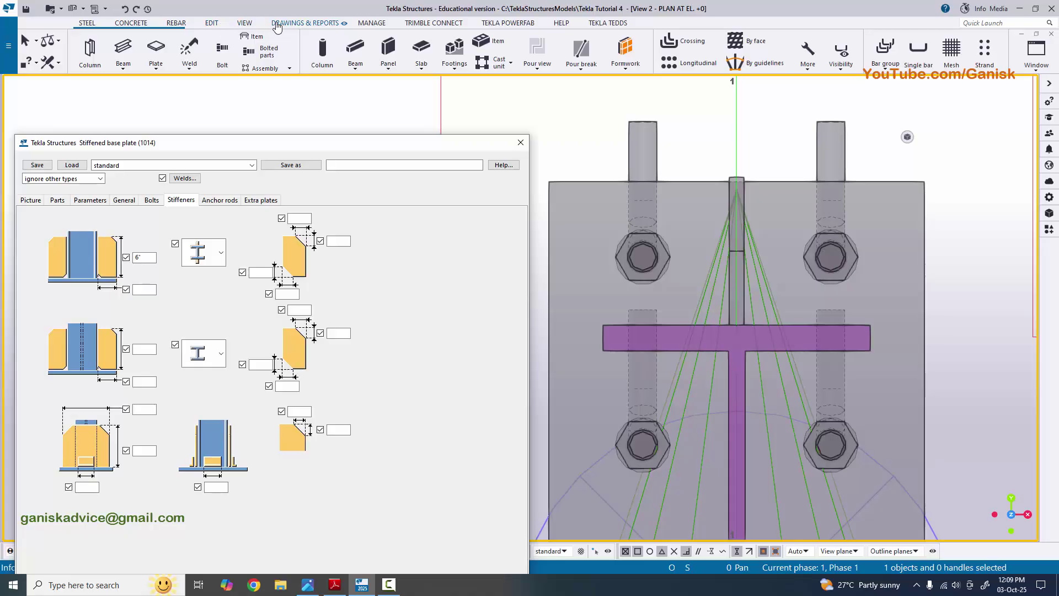
Measure the vertical distance from the column flange's outer face to the base plate's edge in the plan view
left_click(214, 27)
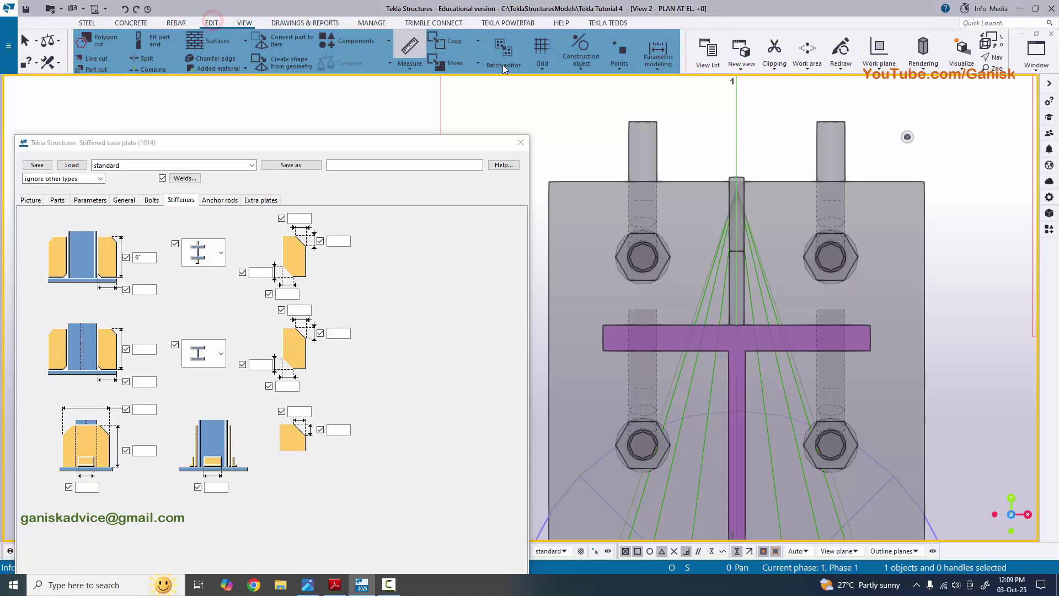
left_click(421, 67)
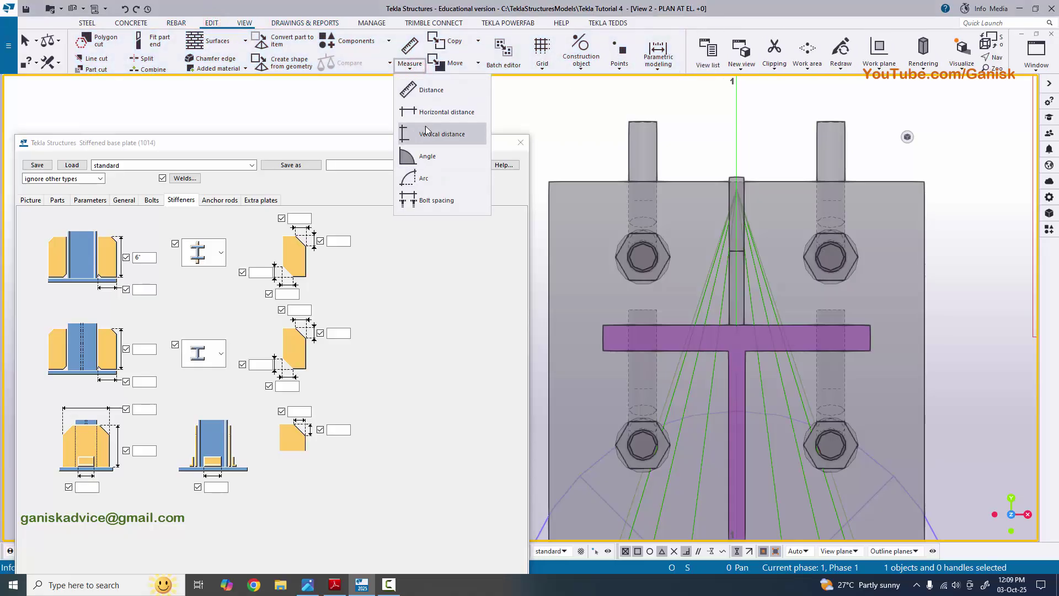
left_click(441, 135)
scroll(767, 248, "up", 5)
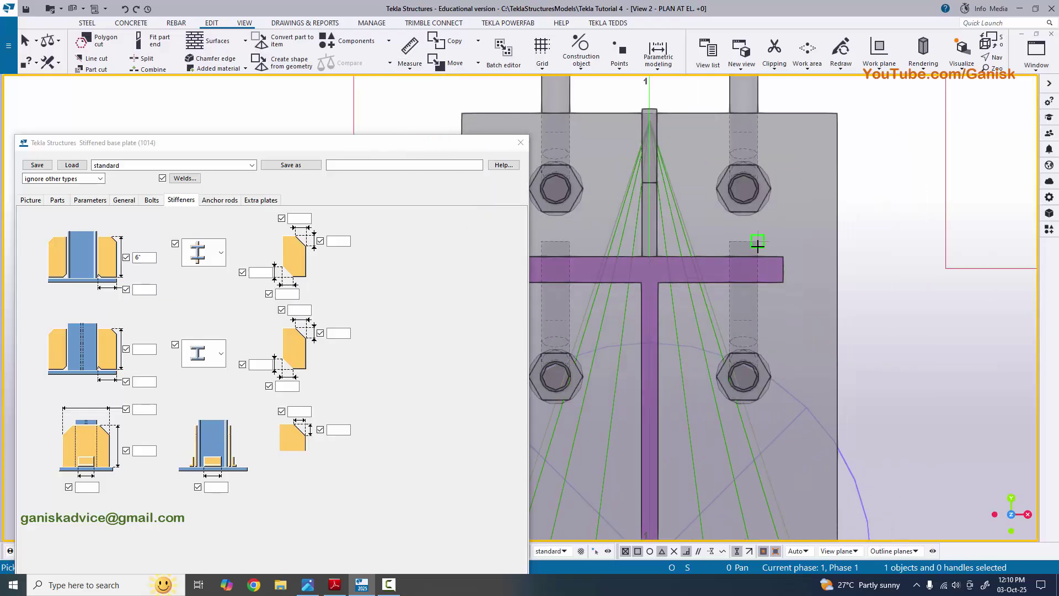
left_click(786, 253)
scroll(783, 210, "down", 3)
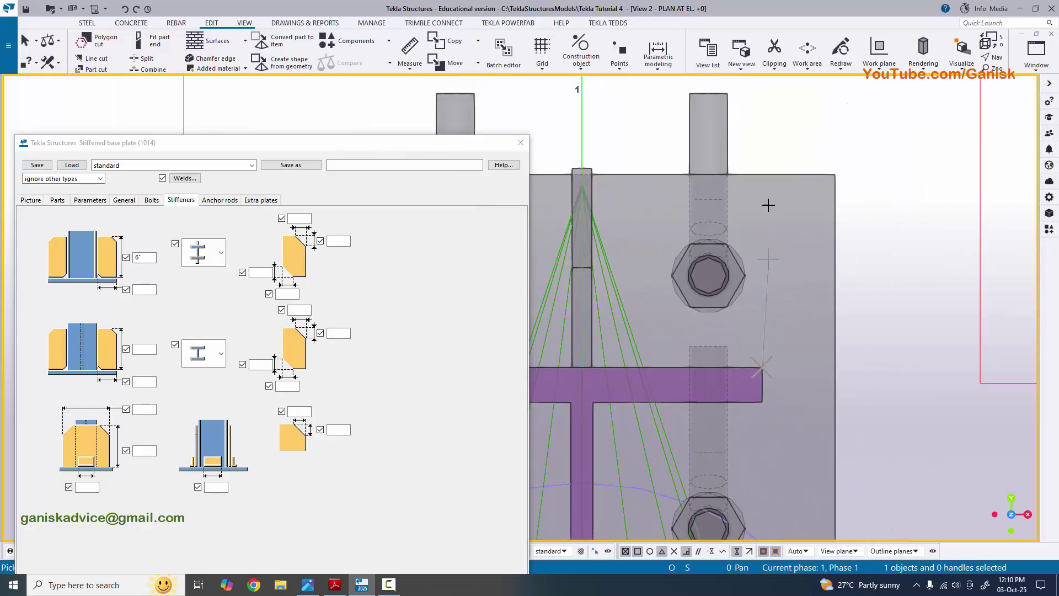
left_click(761, 175)
left_click(909, 232)
middle_click_drag(912, 286, 882, 253)
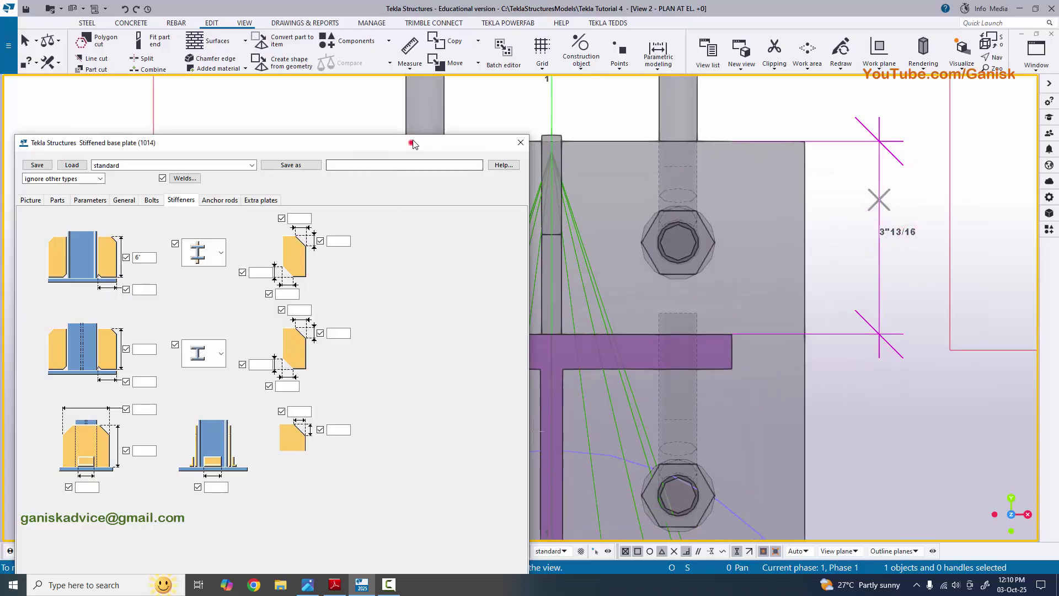
Set the flange stiffener width to 3"3/4, end the measuring command, reselect the base plate component and apply the change
left_click_drag(411, 143, 452, 60)
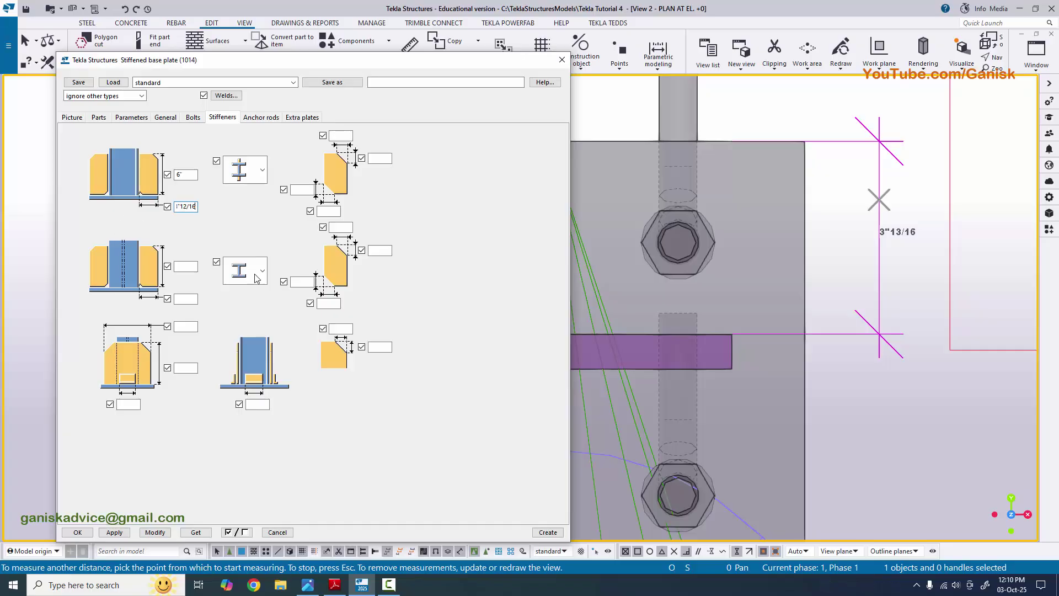
middle_click_drag(756, 269, 806, 271)
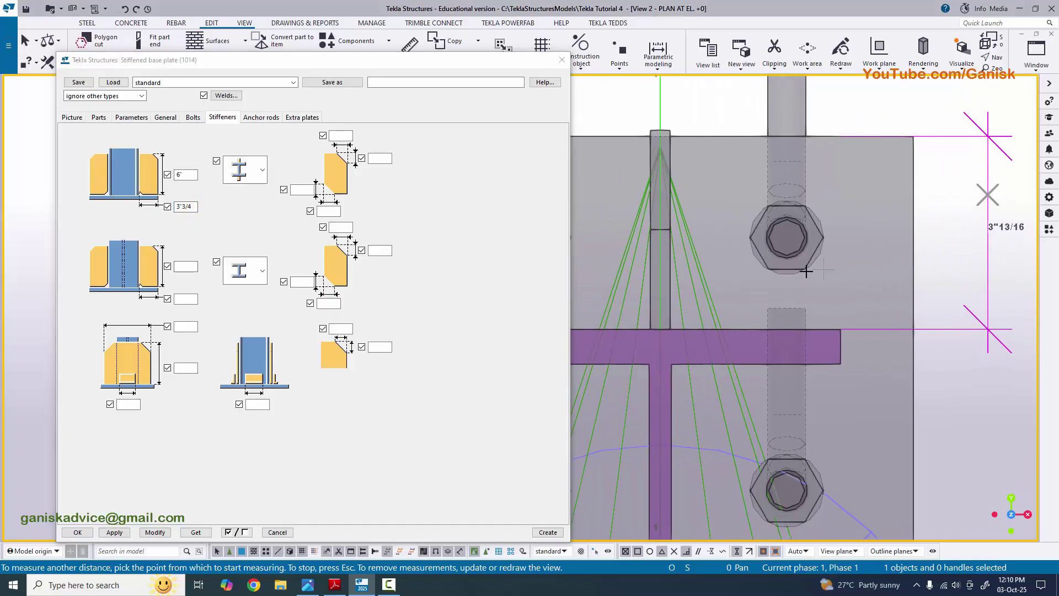
left_click(155, 532)
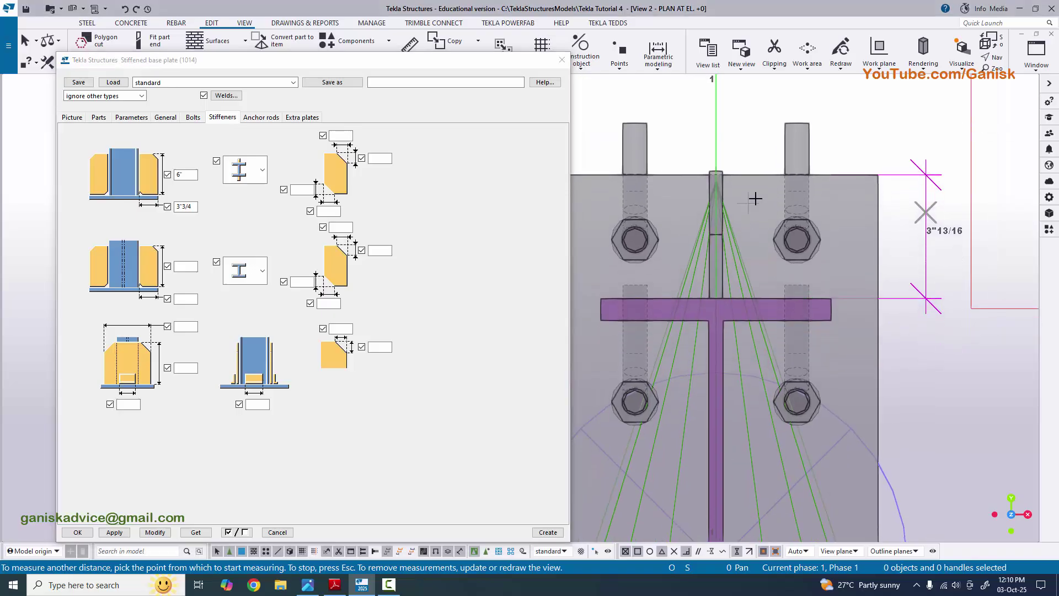
right_click(775, 105)
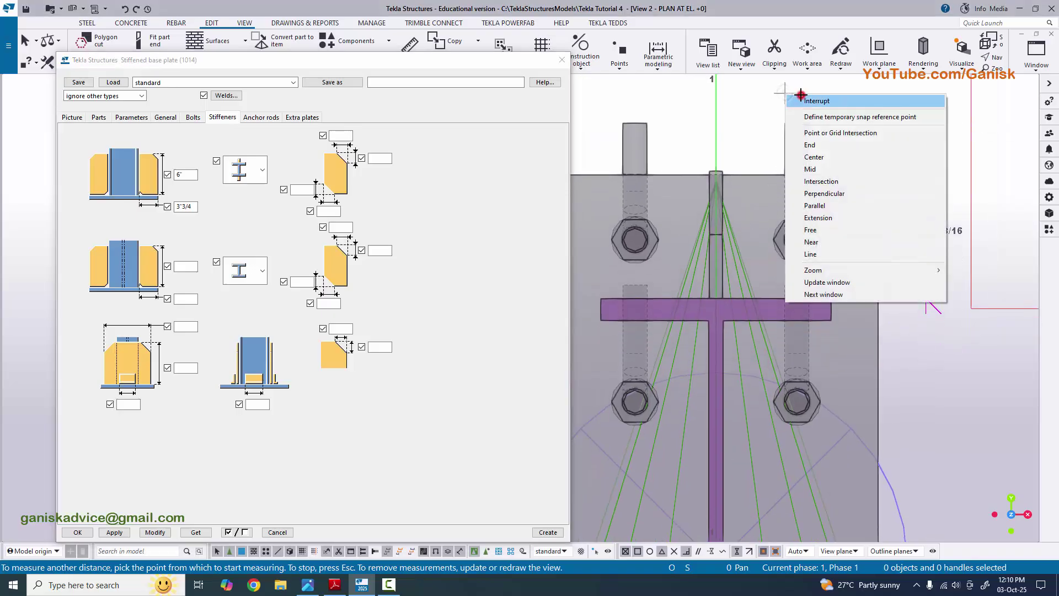
left_click(777, 99)
scroll(772, 190, "down", 2)
scroll(765, 300, "up", 2)
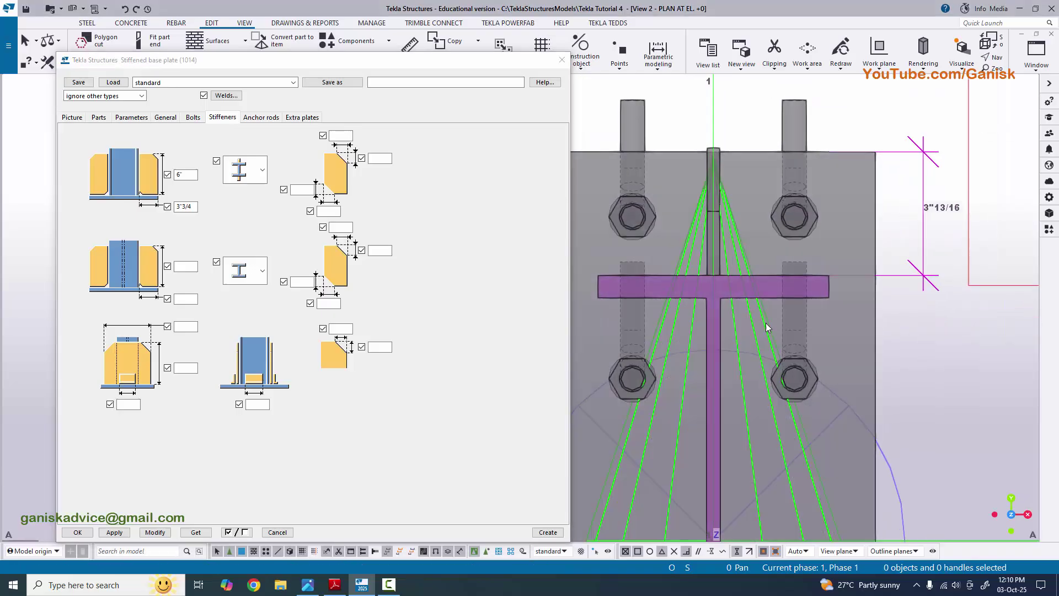
left_click(766, 325)
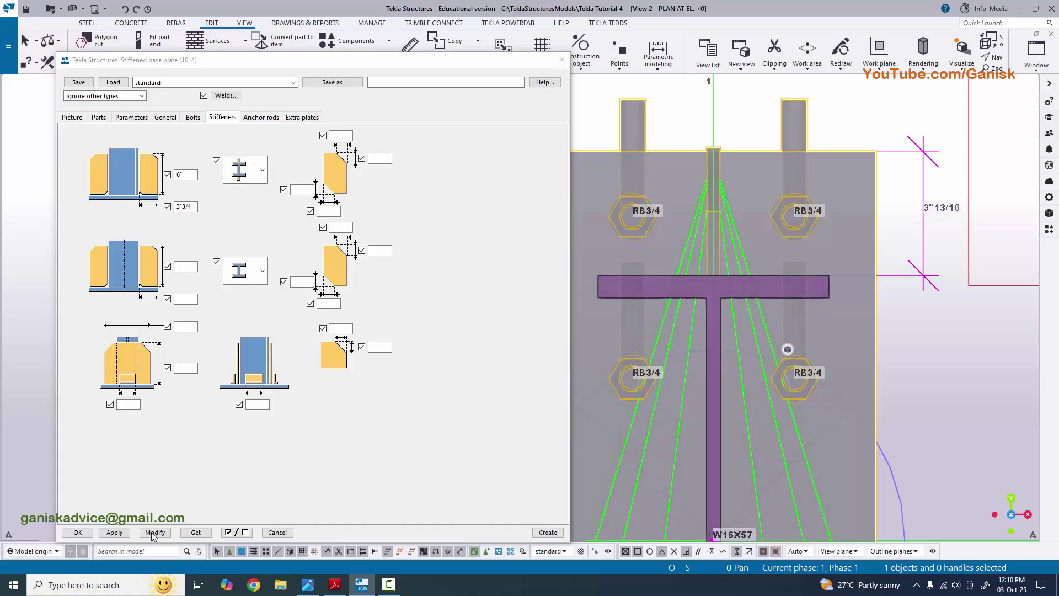
left_click(145, 536)
Examine the resized flange stiffeners in the plan view and in View 1 - 3d
scroll(737, 181, "up", 4)
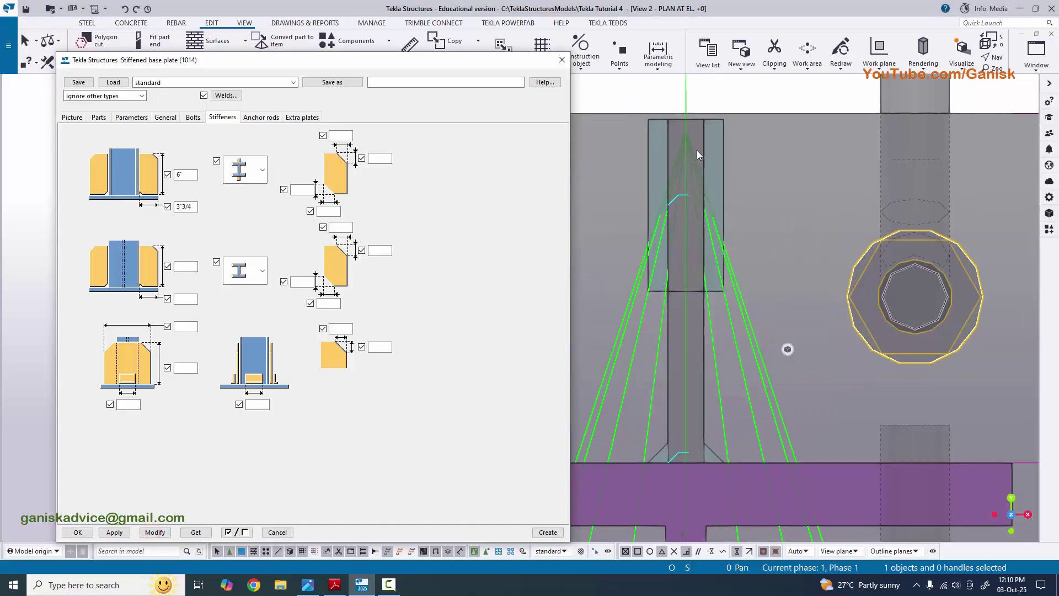
scroll(690, 176, "down", 4)
scroll(686, 203, "down", 3)
scroll(709, 259, "up", 3)
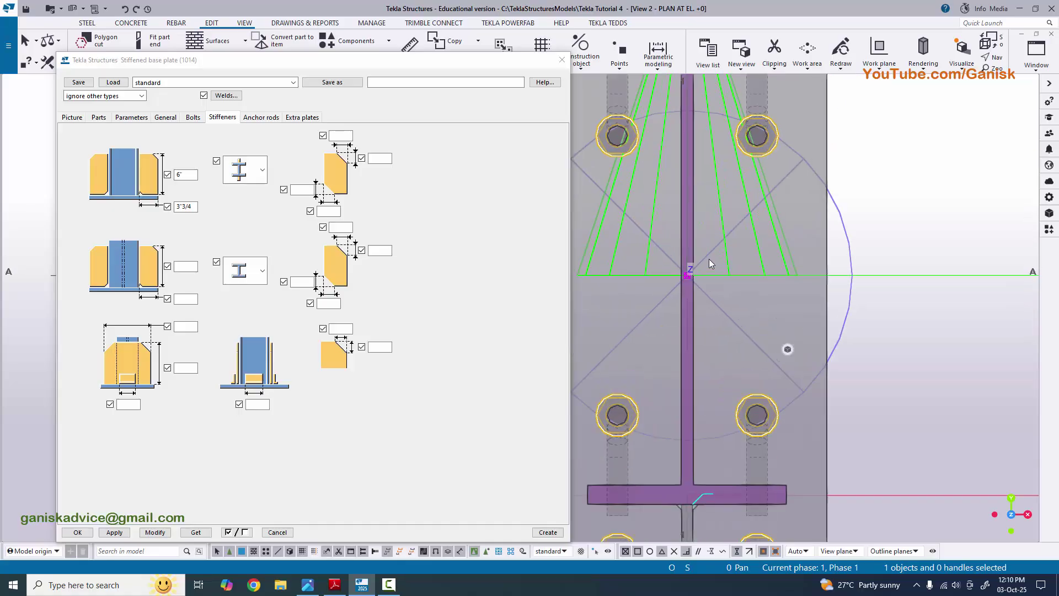
scroll(709, 270, "down", 3)
middle_click_drag(710, 269, 713, 226)
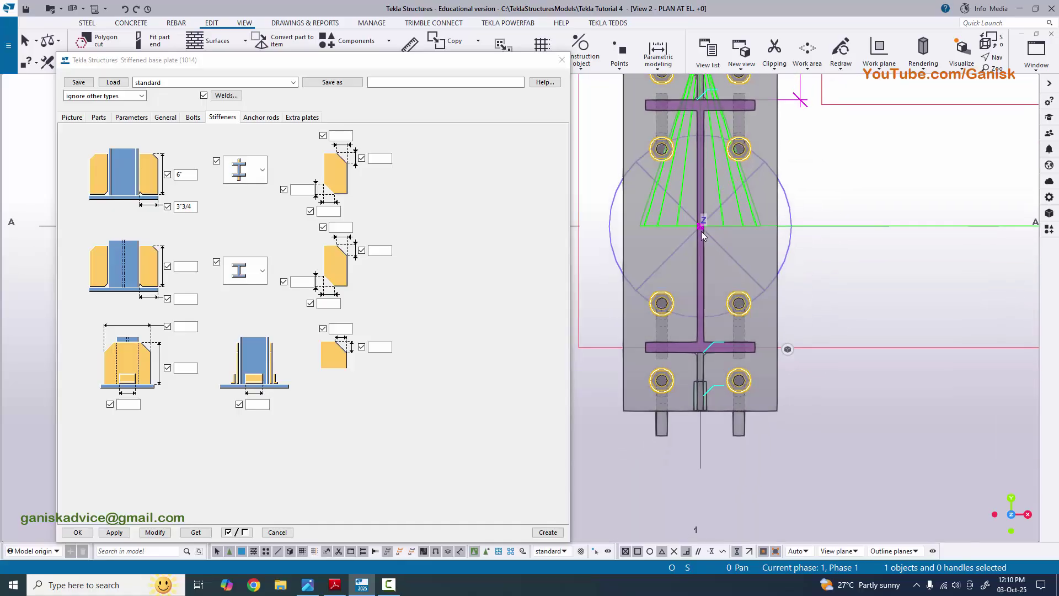
middle_click_drag(680, 120, 685, 154)
left_click(1034, 72)
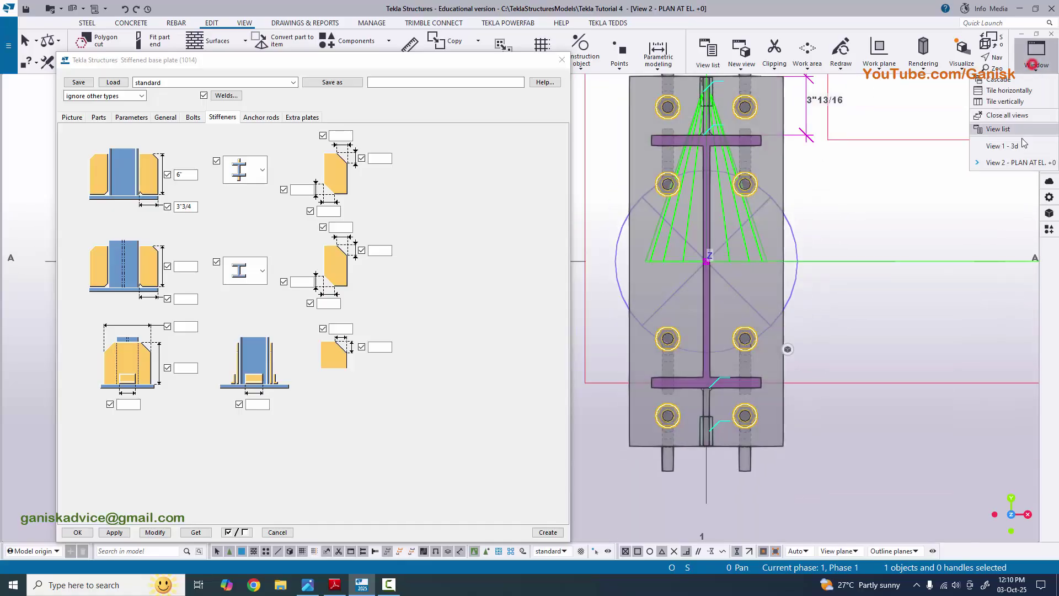
left_click(992, 142)
scroll(693, 194, "up", 1)
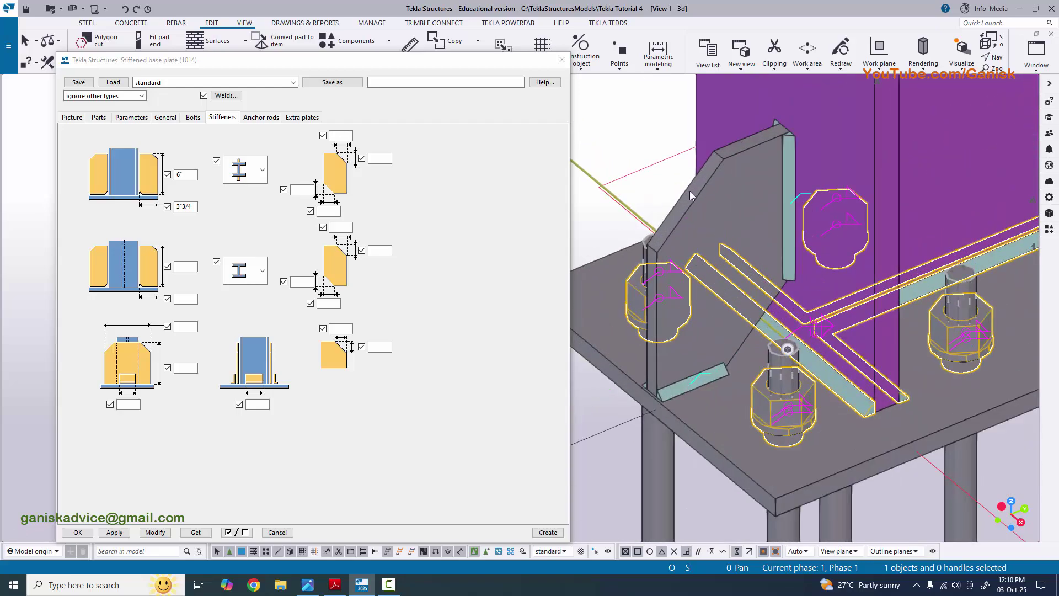
scroll(689, 191, "down", 2)
Check the stiffener corner in the PDF elevation, set the flange stiffener's outer upper chamfer to 2" by 2", and apply the change
left_click(335, 584)
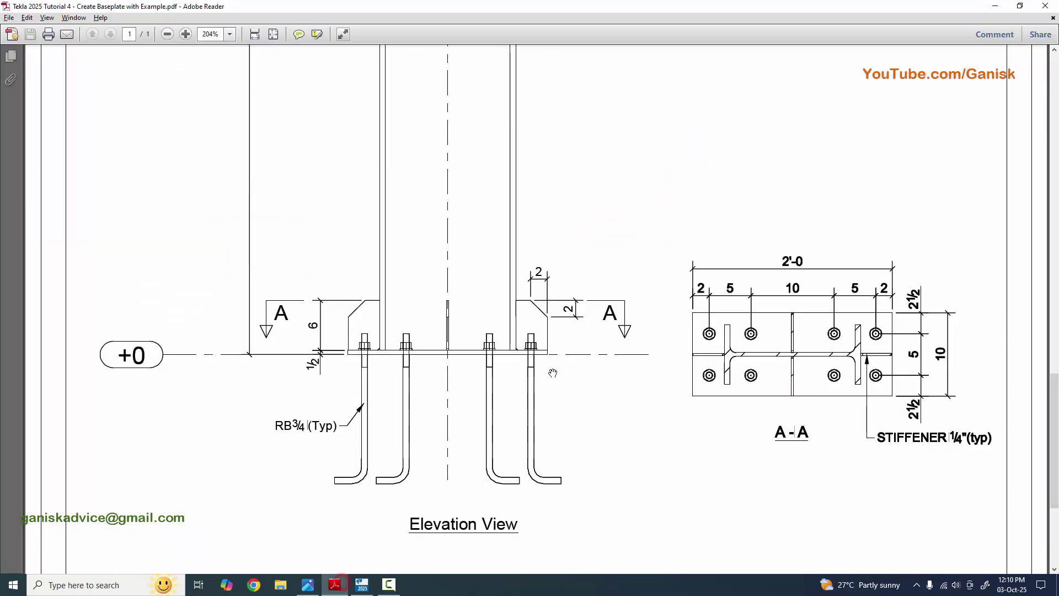
left_click(361, 584)
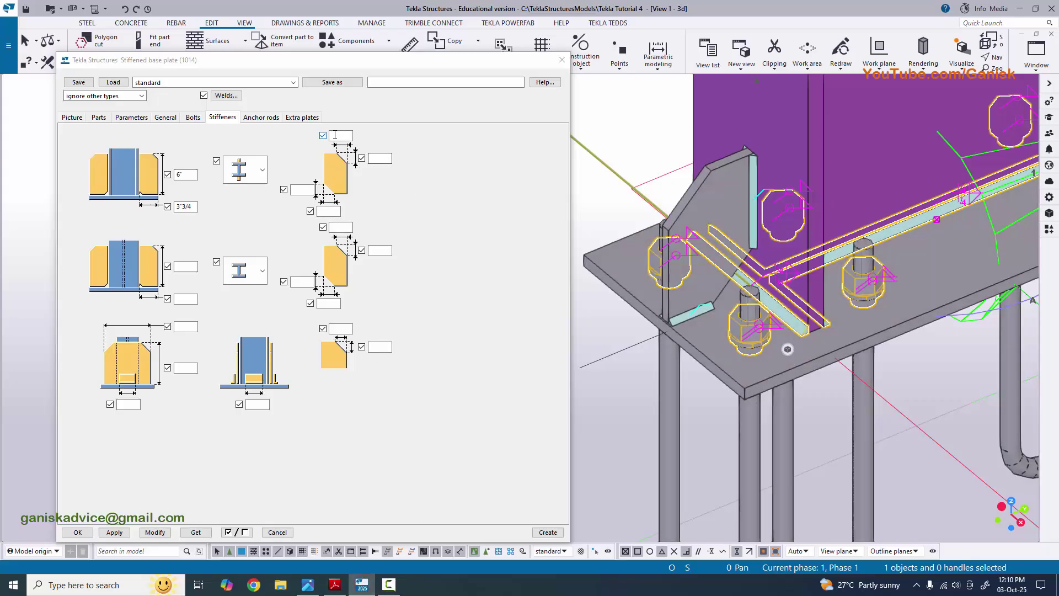
left_click(334, 134)
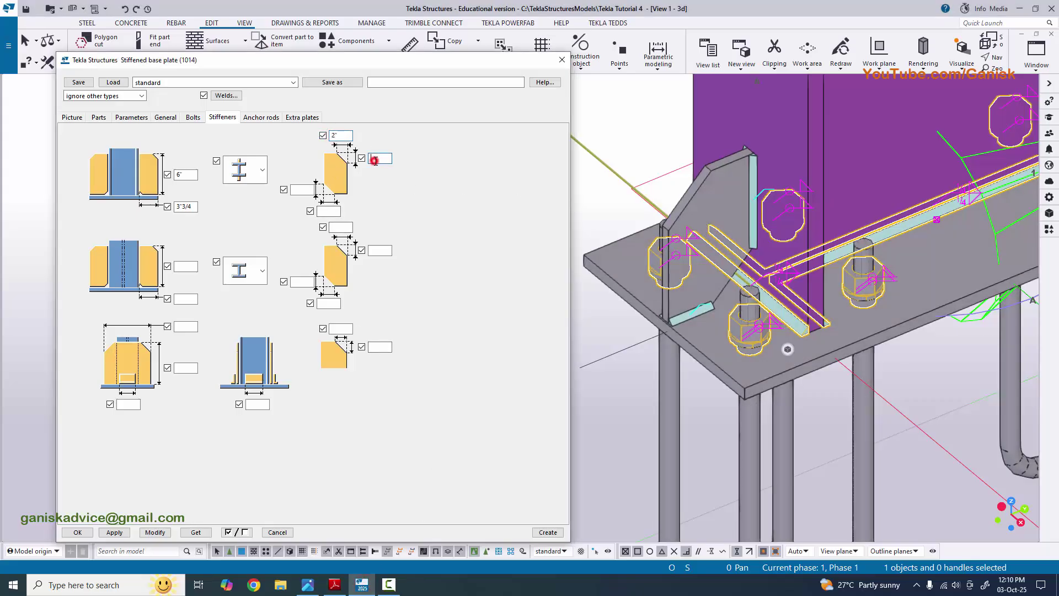
type("2")
left_click(155, 532)
scroll(613, 301, "up", 5)
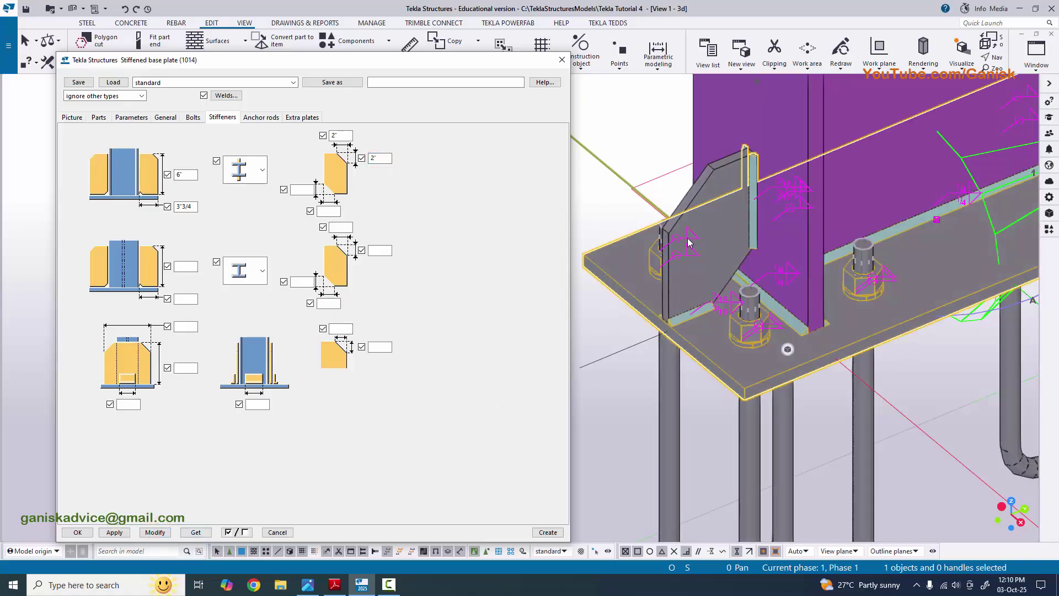
scroll(601, 215, "down", 5)
middle_click_drag(640, 260, 642, 199)
Set the flange stiffener's inner lower corner chamfer to 1/8 by 1/8, check that corner in the PDF elevation, and apply the change
scroll(642, 197, "up", 5)
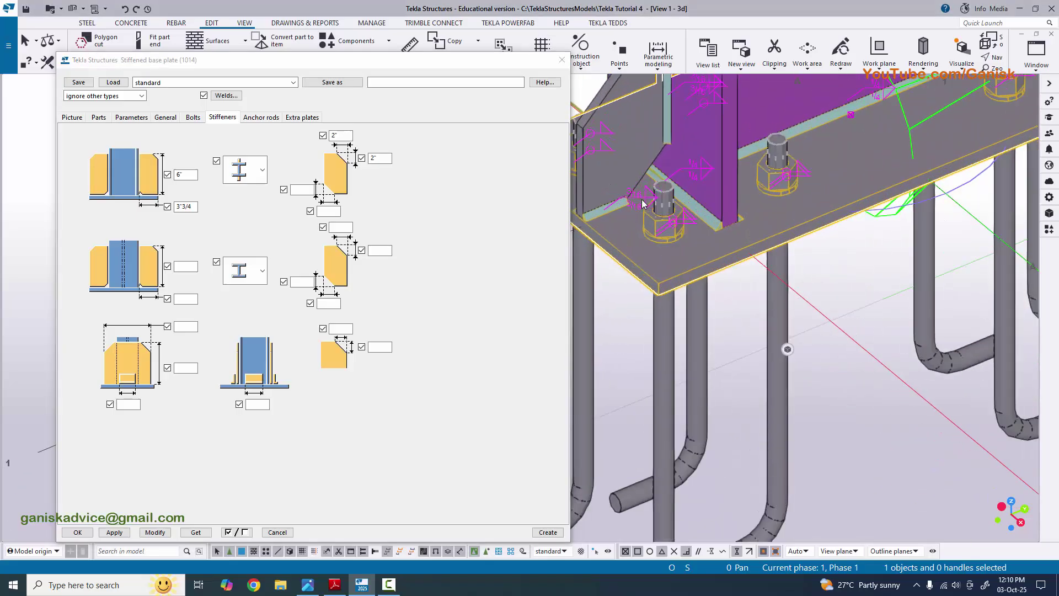
scroll(657, 166, "down", 3)
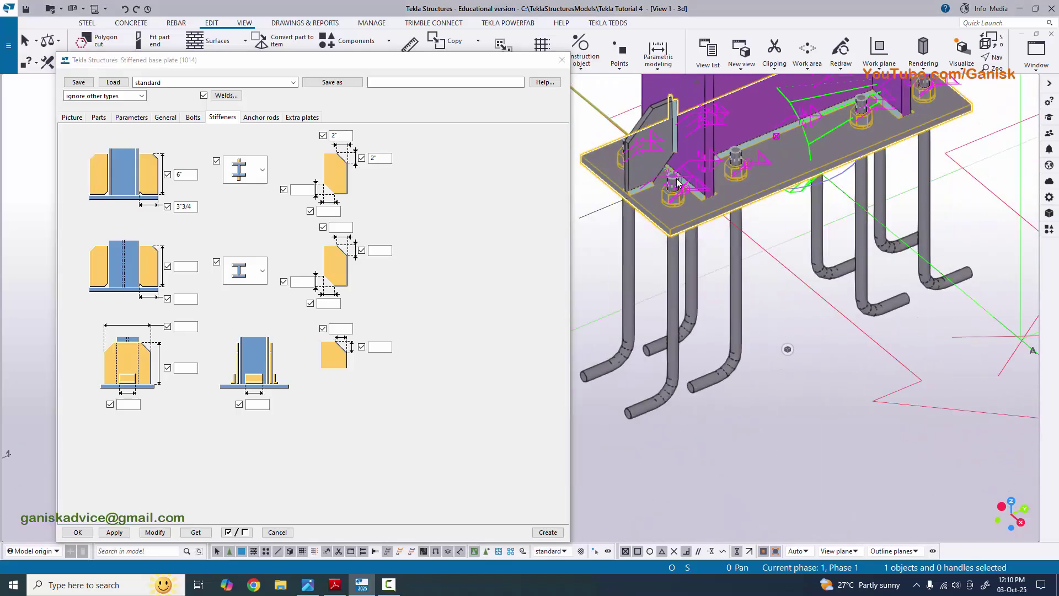
scroll(651, 135, "up", 4)
scroll(651, 134, "up", 3)
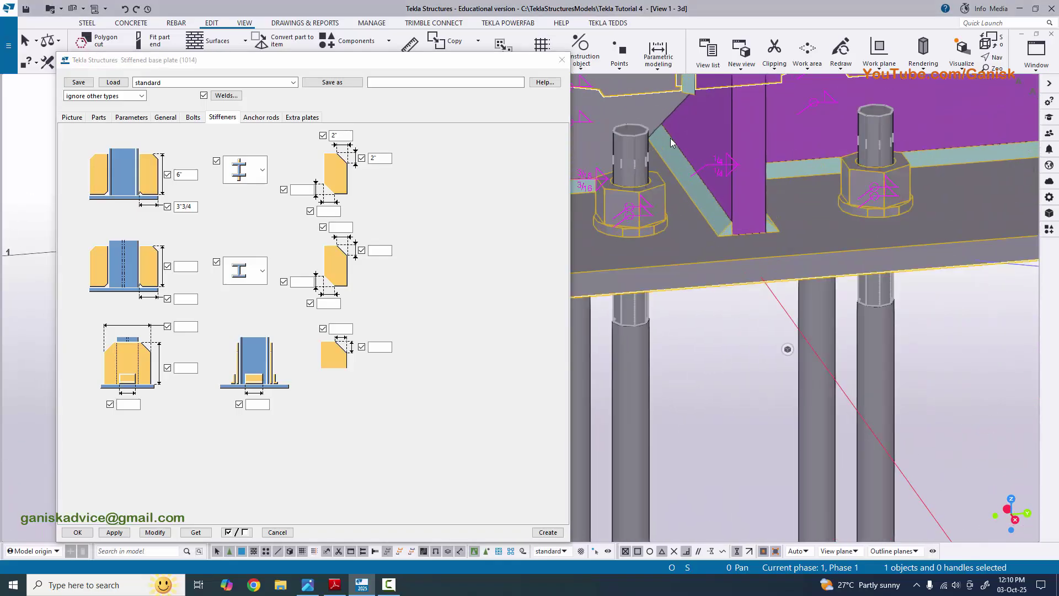
left_click(312, 191)
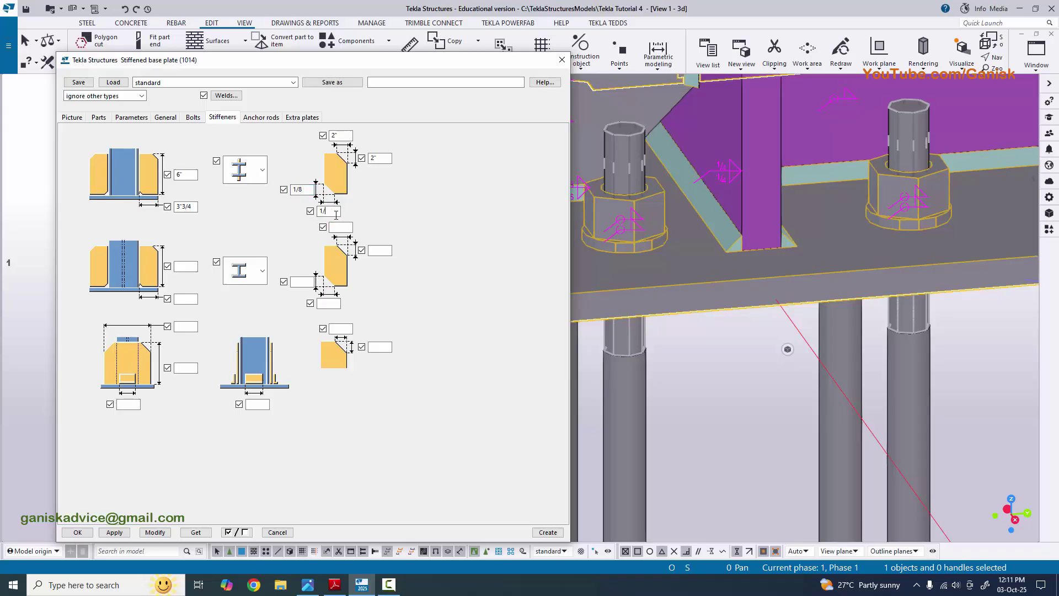
left_click(334, 585)
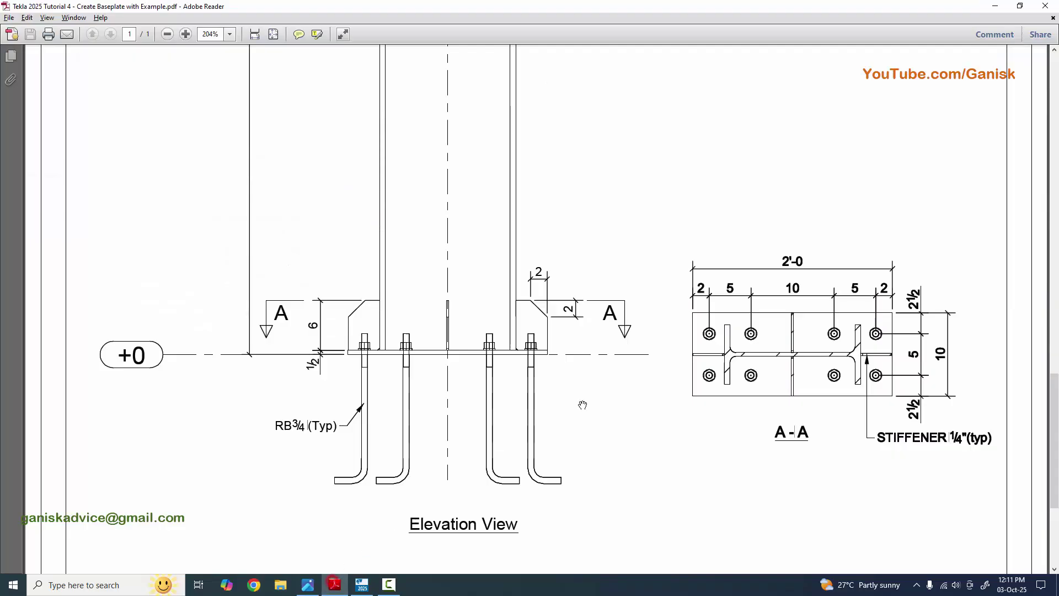
scroll(385, 355, "up", 6, "ctrl")
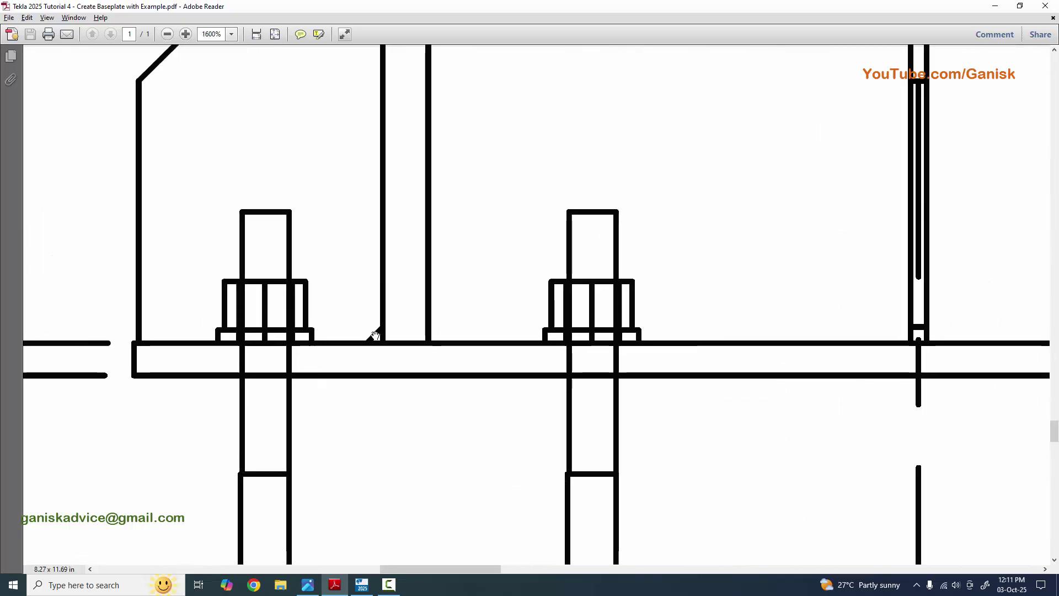
scroll(387, 349, "down", 3, "ctrl")
key("alt+Tab")
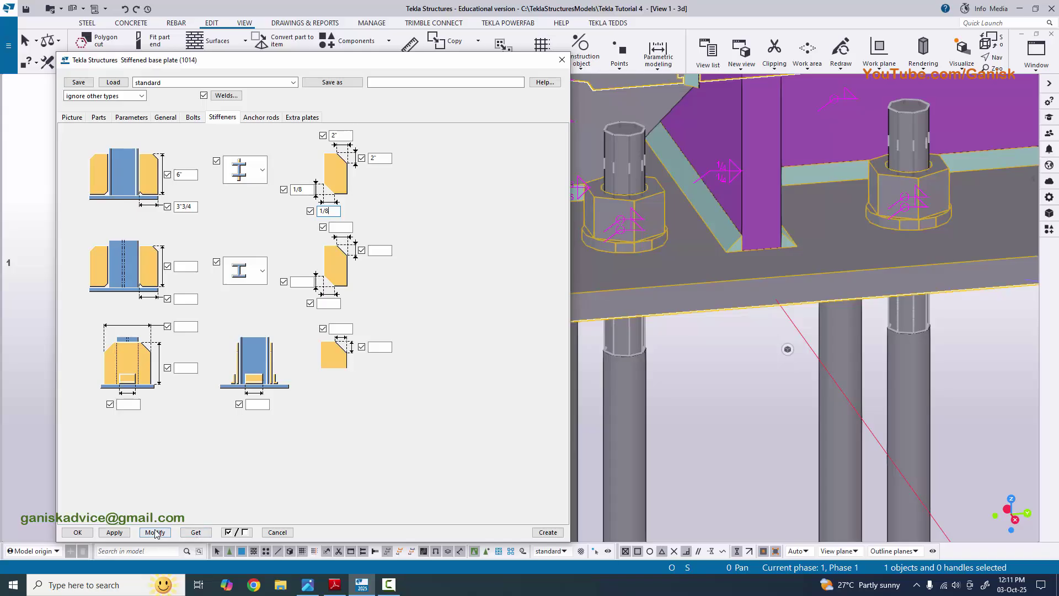
left_click(155, 532)
Choose the arrangement with one centred stiffener on each side of the column web, set its height to 6", and apply the changes
scroll(732, 236, "down", 3)
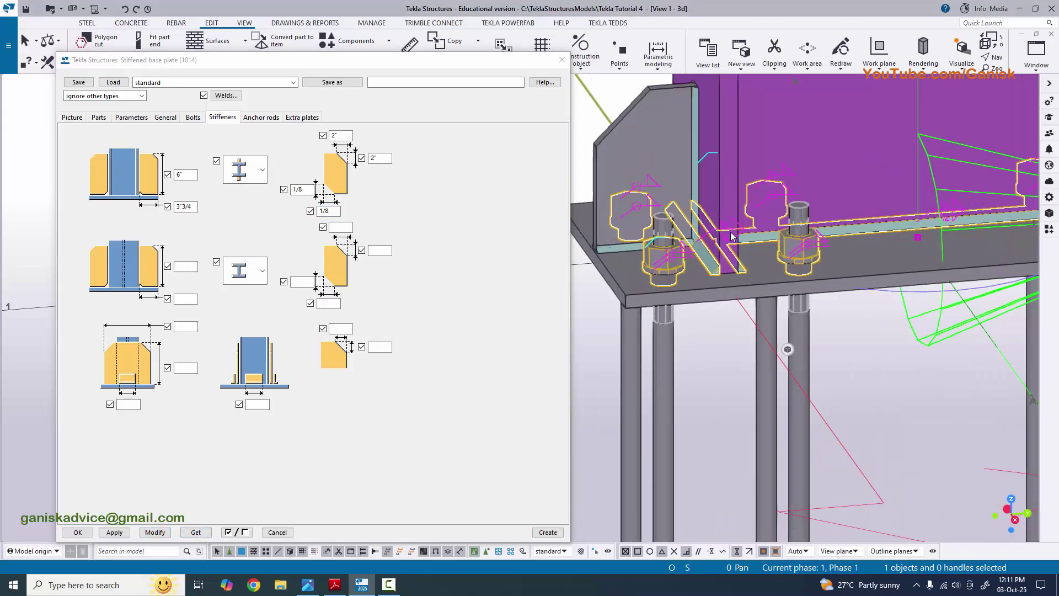
scroll(731, 236, "down", 3)
middle_click_drag(708, 251, 787, 237, "ctrl")
scroll(745, 243, "up", 2)
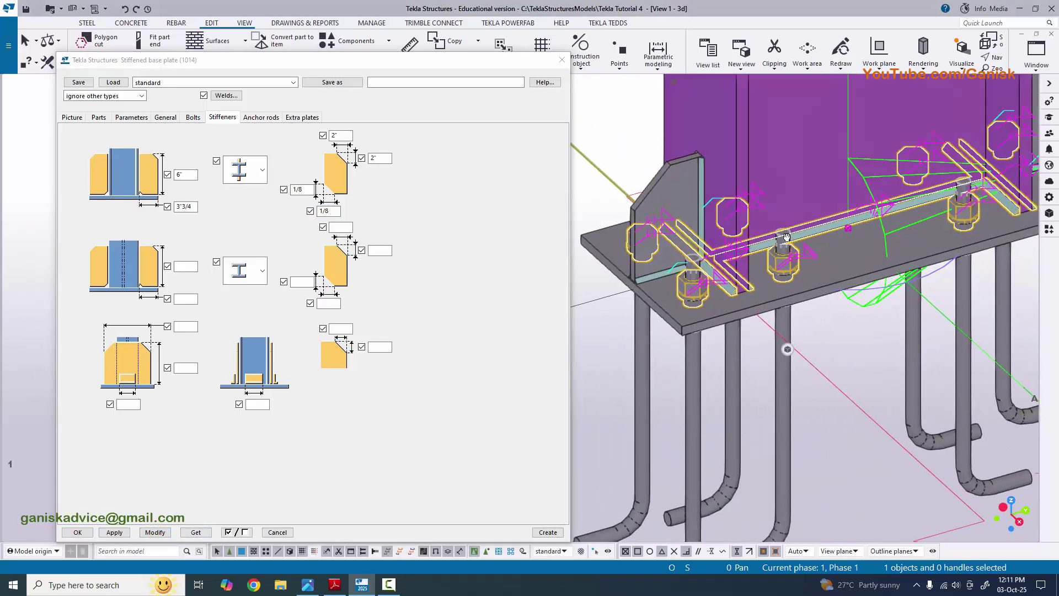
left_click(239, 271)
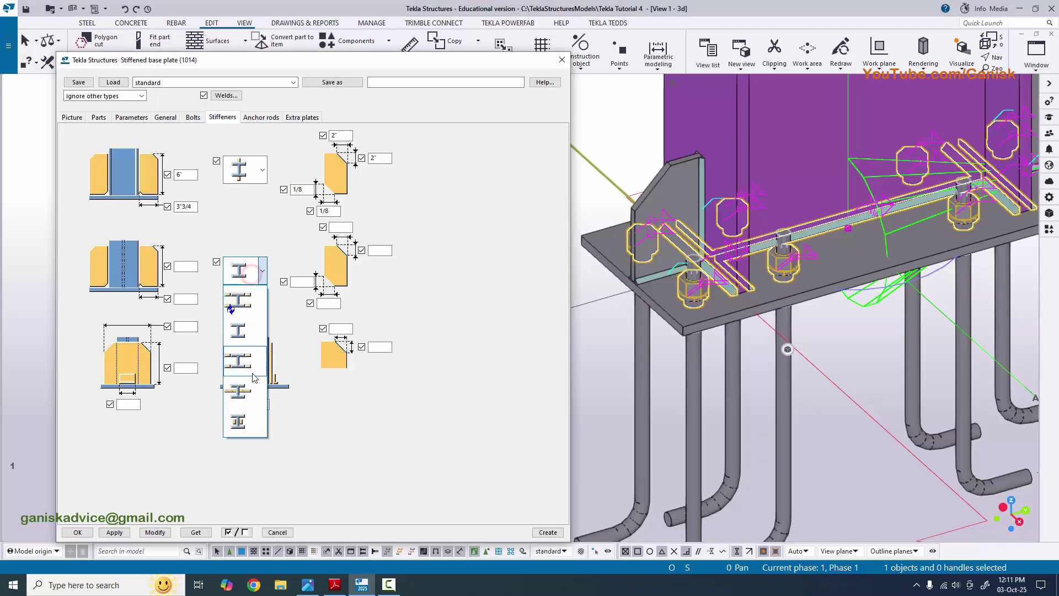
left_click(243, 394)
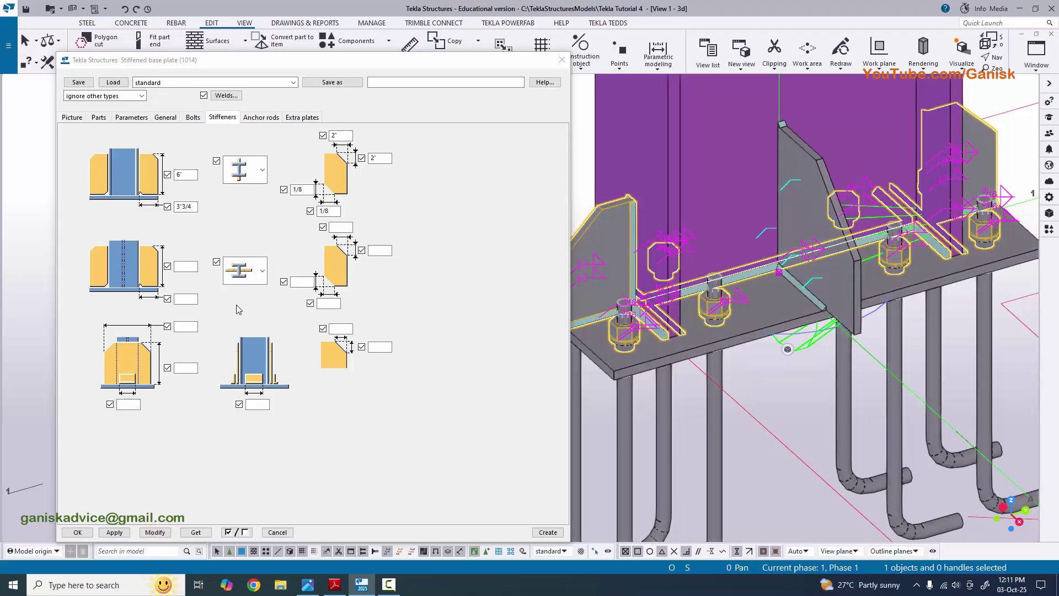
left_click(189, 267)
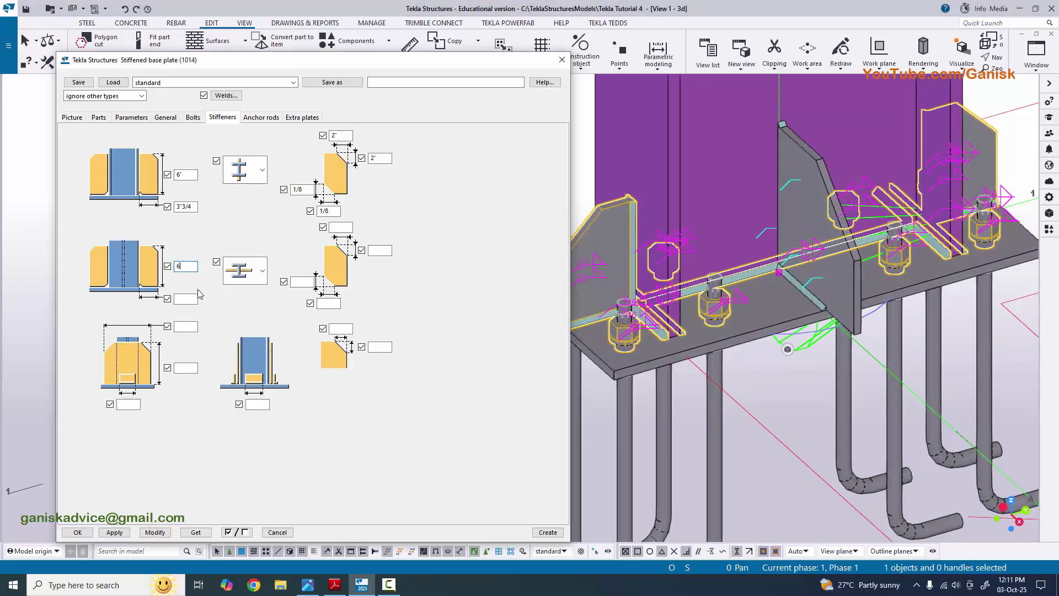
scroll(773, 236, "up", 5)
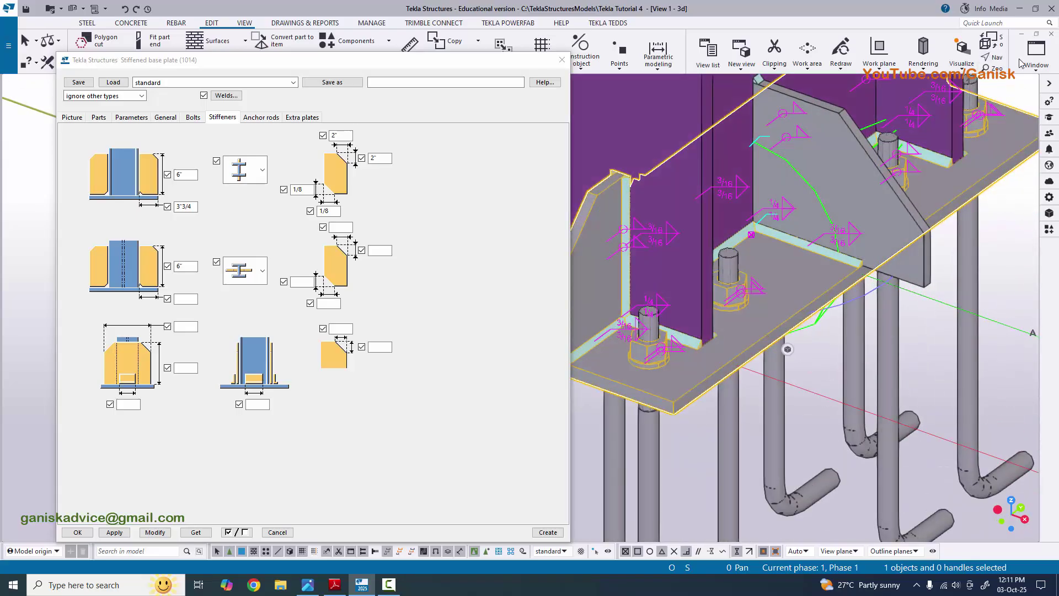
In the plan view, measure the horizontal distance from the column web's face to the base plate's long edge
left_click(1037, 52)
left_click(996, 161)
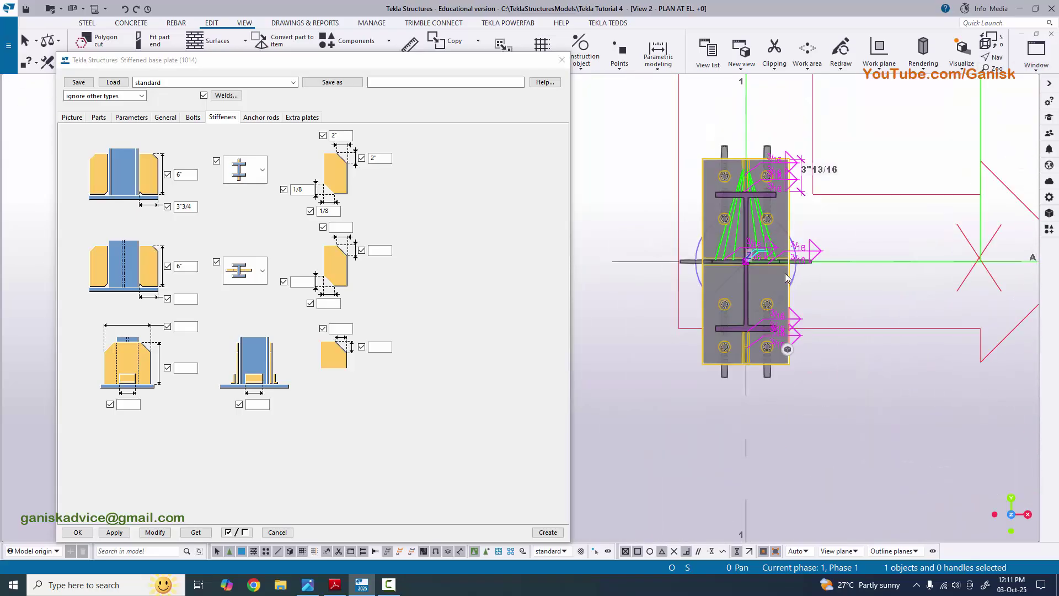
scroll(753, 264, "up", 3)
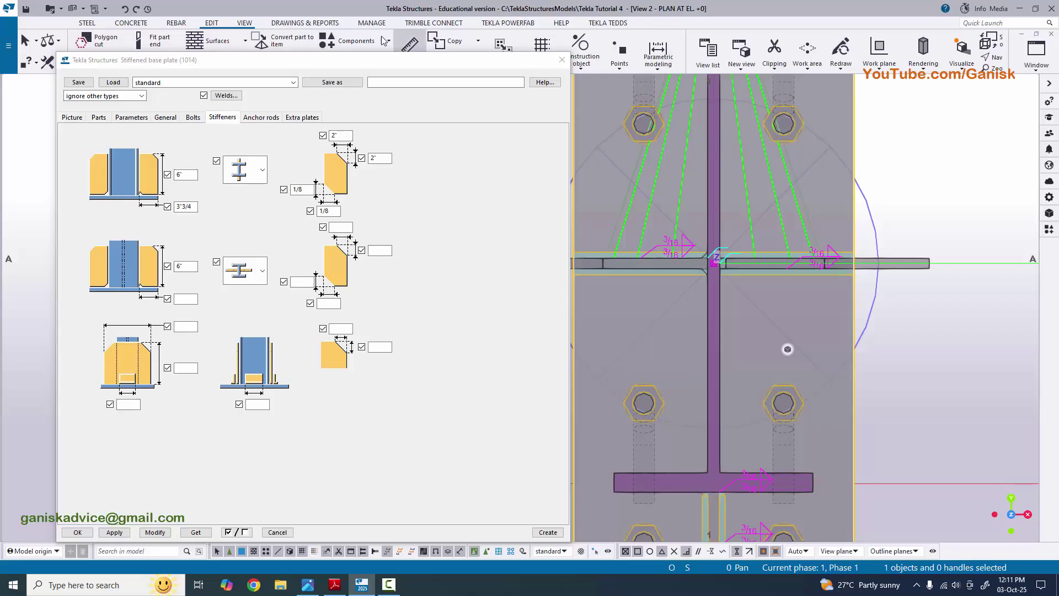
left_click_drag(334, 59, 311, 106)
left_click(416, 63)
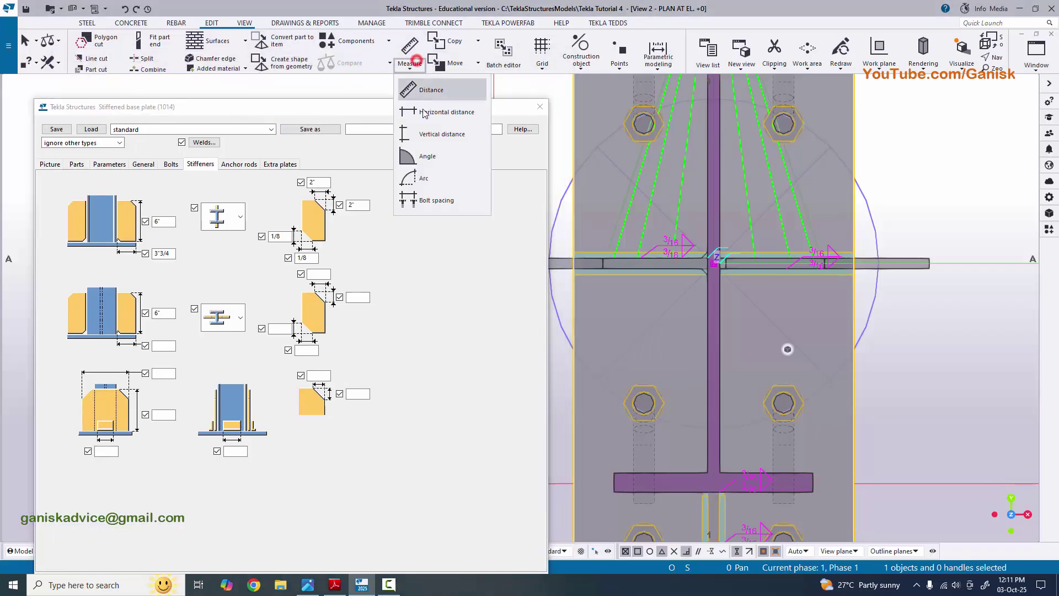
left_click(444, 112)
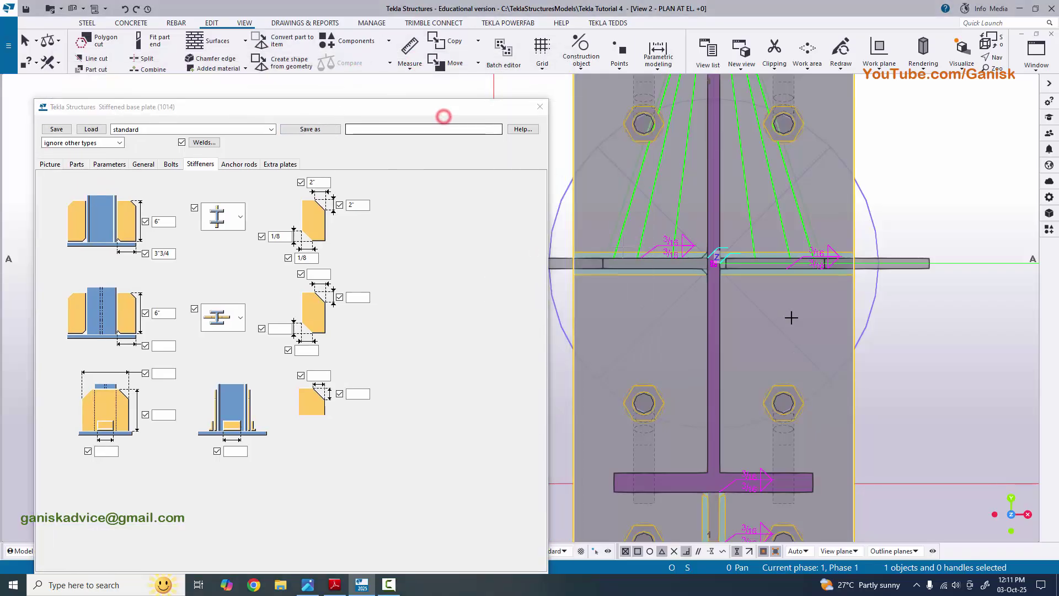
scroll(686, 279, "up", 3)
scroll(674, 276, "up", 3)
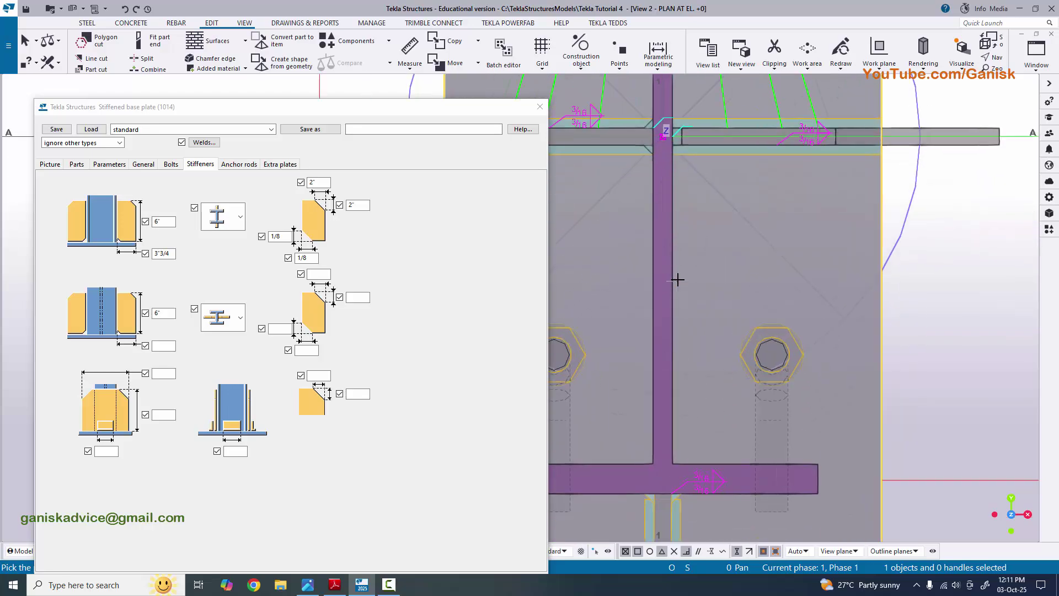
left_click(672, 274)
middle_click_drag(917, 300, 831, 300)
scroll(829, 295, "up", 1)
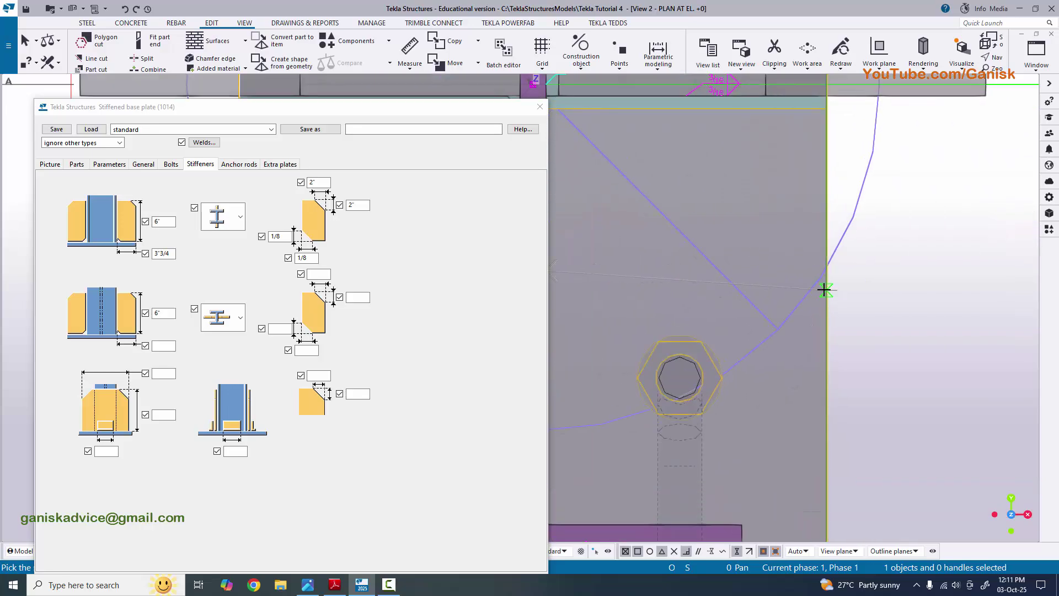
left_click(825, 266)
scroll(869, 309, "down", 3)
left_click(833, 340)
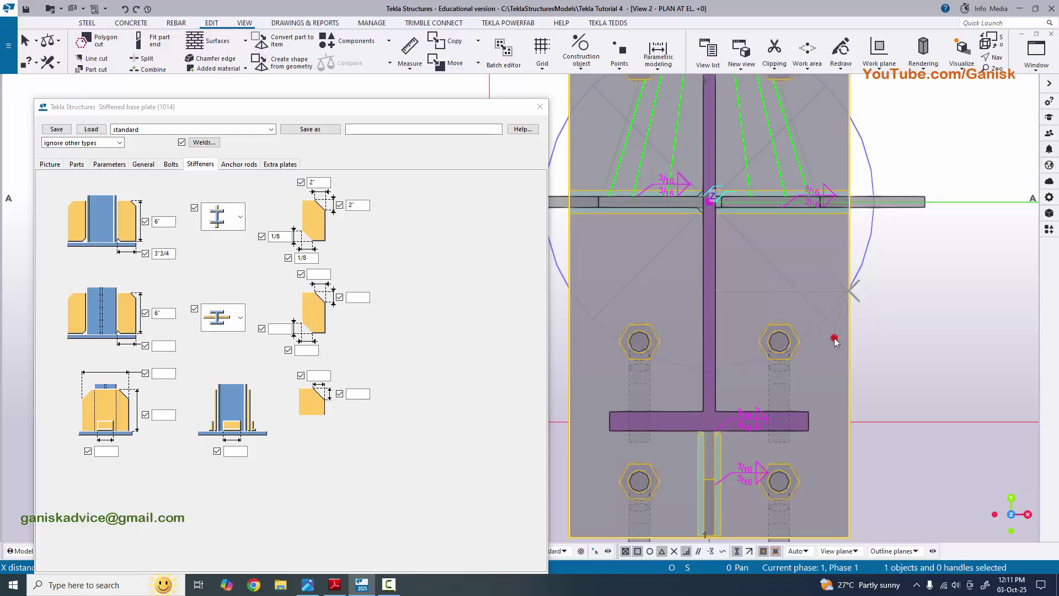
scroll(832, 341, "up", 3)
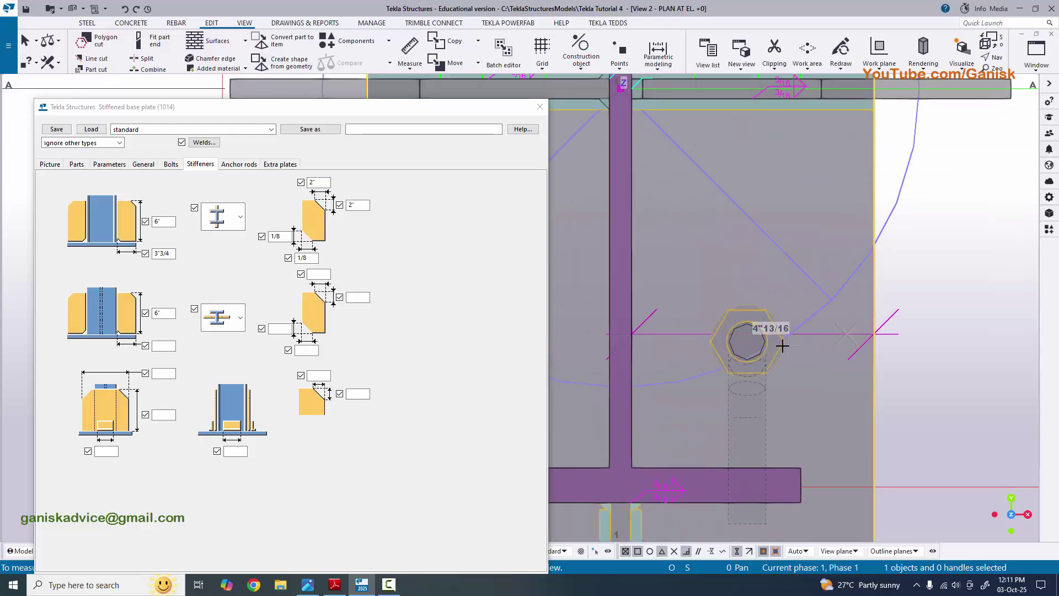
Set the web stiffener's width to 4"3/4 and apply the change, checking the stiffeners in the plan view
left_click(162, 345)
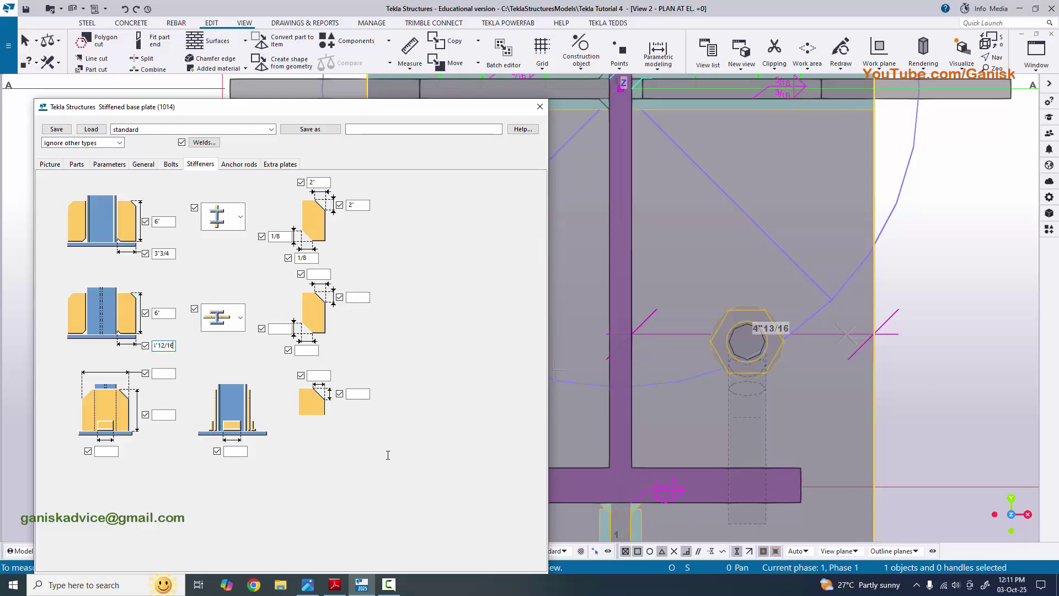
left_click_drag(389, 107, 384, 34)
left_click(127, 506)
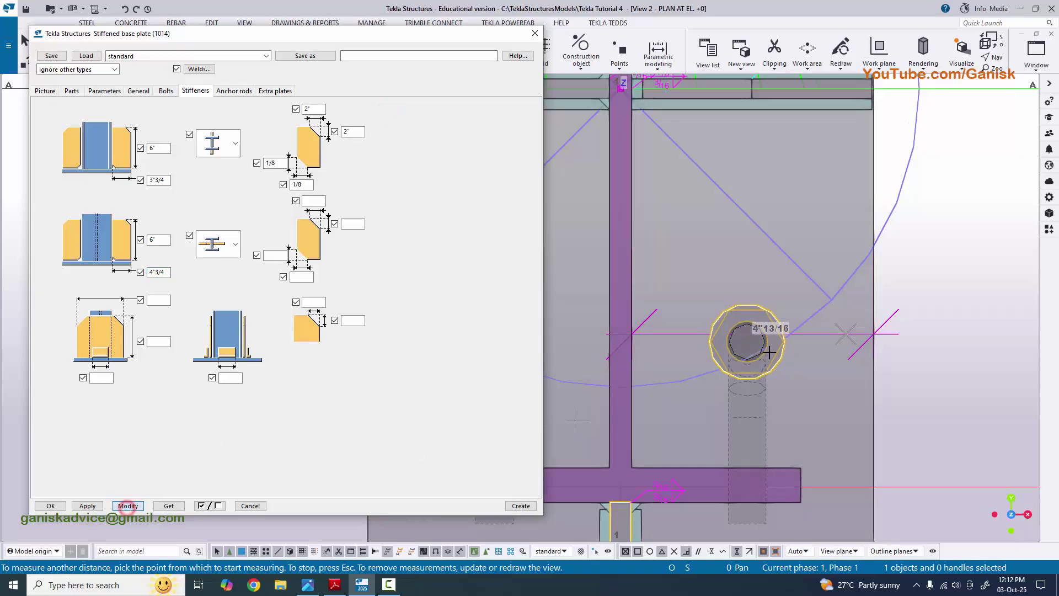
scroll(768, 352, "down", 2)
middle_click_drag(819, 320, 810, 359)
scroll(822, 243, "up", 5)
scroll(865, 236, "down", 5)
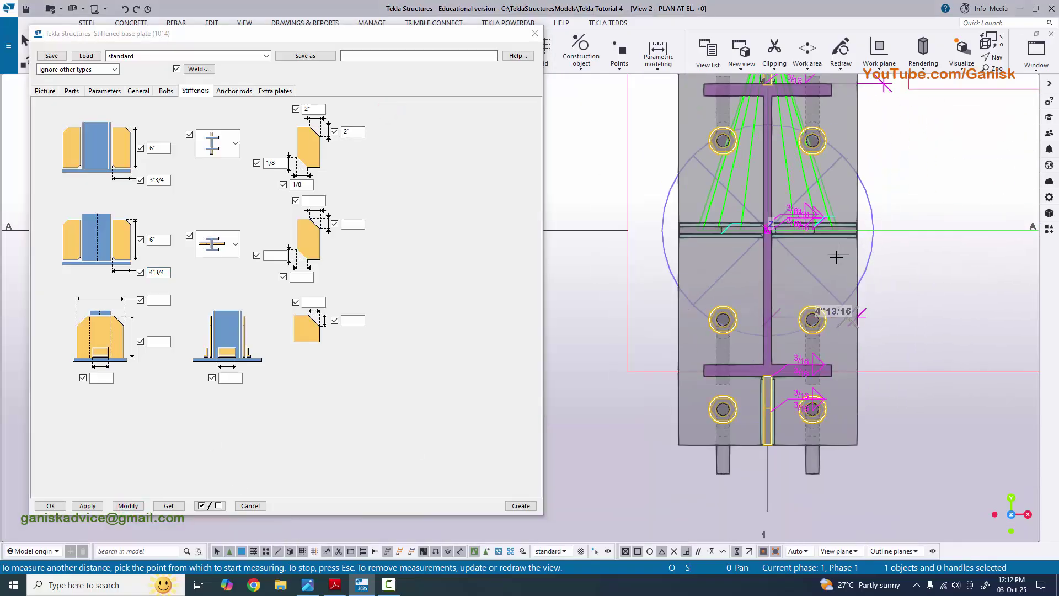
Return to View 1 - 3d and set the web stiffener's outer upper chamfer to 2" by 2"
left_click(1036, 52)
left_click(1030, 144)
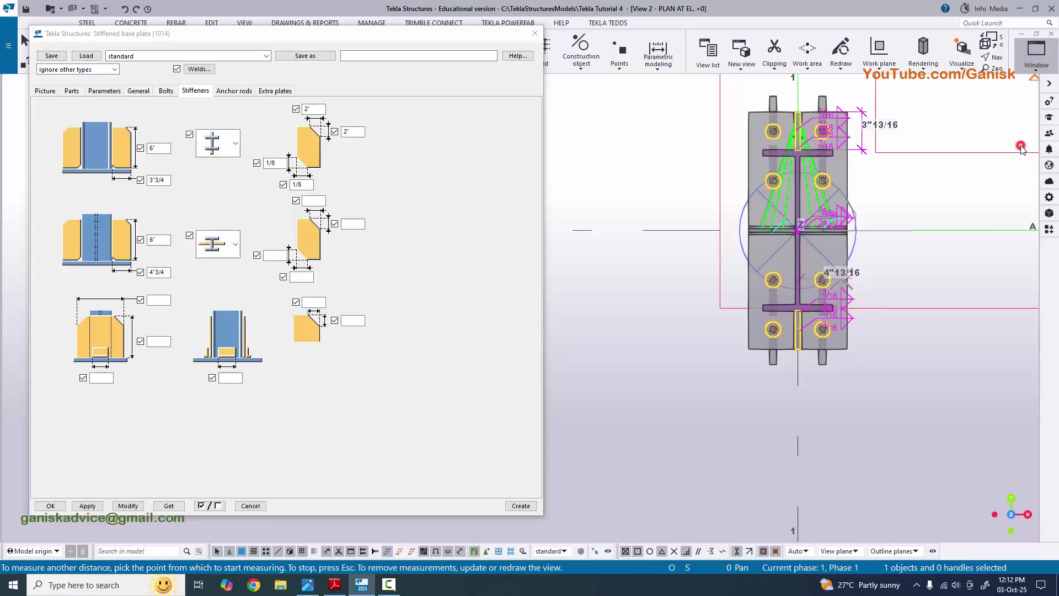
scroll(654, 259, "up", 5)
scroll(717, 259, "down", 5)
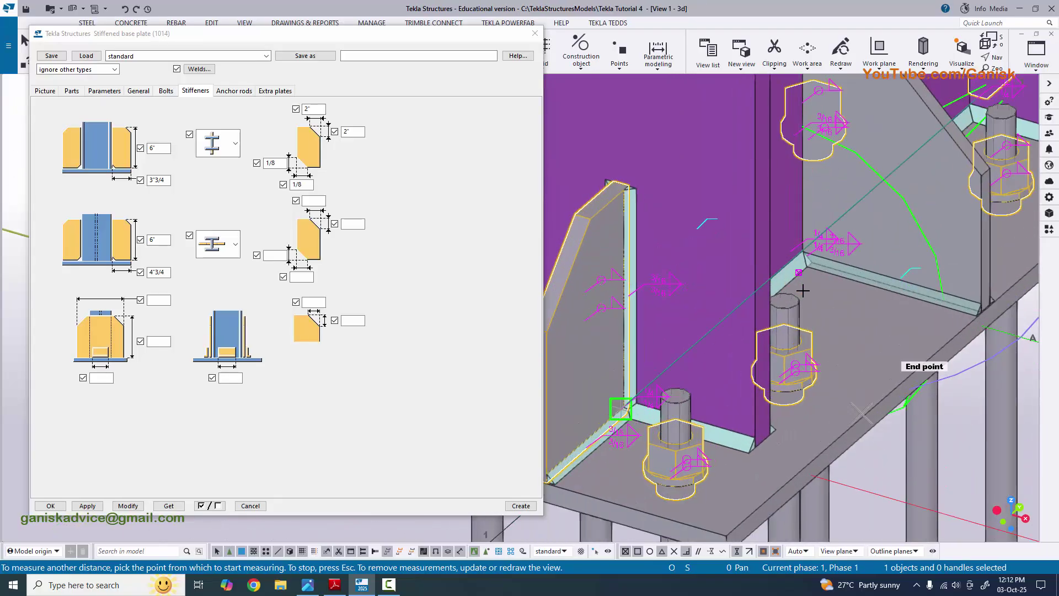
scroll(803, 207, "up", 5)
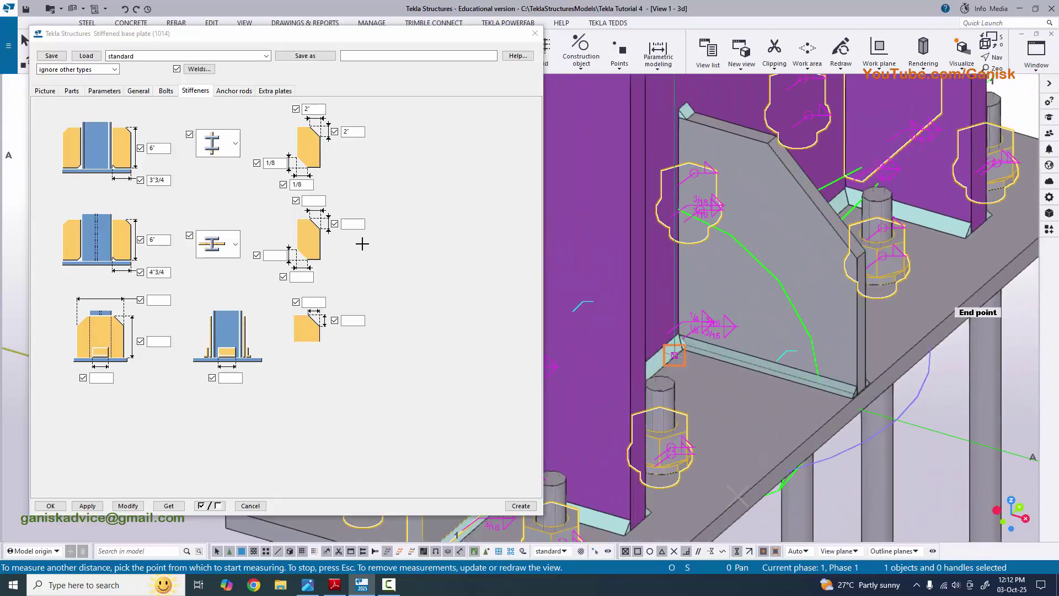
left_click(314, 200)
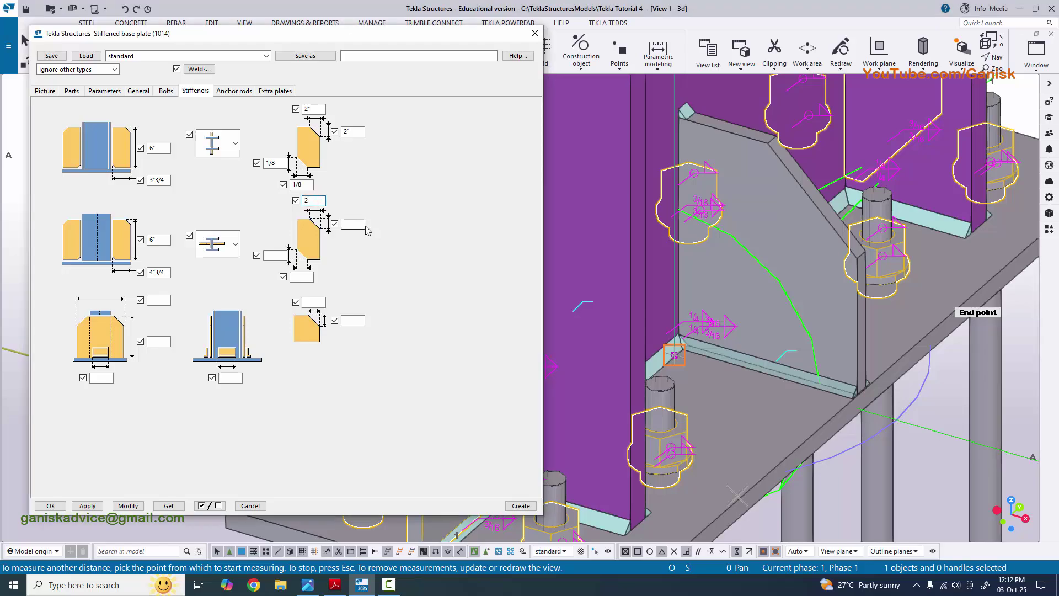
Set the web stiffener's inner lower corner chamfer to 1/8 by 1/8, end the measuring command and apply the changes
left_click(279, 255)
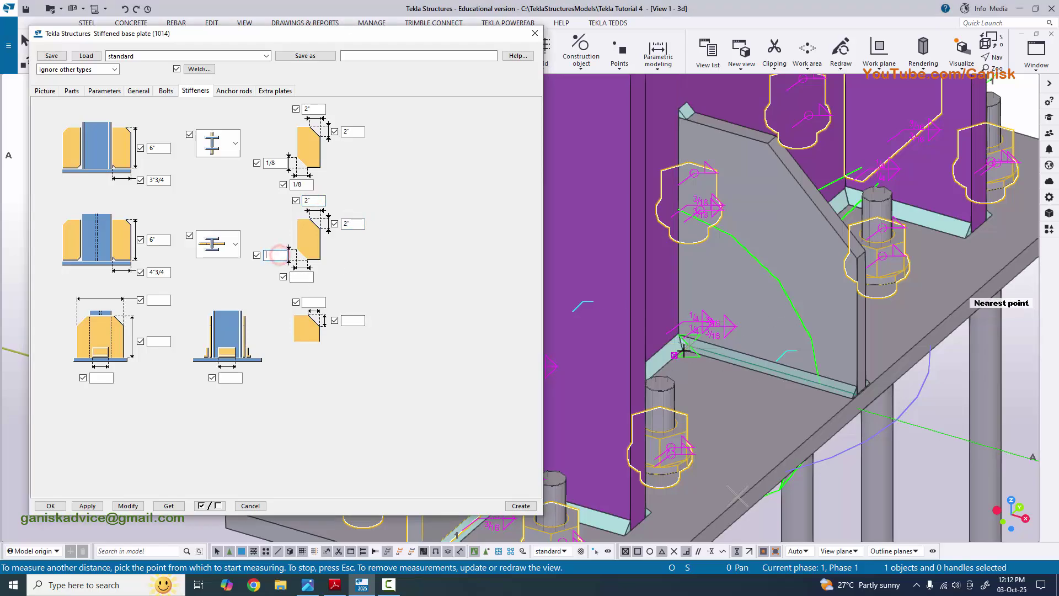
scroll(673, 328, "up", 3)
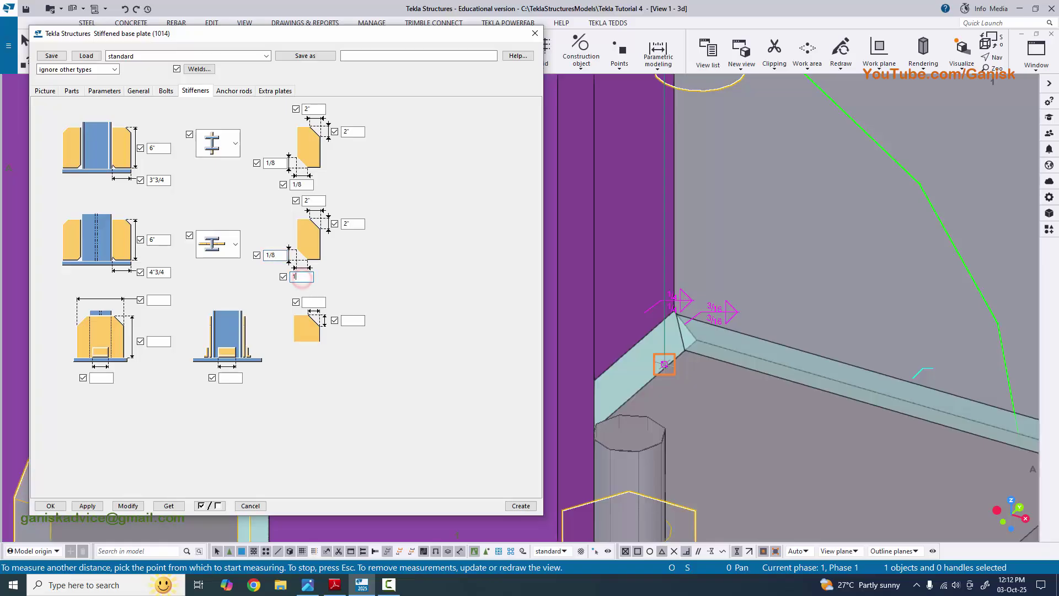
scroll(650, 379, "down", 5)
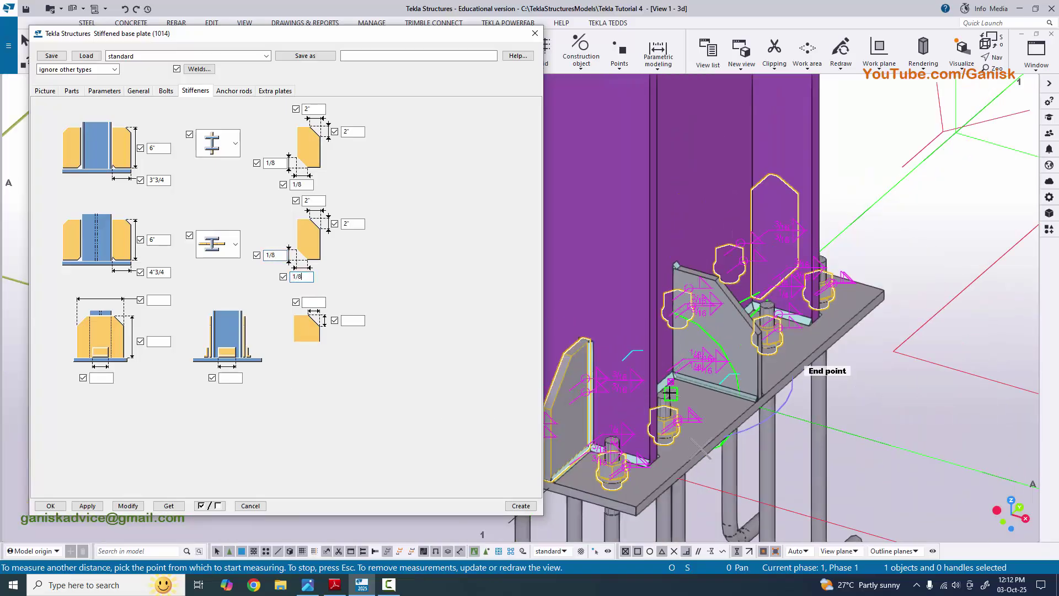
left_click(124, 507)
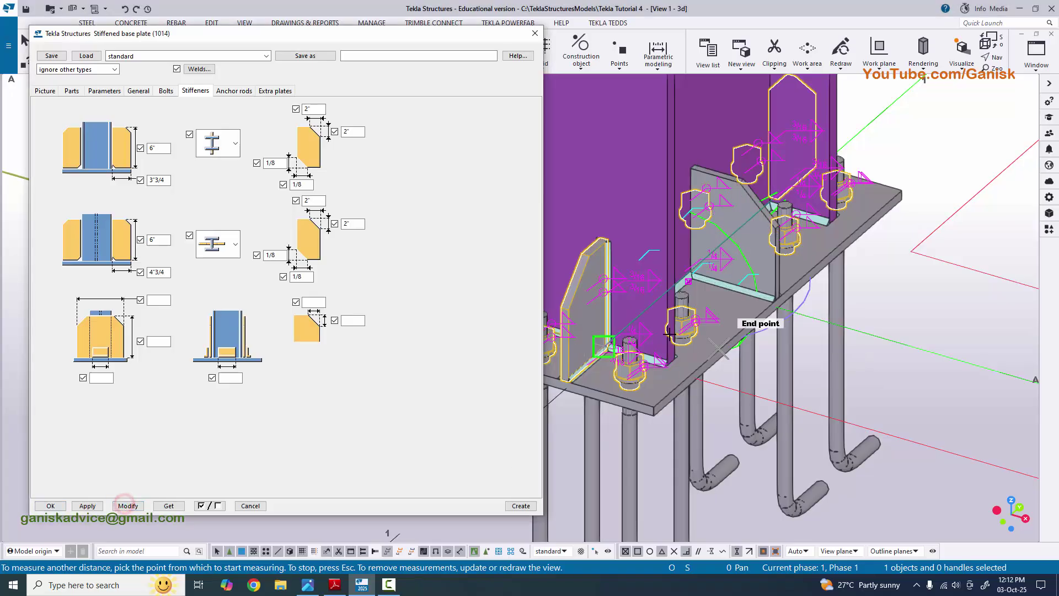
middle_click_drag(811, 246, 852, 273)
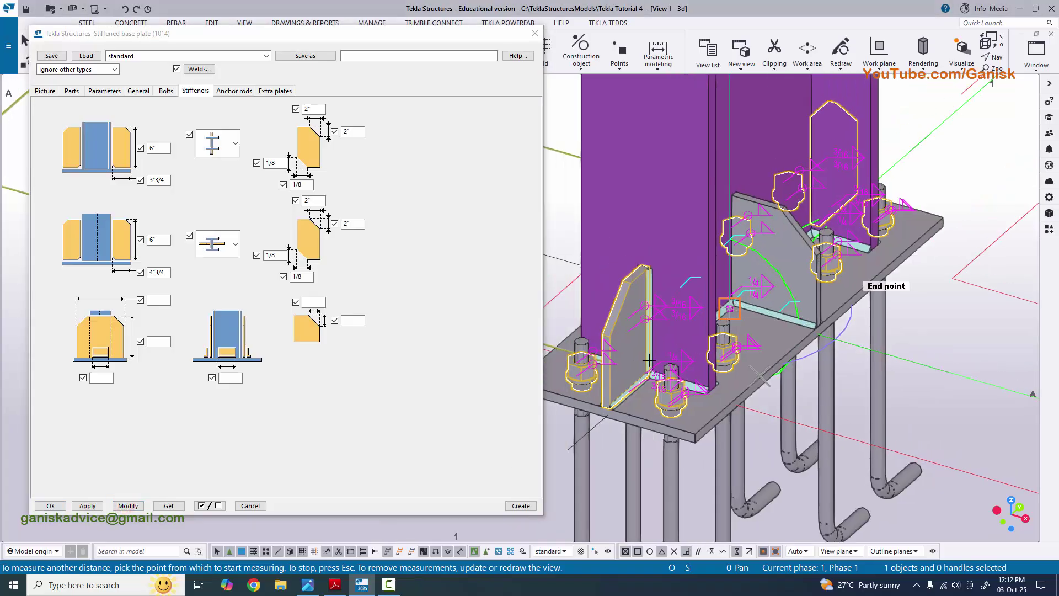
left_click(126, 505)
right_click(858, 277)
left_click(884, 294)
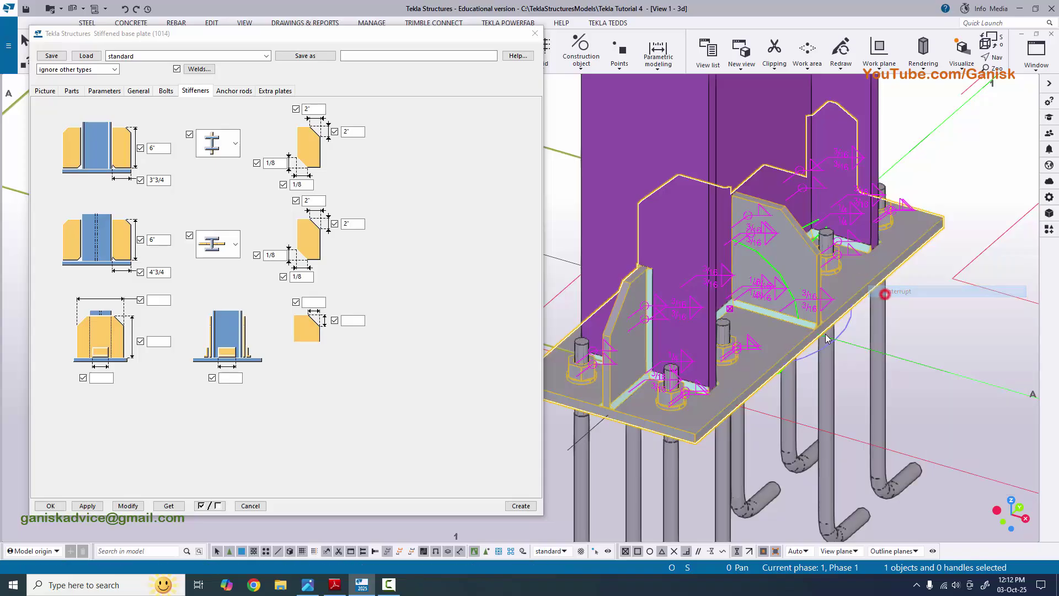
scroll(803, 347, "down", 3)
left_click(128, 505)
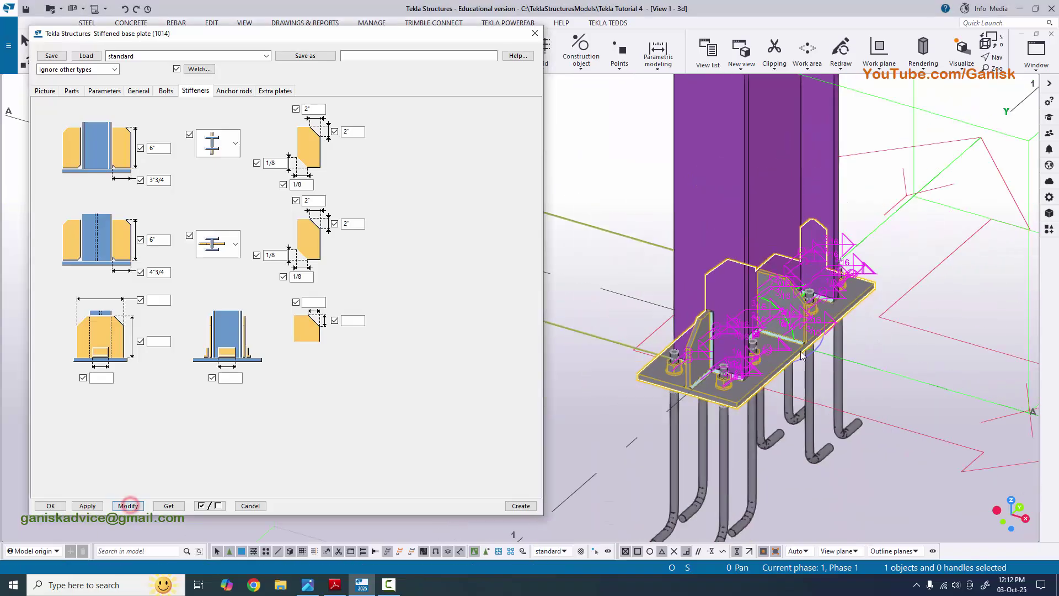
Accept and close the stiffened base plate settings, and redraw the 3D view to clear its temporary graphics
scroll(802, 355, "down", 2)
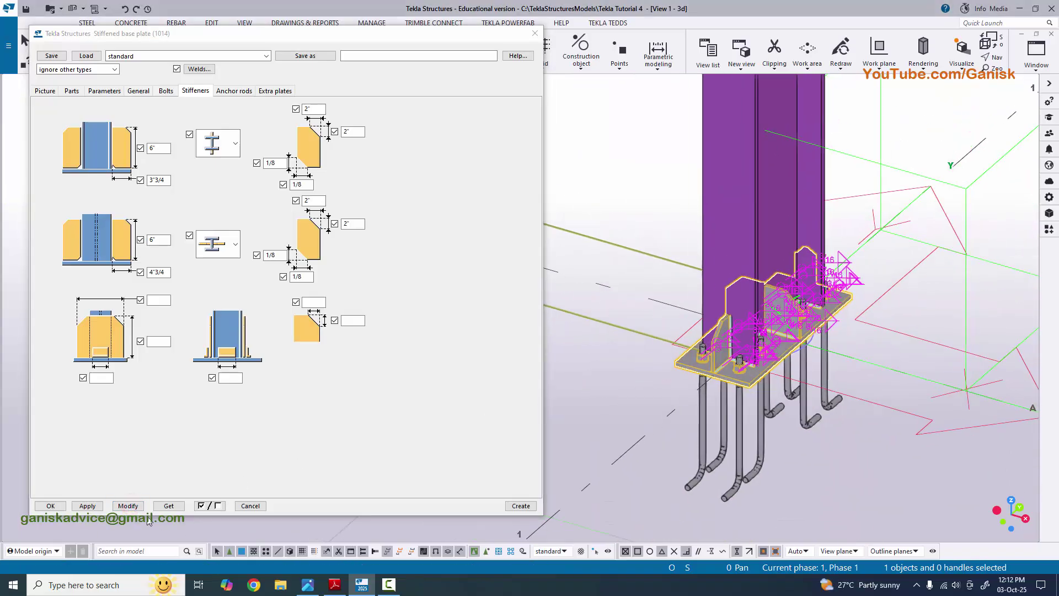
left_click(60, 506)
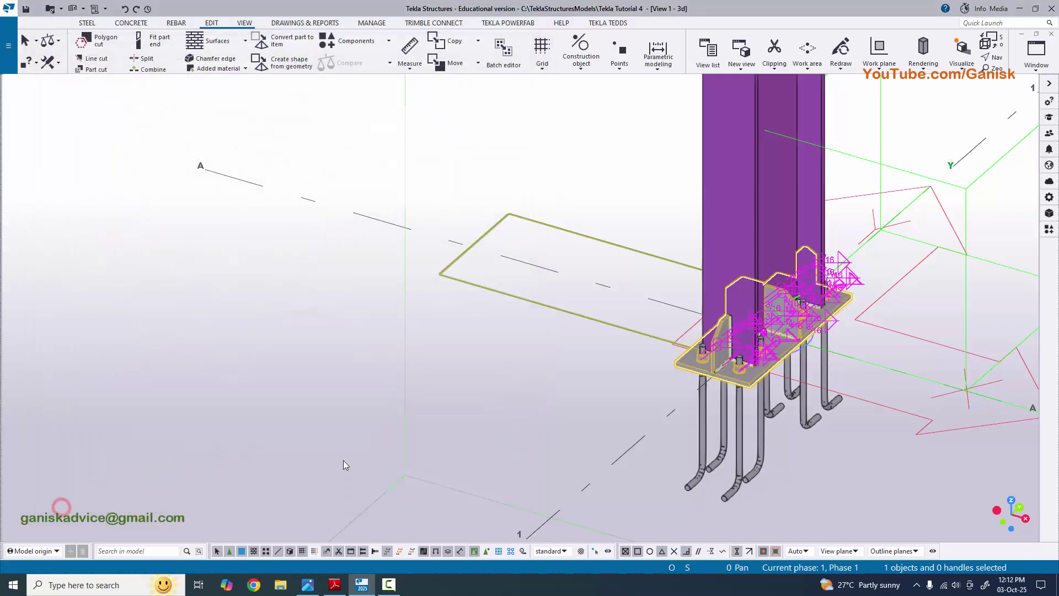
middle_click_drag(343, 465, 243, 416)
right_click(209, 359)
left_click(239, 423)
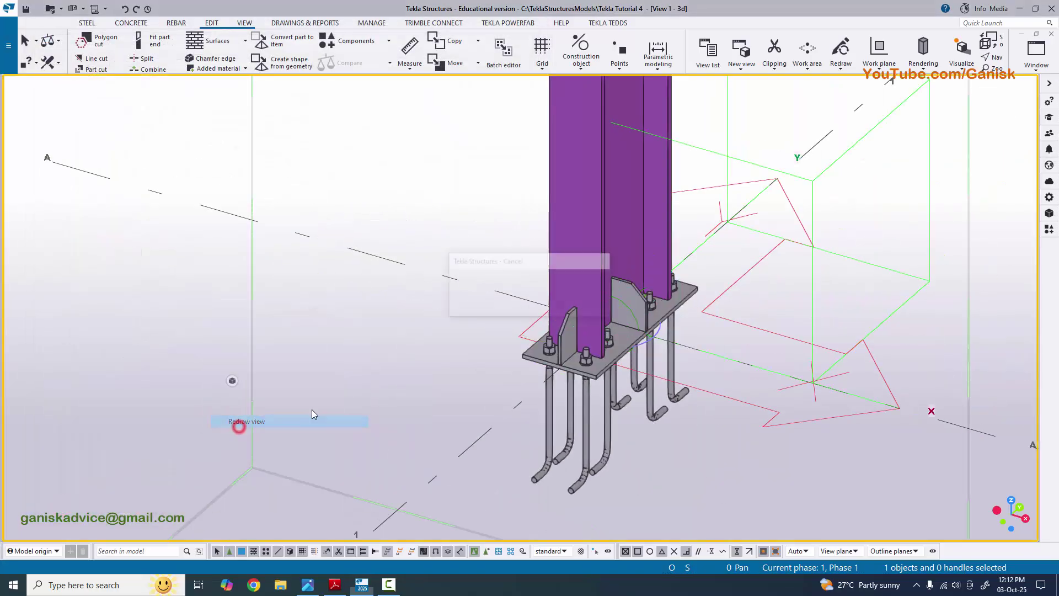
Select the base plate component and check the stiffener thickness in section A-A of the PDF drawing
scroll(559, 348, "up", 6)
left_click(536, 328)
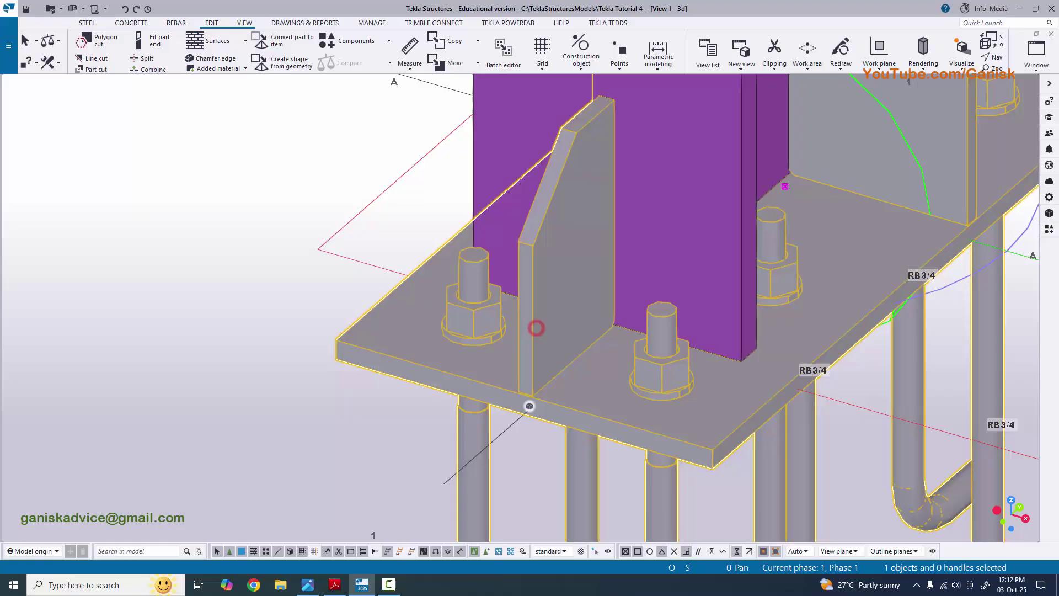
left_click(335, 586)
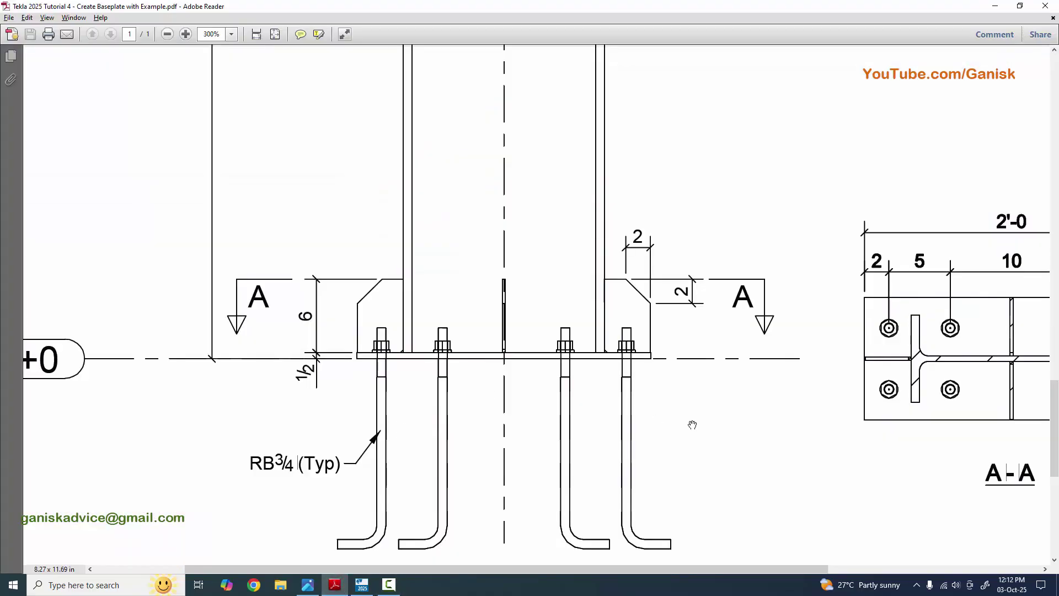
scroll(692, 425, "down", 2, "ctrl")
scroll(854, 460, "up", 2, "ctrl")
scroll(970, 448, "down", 1, "ctrl")
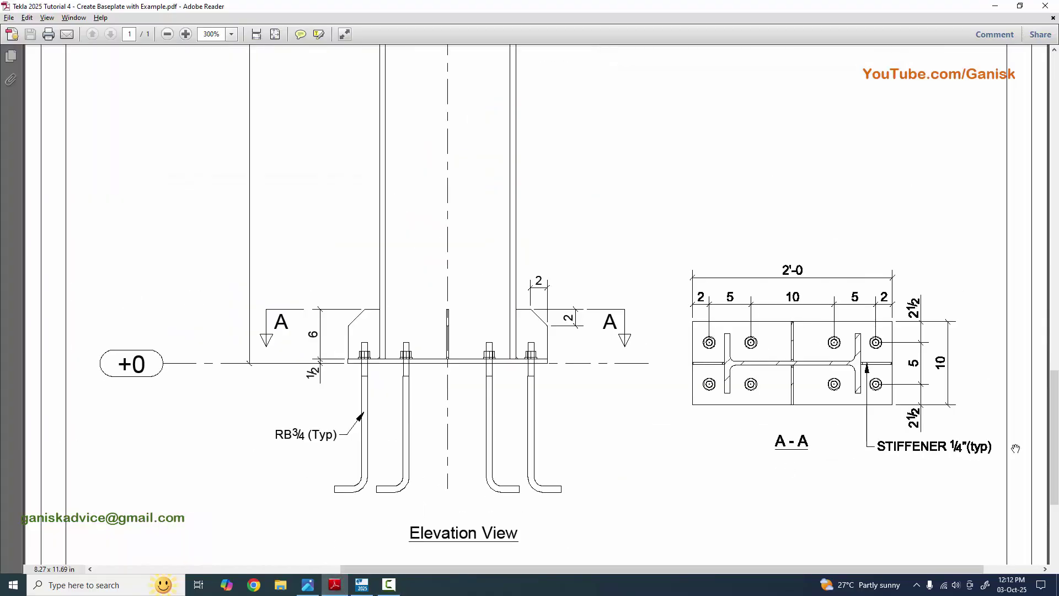
left_click(371, 585)
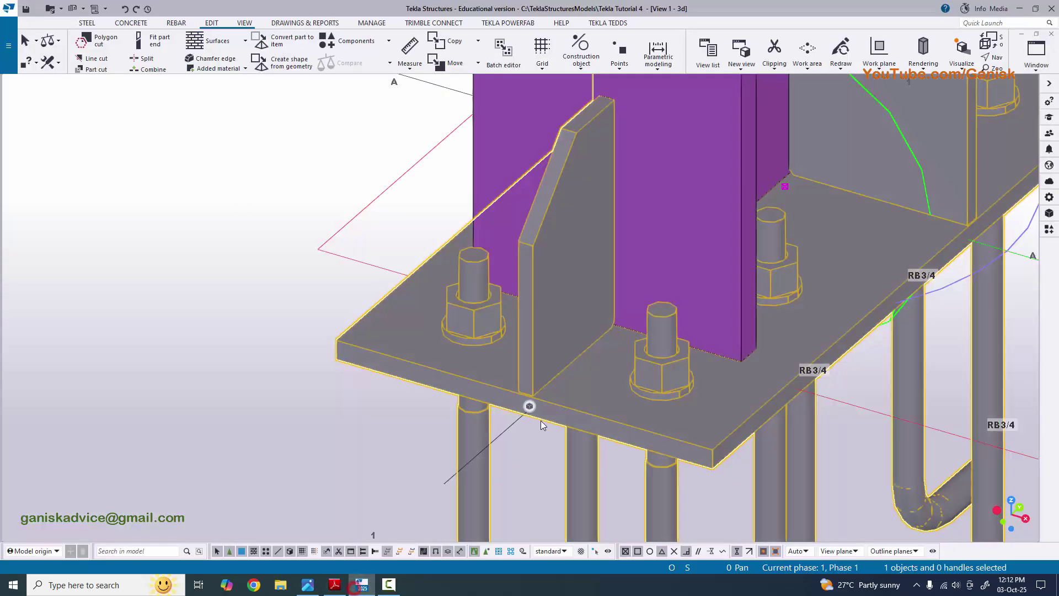
Reopen the stiffened base plate's part properties, set the web plates' thickness to 1/4, and apply the change
double_click(605, 401)
scroll(684, 336, "down", 3)
middle_click_drag(690, 338, 855, 336)
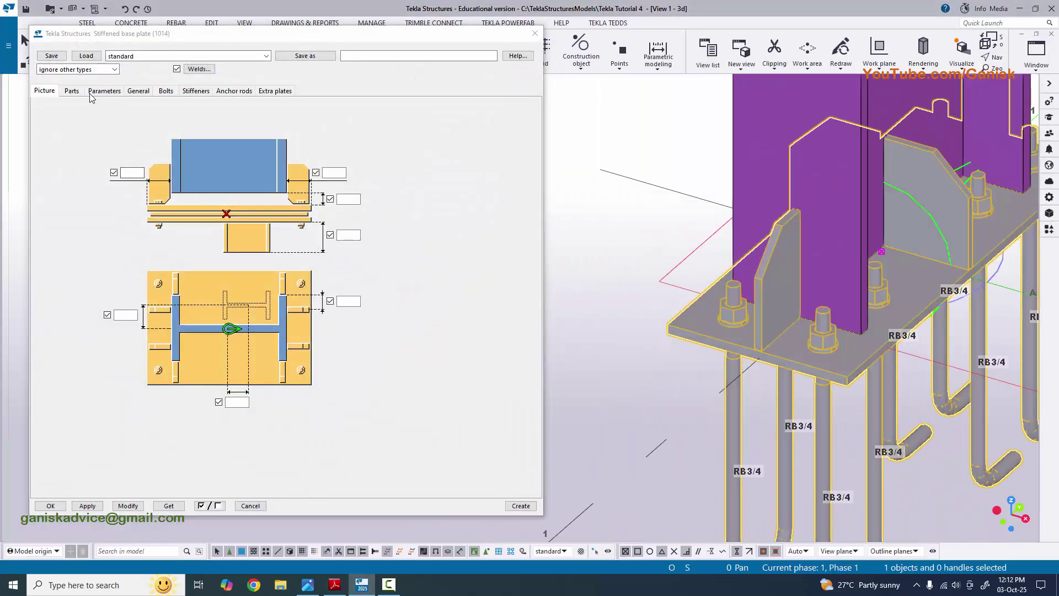
left_click(72, 91)
scroll(720, 271, "down", 3)
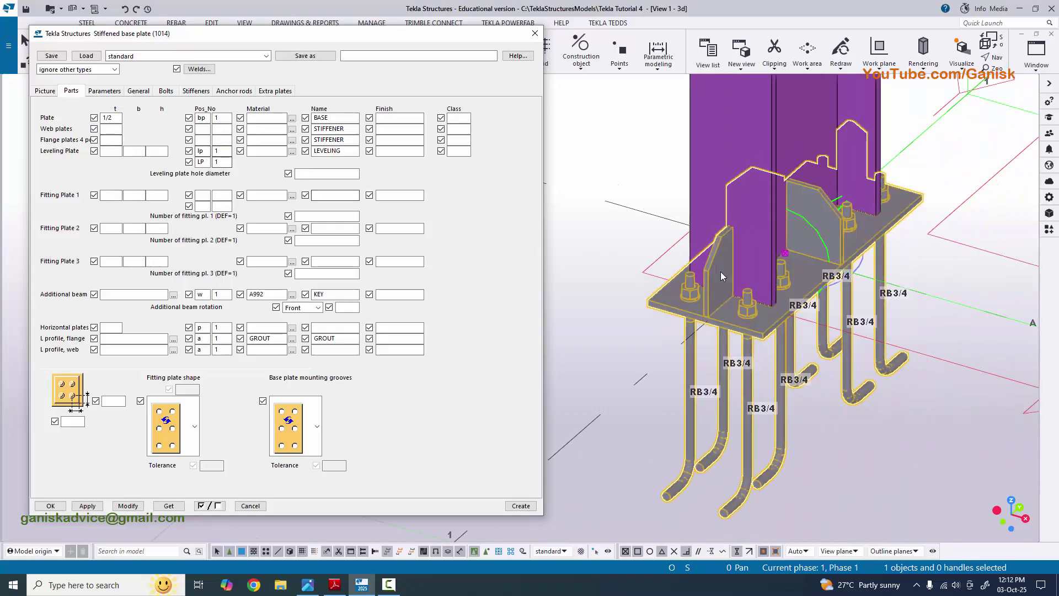
scroll(666, 260, "up", 5)
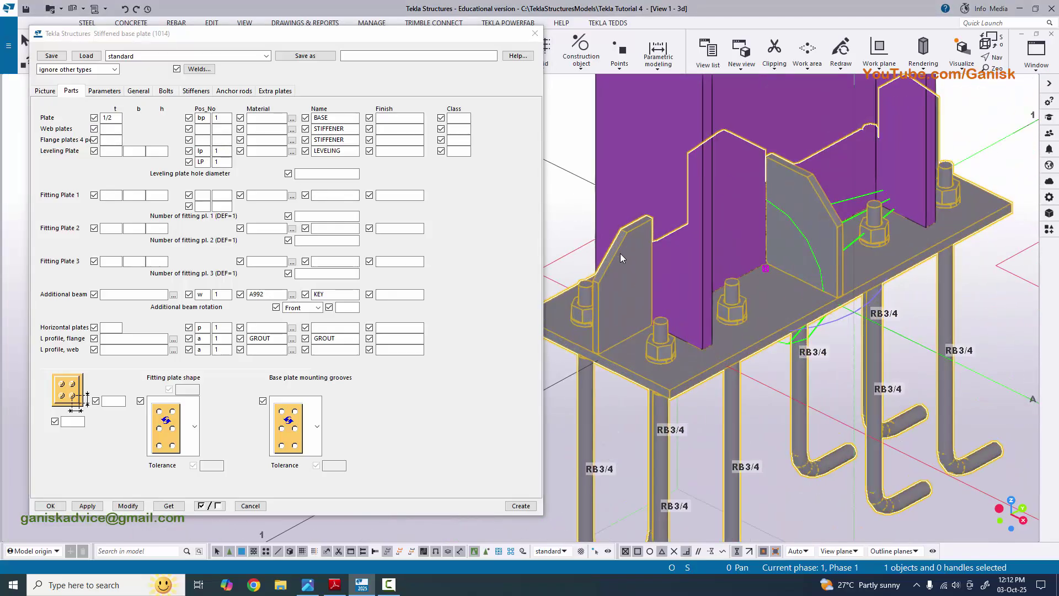
left_click(108, 128)
type("1/")
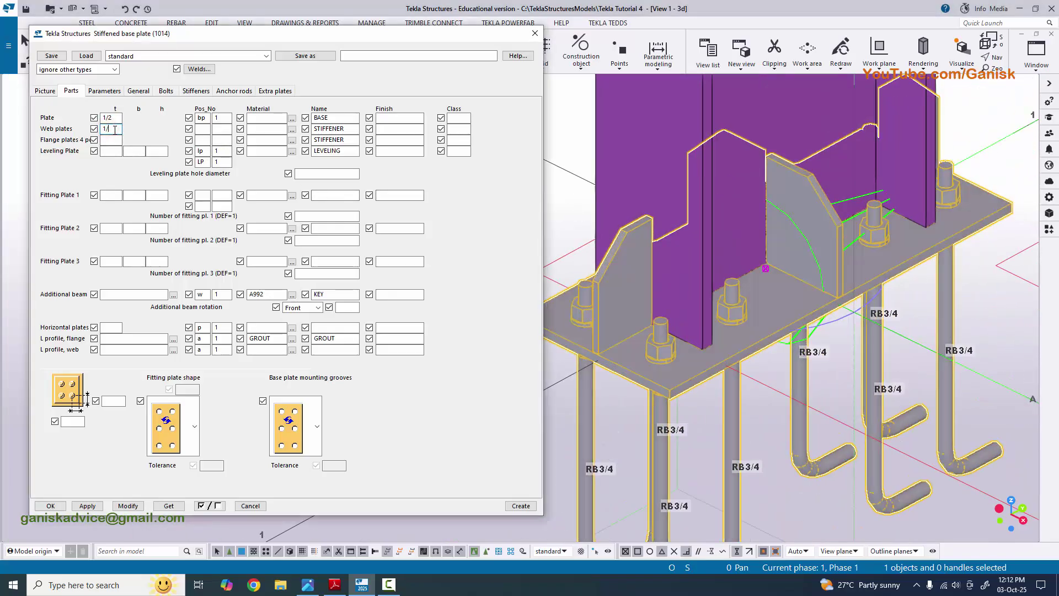
type("4")
scroll(617, 266, "up", 3)
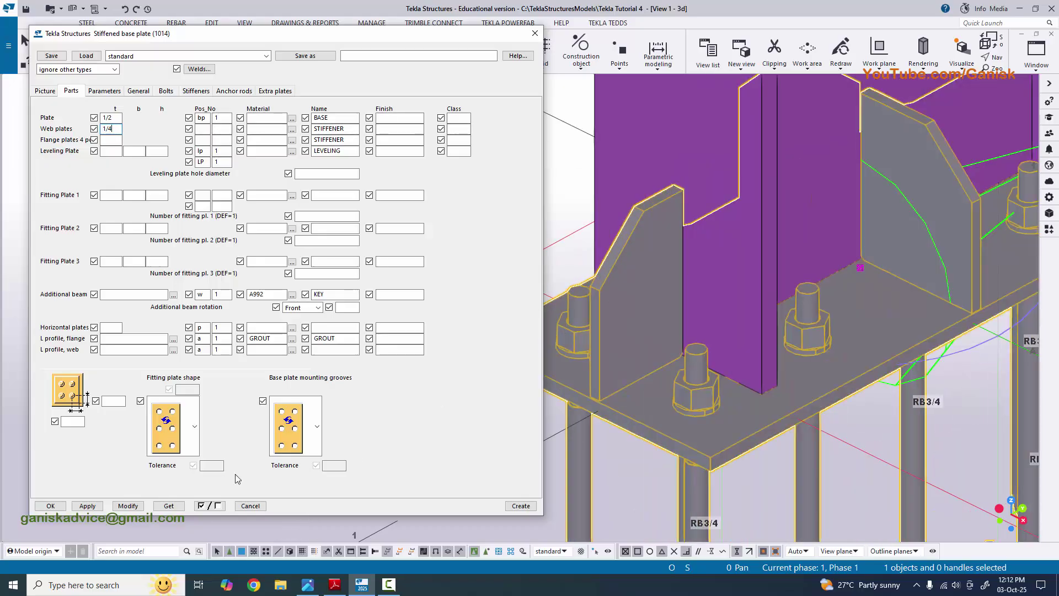
left_click(128, 506)
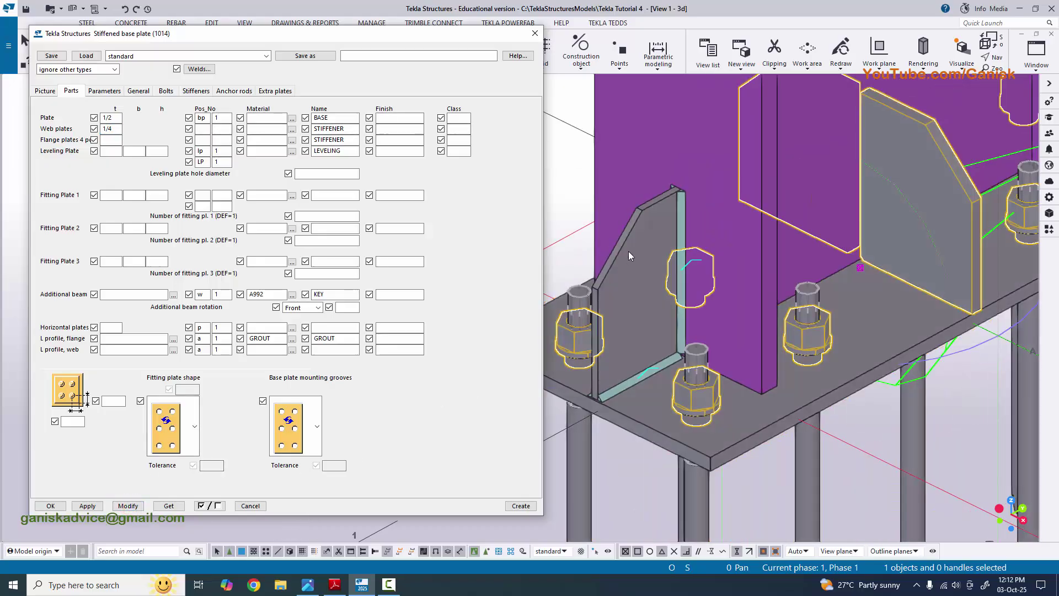
Set the horizontal plates' thickness to 1/4 and modify the selected stiffened base plate with it
scroll(610, 245, "up", 4)
scroll(618, 257, "down", 5)
middle_click_drag(778, 178, 584, 202)
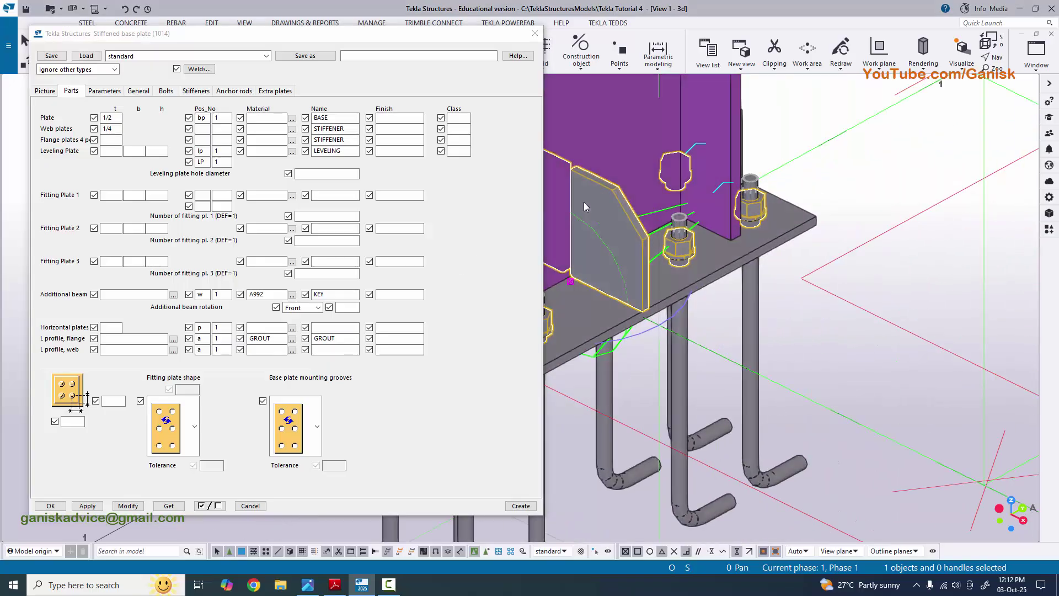
scroll(585, 203, "up", 3)
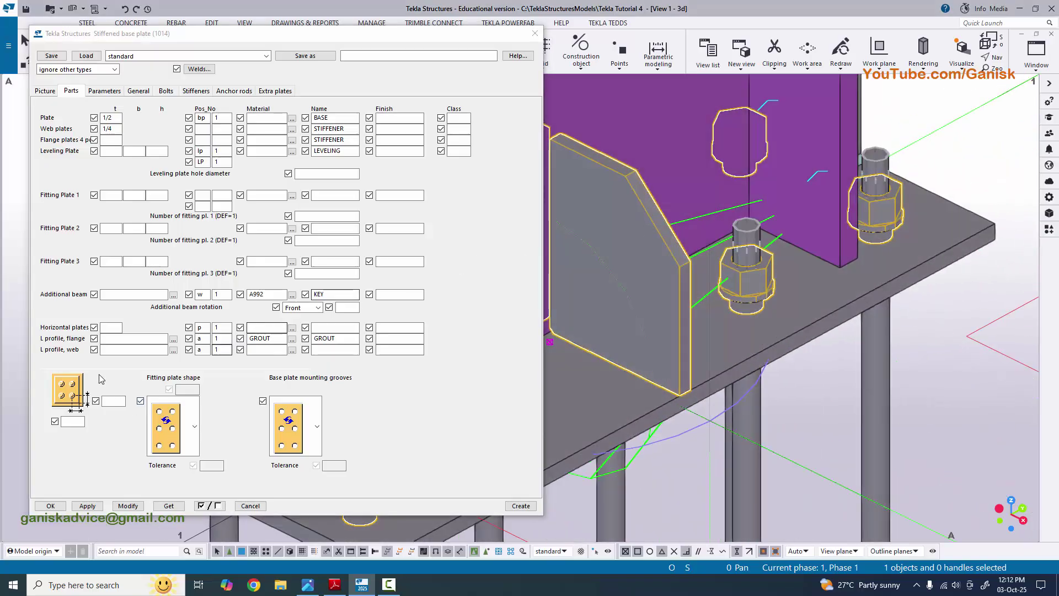
left_click(109, 327)
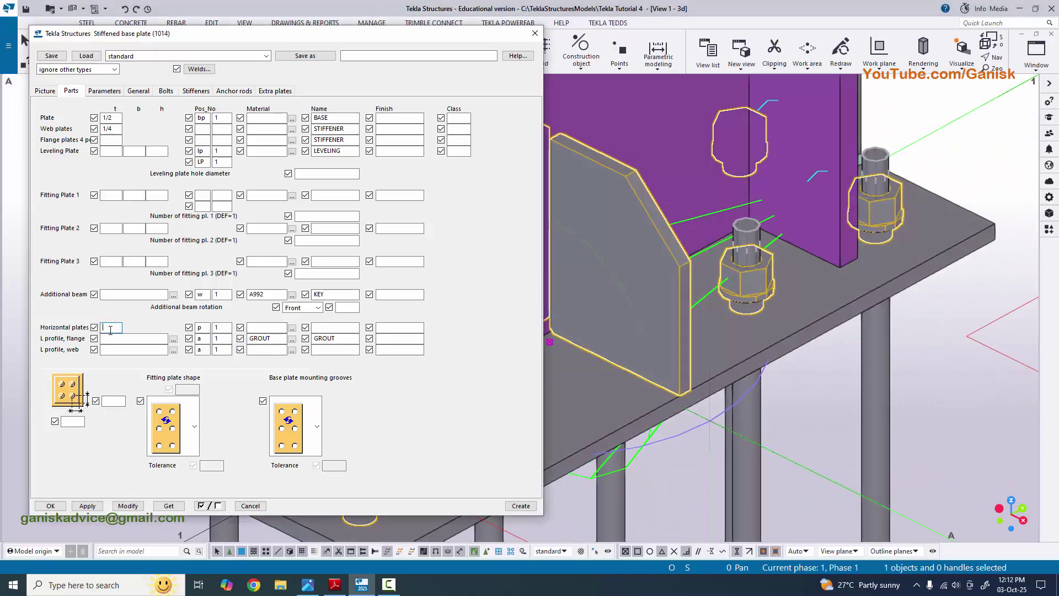
type("1/4")
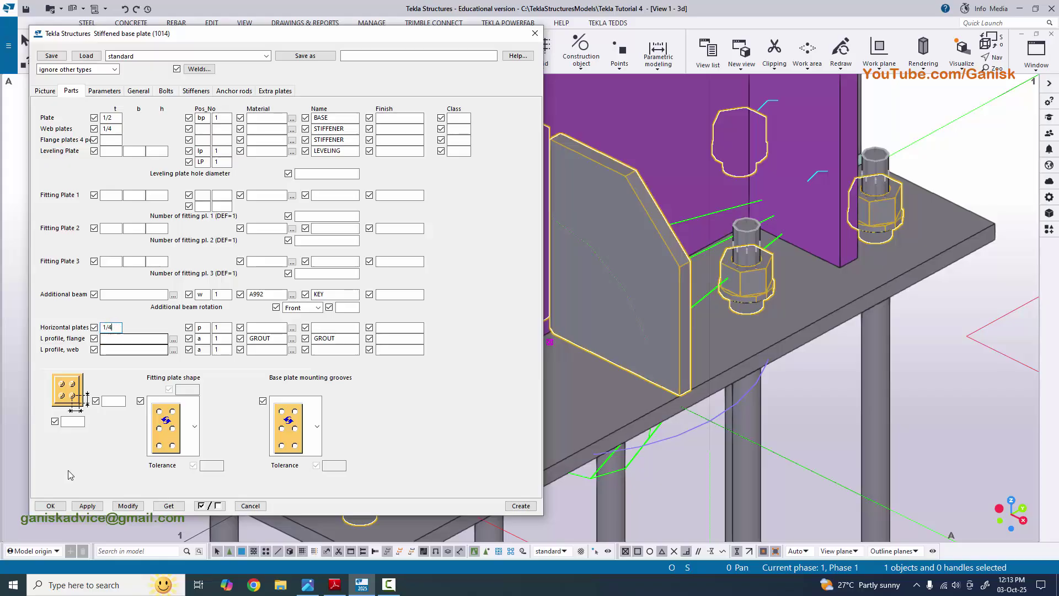
left_click(128, 505)
scroll(762, 244, "up", 5)
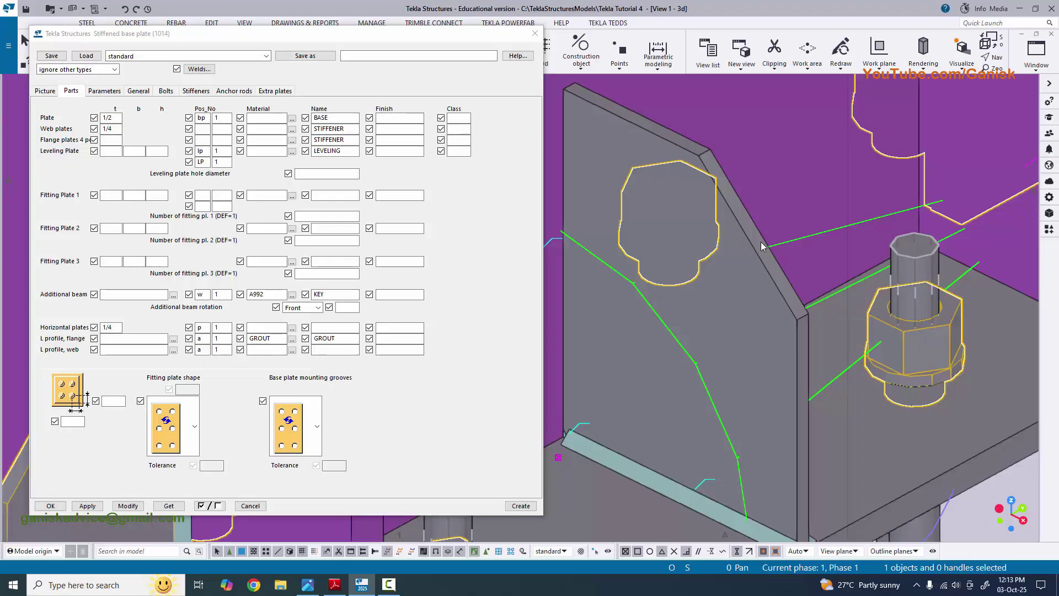
Apply and accept the stiffened base plate settings, and redraw the 3D view to clear its temporary graphics
scroll(760, 241, "down", 5)
left_click(128, 506)
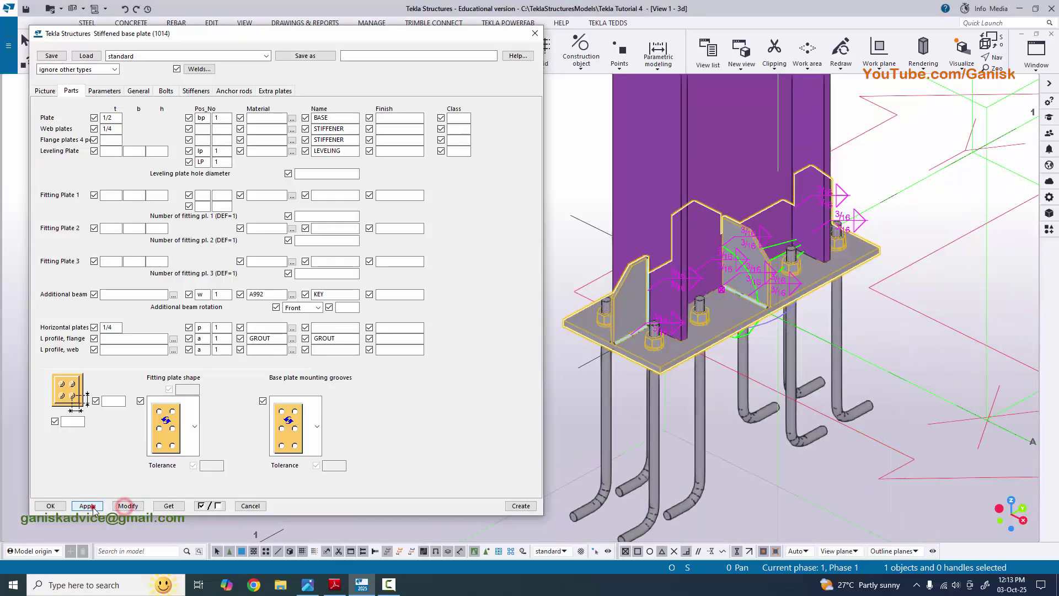
left_click(49, 506)
left_click(355, 248)
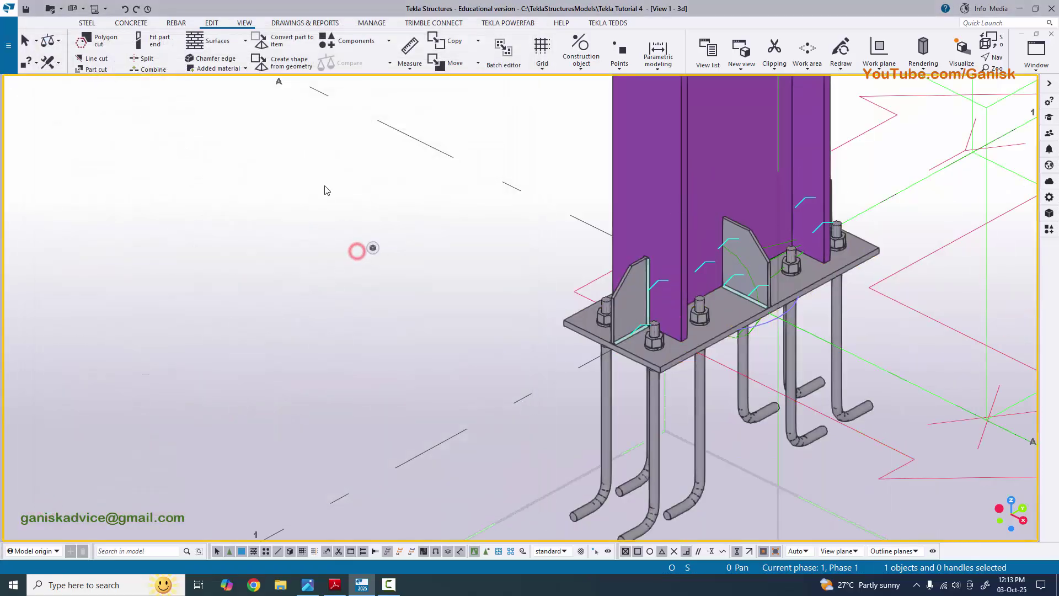
right_click(326, 178)
left_click(385, 243)
Inspect the base plate, its flange and web stiffeners and the anchor rods from several sides in the 3D view
scroll(385, 245, "down", 2)
middle_click_drag(623, 278, 532, 279)
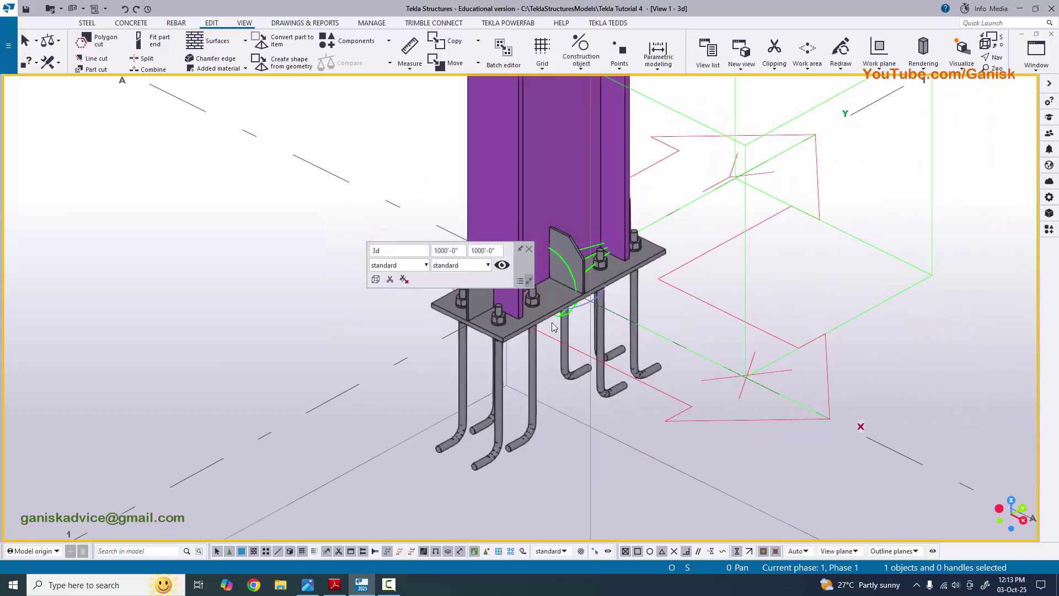
scroll(536, 279, "up", 5)
scroll(628, 289, "down", 2)
middle_click_drag(629, 287, 590, 270, "ctrl")
scroll(603, 288, "down", 2)
scroll(598, 279, "up", 3)
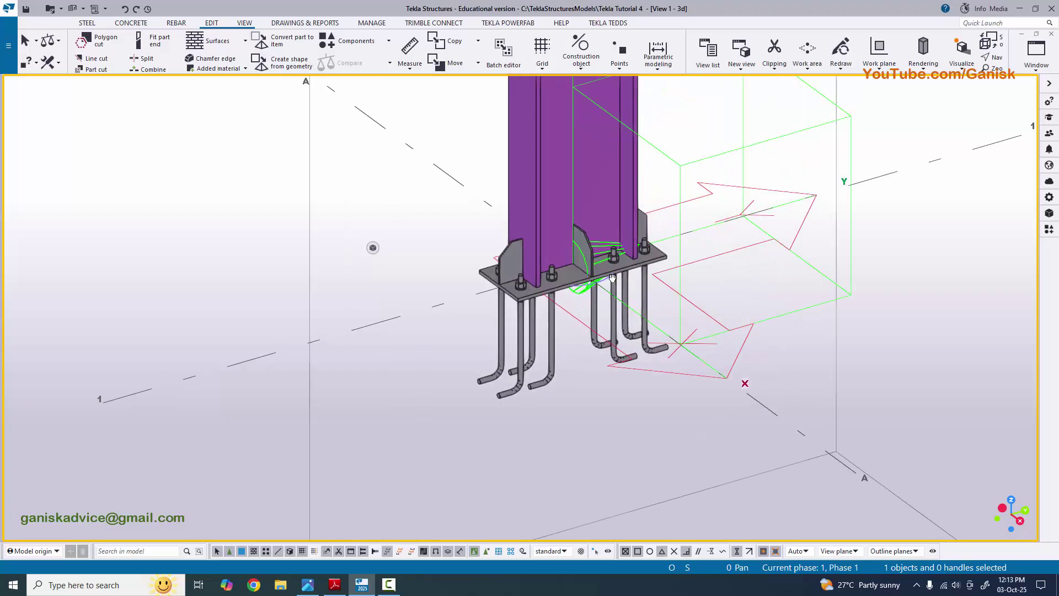
middle_click_drag(599, 278, 1056, 108, "ctrl")
Switch to the plan view at EL. +0 and redraw it to remove the old measurements
left_click(1024, 64)
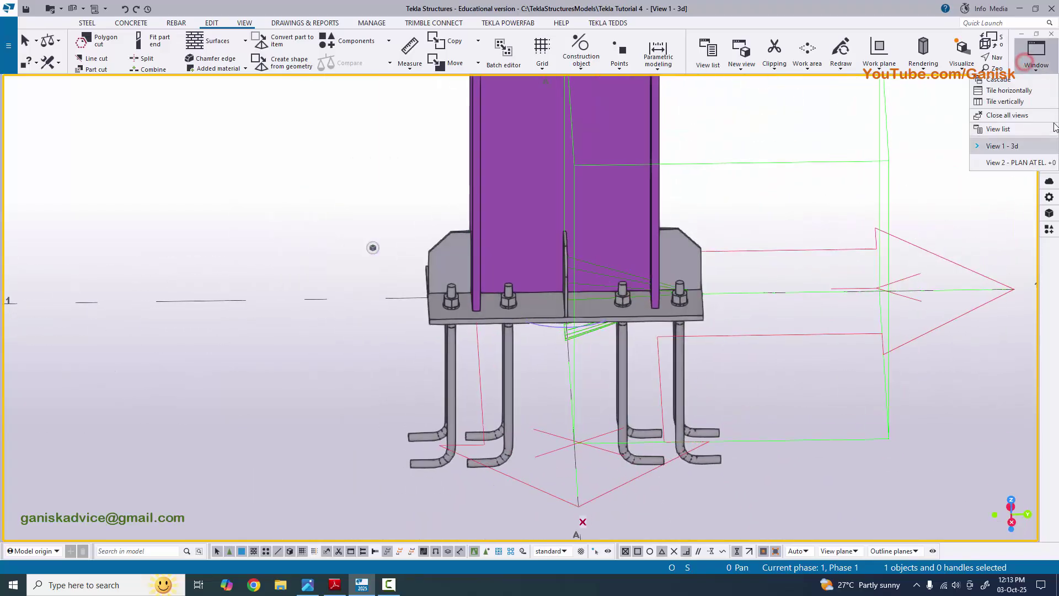
left_click(1019, 160)
middle_click_drag(989, 214, 717, 250)
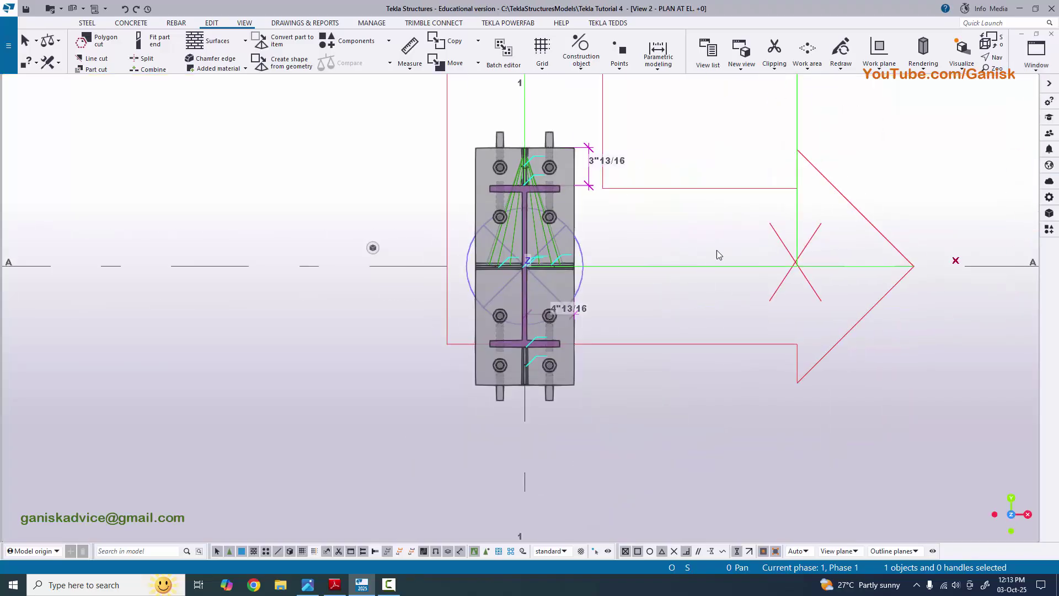
scroll(715, 246, "up", 1)
left_click(704, 134)
right_click(704, 134)
left_click(764, 192)
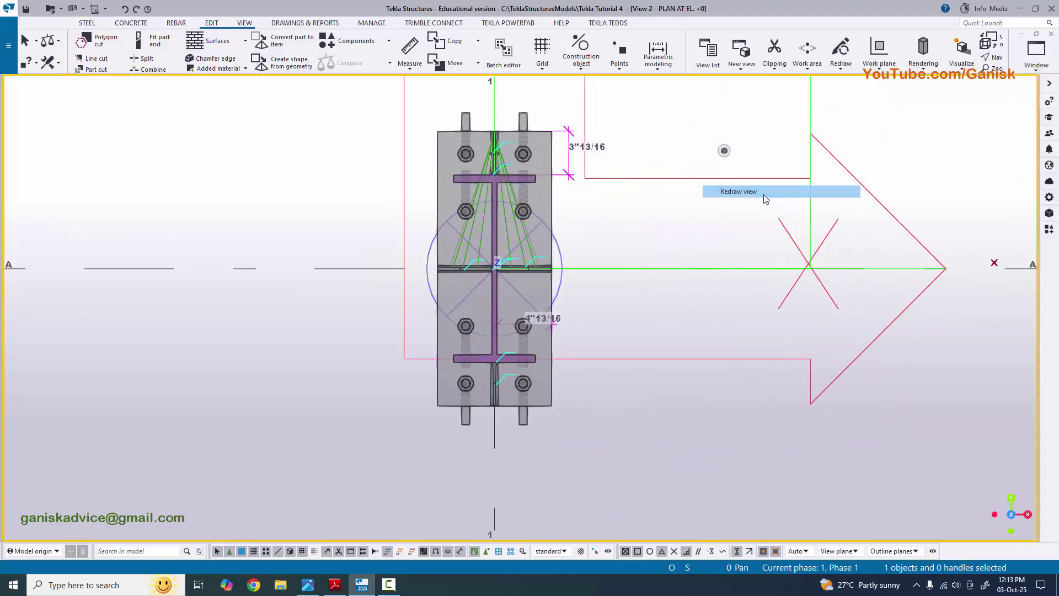
scroll(588, 268, "down", 1)
middle_click_drag(607, 312, 544, 311)
scroll(545, 311, "up", 1)
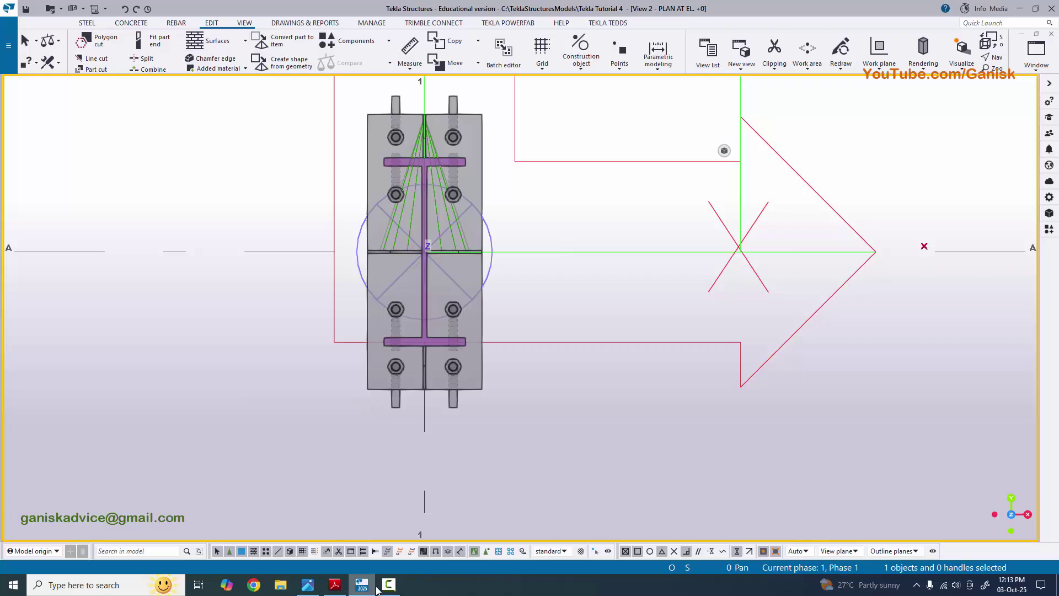
Check the rod spacing in section A-A of the PDF, and measure the vertical distance from the plate's upper edge to the first anchor rod
left_click(335, 585)
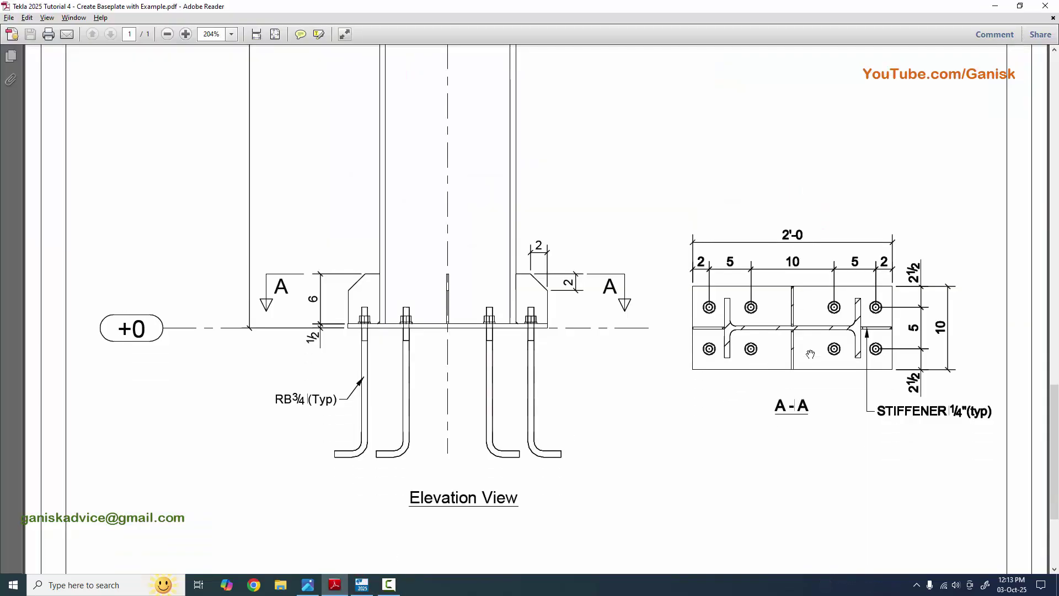
left_click(335, 585)
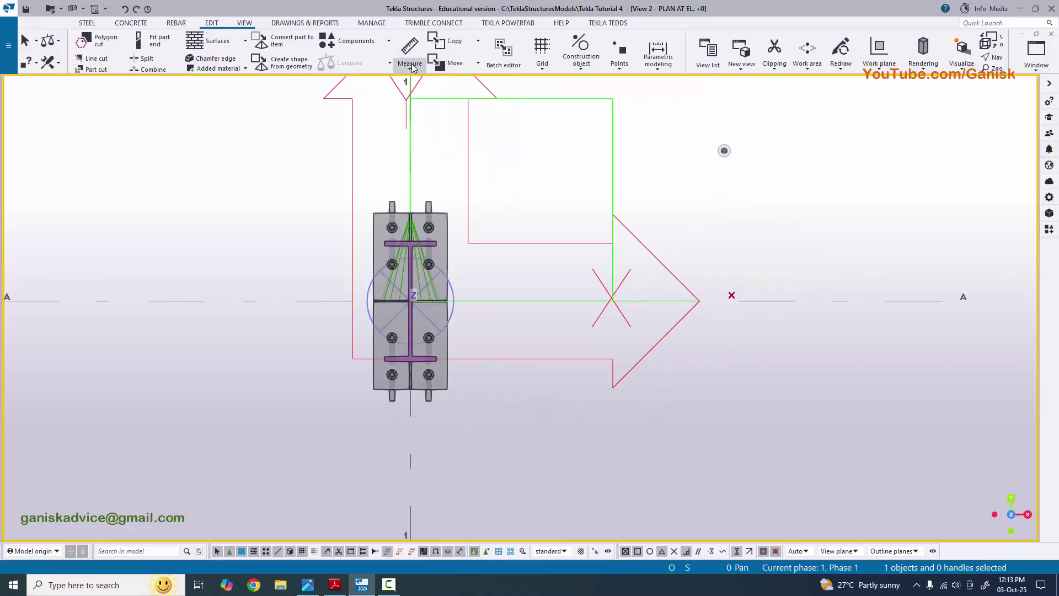
left_click(411, 66)
left_click(439, 134)
scroll(439, 220, "up", 2)
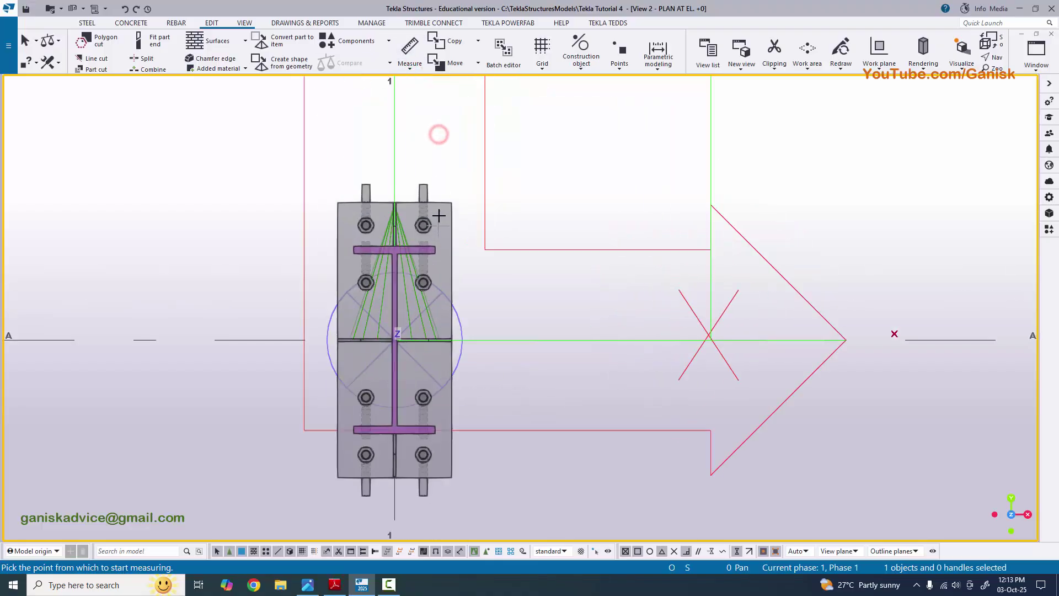
scroll(445, 202, "up", 2)
scroll(419, 248, "up", 2)
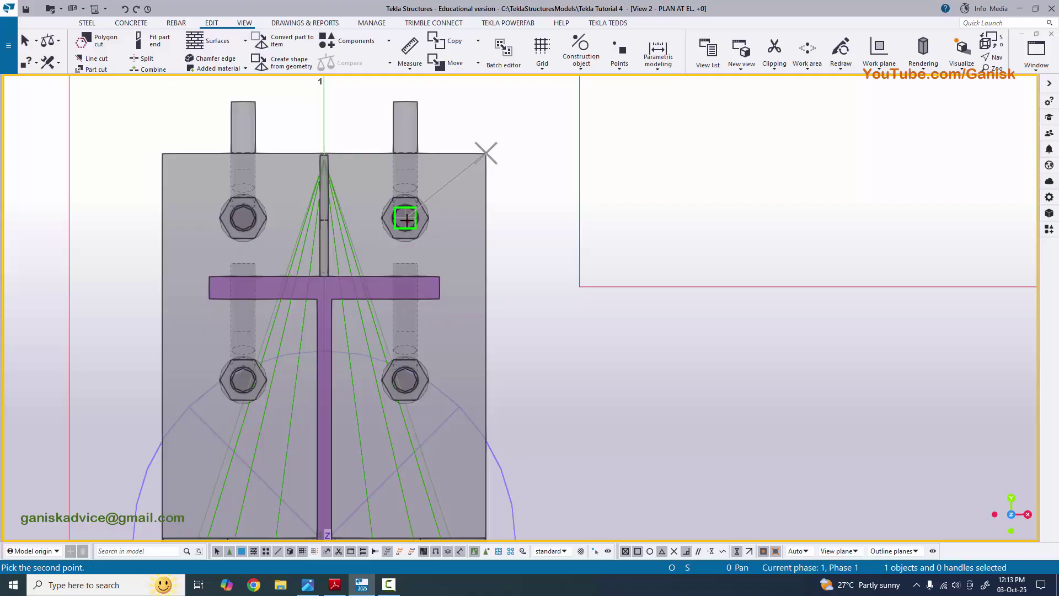
left_click(406, 219)
left_click(557, 220)
Measure the vertical spacing between the upper two anchor rods along the plate's right side
middle_click_drag(426, 220, 424, 182)
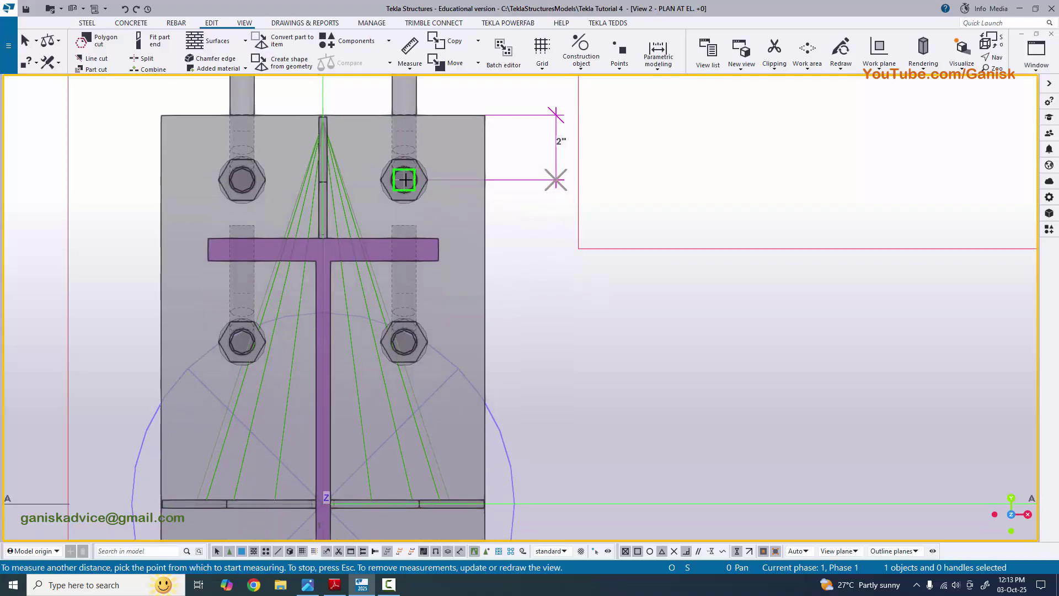
left_click(405, 180)
left_click(404, 339)
left_click(535, 339)
Measure the vertical distance between the two inner anchor rods on either side of grid line A
middle_click_drag(521, 371, 520, 253)
left_click(402, 226)
scroll(425, 246, "down", 2)
scroll(412, 350, "up", 2)
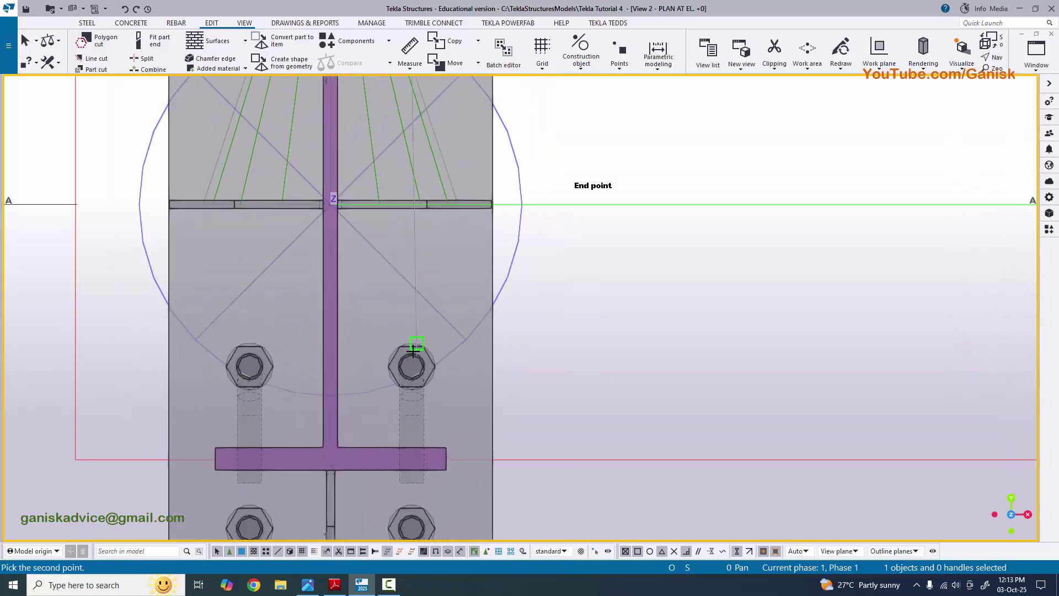
left_click(411, 365)
left_click(577, 327)
Measure the vertical spacing between the lower two anchor rods along the plate's right side
scroll(577, 327, "down", 2)
scroll(461, 308, "up", 2)
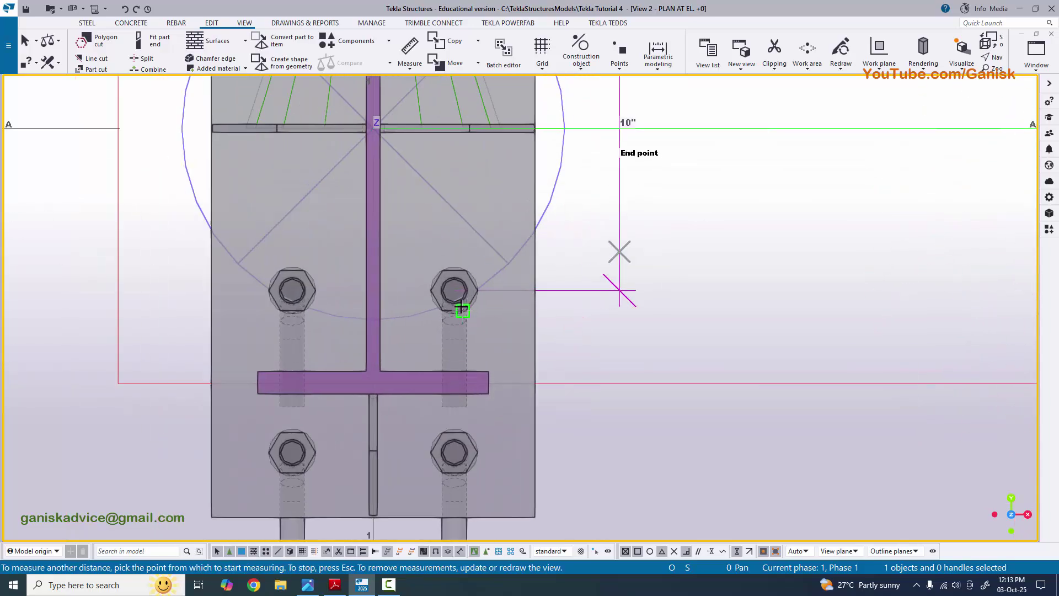
left_click(455, 290)
left_click(455, 452)
left_click(625, 432)
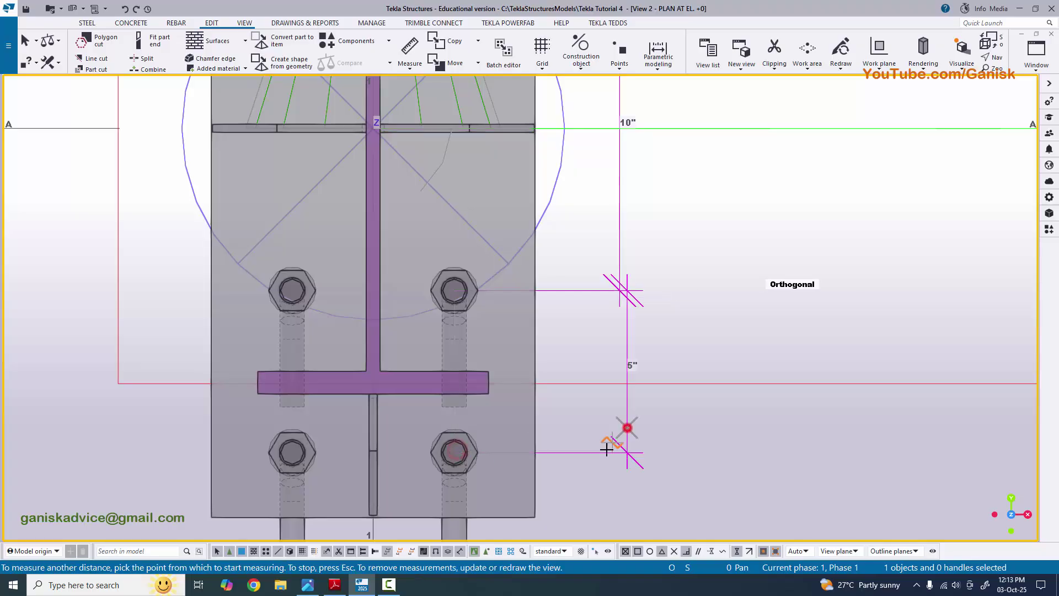
Measure the vertical distance from the lowest right anchor rod to the plate's lower edge and end the measuring command
middle_click_drag(626, 432, 621, 310)
left_click(450, 331)
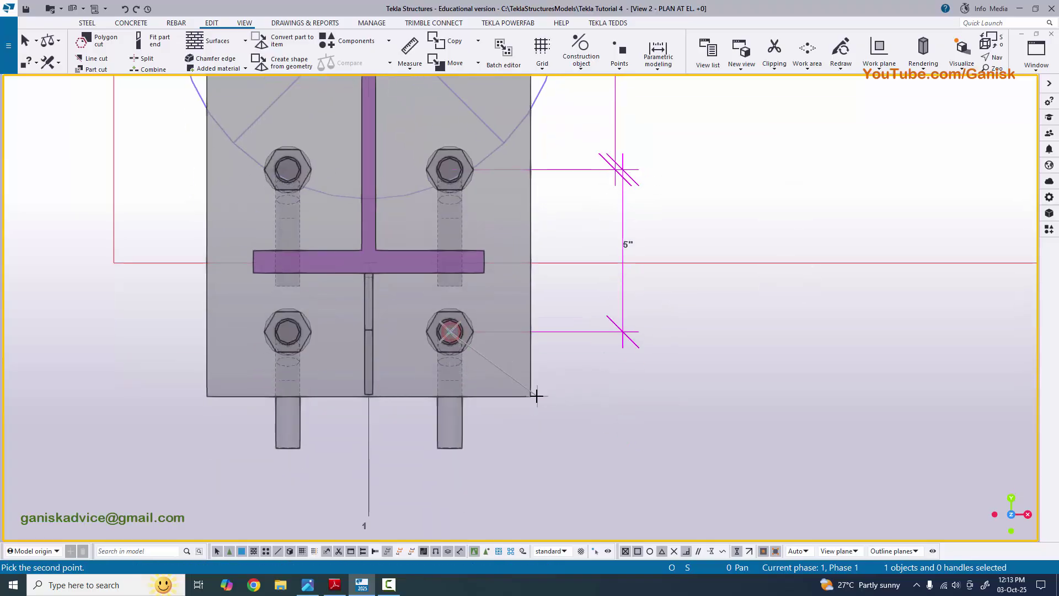
left_click(531, 396)
left_click(614, 389)
scroll(615, 389, "down", 3)
right_click(685, 264)
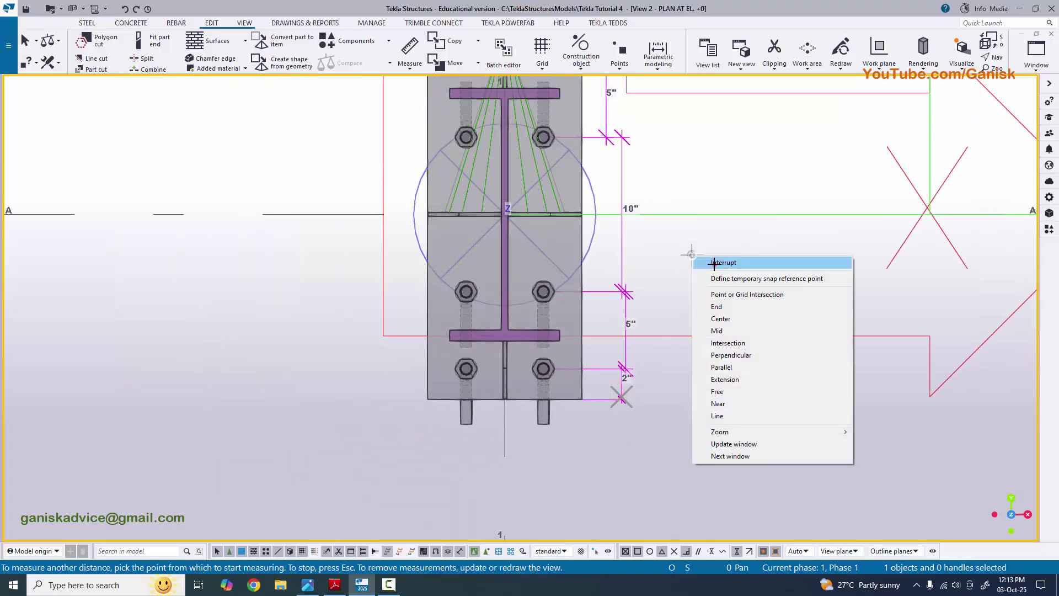
left_click(714, 265)
Measure the horizontal distance from the plate's upper left corner to the nearest anchor rod
middle_click_drag(579, 311, 564, 323)
middle_click_drag(486, 130, 457, 198)
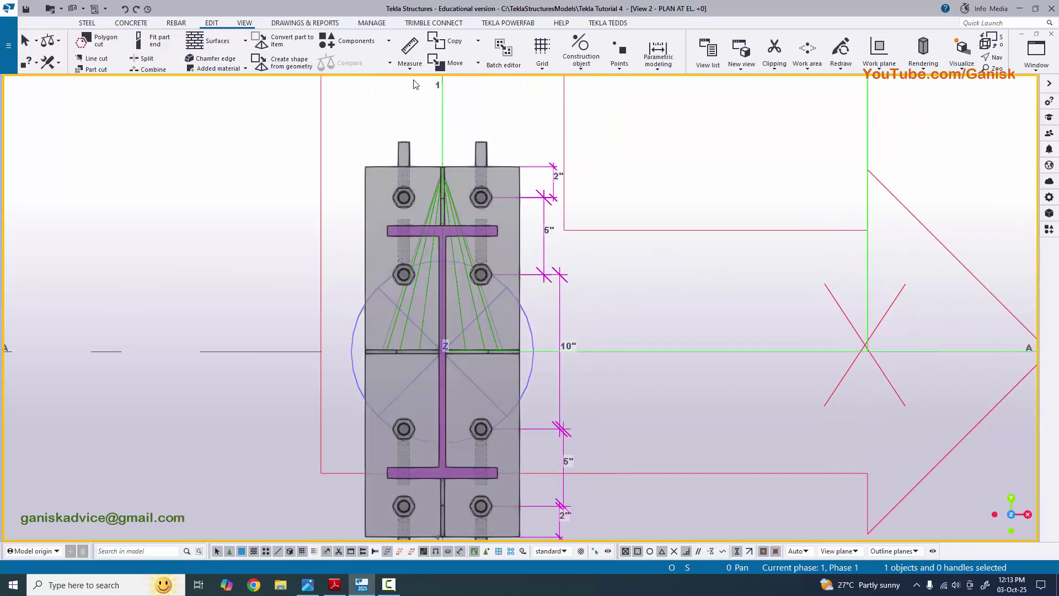
left_click(413, 65)
left_click(436, 112)
scroll(373, 166, "up", 2)
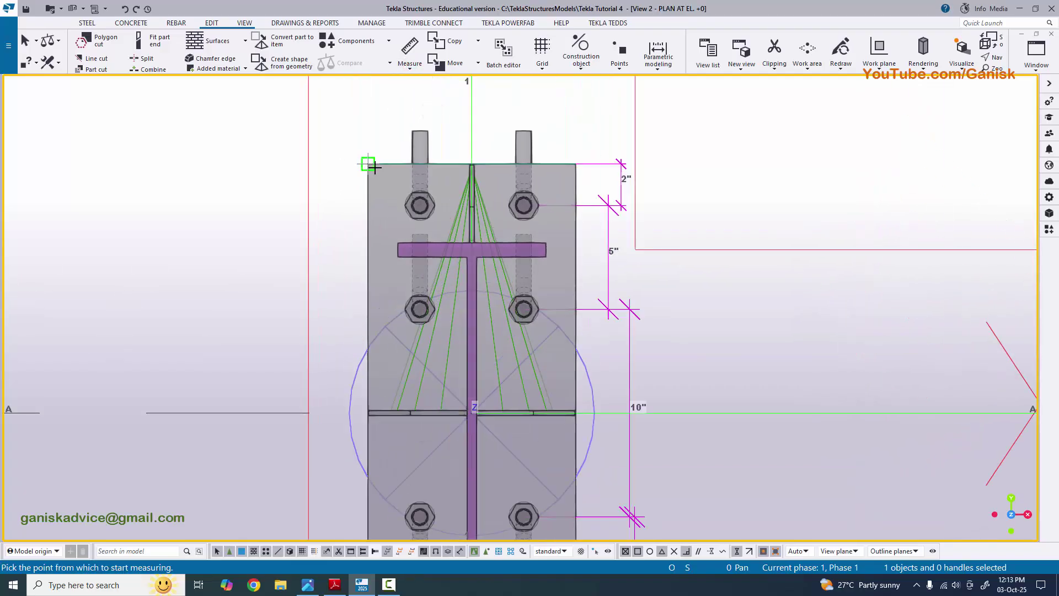
left_click(420, 205)
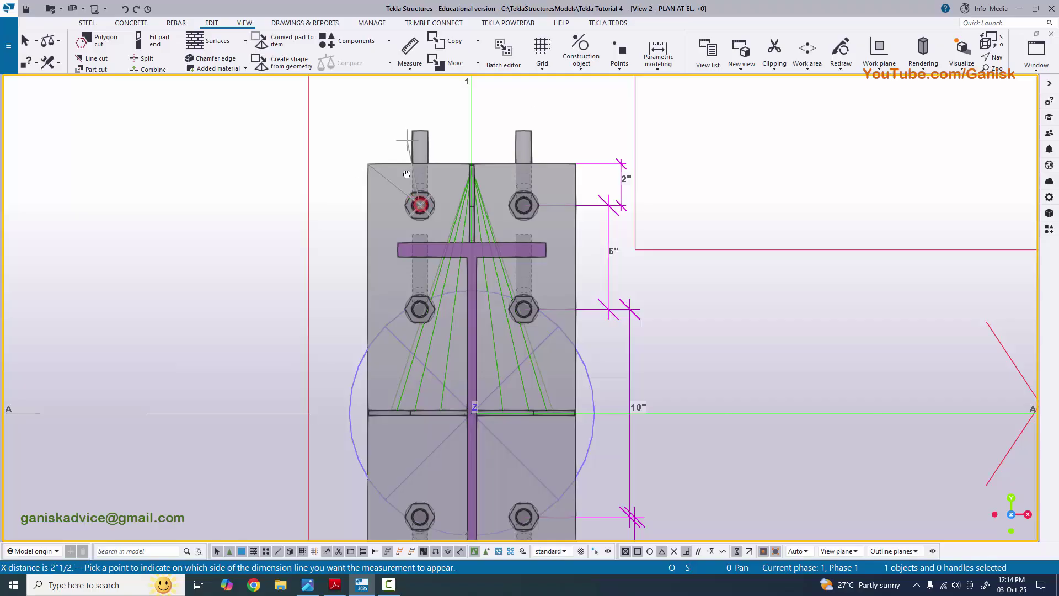
scroll(420, 205, "up", 1)
left_click(405, 160)
Measure the horizontal spacing between the two anchor rods in the uppermost row
scroll(418, 276, "up", 1)
left_click(414, 278)
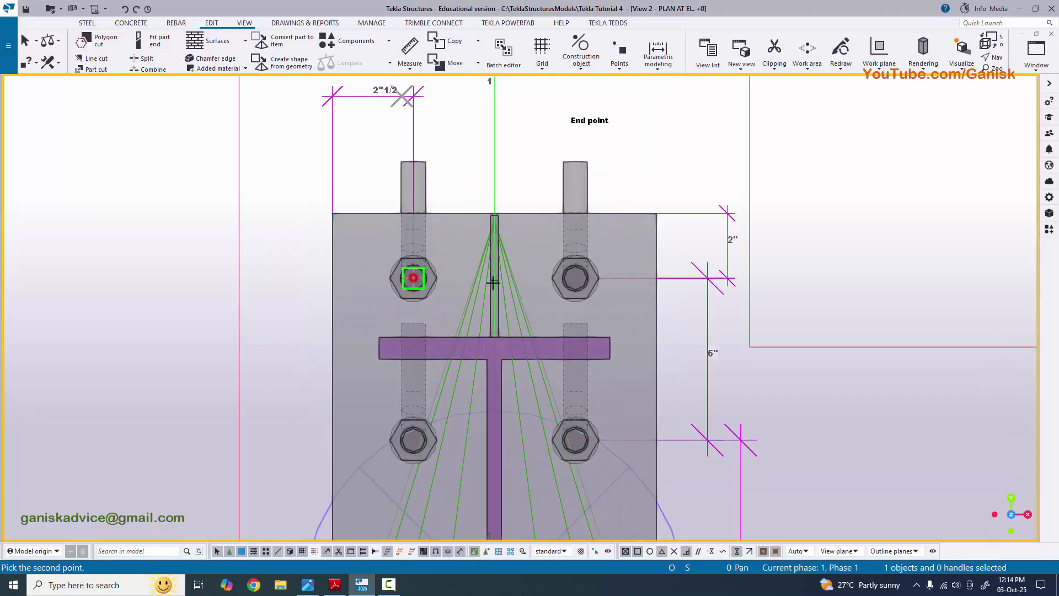
left_click(575, 277)
scroll(486, 246, "down", 1)
scroll(509, 185, "up", 1)
left_click(494, 166)
Measure the horizontal distance from the upper right anchor rod to the plate's right edge and end the measuring command
middle_click_drag(555, 370, 506, 324)
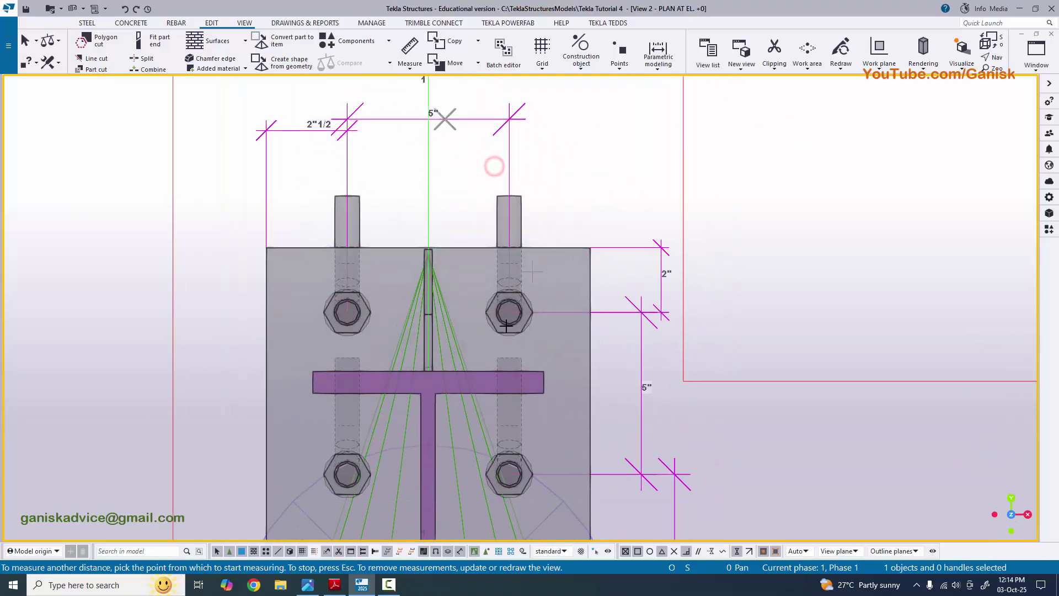
left_click(593, 249)
middle_click_drag(578, 182, 558, 241)
left_click(569, 177)
scroll(559, 183, "down", 2)
right_click(697, 165)
left_click(698, 169)
left_click(728, 171)
Compare the measured rod spacings and edge distances in the plan view with section A-A of the PDF drawing
scroll(607, 199, "down", 1)
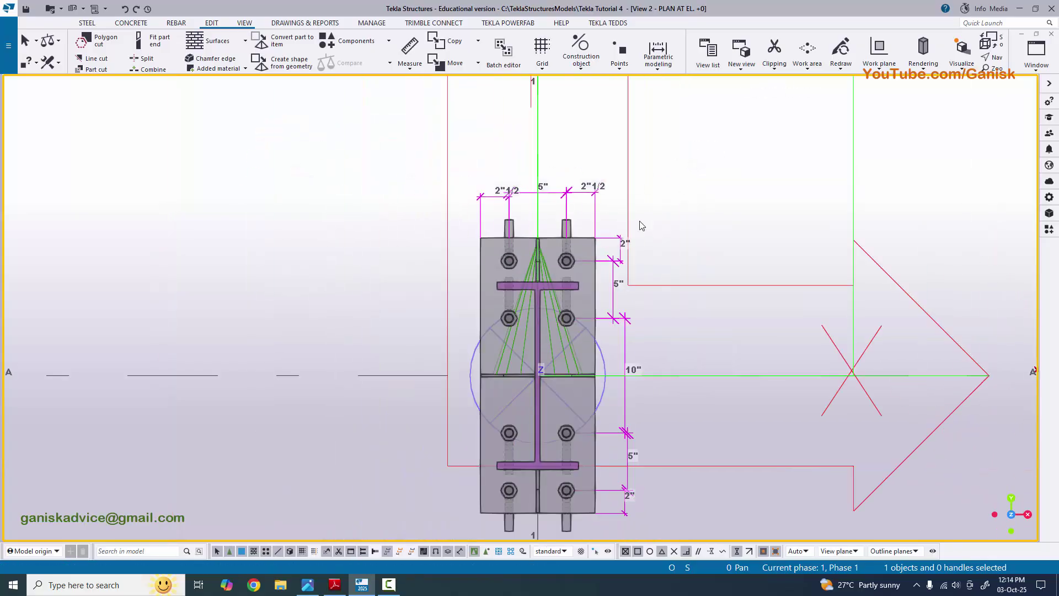
scroll(585, 238, "up", 1)
scroll(585, 246, "up", 2)
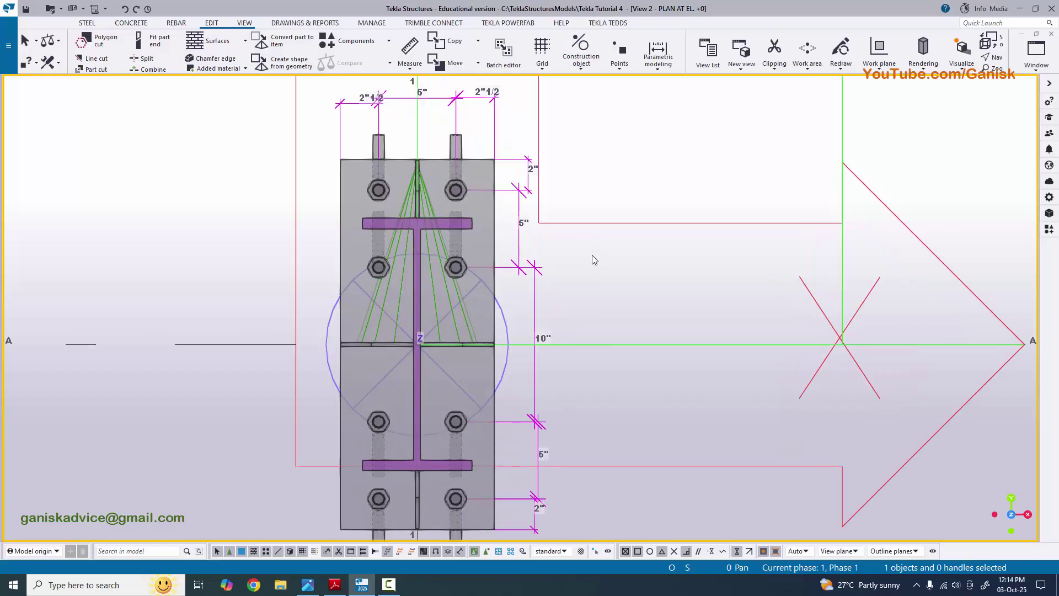
scroll(592, 283, "down", 1)
key("alt+Tab")
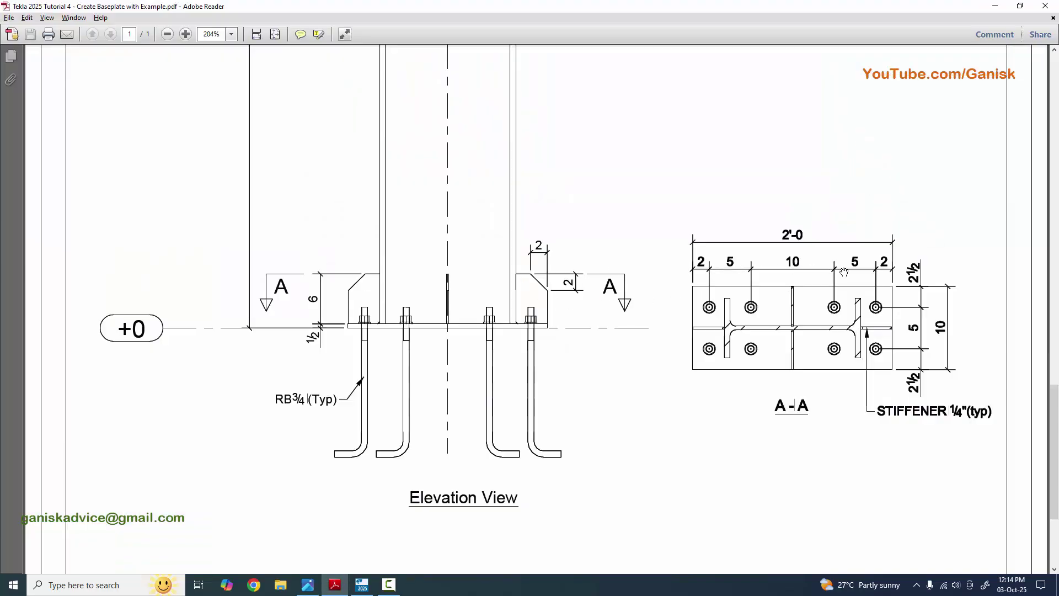
key("alt+Tab")
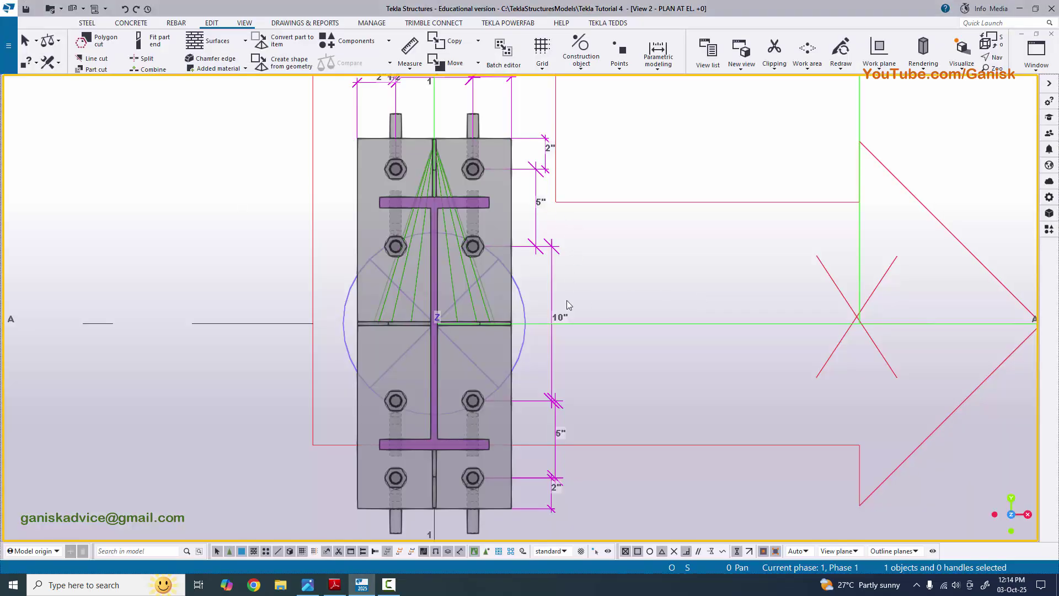
key("alt+Tab")
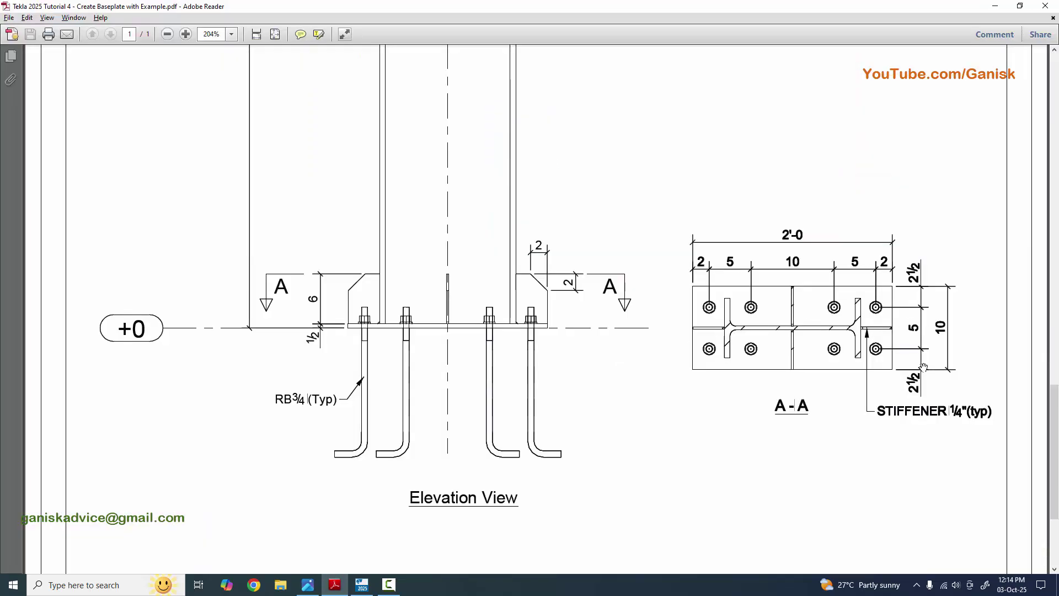
key("alt+Tab")
scroll(499, 326, "down", 3)
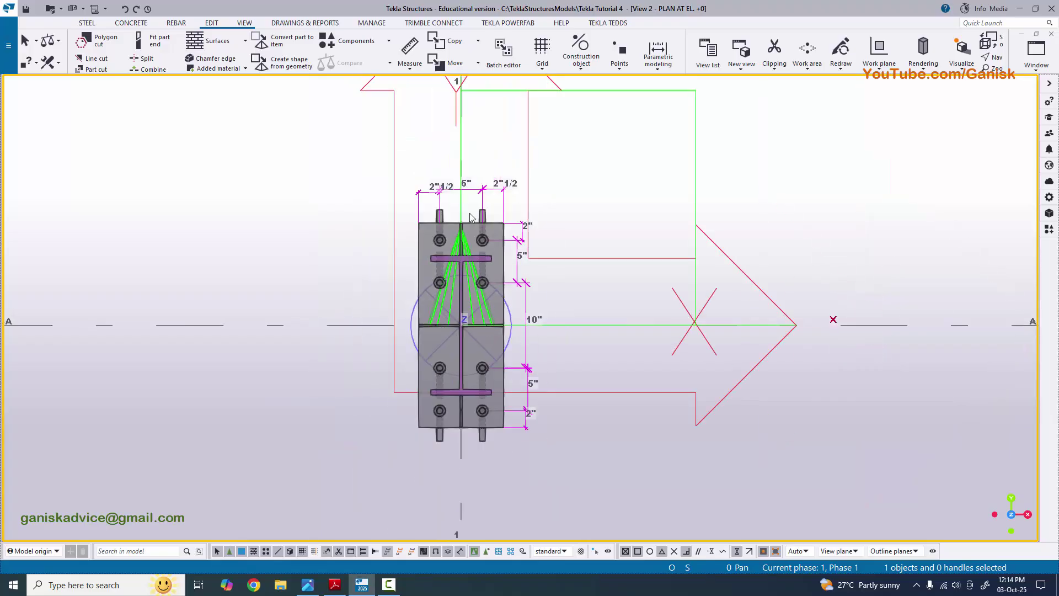
scroll(463, 205, "up", 2)
scroll(574, 187, "down", 3)
scroll(508, 247, "up", 2)
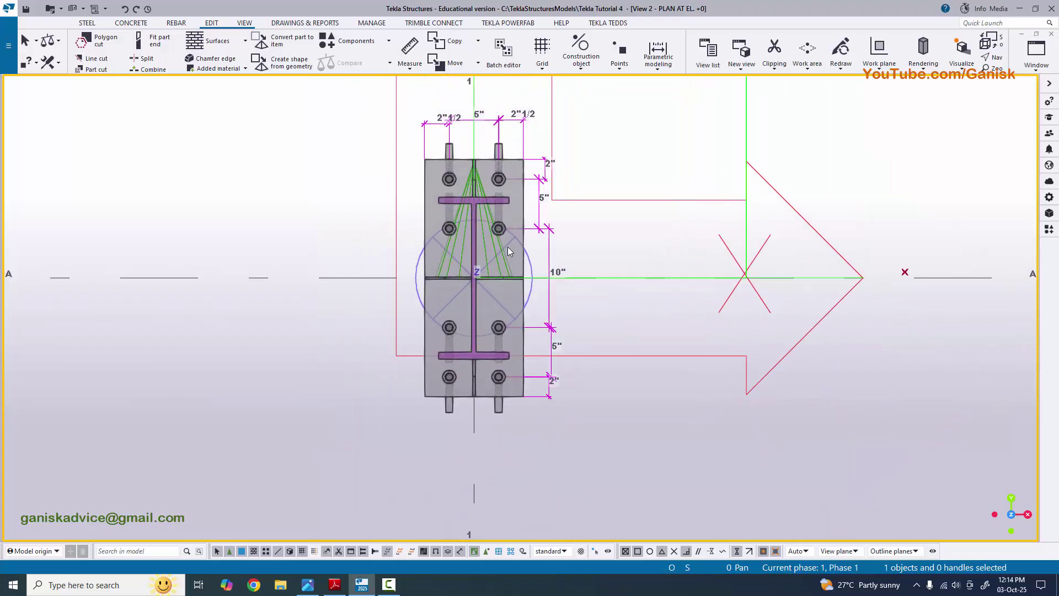
Measure the horizontal thickness of the stiffener above the column's upper flange in the plan view and end the measuring command
scroll(462, 130, "up", 2)
scroll(474, 128, "up", 4)
scroll(468, 164, "down", 1)
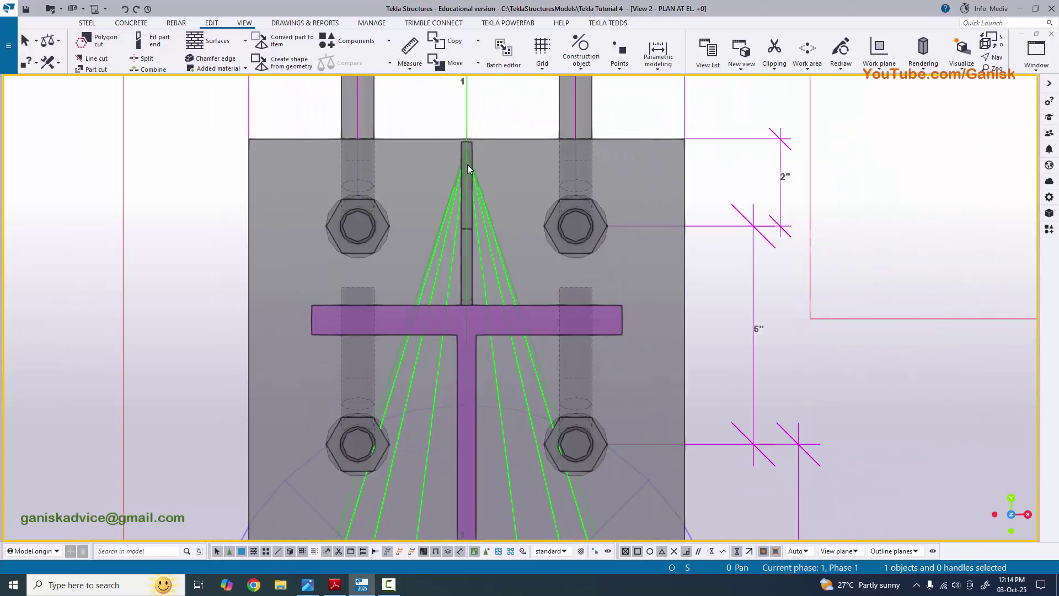
middle_click_drag(468, 165, 445, 249)
left_click(422, 71)
left_click(441, 116)
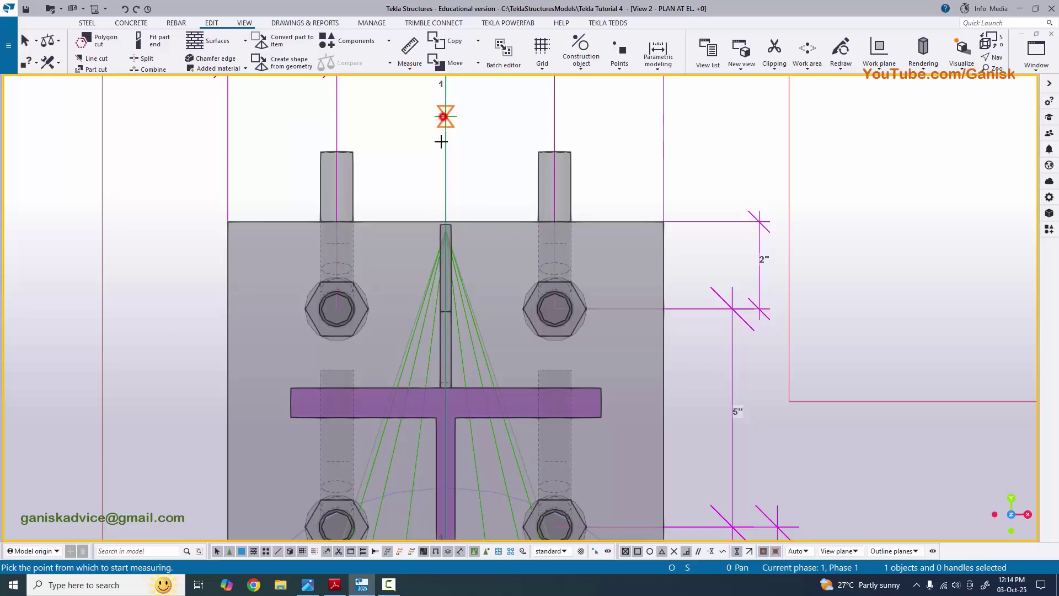
scroll(442, 220, "up", 4)
left_click(440, 206)
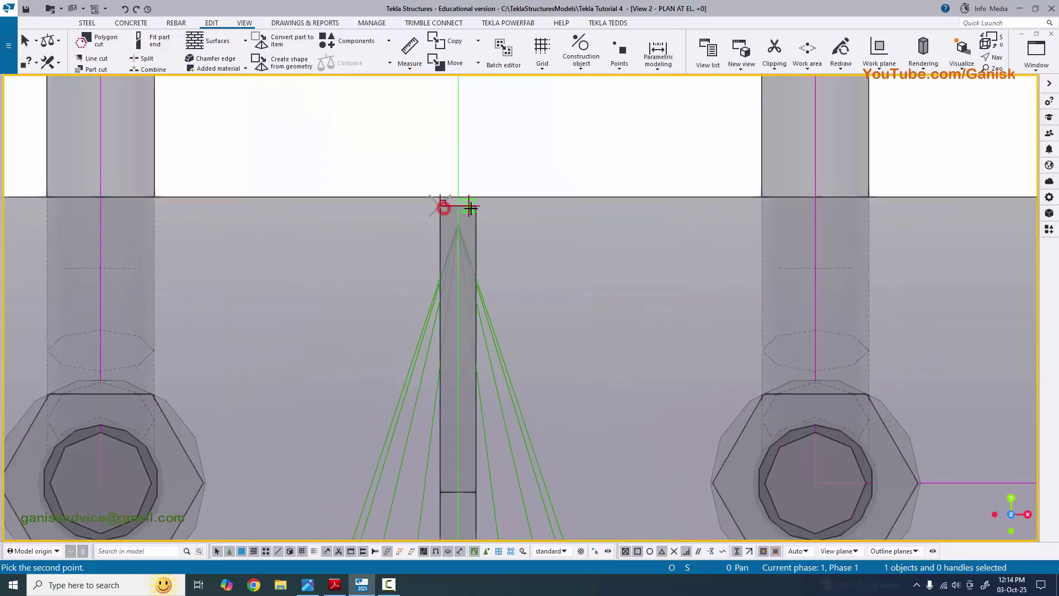
left_click(475, 208)
left_click(486, 144)
scroll(485, 143, "down", 3)
right_click(491, 136)
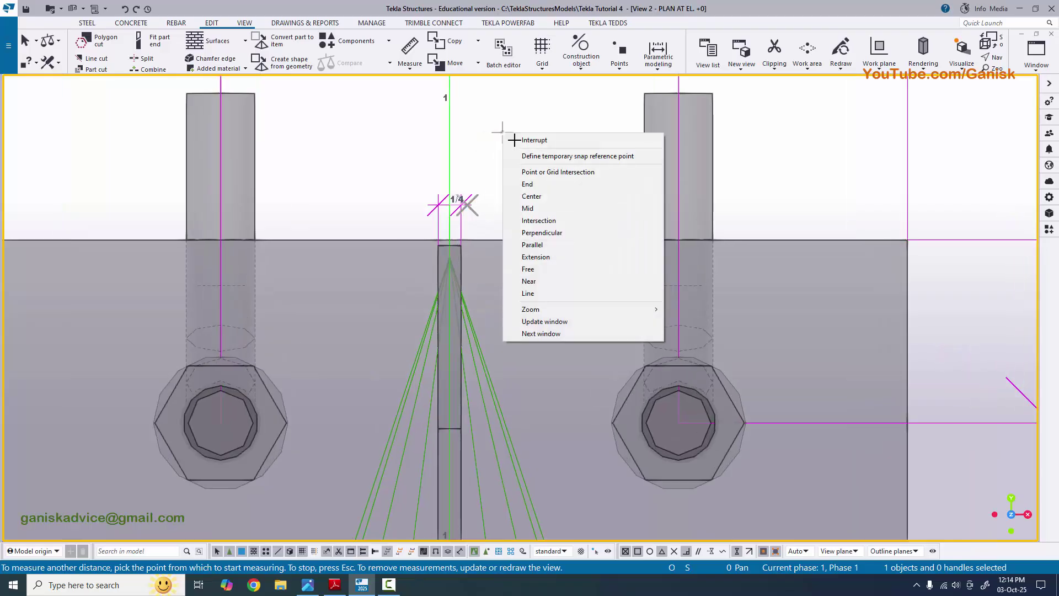
left_click(516, 139)
Compare the upper stiffener's measured thickness with the stiffener callout of section A-A in the PDF drawing
scroll(453, 194, "up", 3)
scroll(455, 201, "down", 5)
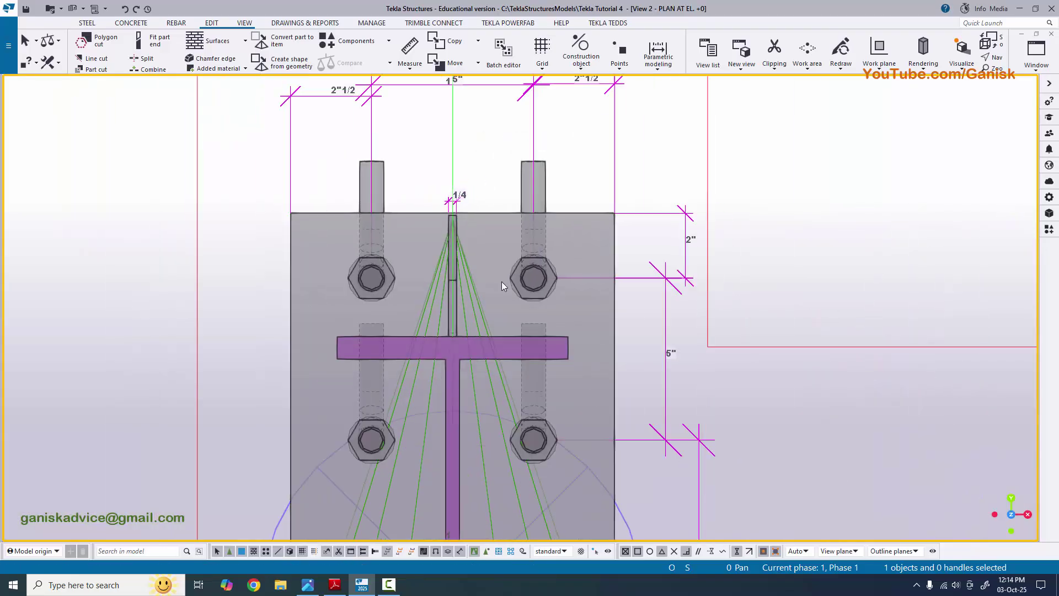
key("alt+Tab")
key("alt+Tab")
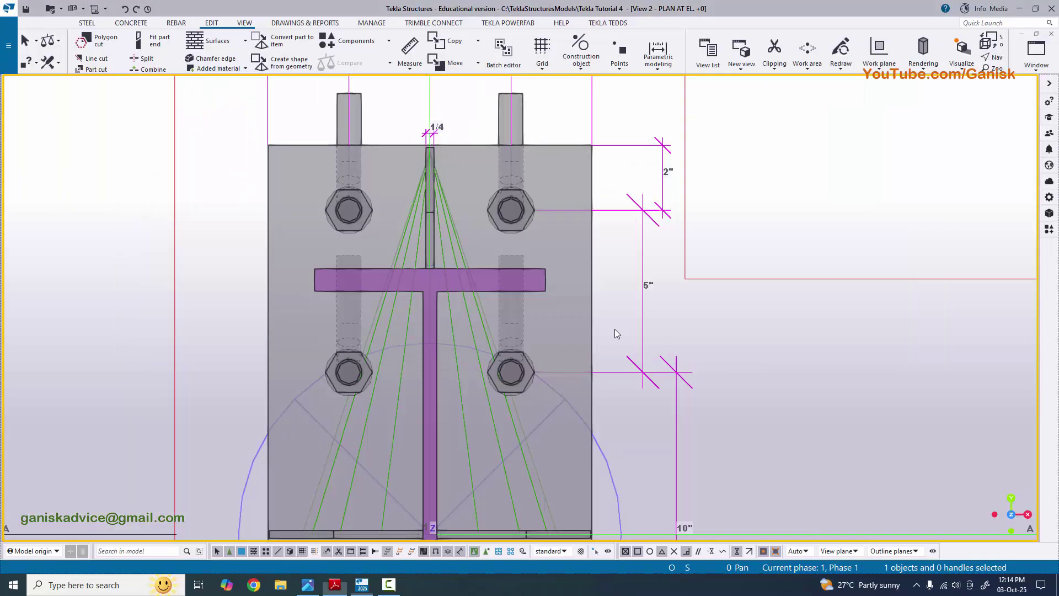
Measure the vertical thickness of the stiffener between the column web and the plate's right edge
scroll(486, 347, "up", 8)
scroll(483, 342, "up", 2)
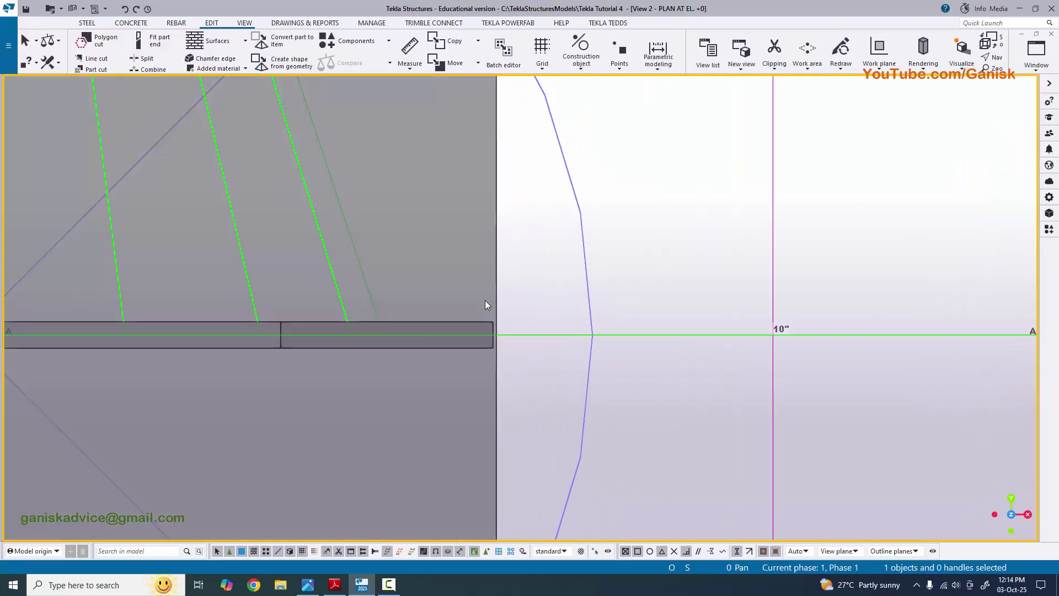
left_click(401, 68)
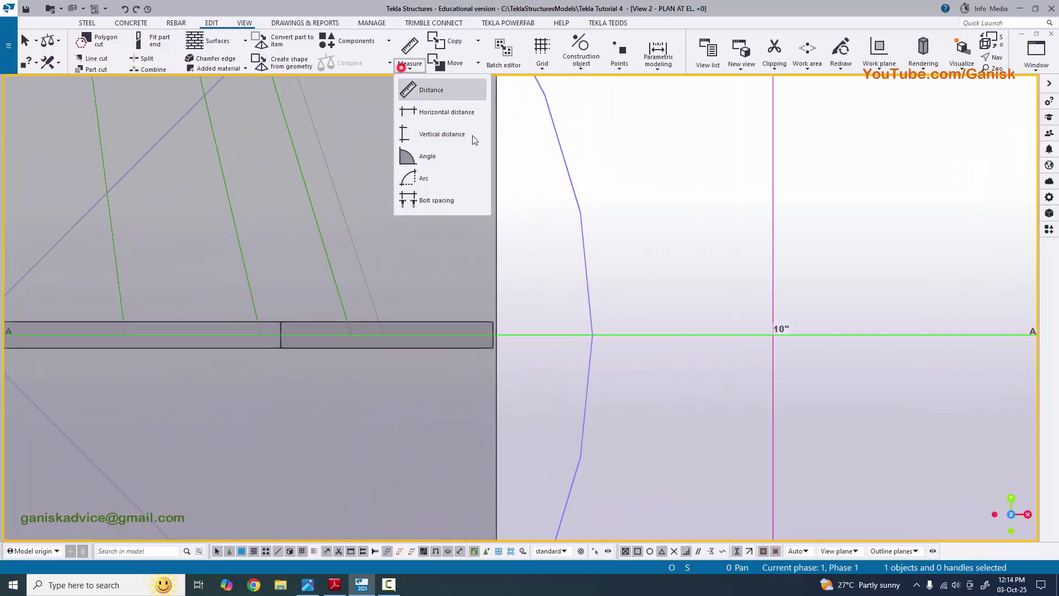
left_click(436, 136)
scroll(506, 392, "up", 3)
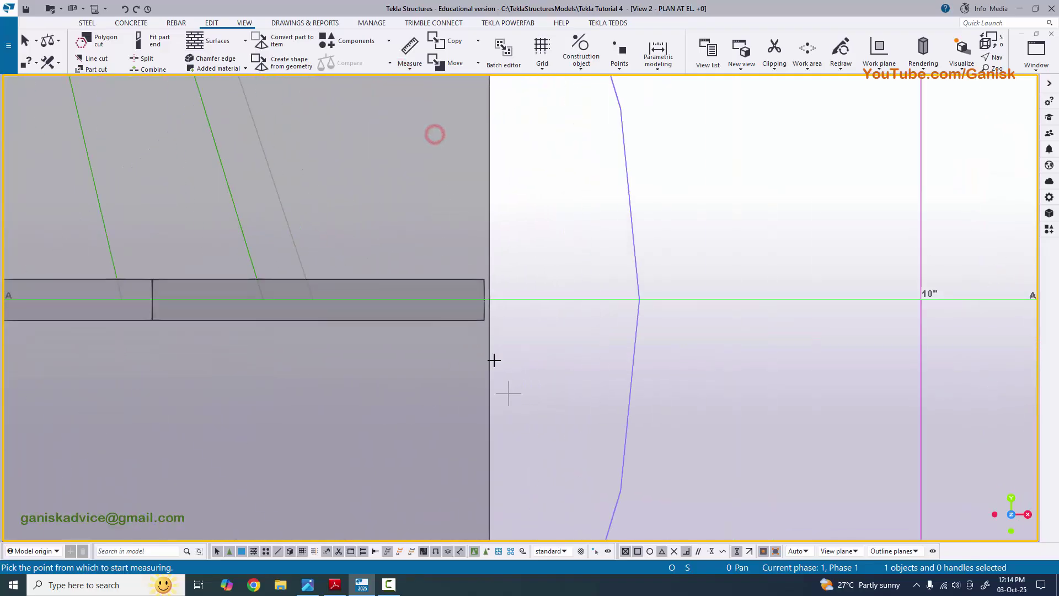
left_click(478, 268)
left_click(545, 325)
Check the web-side stiffener's thickness against section A-A in the PDF drawing and end the measuring command
key("alt+Tab")
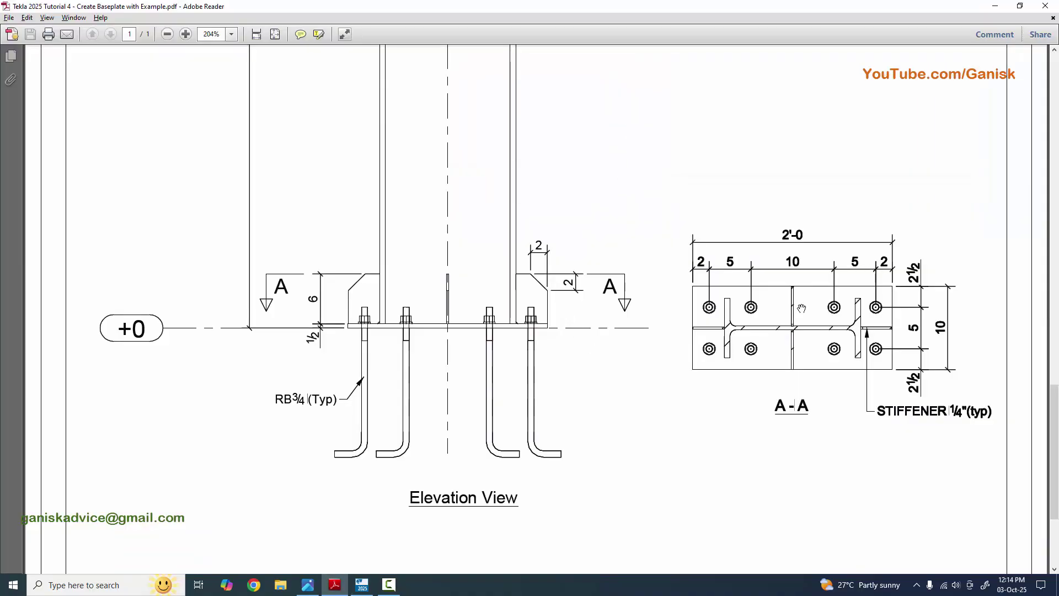
key("alt+Tab")
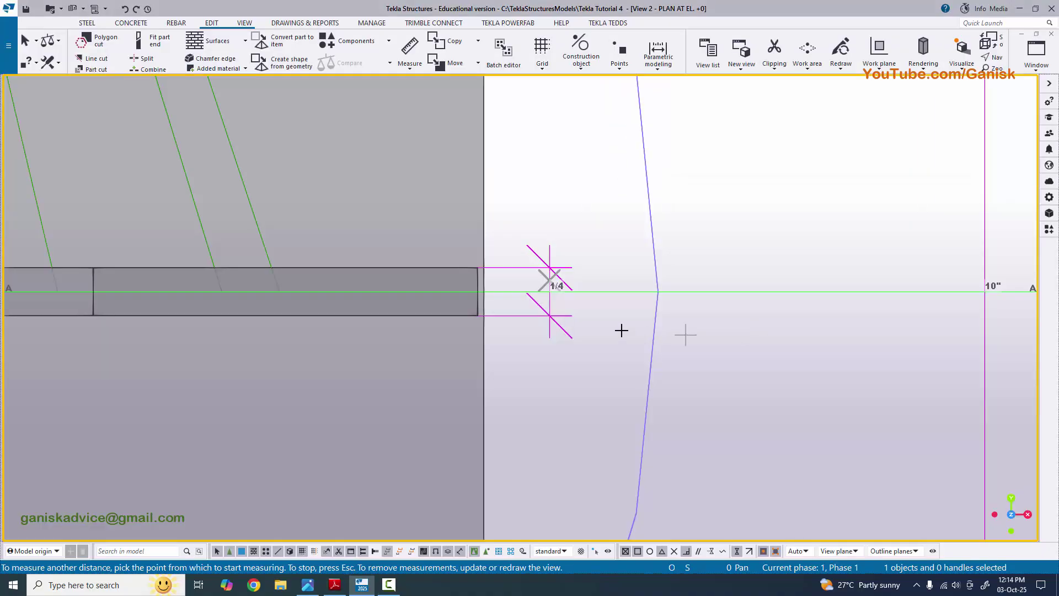
scroll(612, 325, "down", 5)
scroll(617, 307, "up", 2)
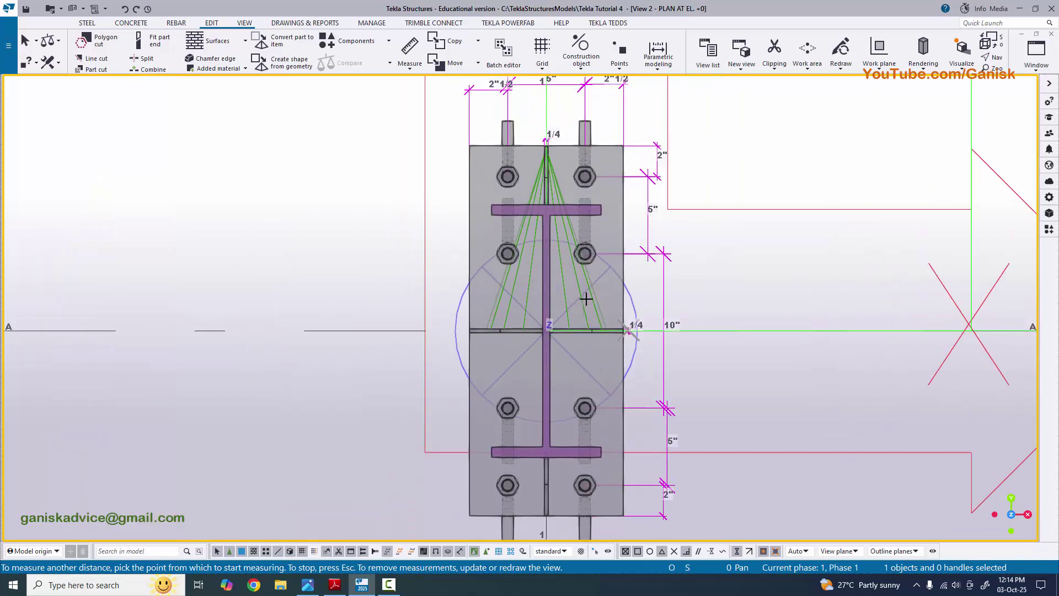
right_click(782, 137)
left_click(820, 149)
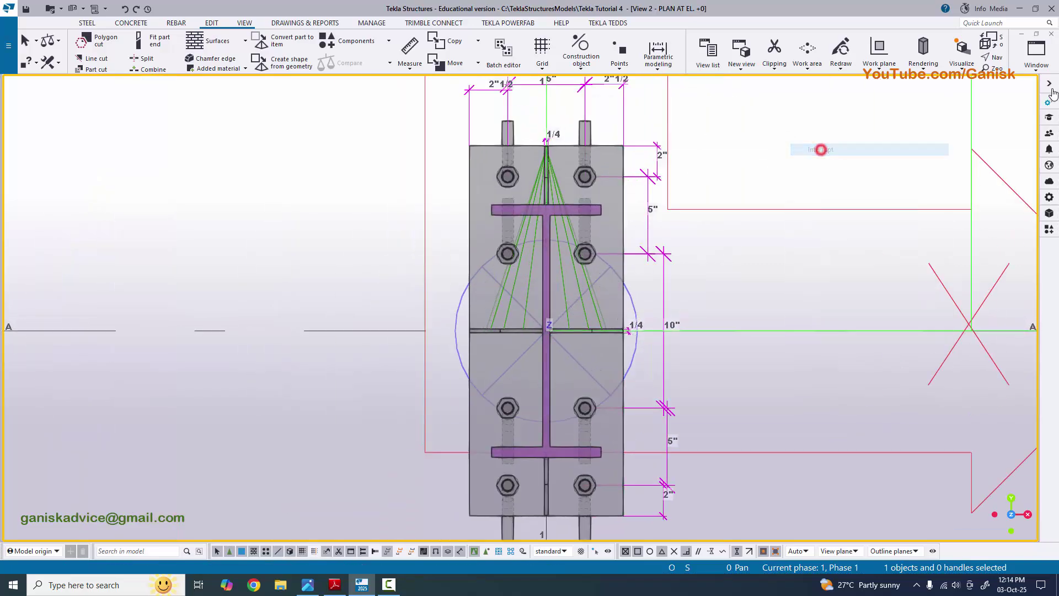
Make the ELEVATION ON GRID 1 view visible and close the view list
left_click(1029, 66)
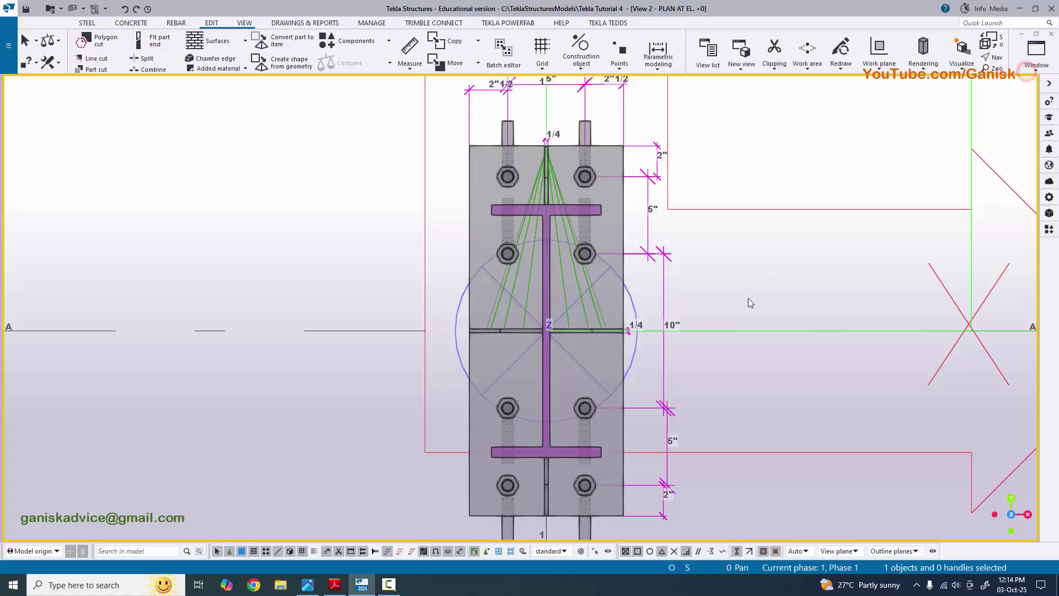
scroll(639, 364, "down", 8)
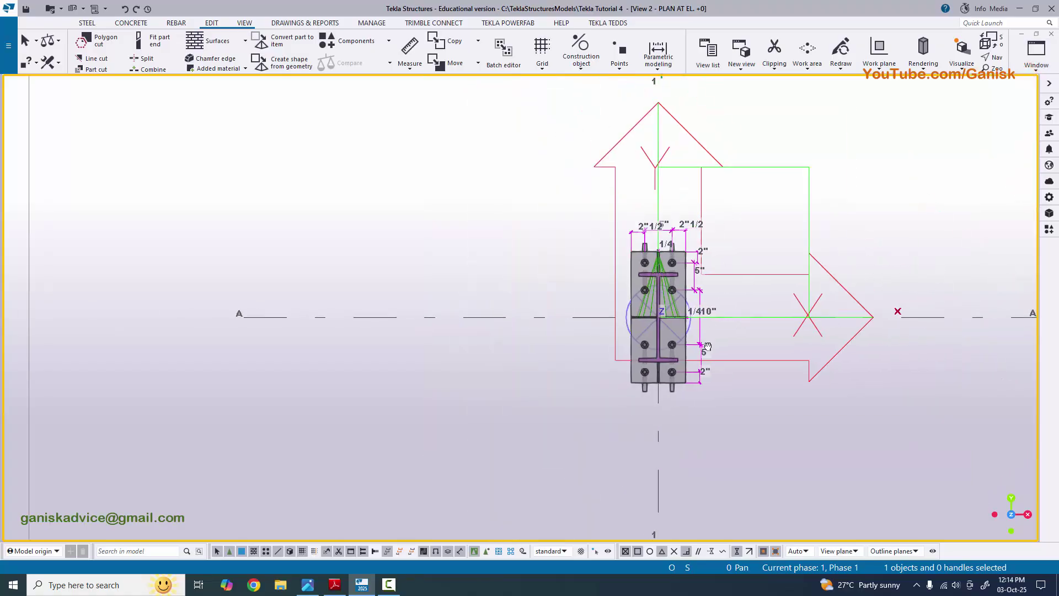
left_click(1032, 67)
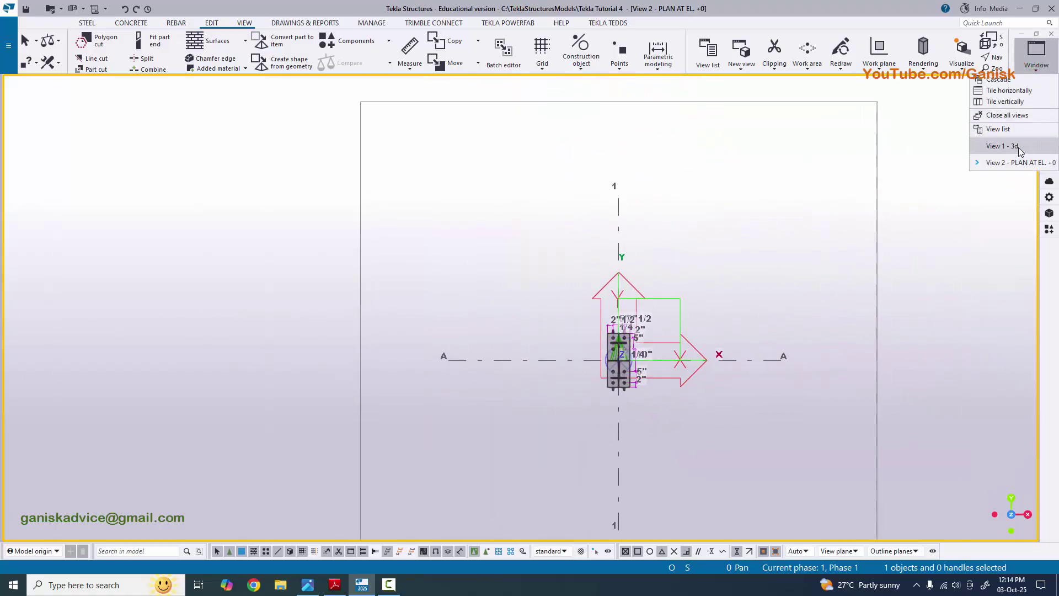
left_click(1014, 134)
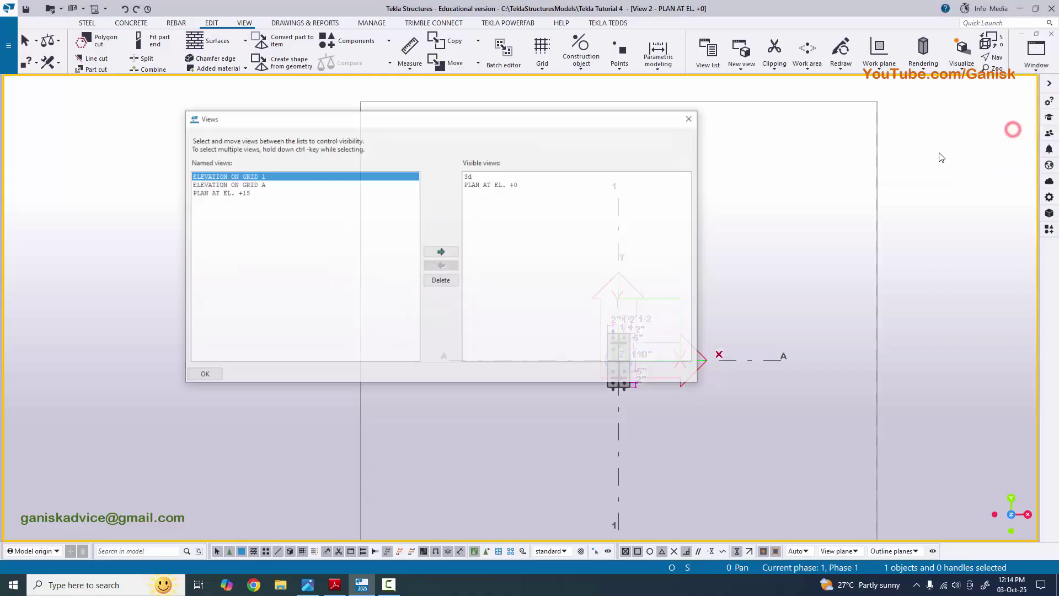
left_click(254, 185)
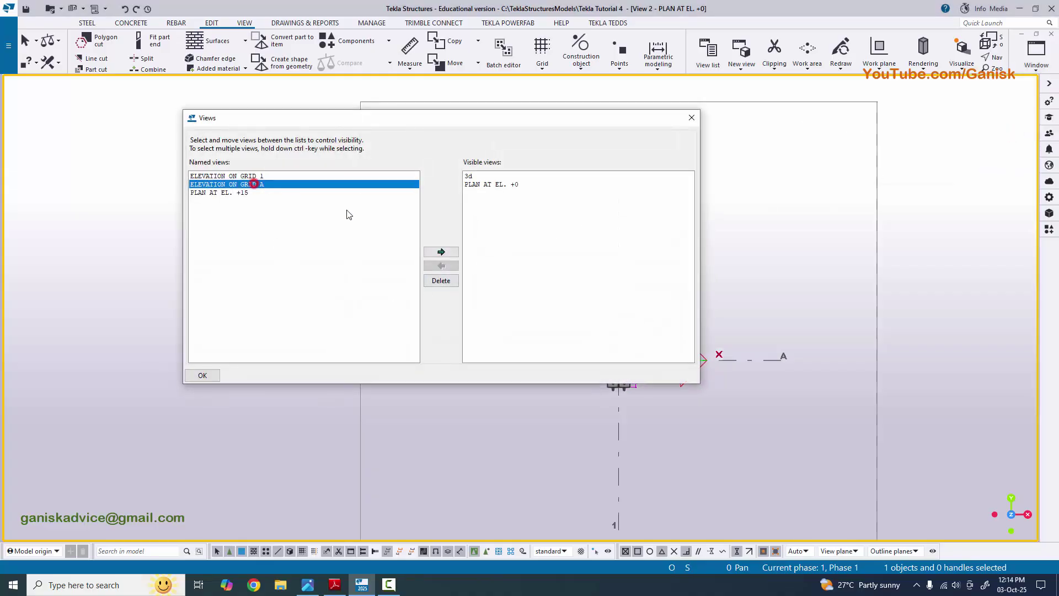
left_click(294, 176)
left_click(440, 253)
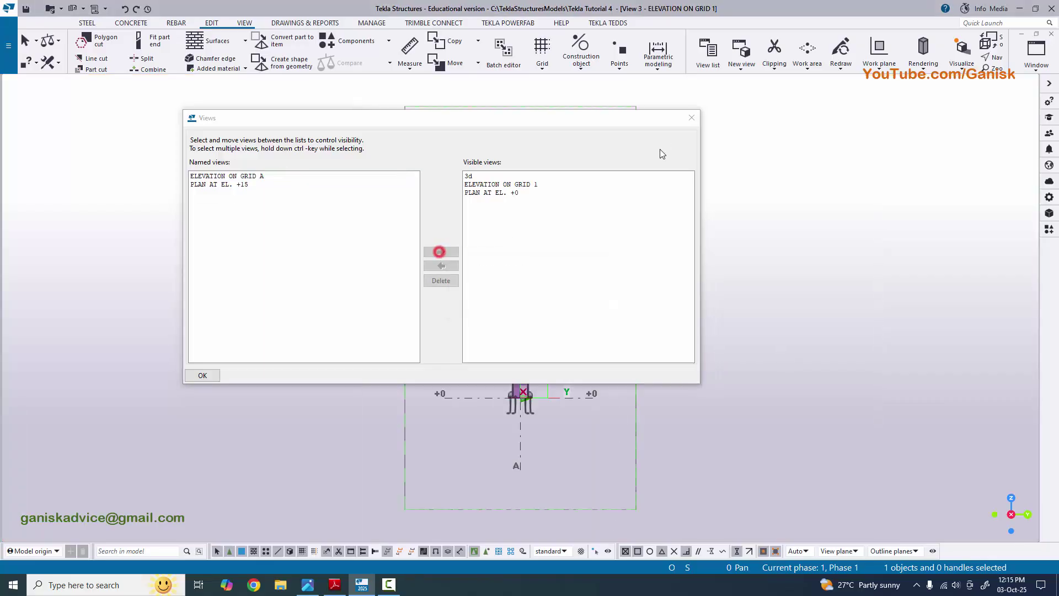
left_click(692, 118)
Measure the vertical thickness of the base plate at its left end in the grid 1 elevation
scroll(551, 359, "up", 6)
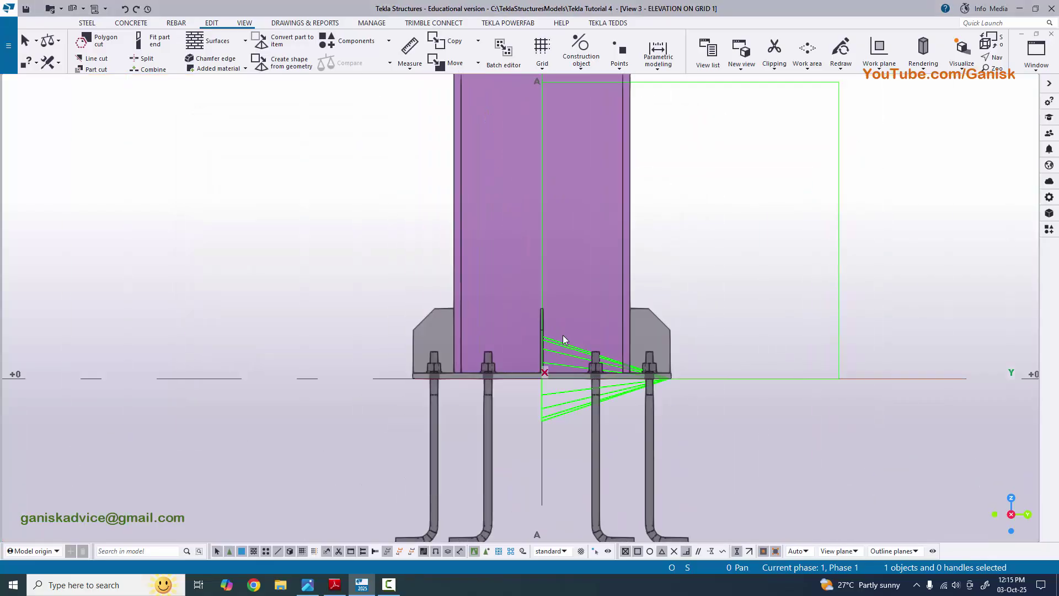
scroll(442, 310, "up", 6)
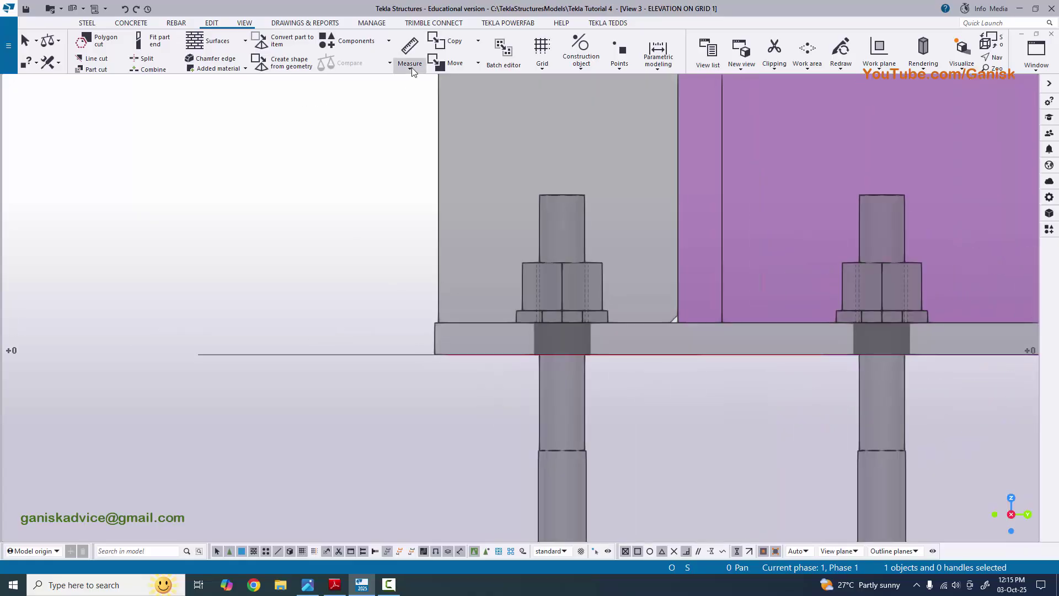
left_click(410, 67)
left_click(441, 134)
scroll(422, 386, "up", 2)
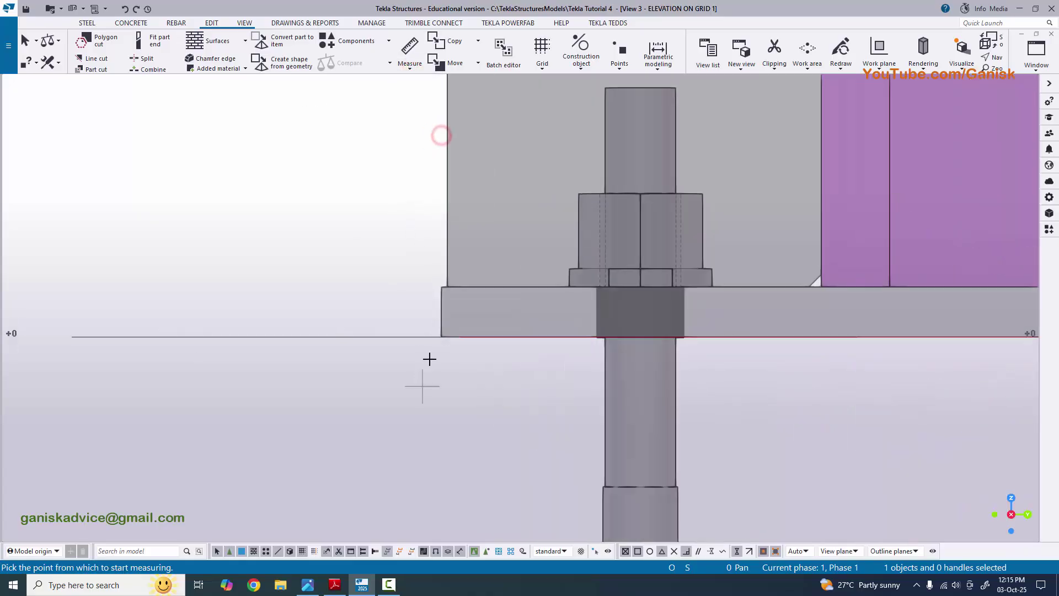
scroll(437, 347, "up", 2)
left_click(444, 332)
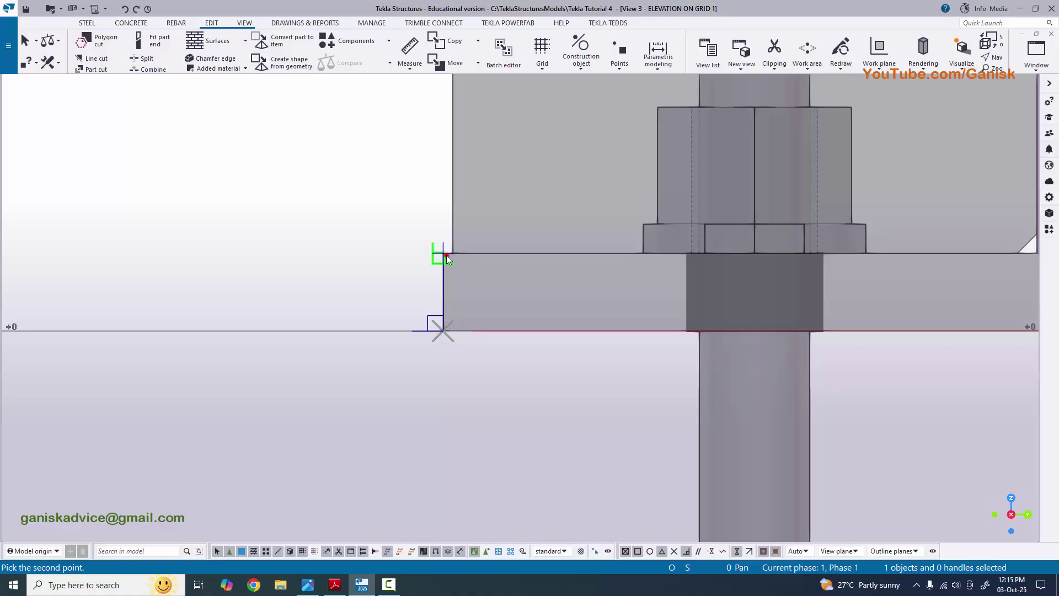
left_click(446, 259)
scroll(358, 326, "down", 3)
scroll(397, 357, "up", 3)
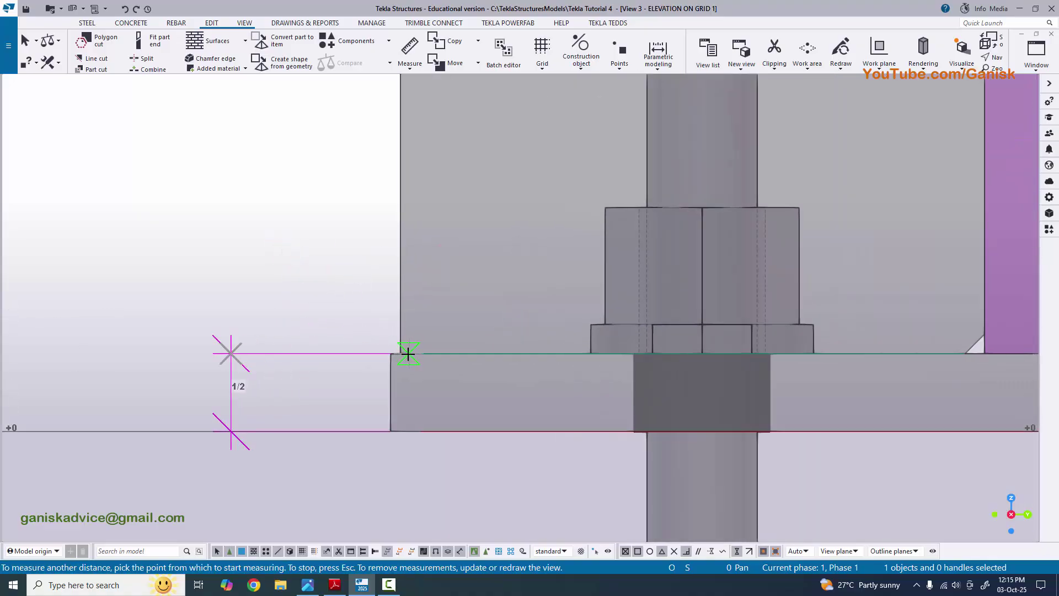
Measure the left stiffener's height from the base plate's upper face and compare it with the PDF elevation view
left_click(403, 354)
scroll(449, 234, "down", 3)
middle_click_drag(452, 234, 426, 503)
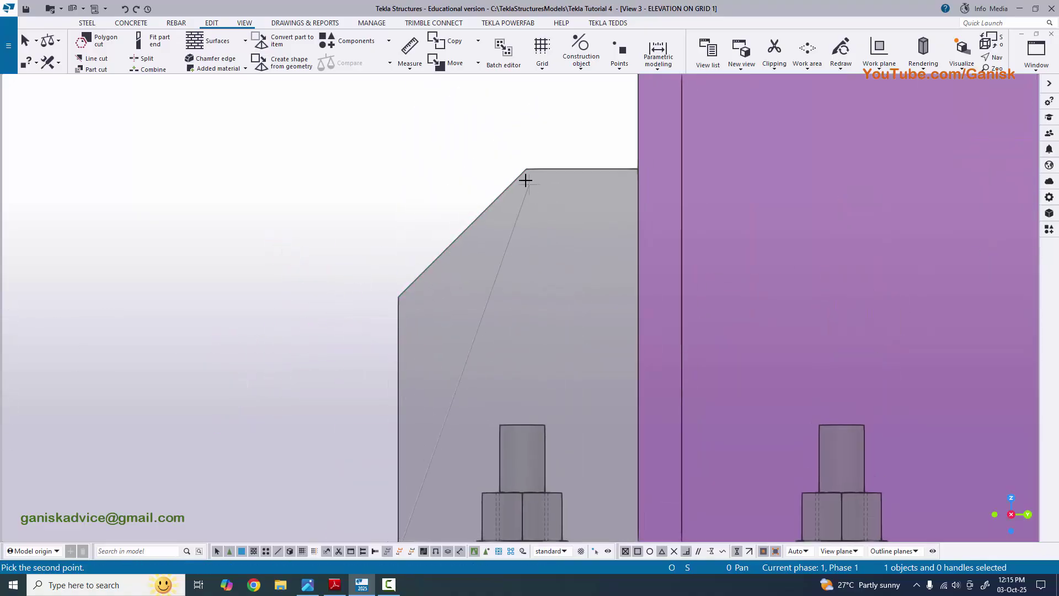
left_click(525, 168)
left_click(279, 217)
scroll(302, 184, "down", 3)
scroll(309, 259, "up", 2)
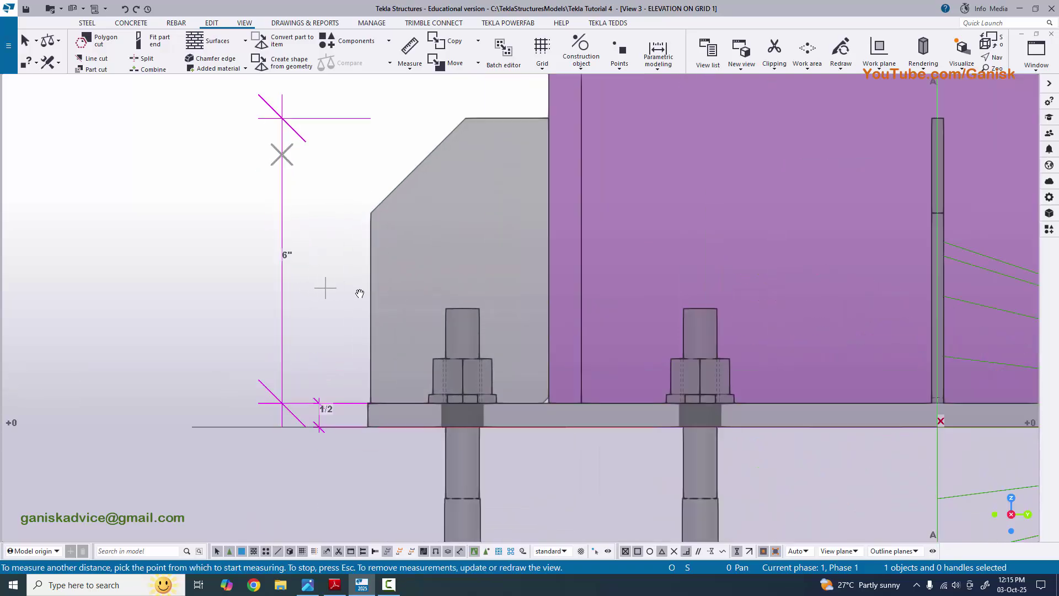
key("alt+Tab")
key("alt+Tab")
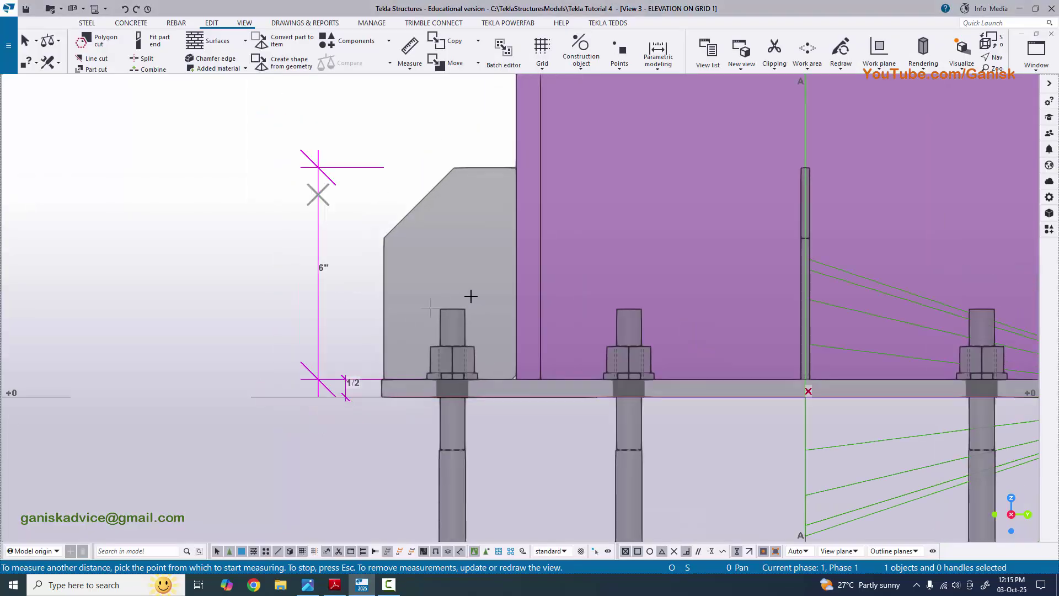
Measure the horizontal length of the right stiffener's corner chamfer in the grid 1 elevation
scroll(472, 296, "down", 2)
scroll(495, 270, "up", 4)
middle_click_drag(520, 270, 493, 269)
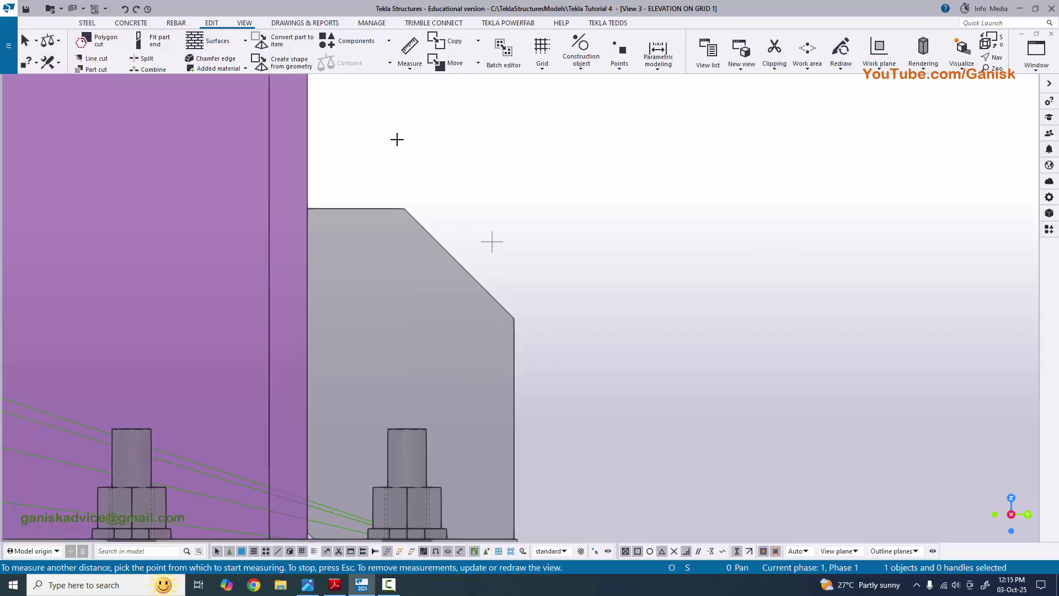
left_click(408, 70)
left_click(441, 112)
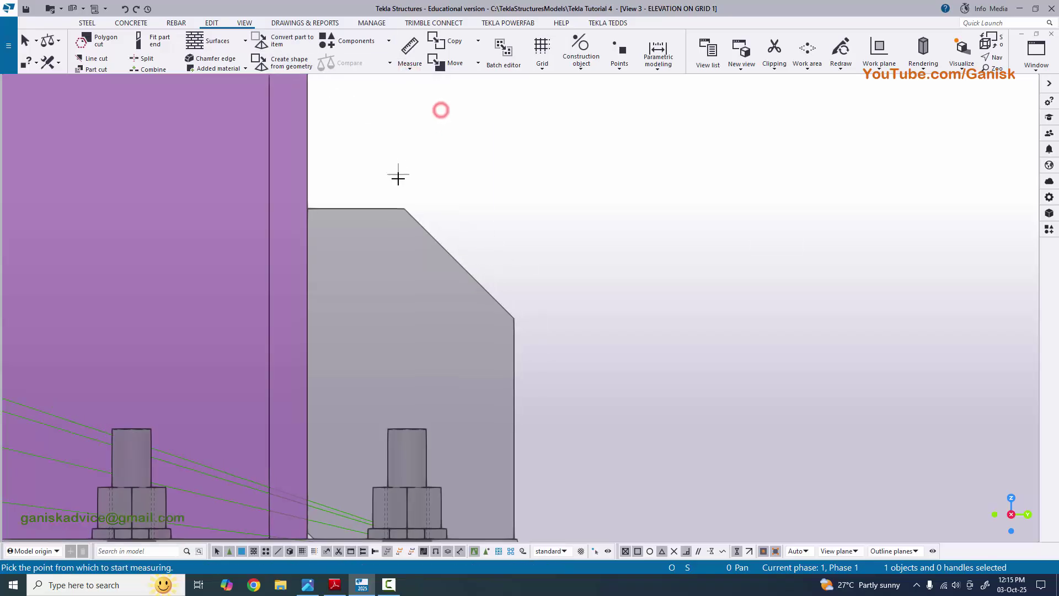
left_click(513, 314)
left_click(503, 115)
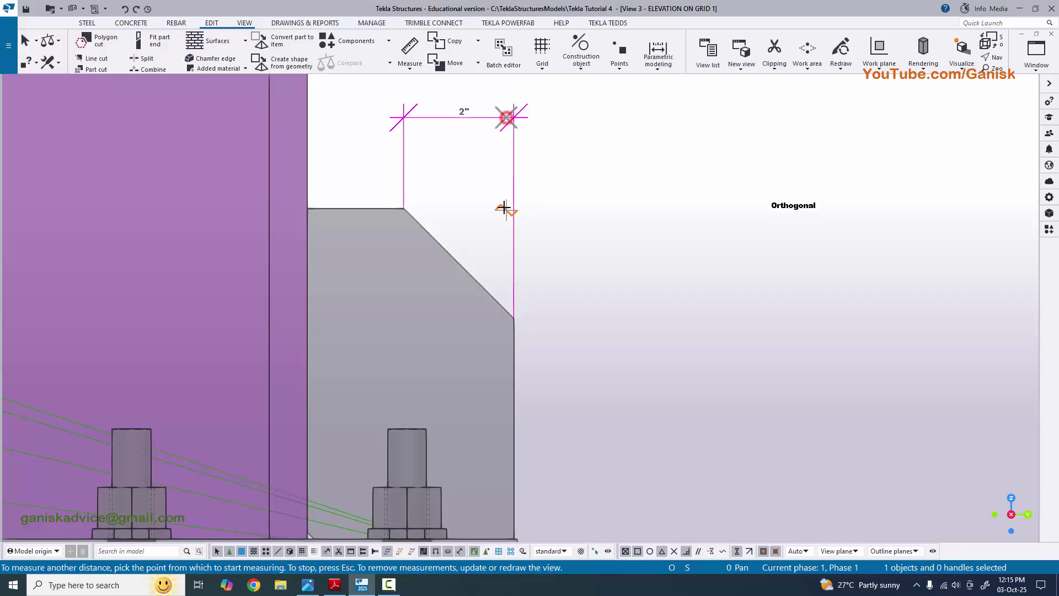
Measure the vertical length of the right stiffener's corner chamfer, end the command and compare both chamfer dimensions with the PDF drawing
left_click(413, 66)
left_click(433, 132)
left_click(400, 208)
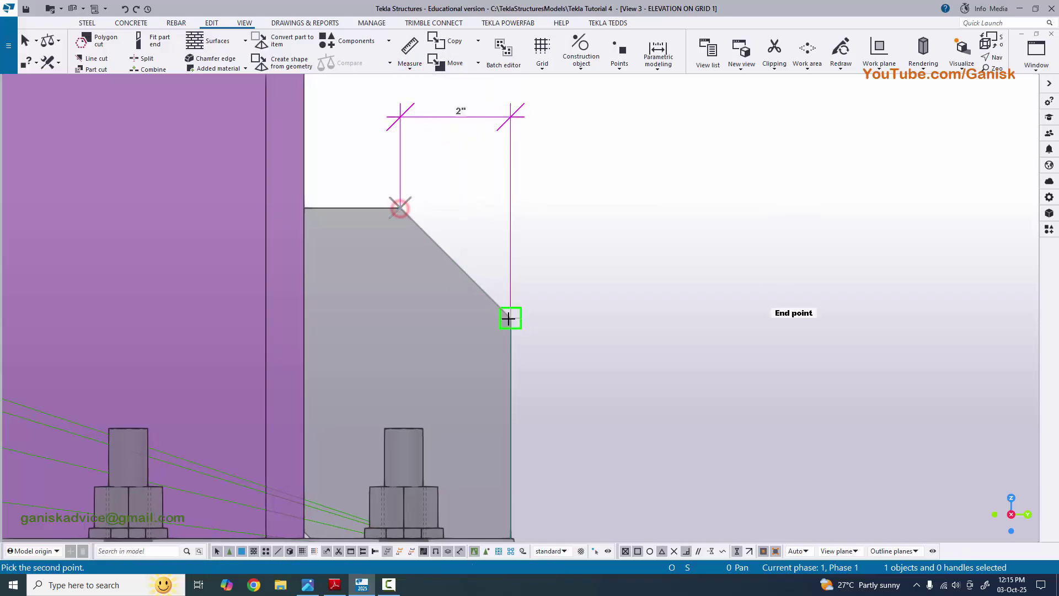
left_click(511, 316)
left_click(630, 253)
scroll(673, 205, "down", 2)
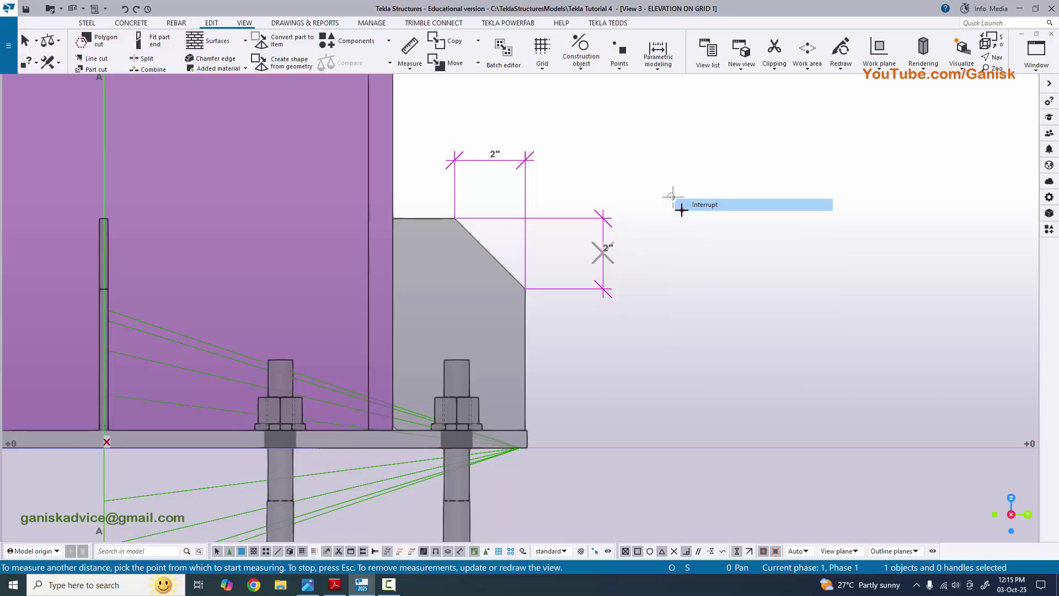
key("alt+Tab")
key("alt+Tab")
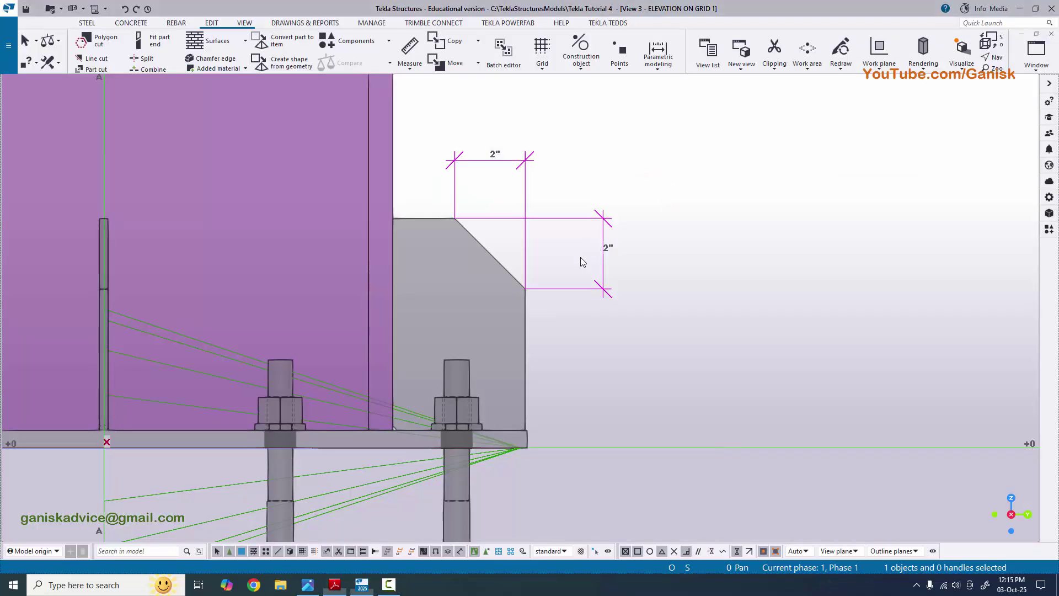
Measure the column's vertical height from the +0 level to its top at +15 in the grid 1 elevation, then end the command
scroll(511, 379, "down", 5)
scroll(518, 253, "down", 6)
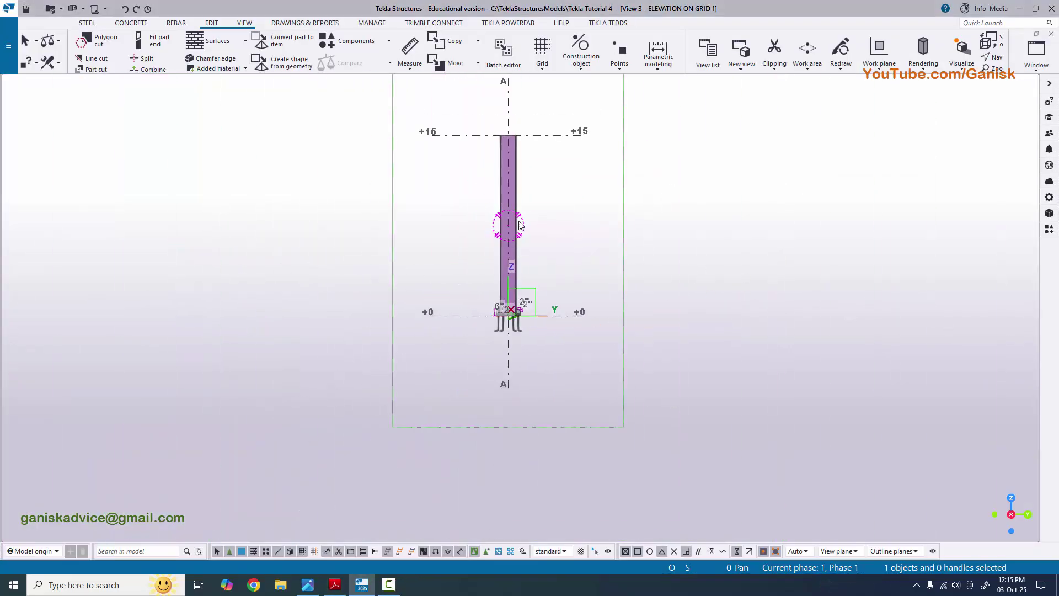
scroll(462, 152, "up", 4)
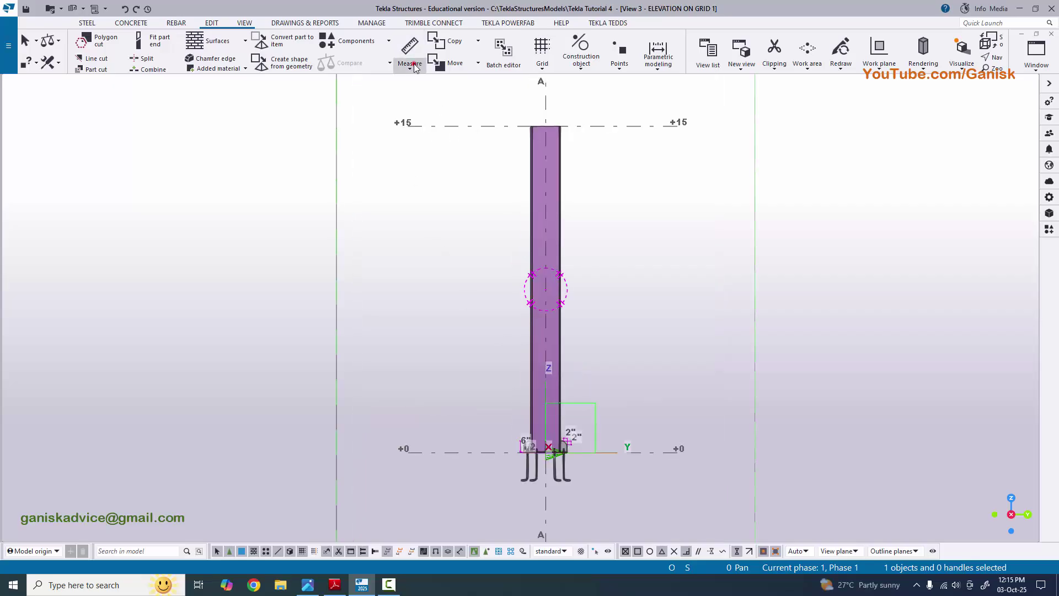
left_click(413, 66)
left_click(441, 134)
scroll(557, 441, "up", 2)
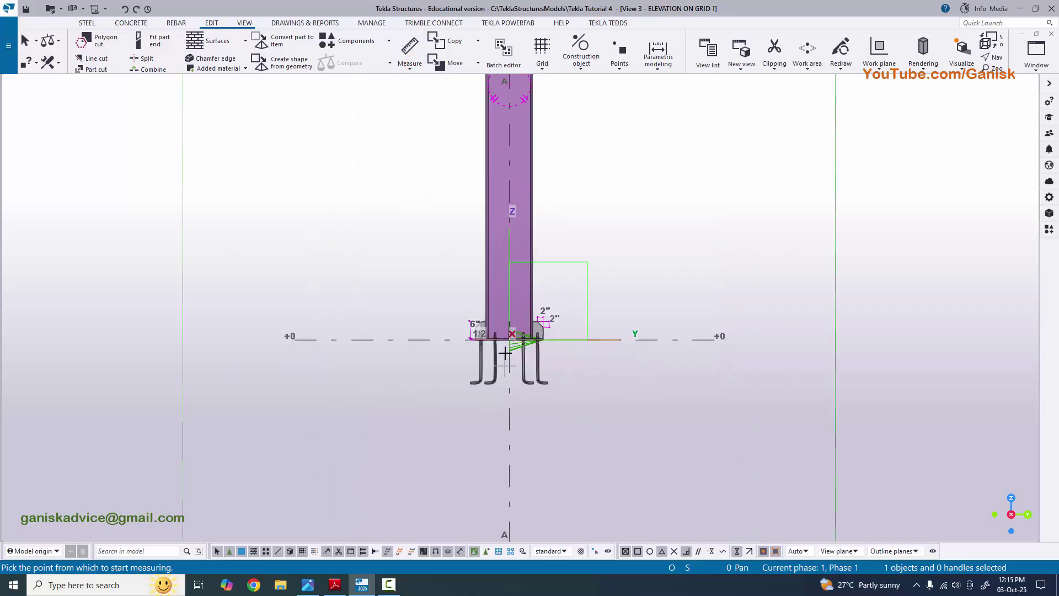
scroll(505, 353, "up", 6)
left_click(501, 328)
scroll(503, 331, "down", 6)
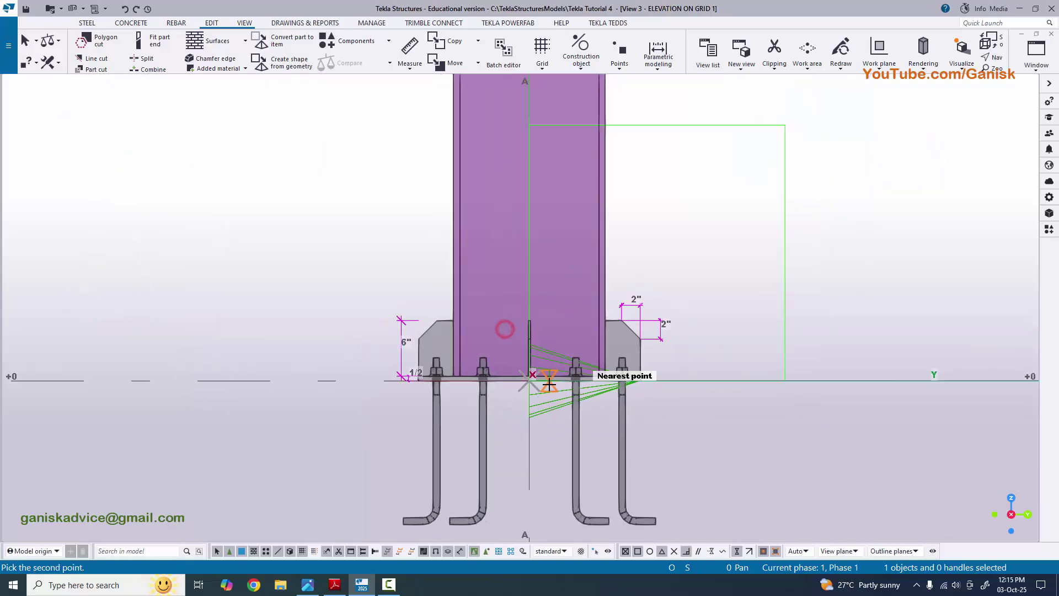
scroll(518, 188, "up", 4)
left_click(521, 188)
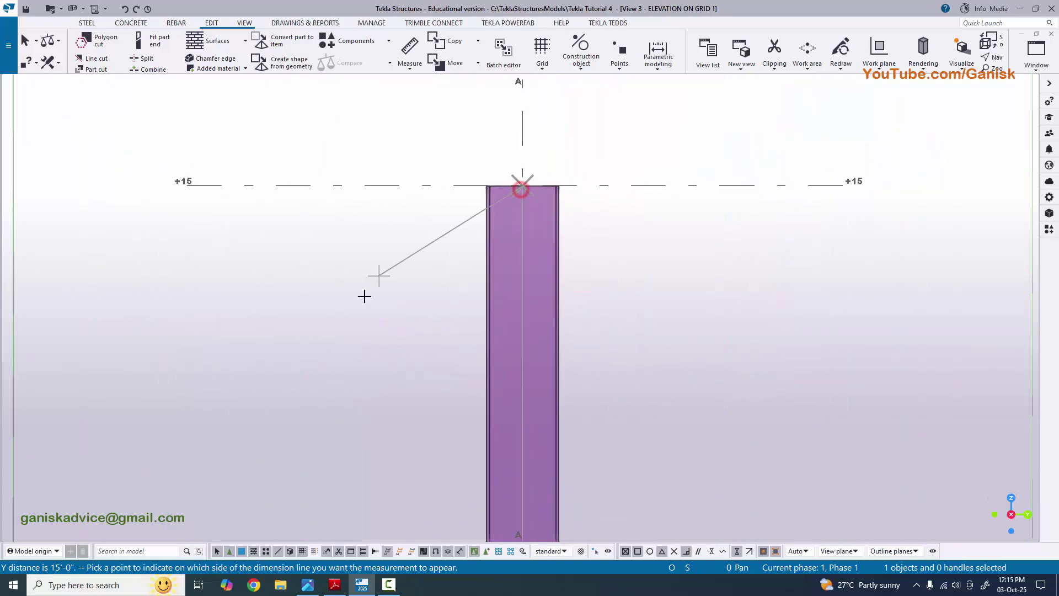
left_click(349, 298)
scroll(348, 359, "down", 2)
middle_click_drag(371, 367, 382, 263)
right_click(299, 319)
left_click(319, 318)
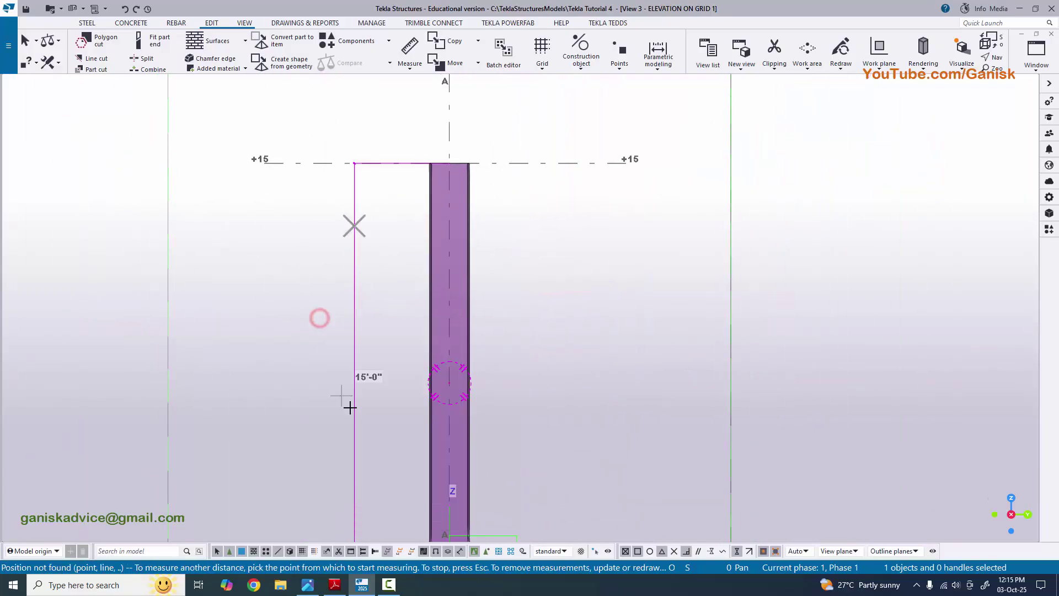
middle_click_drag(350, 406, 366, 265)
right_click(267, 235)
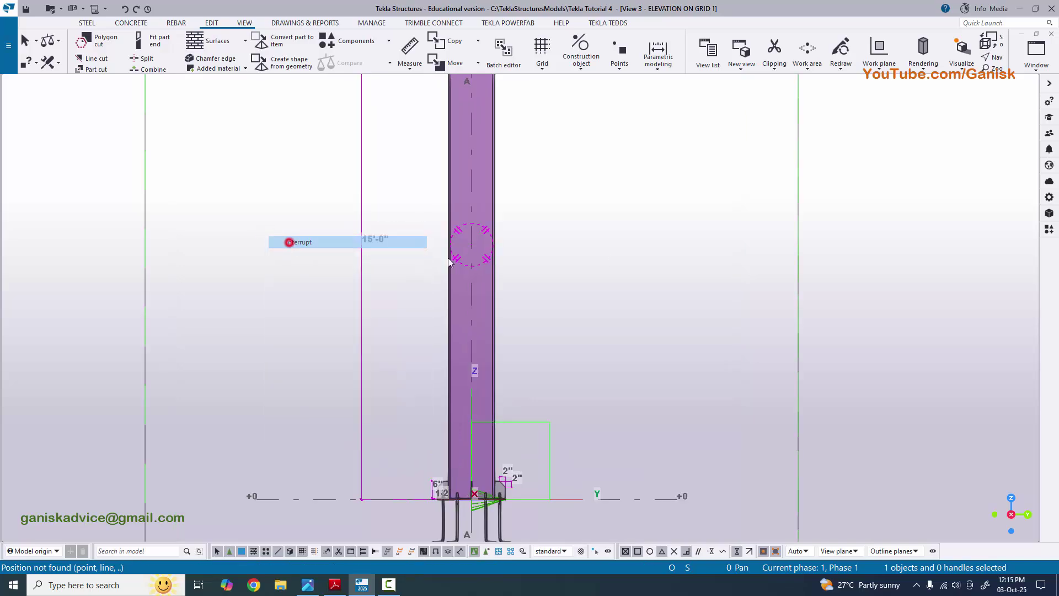
left_click(297, 242)
Return to the elevation on grid 1 and redraw the view to clear its temporary measurements
left_click(1024, 60)
left_click(984, 146)
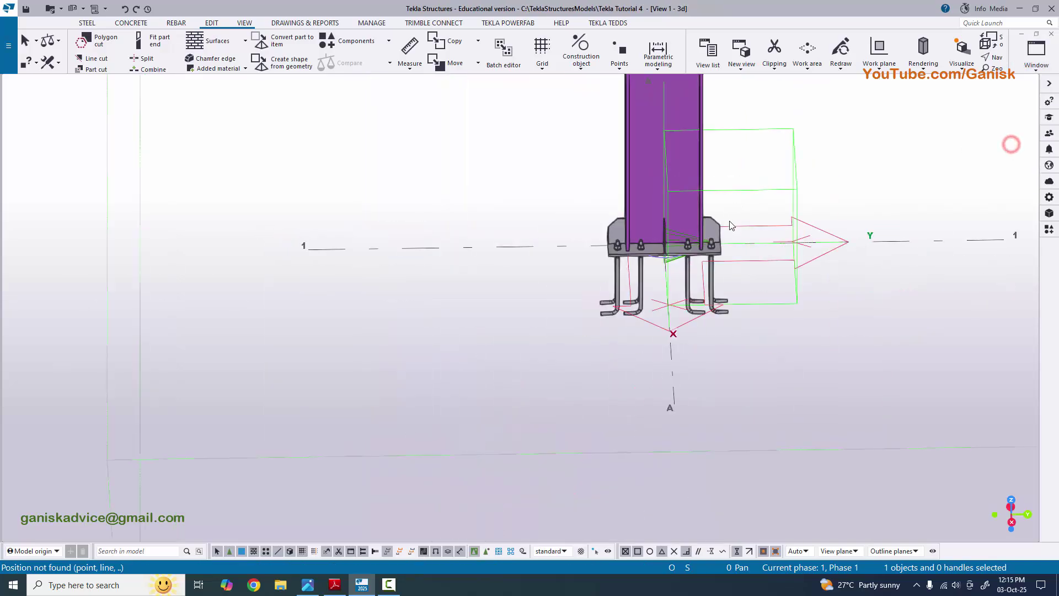
left_click(1036, 66)
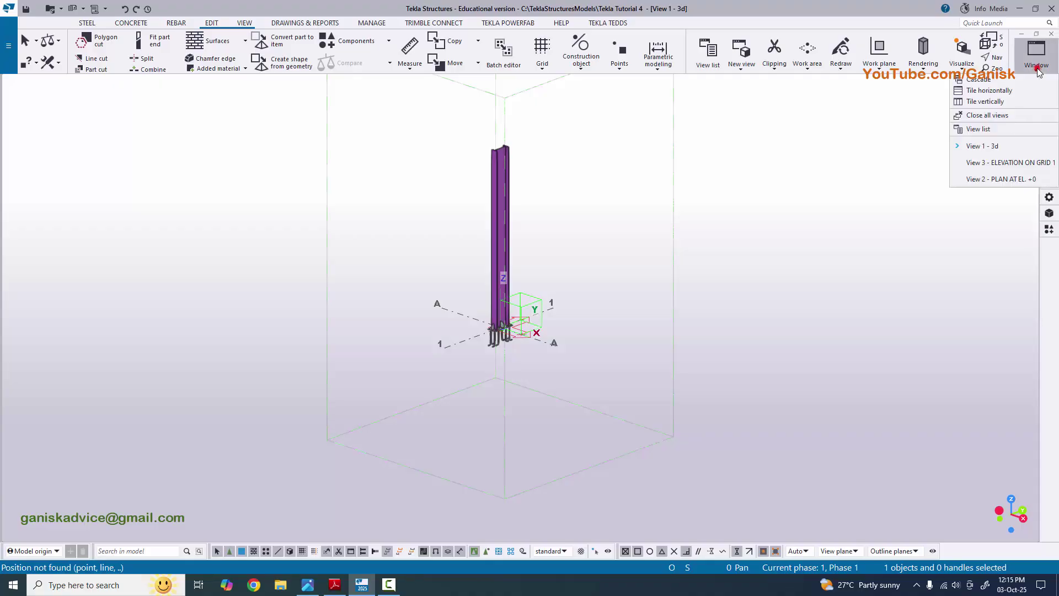
left_click(1003, 168)
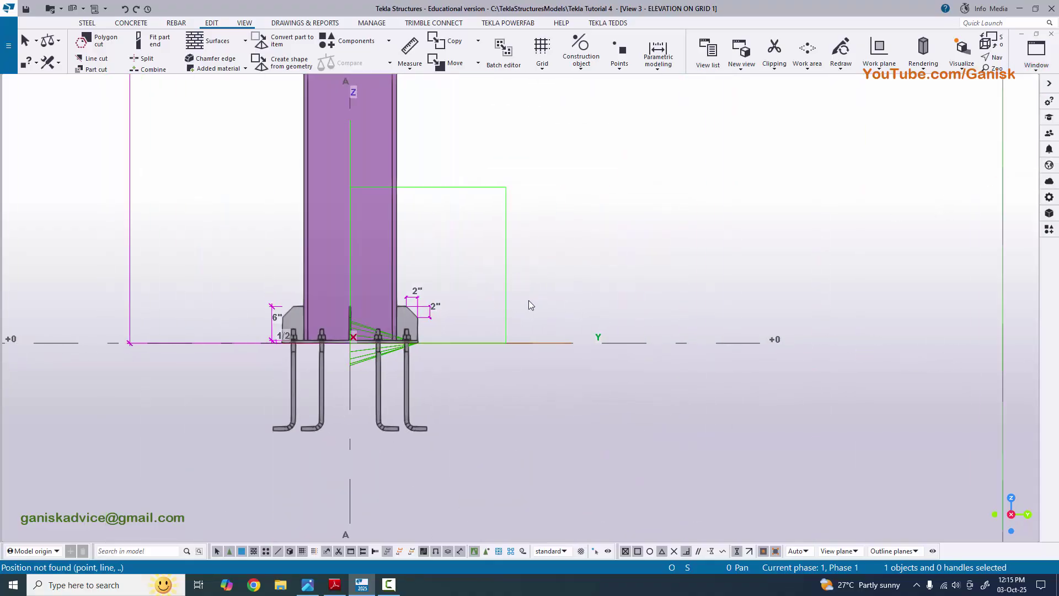
right_click(655, 205)
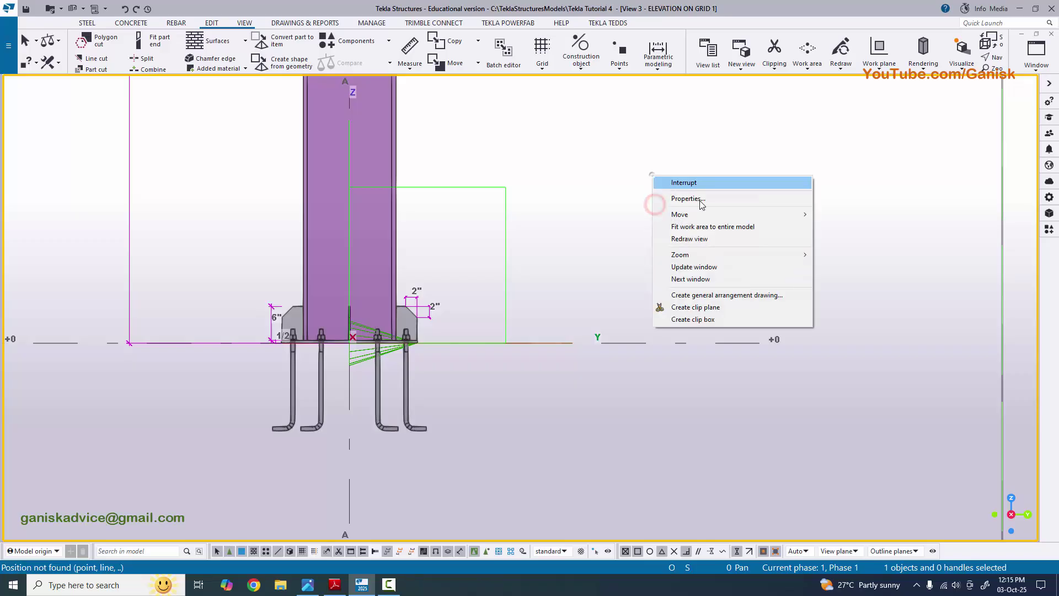
left_click(706, 238)
Switch to the plan view at El. +0 and redraw it to clear the temporary measurements around the base plate
left_click(1029, 65)
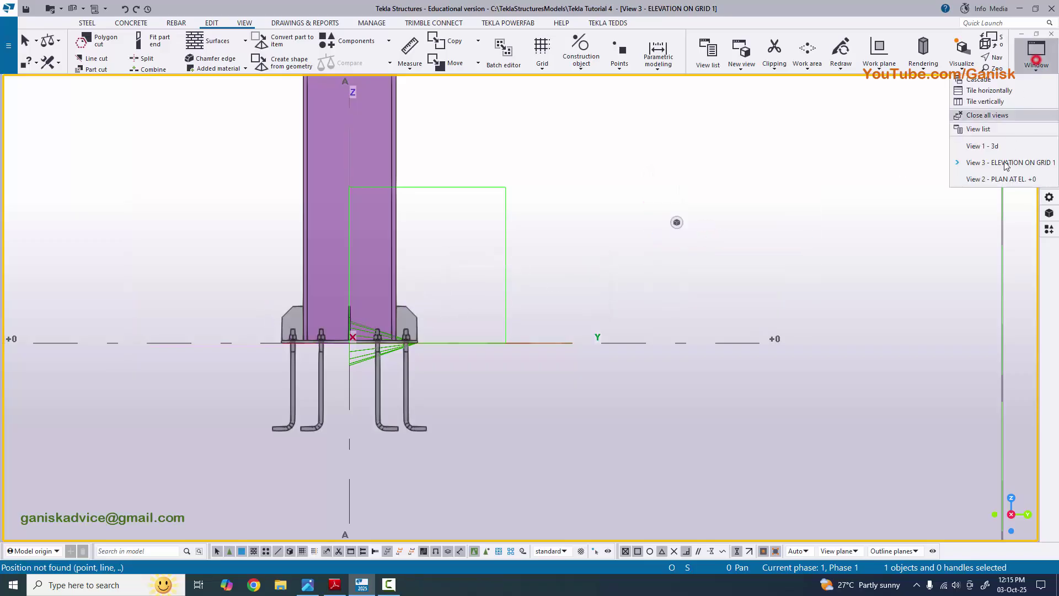
left_click(999, 180)
middle_click_drag(702, 291, 588, 341)
scroll(588, 341, "up", 4)
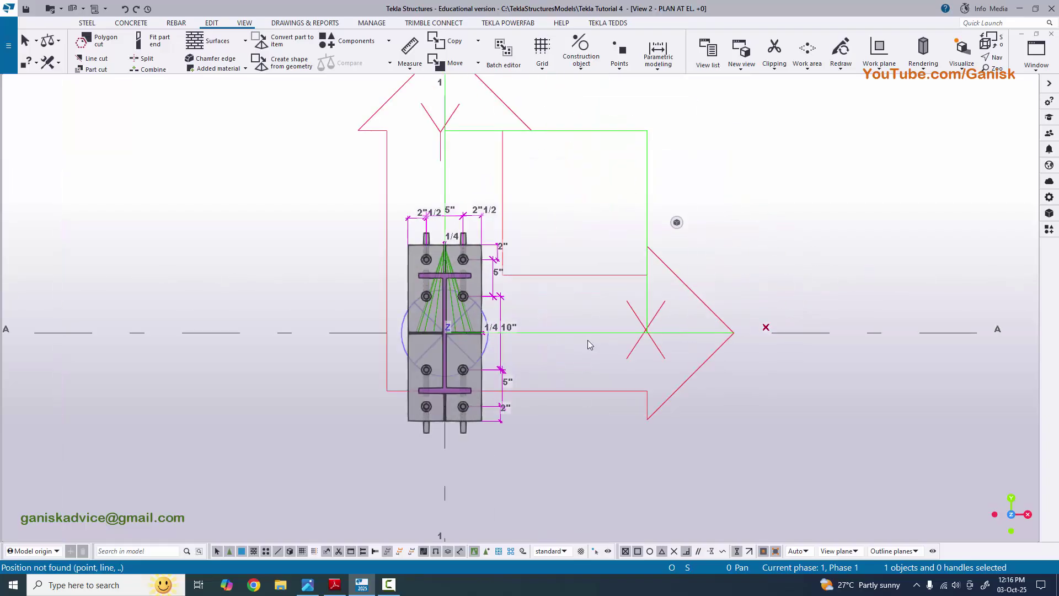
left_click(770, 157)
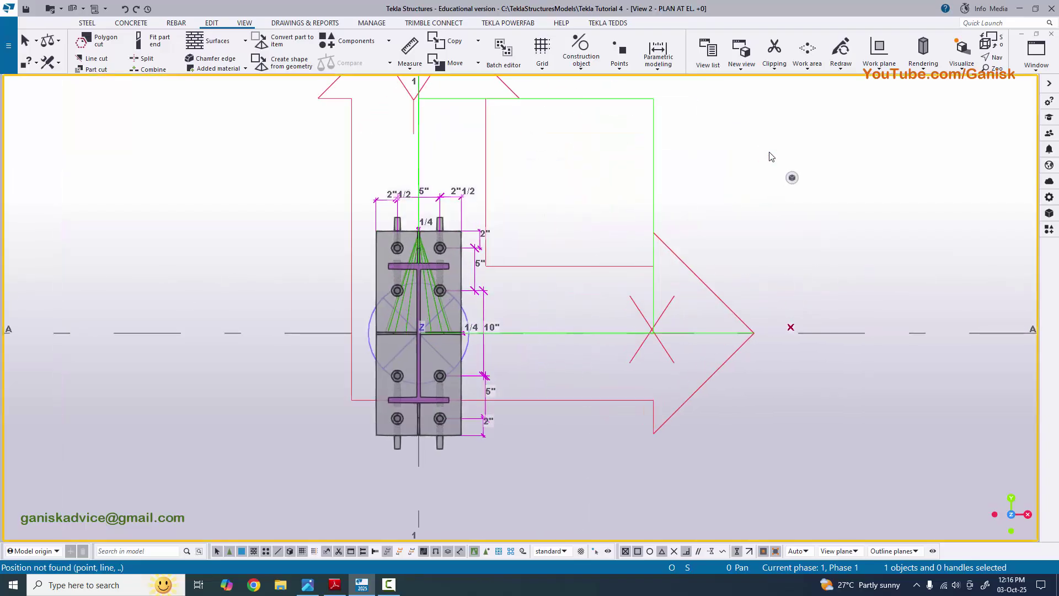
right_click(771, 156)
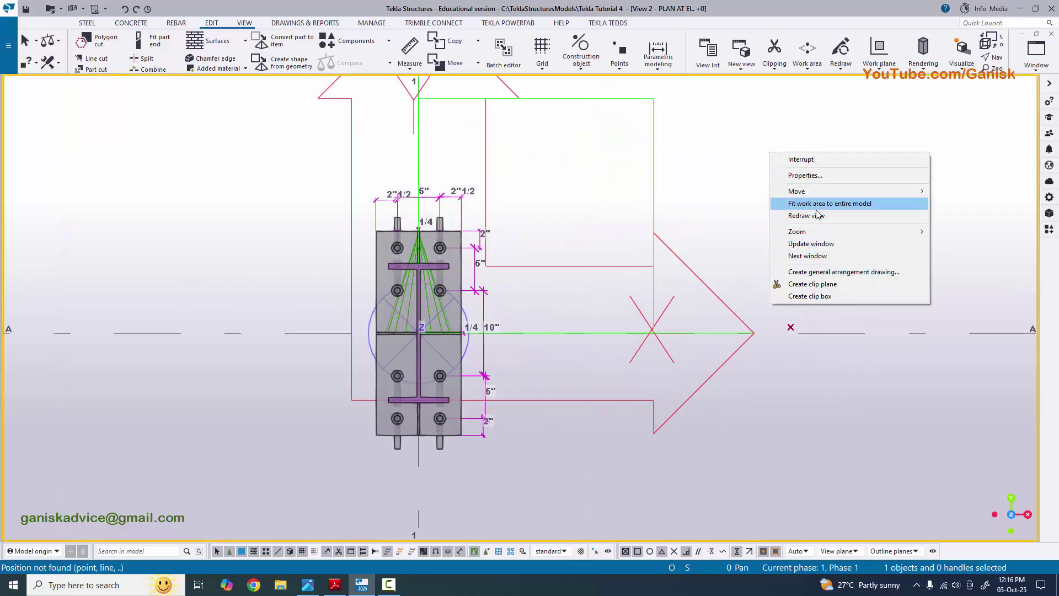
left_click(818, 215)
Switch to the 3D view and inspect the finished base plate, stiffeners and anchor rods from several angles
left_click(1027, 69)
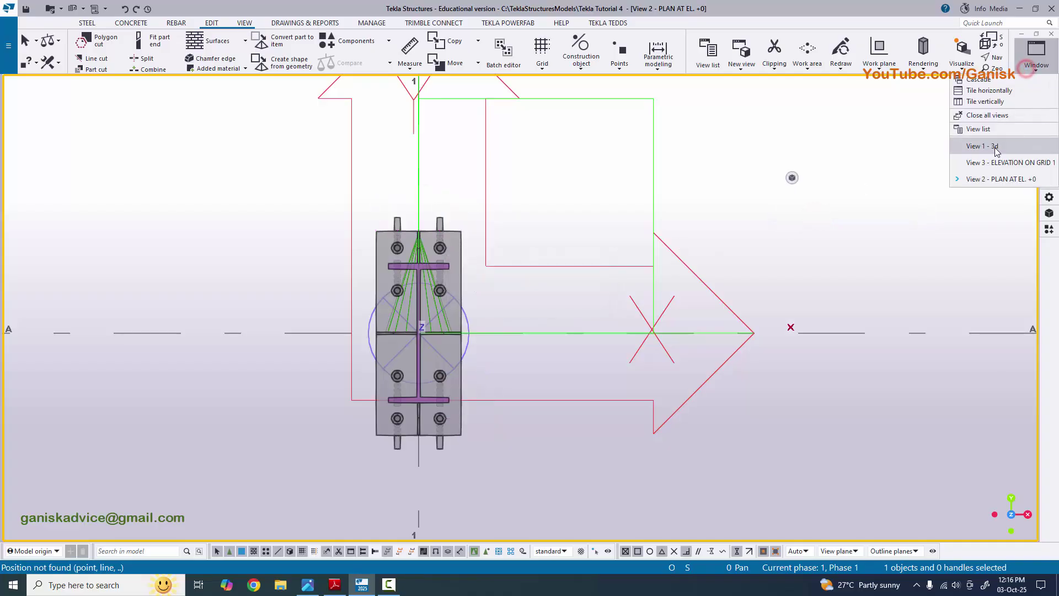
left_click(993, 144)
scroll(573, 276, "up", 5)
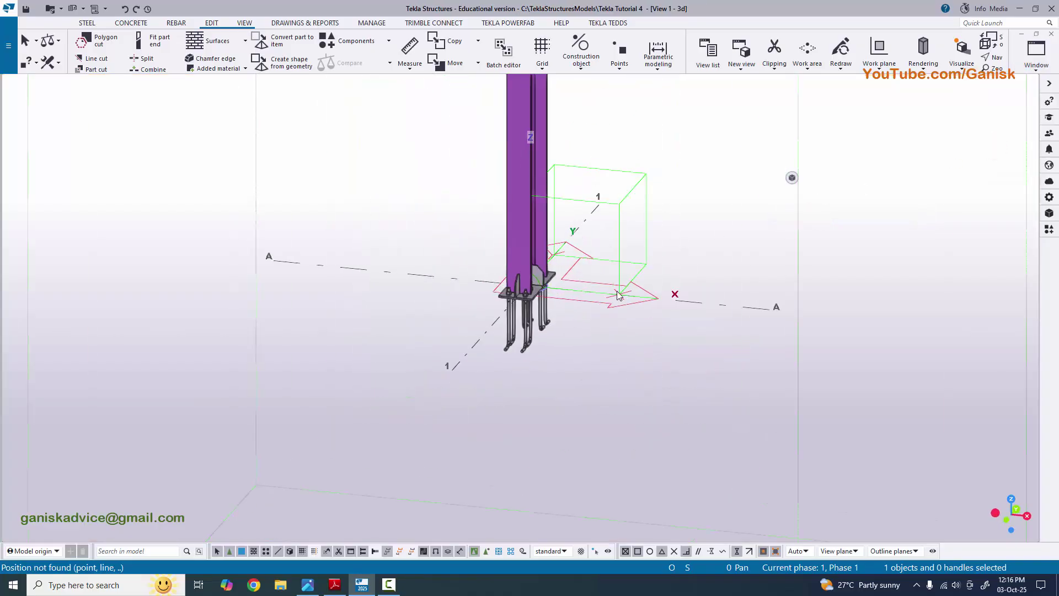
middle_click_drag(574, 275, 534, 287, "ctrl")
scroll(534, 287, "up", 3)
scroll(524, 289, "down", 4)
middle_click_drag(598, 294, 355, 341, "ctrl")
scroll(582, 308, "up", 3)
scroll(397, 317, "down", 2)
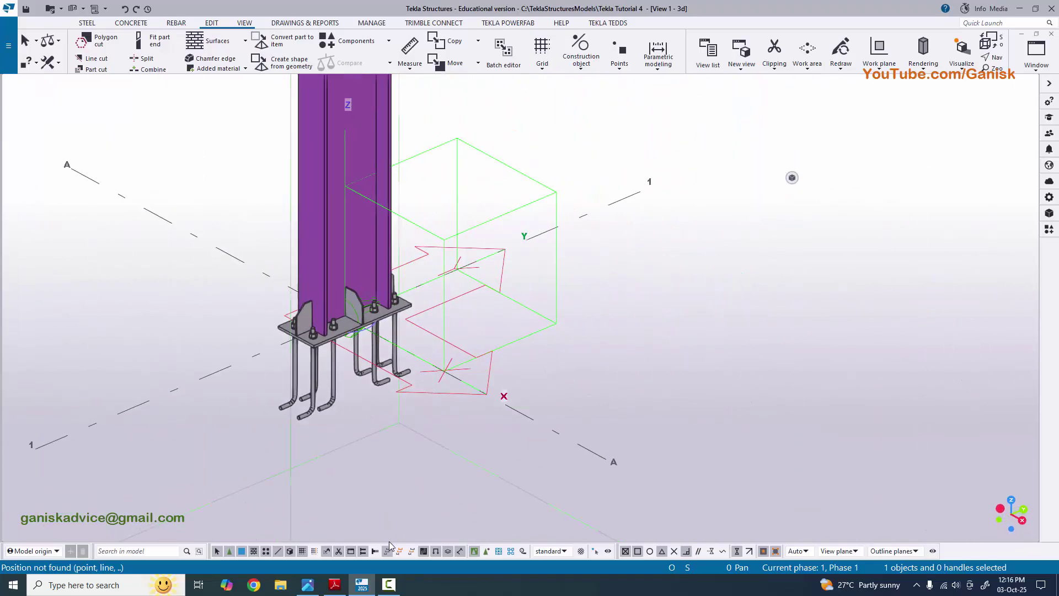
Switch to the PDF drawing in Adobe Reader and review the base plate in the elevation view and section A-A
left_click(330, 585)
scroll(657, 345, "down", 2, "ctrl")
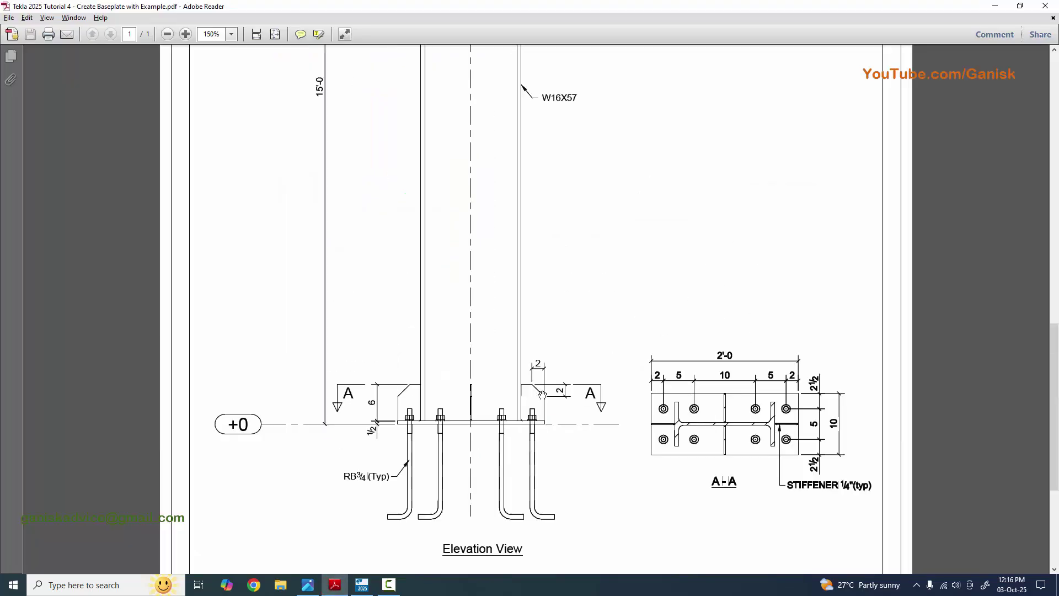
scroll(541, 387, "down", 3)
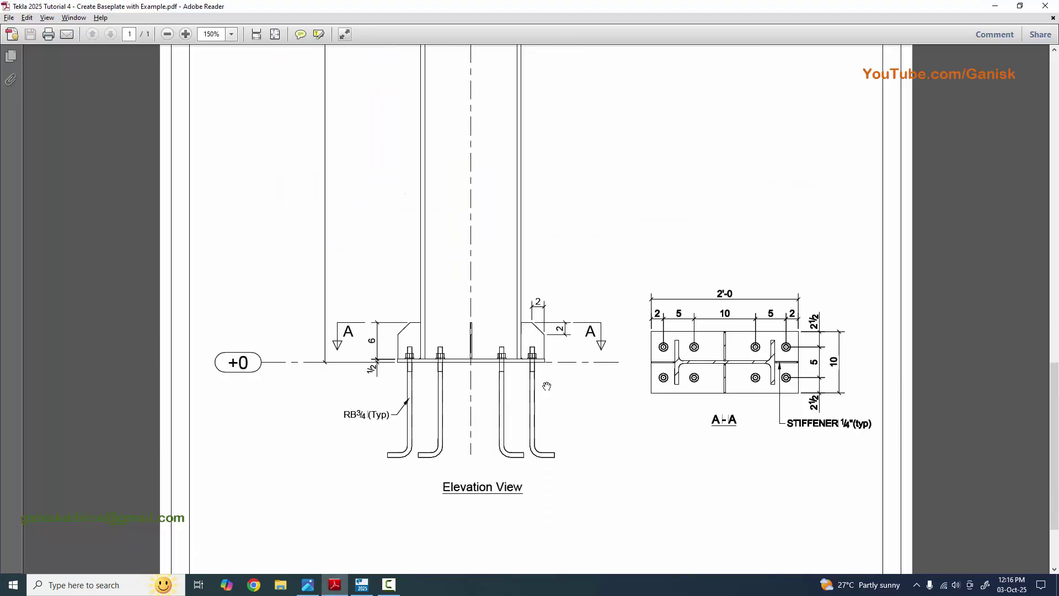